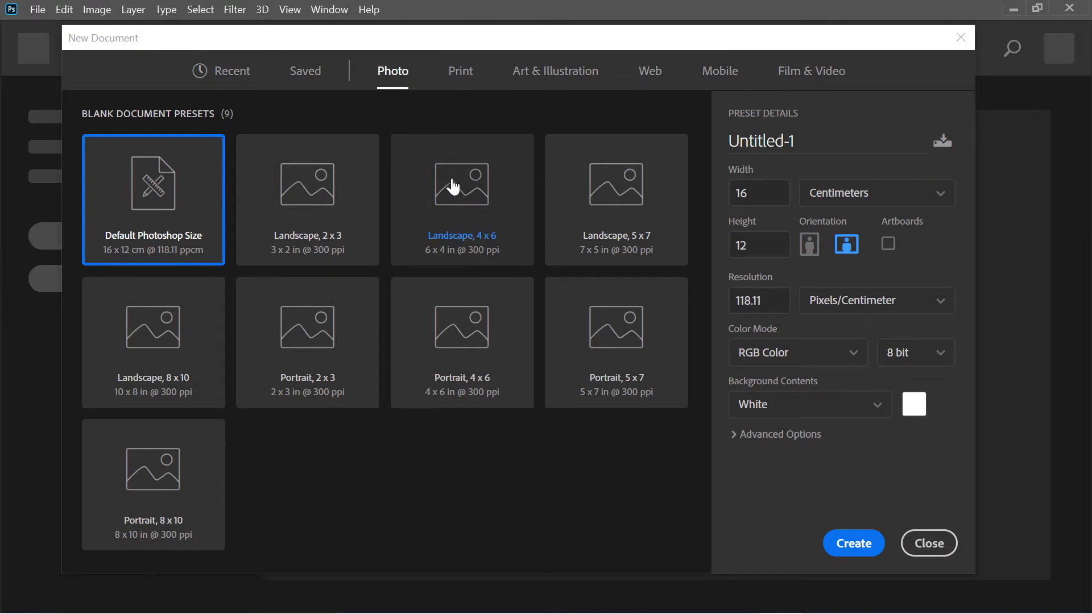
Create a new document from the Landscape, 4 x 6 photo preset
{"action": "left_click", "coordinate": [476, 219]}
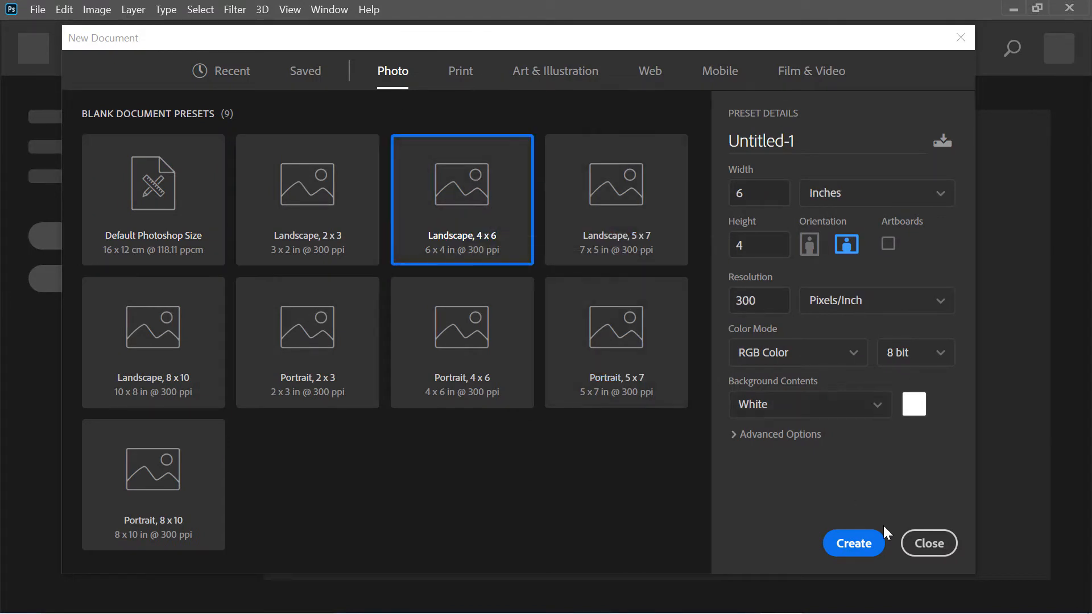
{"action": "left_click", "coordinate": [860, 545]}
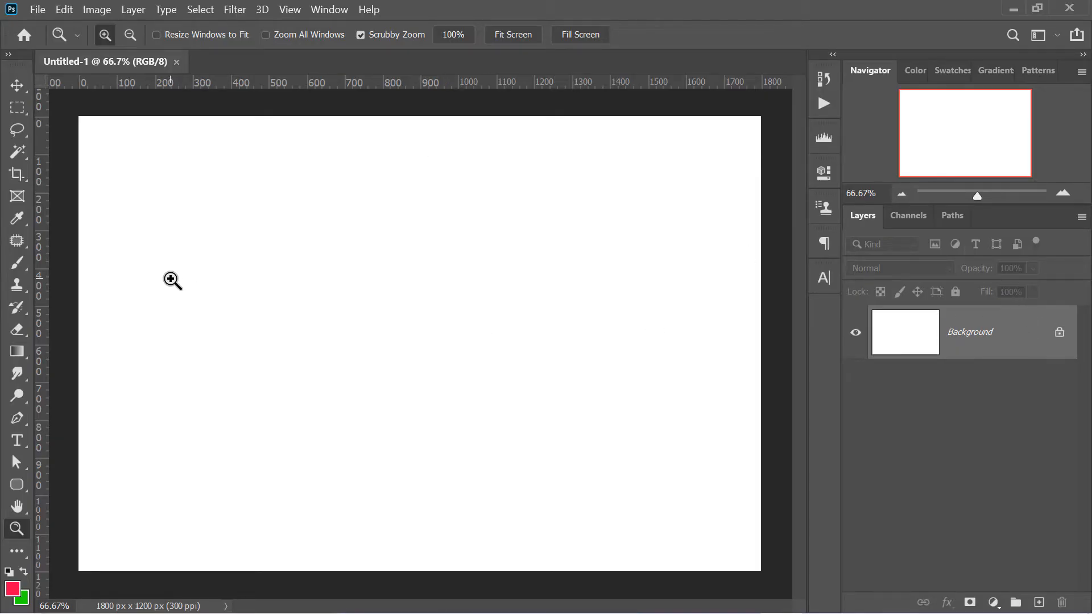
Paint a handwritten Hindi word in red with a 25 px brush on the Background layer
{"action": "left_click", "coordinate": [17, 262]}
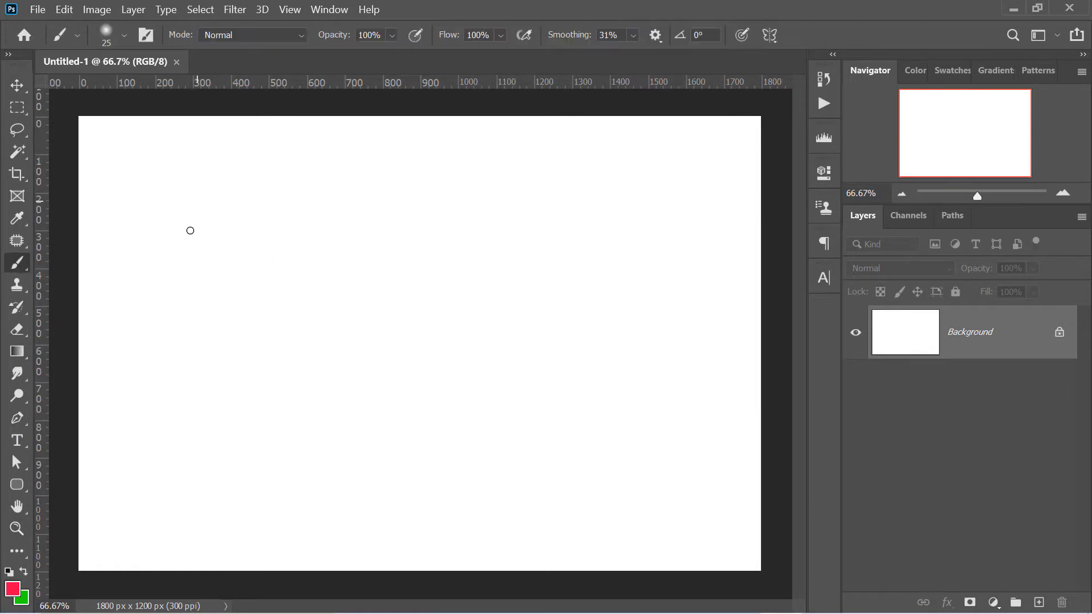
{"action": "mouse_move", "coordinate": [122, 257]}
{"action": "left_mouse_down"}
{"action": "mouse_move", "coordinate": [260, 365]}
{"action": "mouse_move", "coordinate": [177, 330]}
{"action": "mouse_move", "coordinate": [478, 478]}
{"action": "left_mouse_up"}
{"action": "left_click_drag", "start_coordinate": [271, 242], "coordinate": [398, 343]}
{"action": "left_click_drag", "start_coordinate": [364, 256], "coordinate": [519, 292]}
{"action": "left_click_drag", "start_coordinate": [333, 217], "coordinate": [373, 259]}
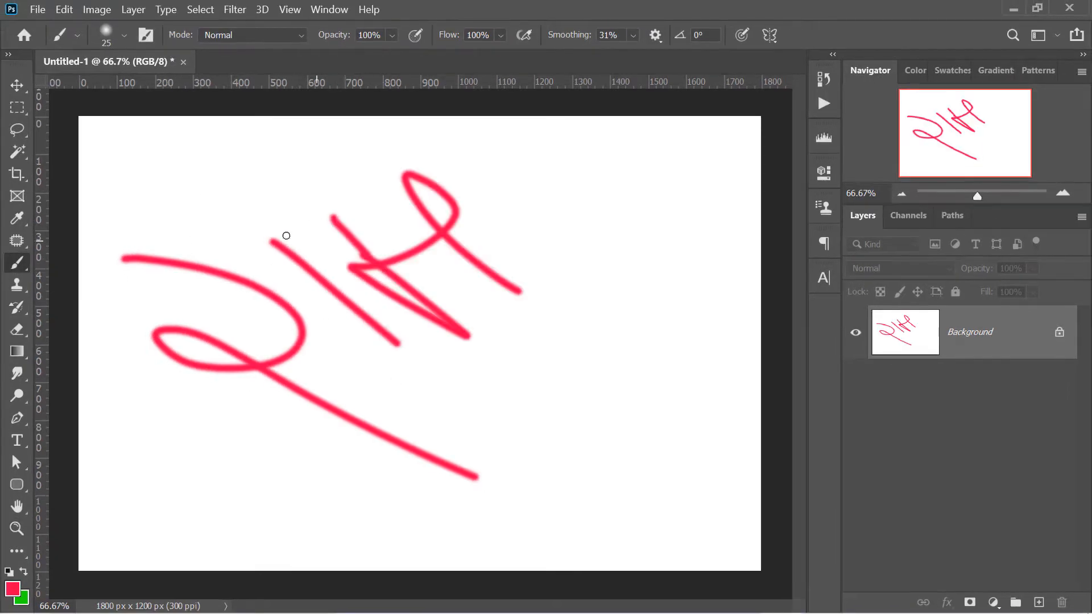
{"action": "left_click_drag", "start_coordinate": [253, 239], "coordinate": [433, 171]}
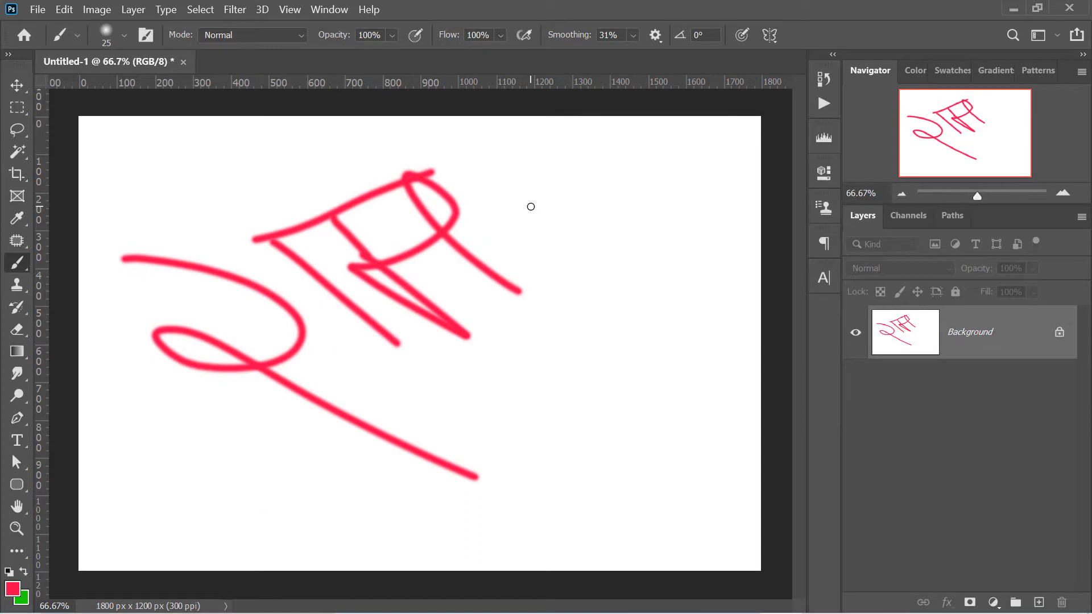
{"action": "key", "text": "ctrl+z"}
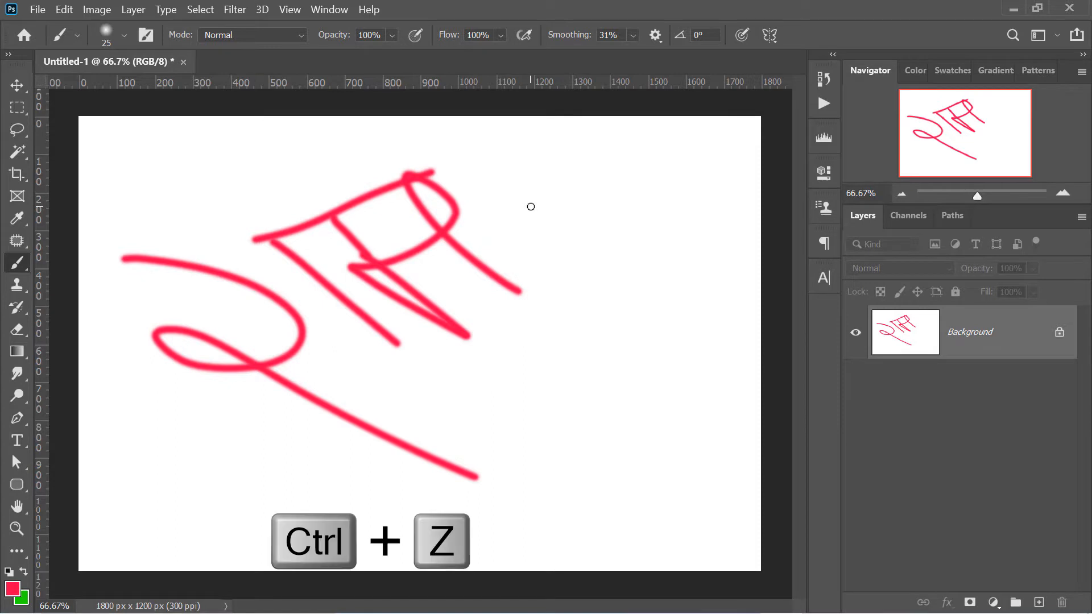
Convert the Background layer to a normal layer and try moving the painted lettering on the canvas
{"action": "left_click", "coordinate": [16, 85]}
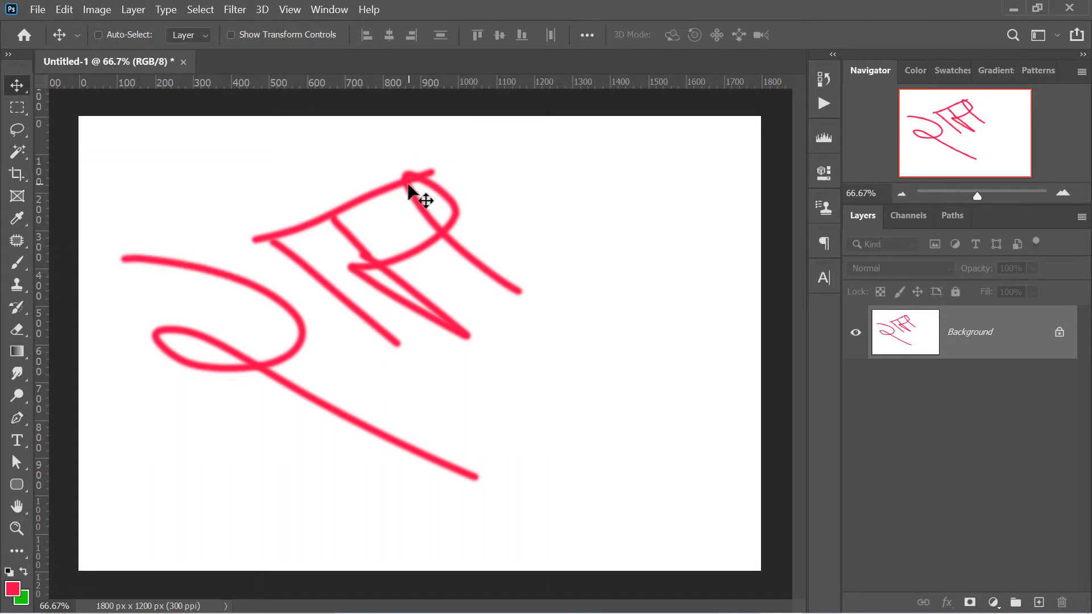
{"action": "left_click_drag", "start_coordinate": [419, 187], "coordinate": [458, 211]}
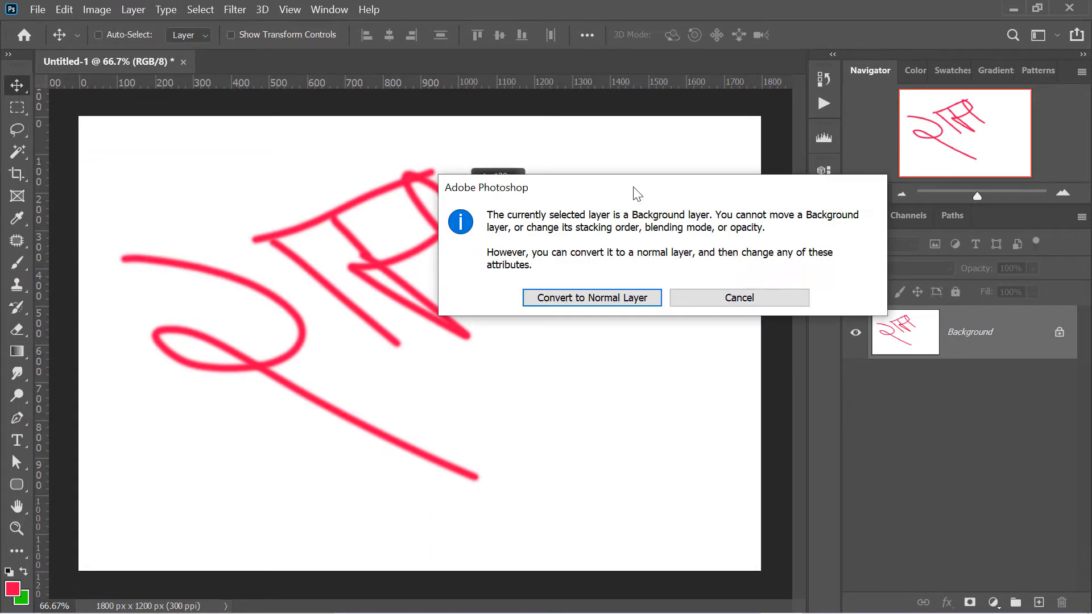
{"action": "left_click_drag", "start_coordinate": [637, 193], "coordinate": [555, 187]}
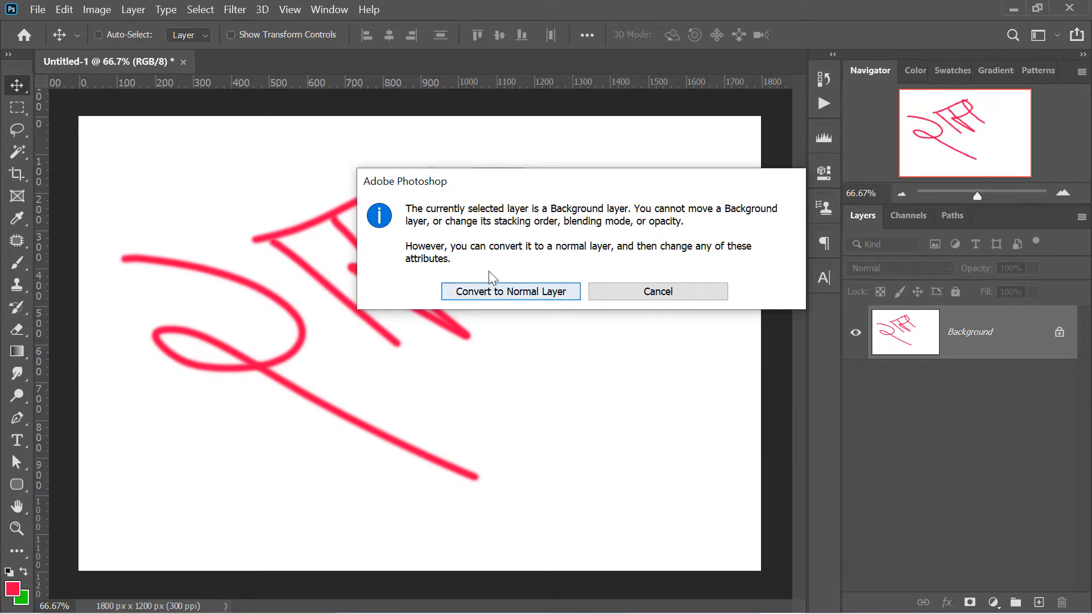
{"action": "left_click", "coordinate": [531, 290]}
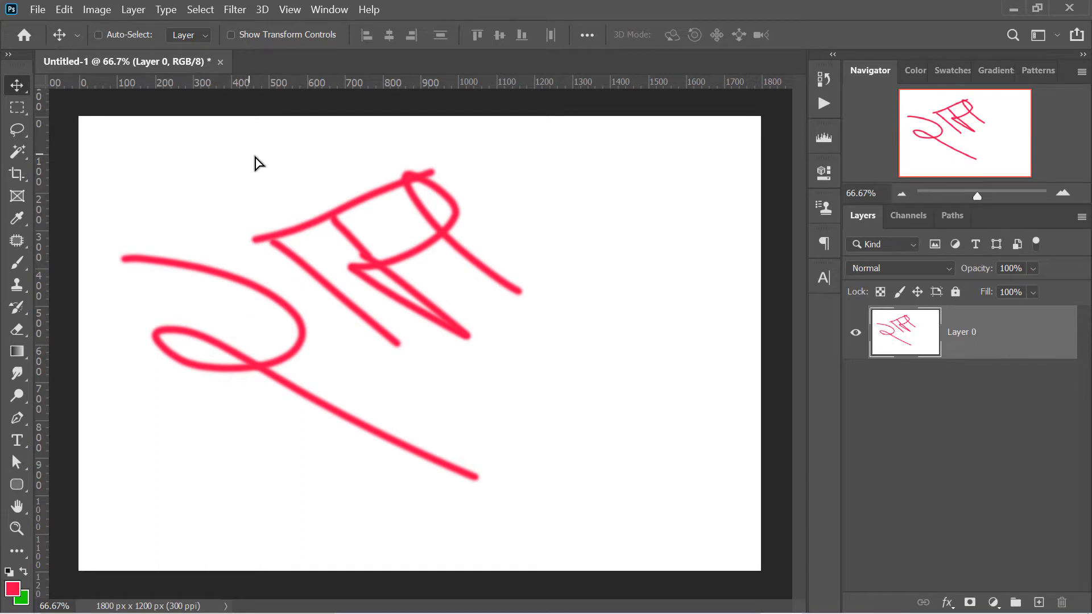
{"action": "mouse_move", "coordinate": [255, 163]}
{"action": "left_mouse_down"}
{"action": "mouse_move", "coordinate": [326, 264]}
{"action": "mouse_move", "coordinate": [462, 206]}
{"action": "mouse_move", "coordinate": [319, 142]}
{"action": "mouse_move", "coordinate": [239, 161]}
{"action": "left_mouse_up"}
{"action": "mouse_move", "coordinate": [410, 178]}
{"action": "left_mouse_down"}
{"action": "mouse_move", "coordinate": [438, 186]}
{"action": "mouse_move", "coordinate": [421, 186]}
{"action": "left_mouse_up"}
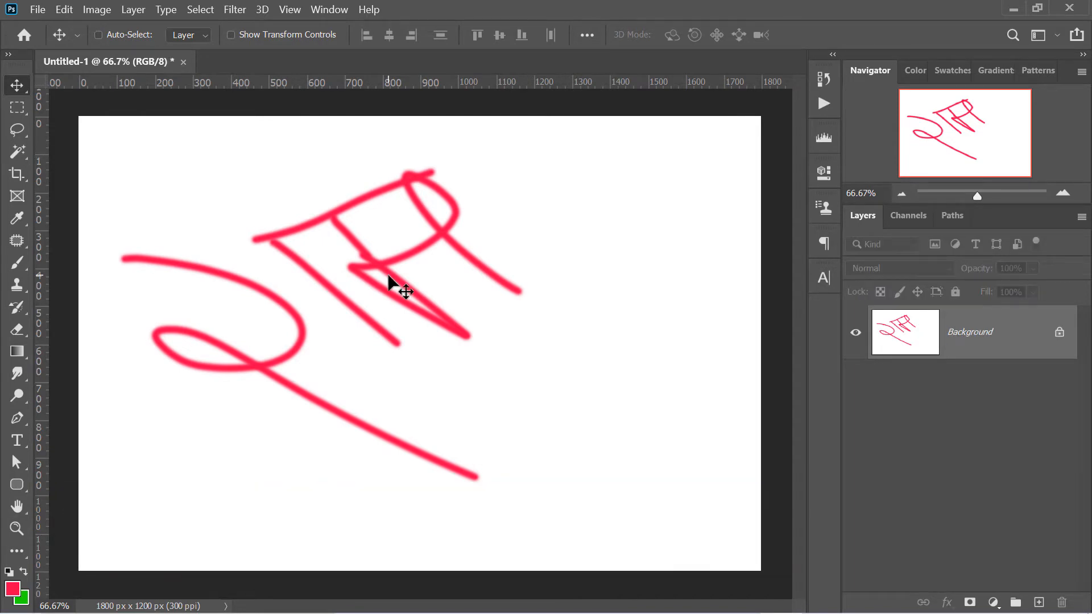
Create a second document from the Landscape, 4 x 6 photo preset
{"action": "key", "text": "ctrl+n"}
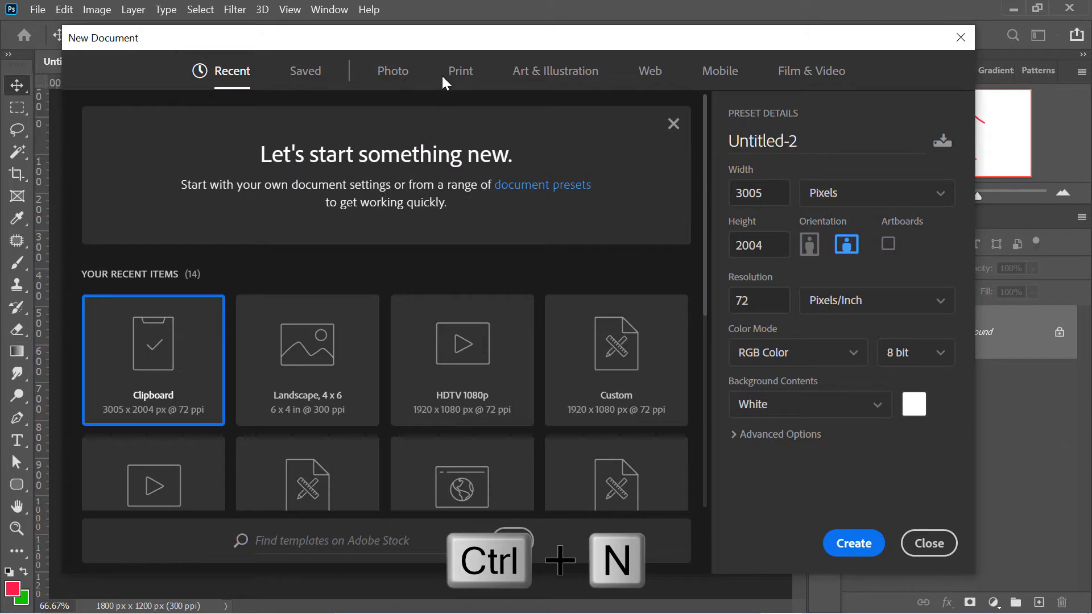
{"action": "left_click", "coordinate": [392, 70]}
{"action": "left_click", "coordinate": [529, 262]}
{"action": "left_click", "coordinate": [854, 543]}
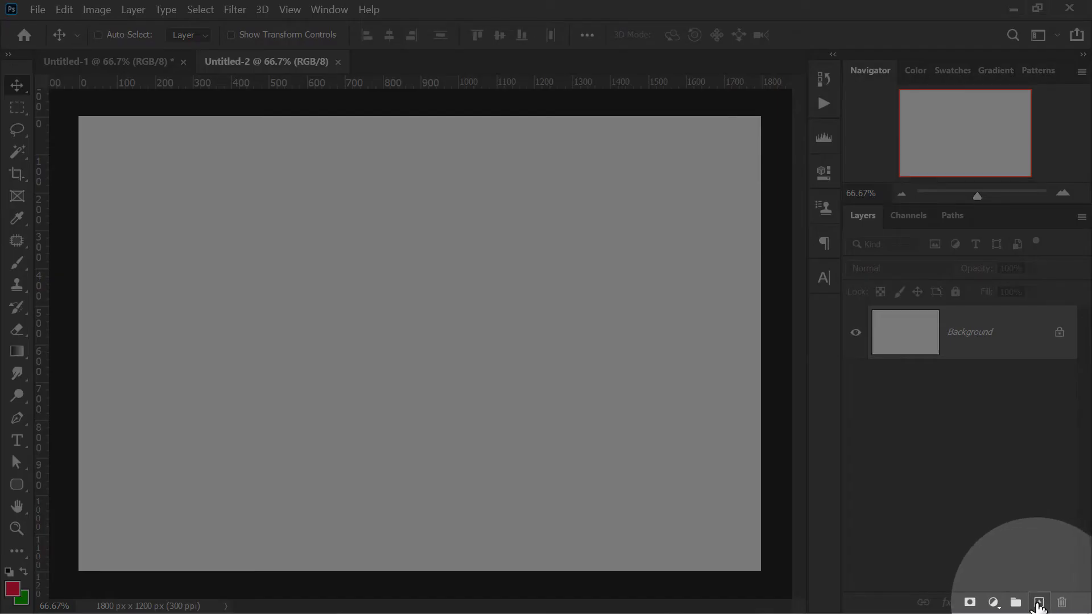
Add an empty layer above the Background and another new layer named ram on top of it
{"action": "left_click", "coordinate": [1038, 603]}
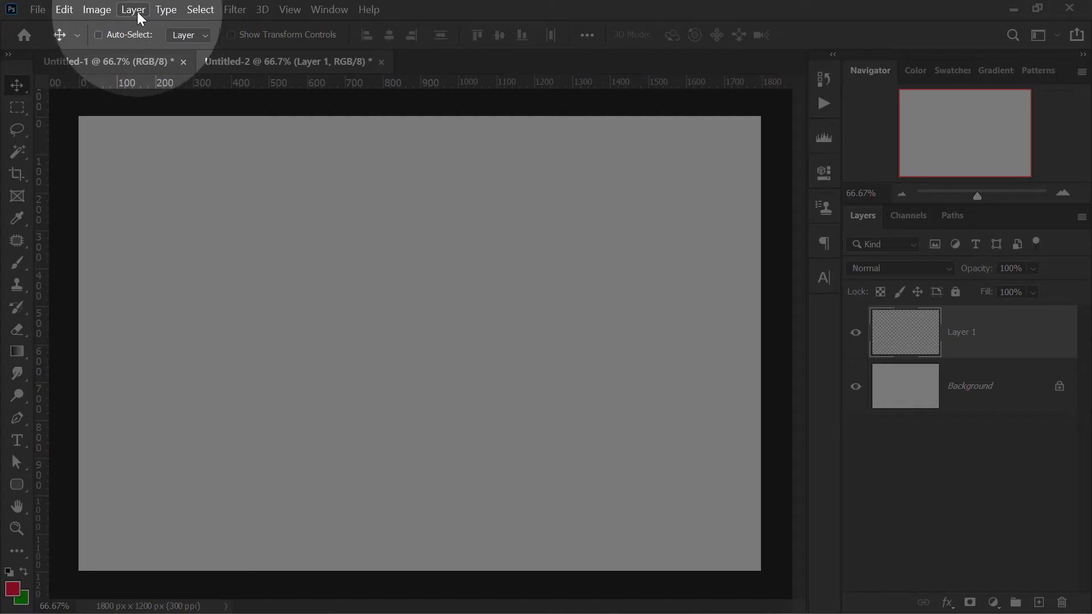
{"action": "left_click", "coordinate": [133, 10]}
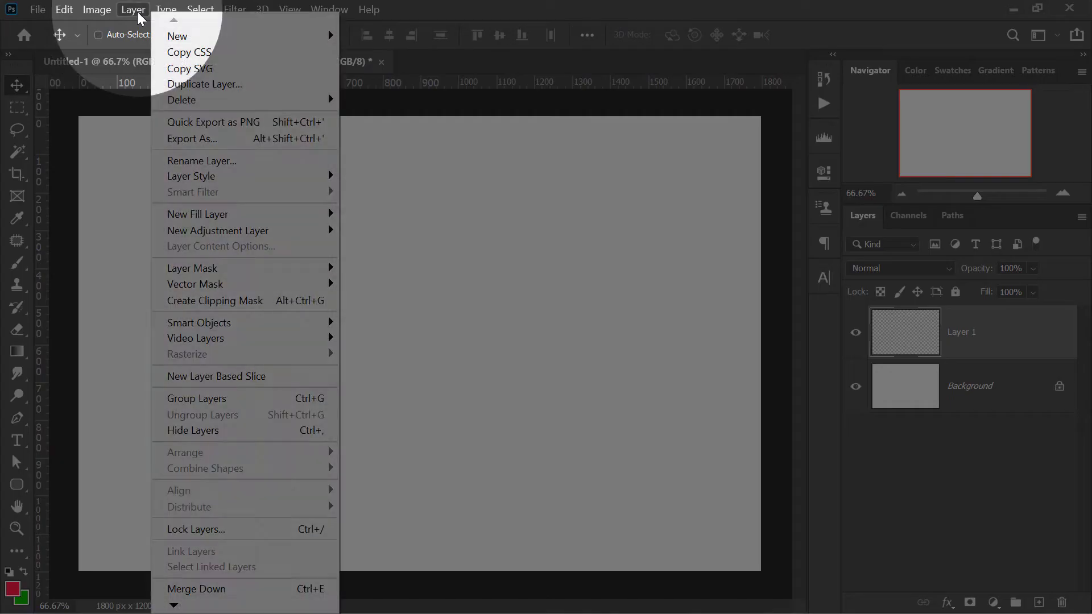
{"action": "mouse_move", "coordinate": [171, 35]}
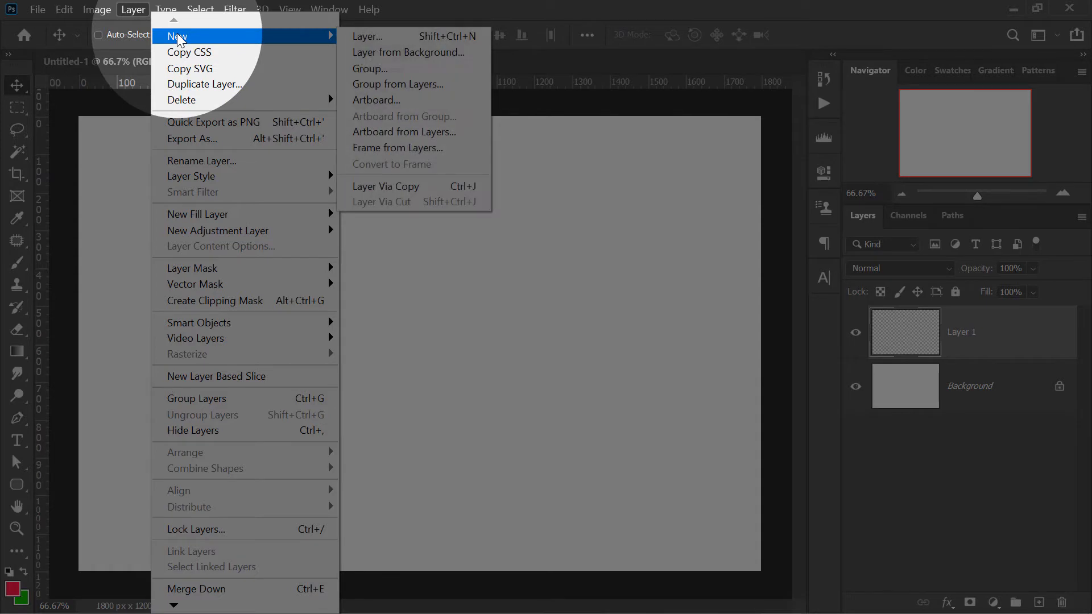
{"action": "left_click", "coordinate": [414, 43]}
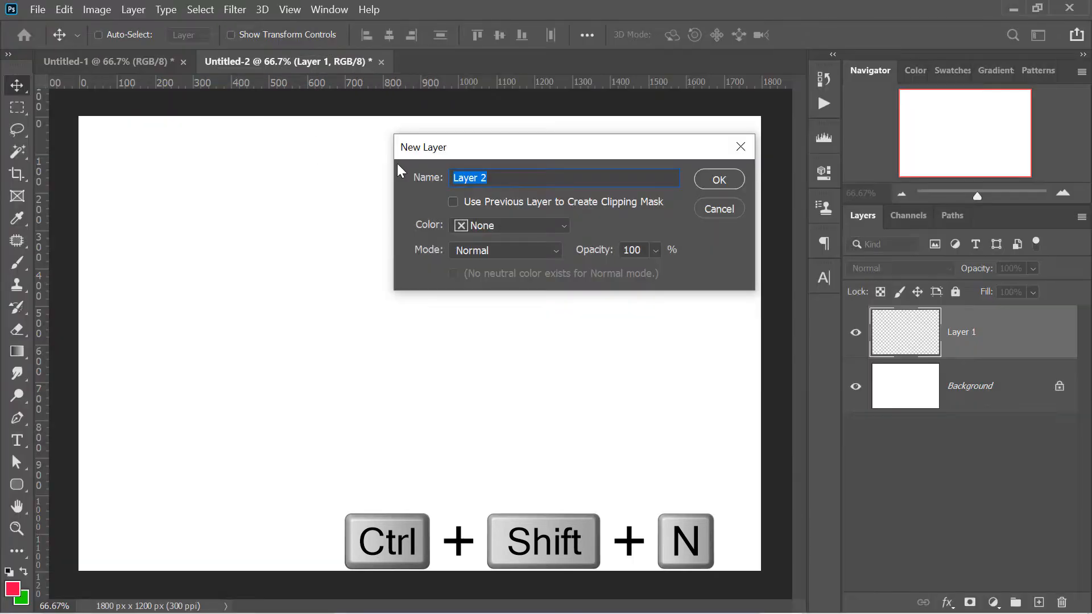
{"action": "left_click_drag", "start_coordinate": [558, 144], "coordinate": [427, 170]}
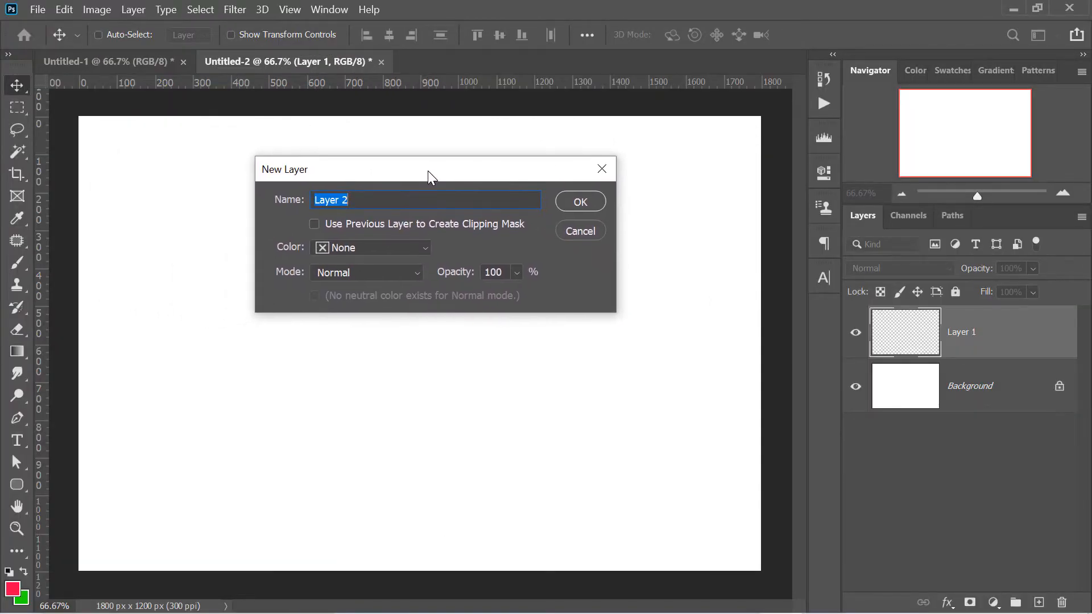
{"action": "type", "text": "ram"}
{"action": "key", "text": "Return"}
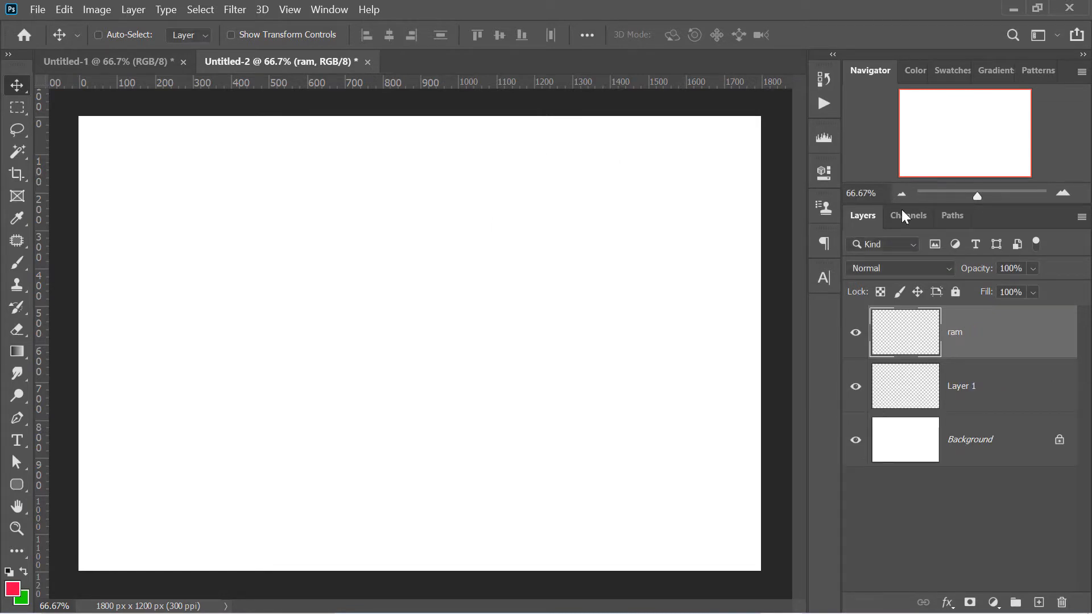
Add a new empty layer directly above Layer 1
{"action": "left_click", "coordinate": [1000, 407]}
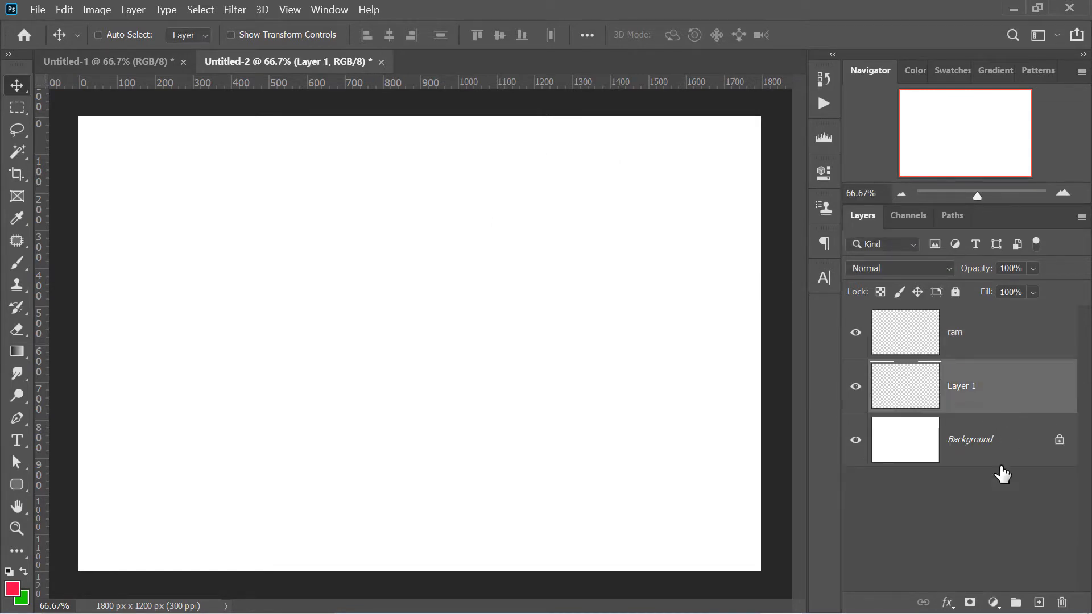
{"action": "left_click", "coordinate": [1040, 603]}
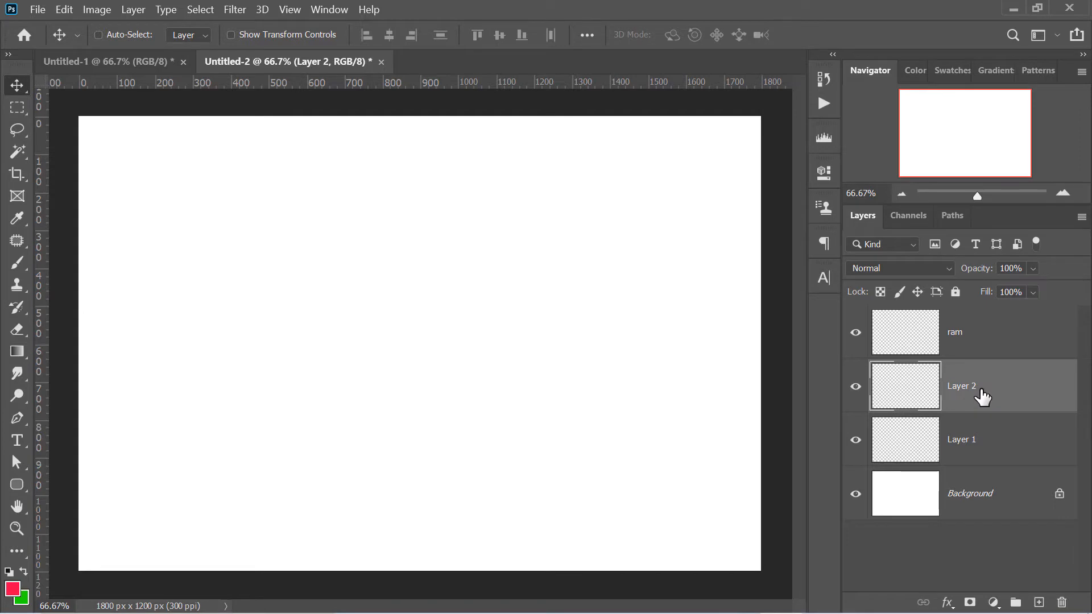
{"action": "key", "text": "ctrl+shift+n"}
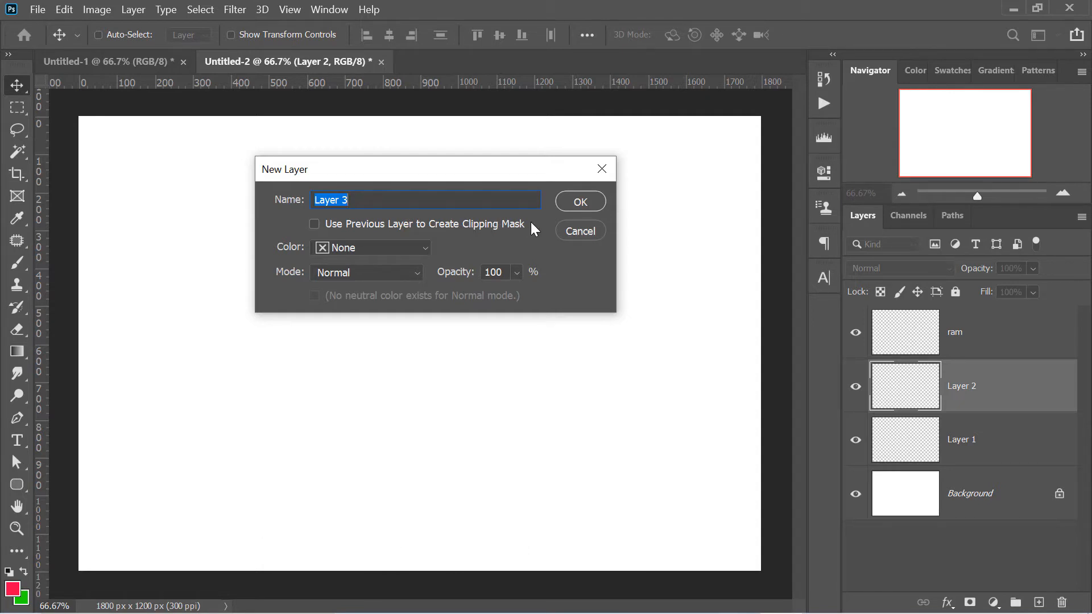
{"action": "left_click", "coordinate": [603, 237]}
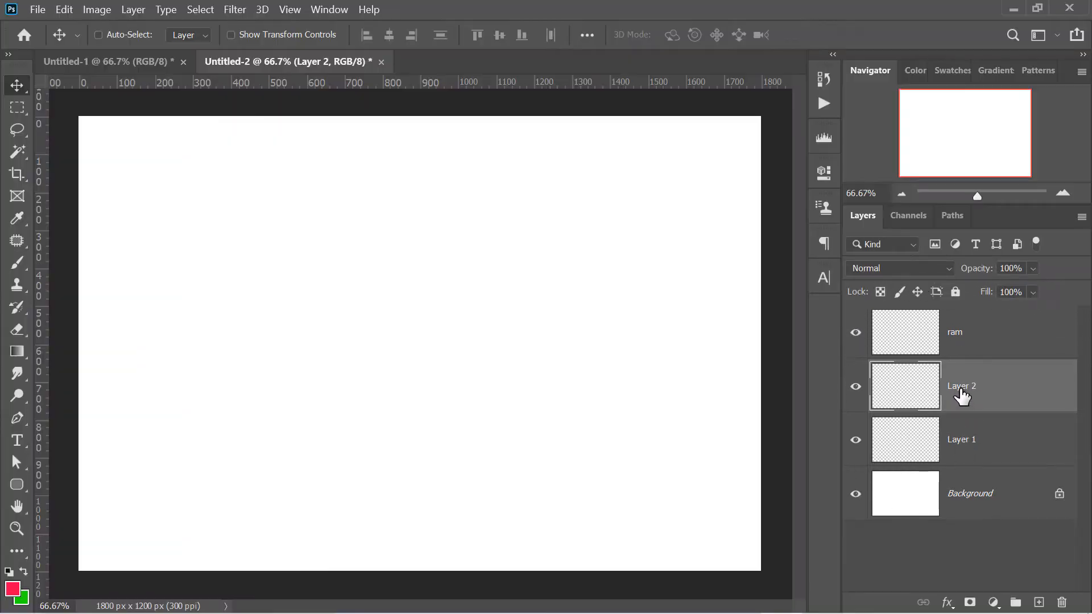
Rename the layer directly below ram as ram 2
{"action": "double_click", "coordinate": [963, 392]}
{"action": "type", "text": "ram"}
{"action": "key", "text": "Return"}
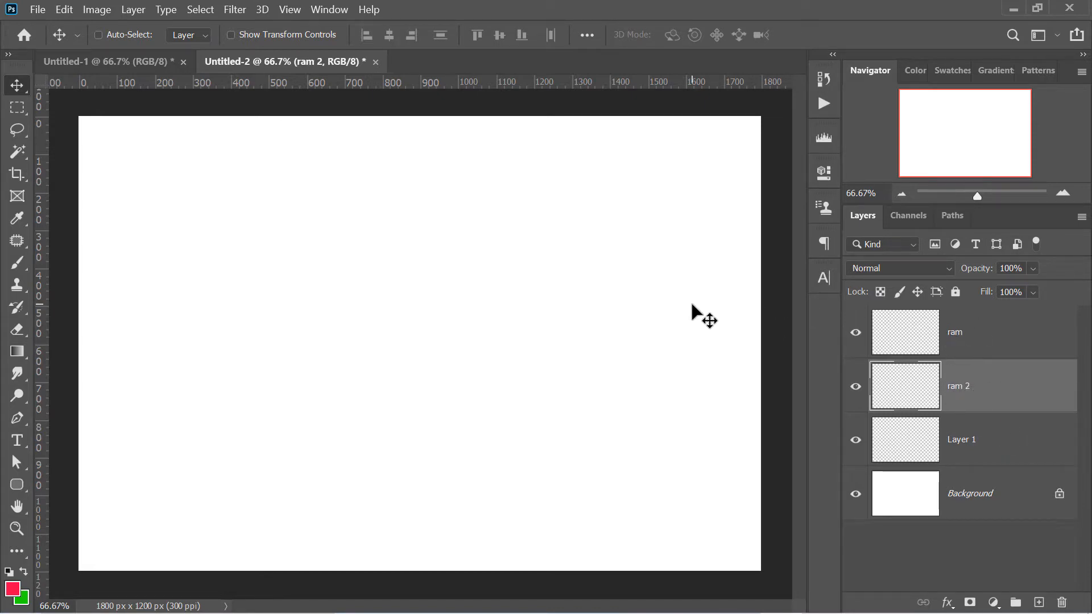
Paint a handwritten Hindi word in red with a 25 px brush on the ram layer, in the canvas's upper-left area
{"action": "left_click", "coordinate": [959, 351]}
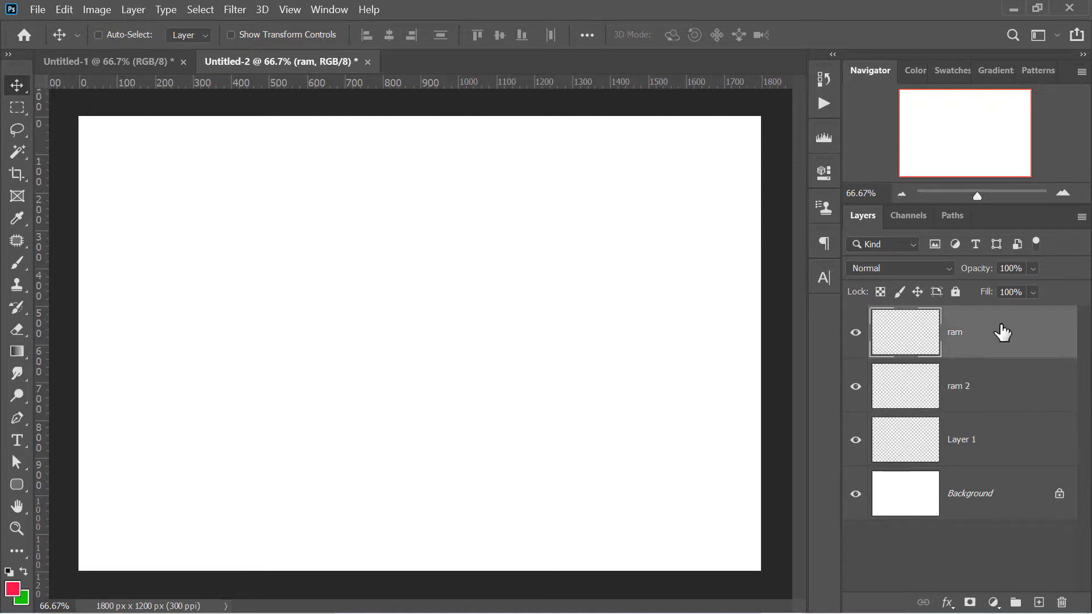
{"action": "left_click", "coordinate": [17, 262]}
{"action": "left_click_drag", "start_coordinate": [170, 215], "coordinate": [370, 440]}
{"action": "left_click_drag", "start_coordinate": [247, 212], "coordinate": [353, 320]}
{"action": "mouse_move", "coordinate": [309, 205]}
{"action": "left_mouse_down"}
{"action": "mouse_move", "coordinate": [356, 275]}
{"action": "mouse_move", "coordinate": [390, 214]}
{"action": "mouse_move", "coordinate": [455, 283]}
{"action": "left_mouse_up"}
{"action": "left_click_drag", "start_coordinate": [171, 223], "coordinate": [421, 190]}
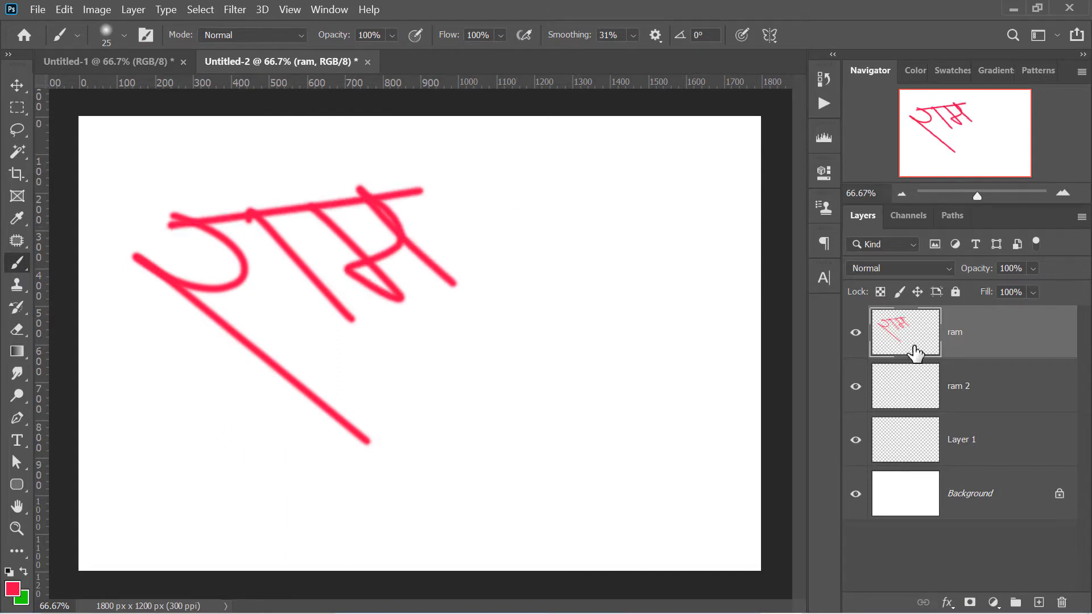
Draw a red circle about 640 px wide with the Ellipse tool on the ram 2 layer, beside the lettering
{"action": "left_click", "coordinate": [953, 401]}
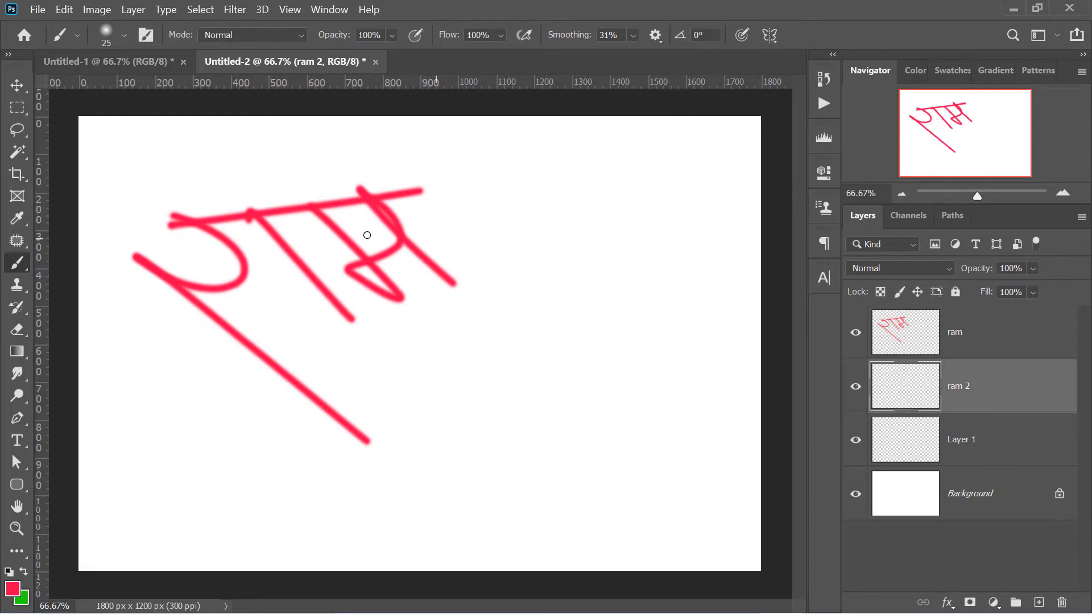
{"action": "left_click", "coordinate": [17, 485]}
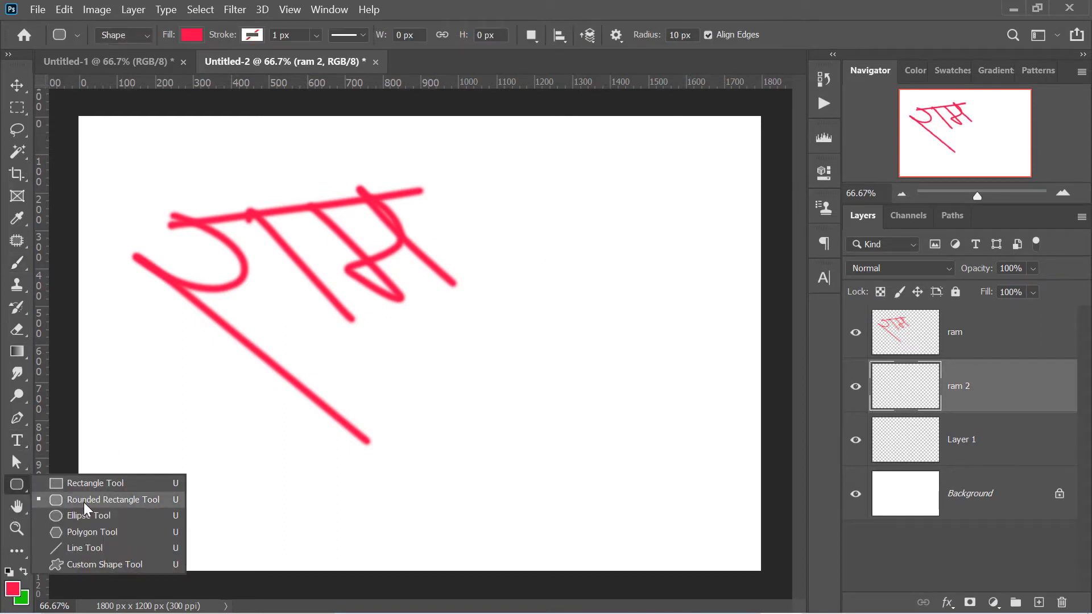
{"action": "left_click", "coordinate": [89, 515]}
{"action": "left_click_drag", "start_coordinate": [453, 233], "coordinate": [697, 475]}
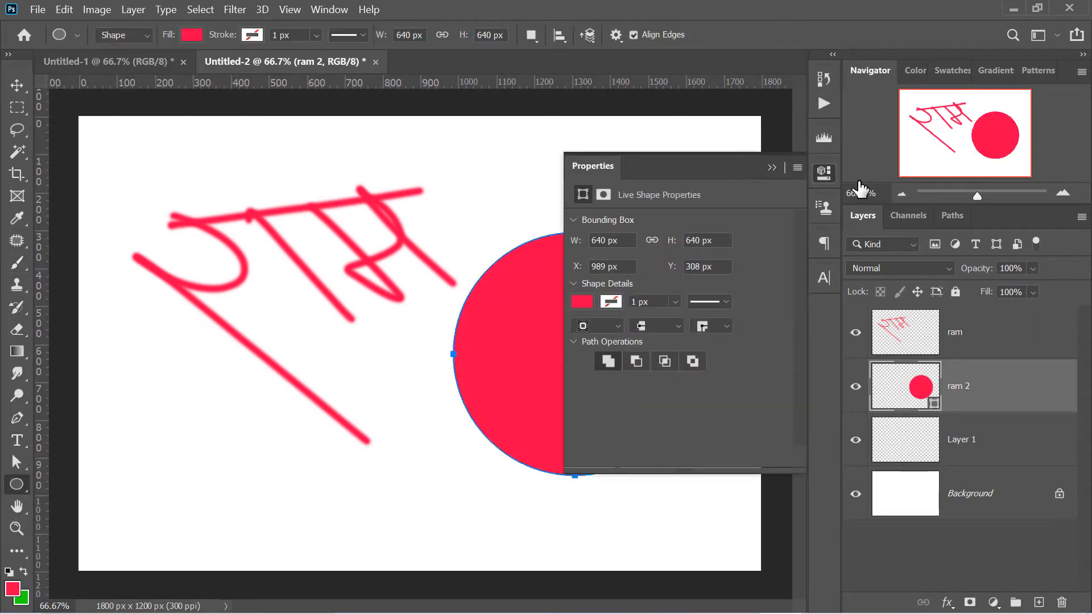
{"action": "left_click", "coordinate": [835, 178]}
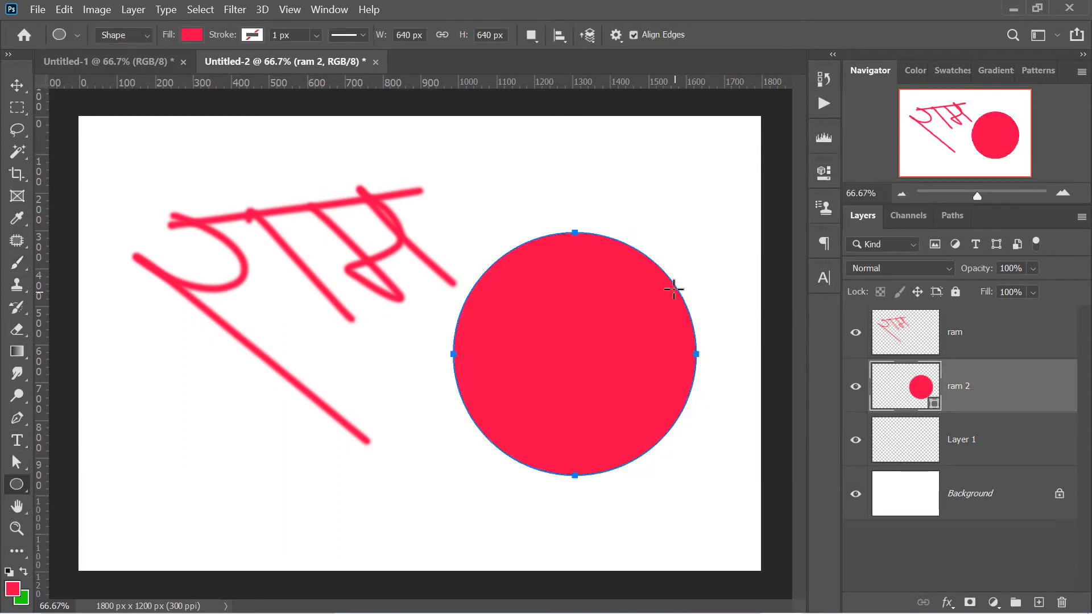
Draw a circle about 633 px wide on Layer 1, overlapping the red circle, and fill it with blue
{"action": "left_click", "coordinate": [979, 447]}
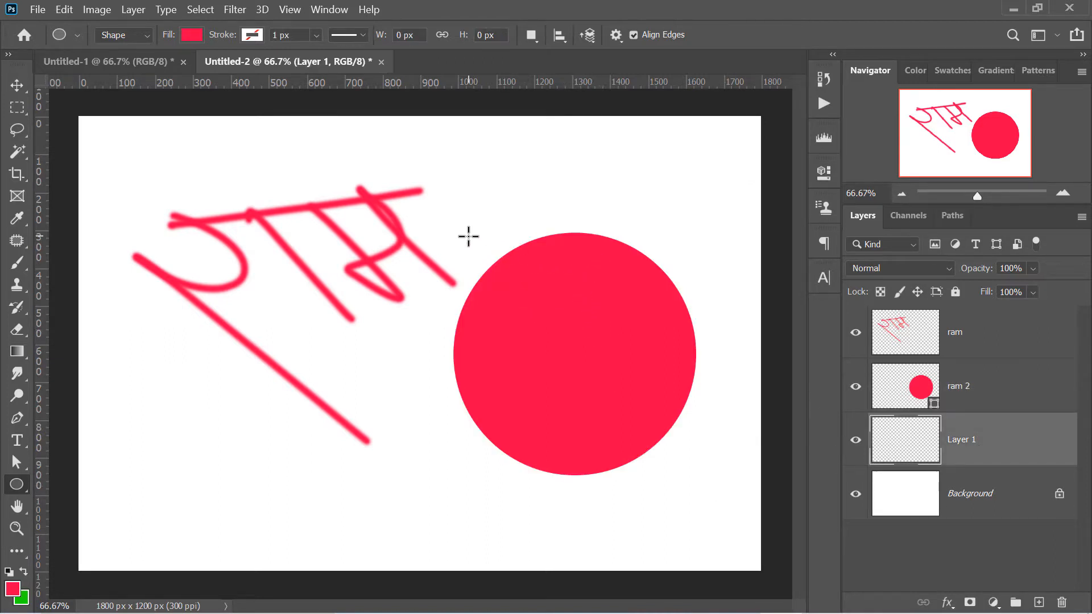
{"action": "left_click_drag", "start_coordinate": [465, 234], "coordinate": [708, 473]}
{"action": "left_click", "coordinate": [585, 303]}
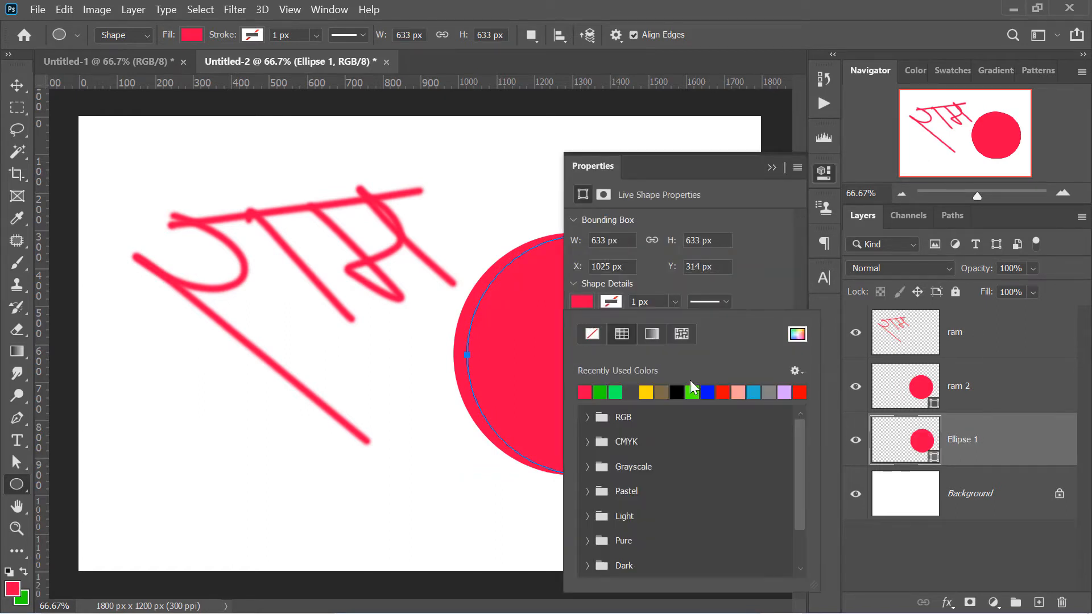
{"action": "left_click", "coordinate": [707, 392]}
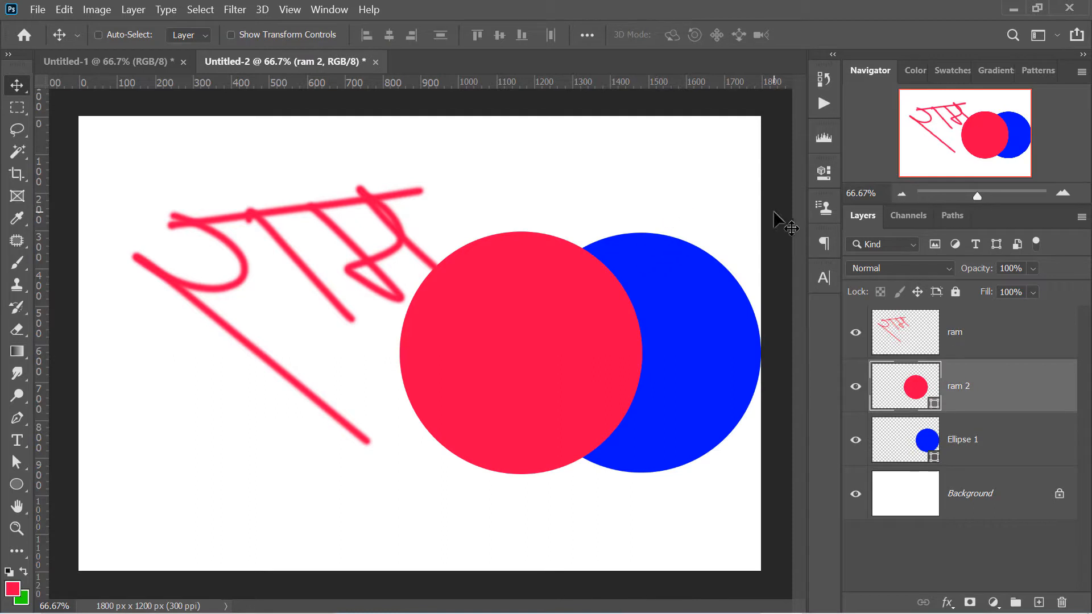
Toggle the Ellipse 1 layer's visibility off and on, and move the blue circle to the canvas's upper-left corner
{"action": "left_click", "coordinate": [855, 441]}
{"action": "left_click", "coordinate": [855, 444]}
{"action": "left_click_drag", "start_coordinate": [707, 301], "coordinate": [263, 220]}
{"action": "left_click", "coordinate": [1020, 465]}
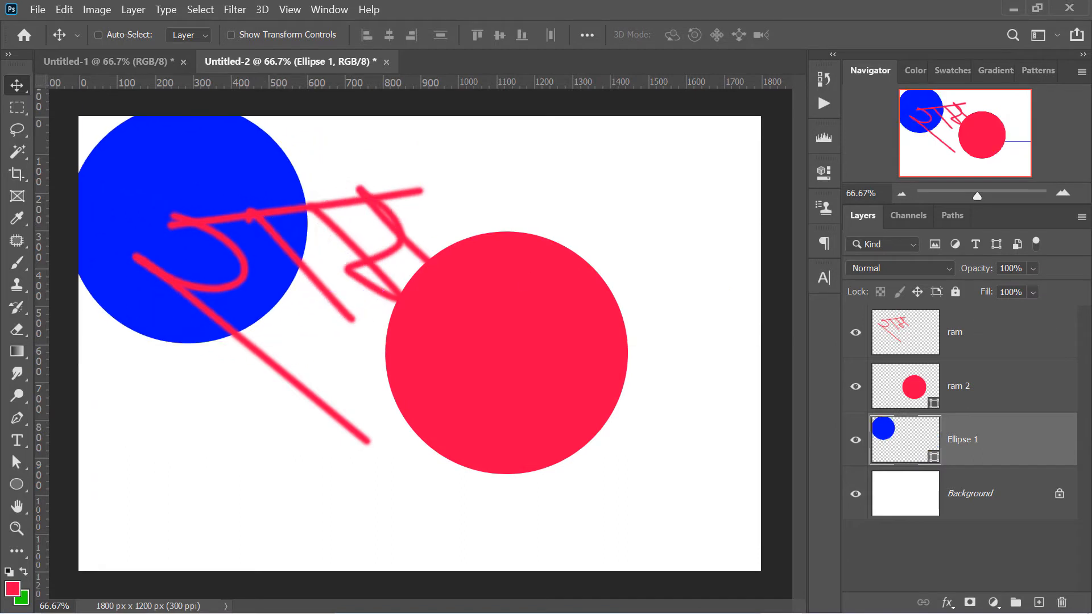
Move the lettering on the ram layer to the canvas's upper-right area
{"action": "left_click", "coordinate": [1012, 340]}
{"action": "left_click_drag", "start_coordinate": [362, 200], "coordinate": [670, 155]}
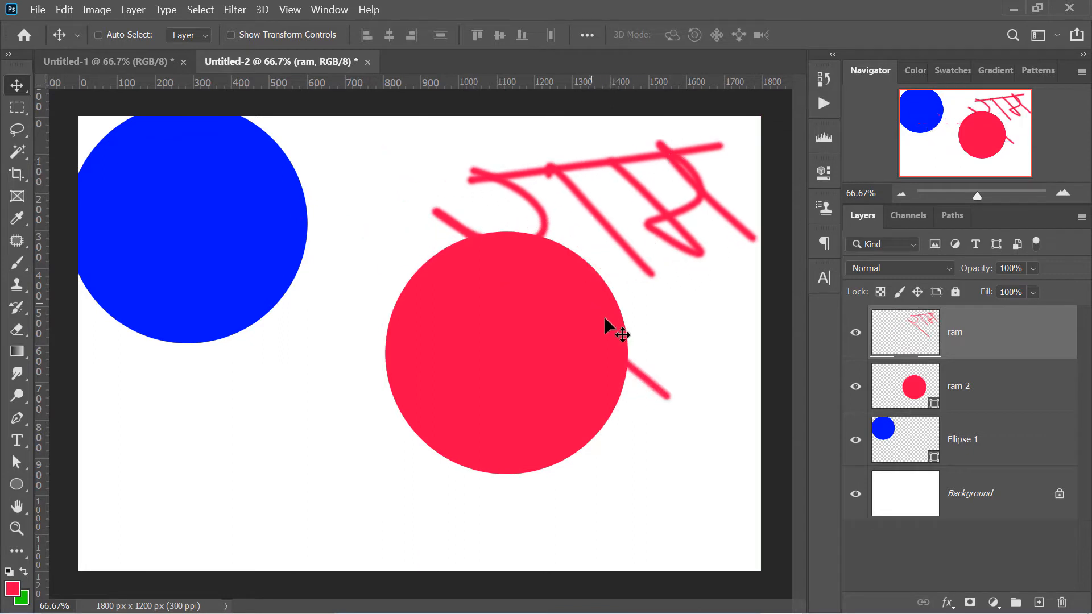
Move the red circle on the ram 2 layer to the canvas's lower middle, and rename the circle layers pink and blue
{"action": "left_click", "coordinate": [982, 392]}
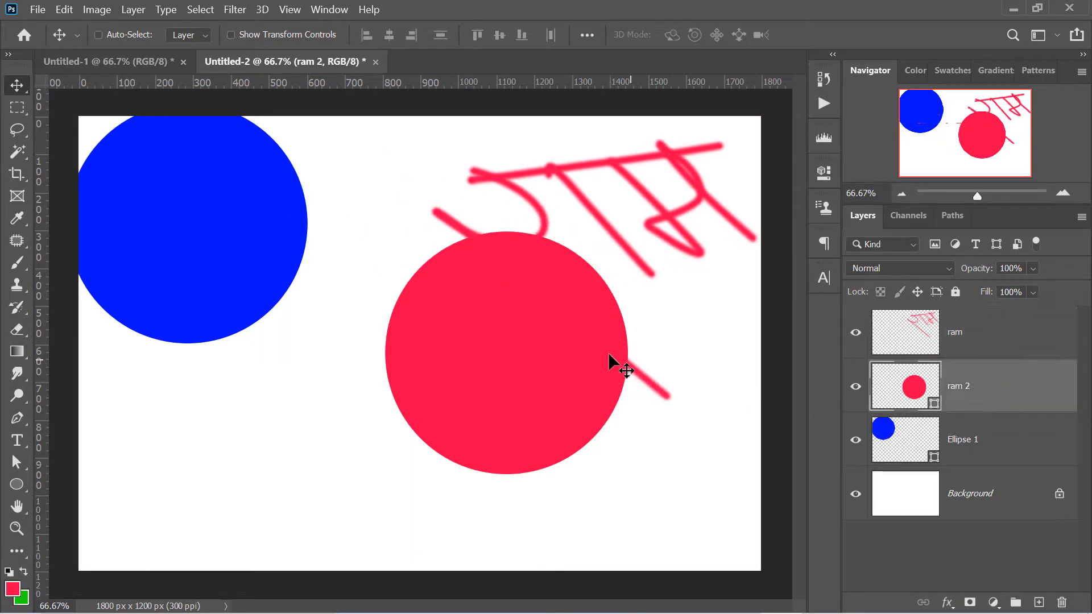
{"action": "left_click_drag", "start_coordinate": [535, 336], "coordinate": [377, 407]}
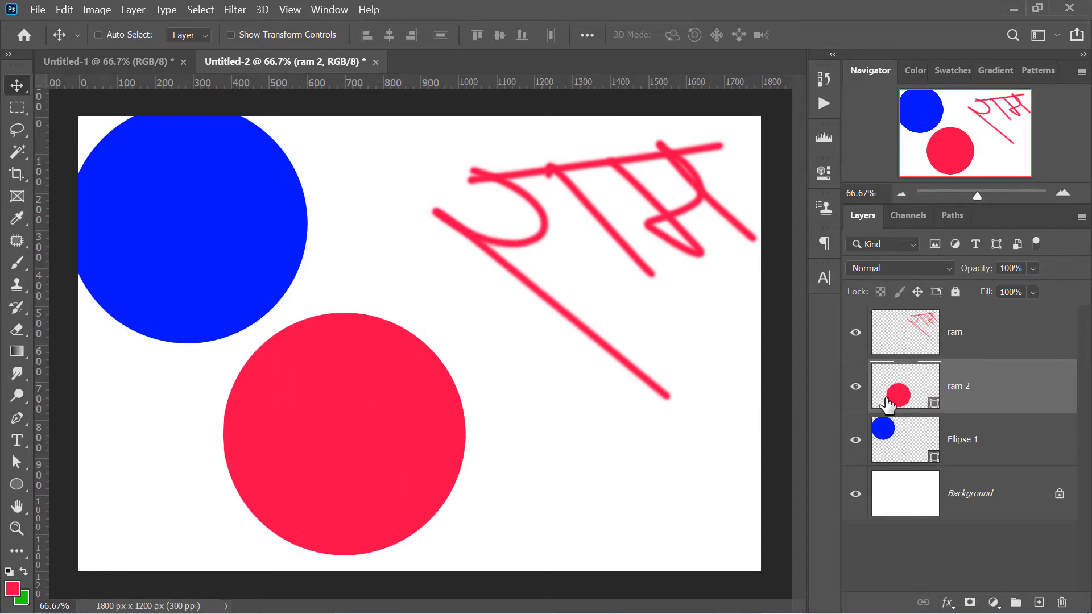
{"action": "double_click", "coordinate": [956, 388]}
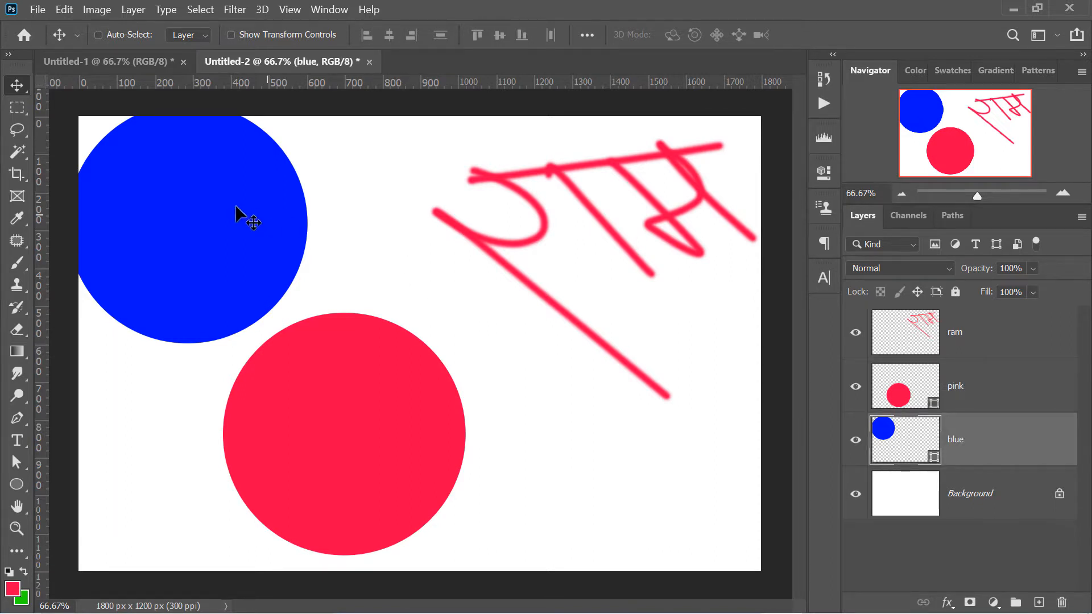
Move the blue circle beneath the lettering and the red circle on the pink layer to the canvas's upper-left corner
{"action": "left_click_drag", "start_coordinate": [237, 214], "coordinate": [558, 276]}
{"action": "left_click", "coordinate": [1000, 401]}
{"action": "left_click_drag", "start_coordinate": [336, 341], "coordinate": [244, 220]}
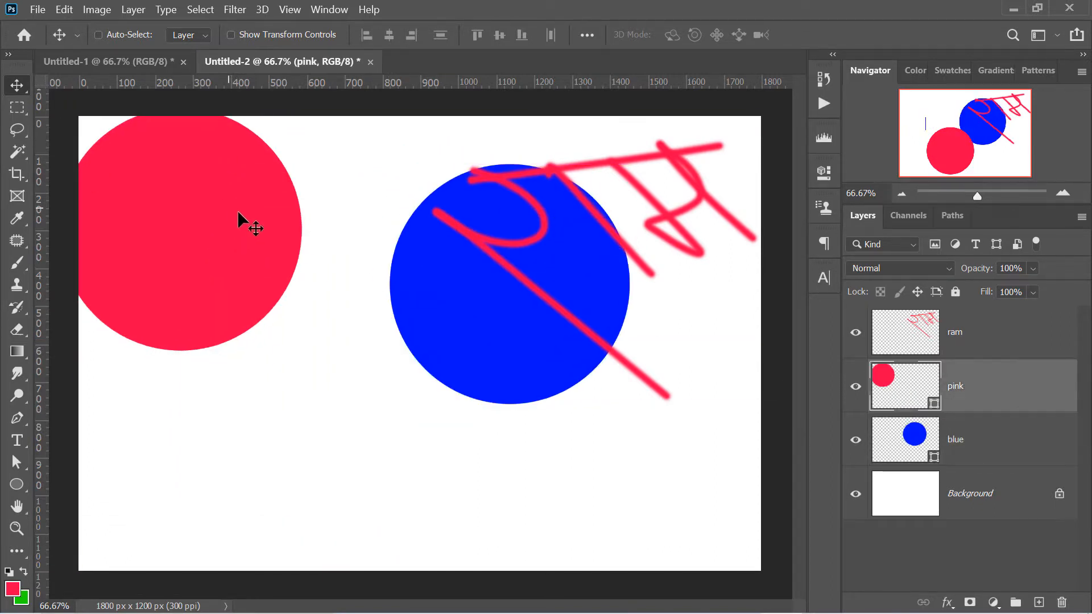
Move the lettering on the ram layer slightly down and to the left, over the blue circle
{"action": "left_click", "coordinate": [1027, 344]}
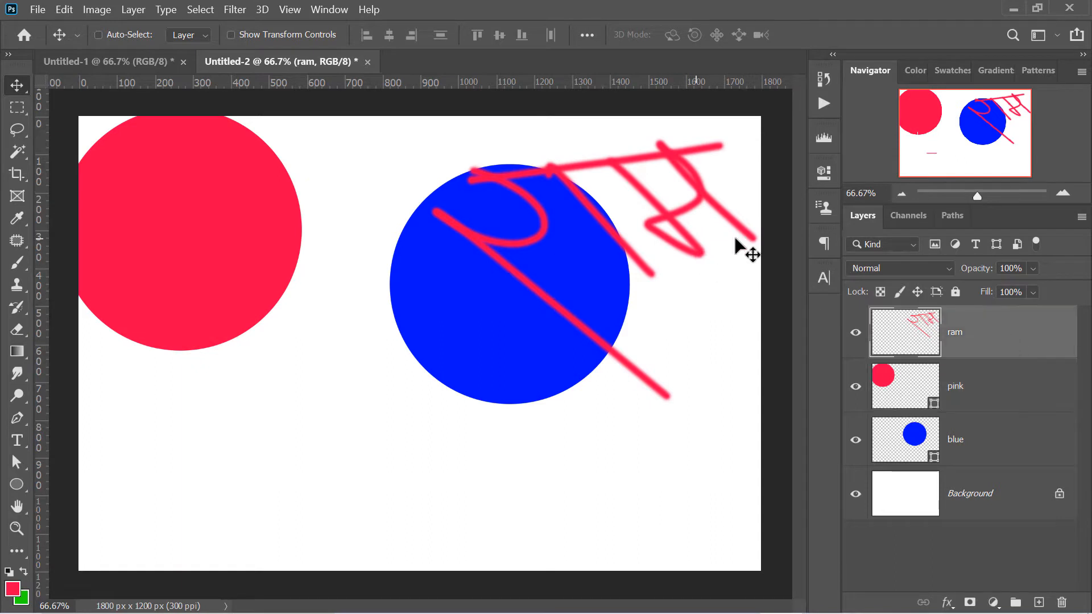
{"action": "mouse_move", "coordinate": [666, 165]}
{"action": "left_mouse_down"}
{"action": "mouse_move", "coordinate": [466, 267]}
{"action": "mouse_move", "coordinate": [442, 329]}
{"action": "left_mouse_up"}
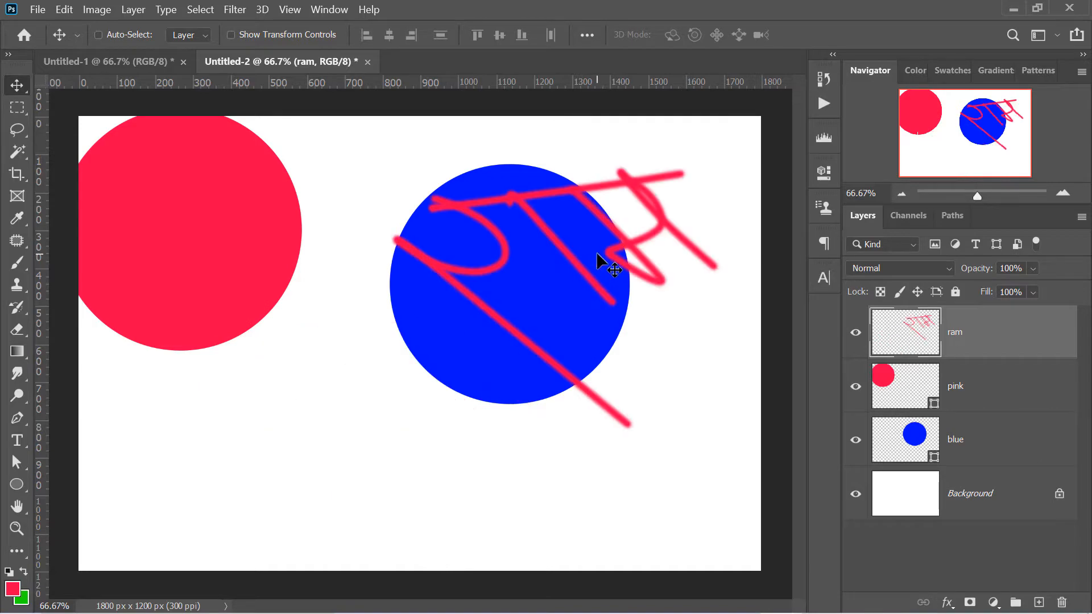
Open the photo _MG_3659.JPG and place _MG_3670, _MG_3690, _MG_3664 and _MG_3665 into it as stacked layers
{"action": "key", "text": "ctrl+o"}
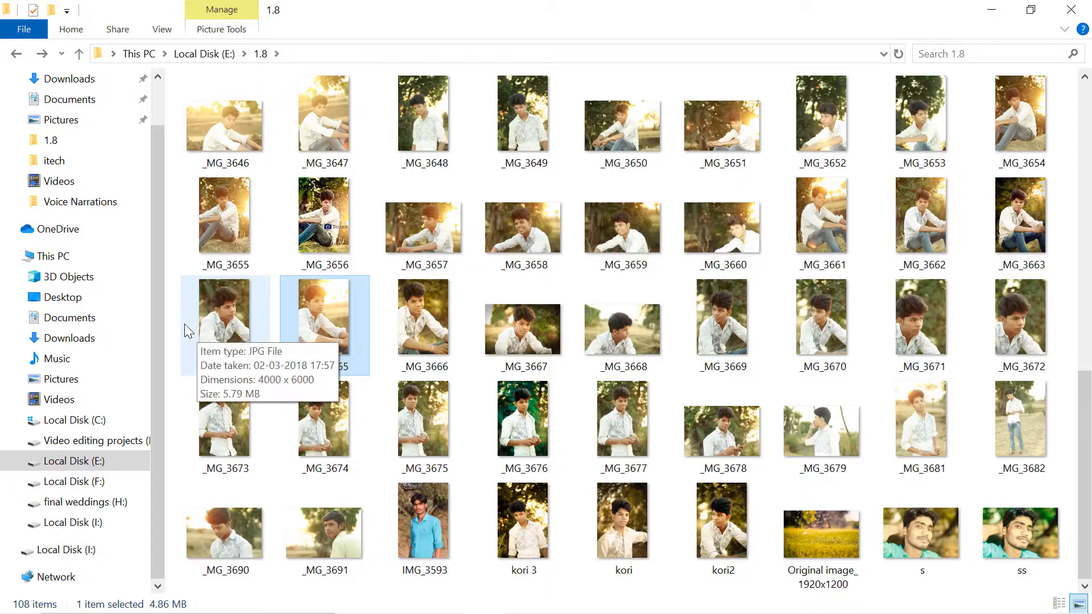
{"action": "left_click", "coordinate": [324, 318]}
{"action": "left_click", "coordinate": [224, 532], "text": "ctrl"}
{"action": "left_click", "coordinate": [225, 318], "text": "ctrl"}
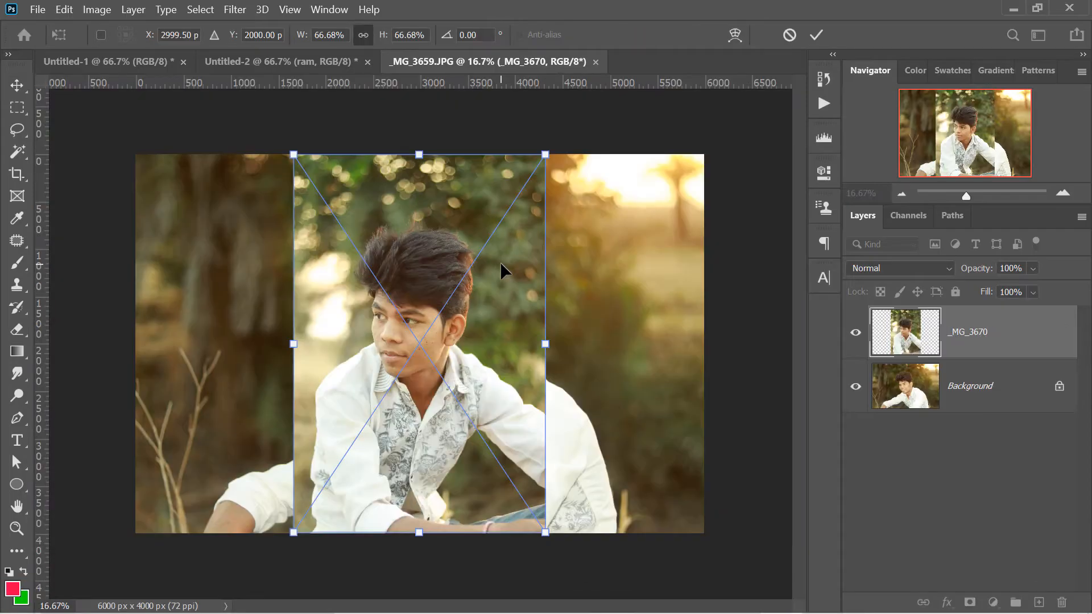
{"action": "left_click", "coordinate": [816, 33]}
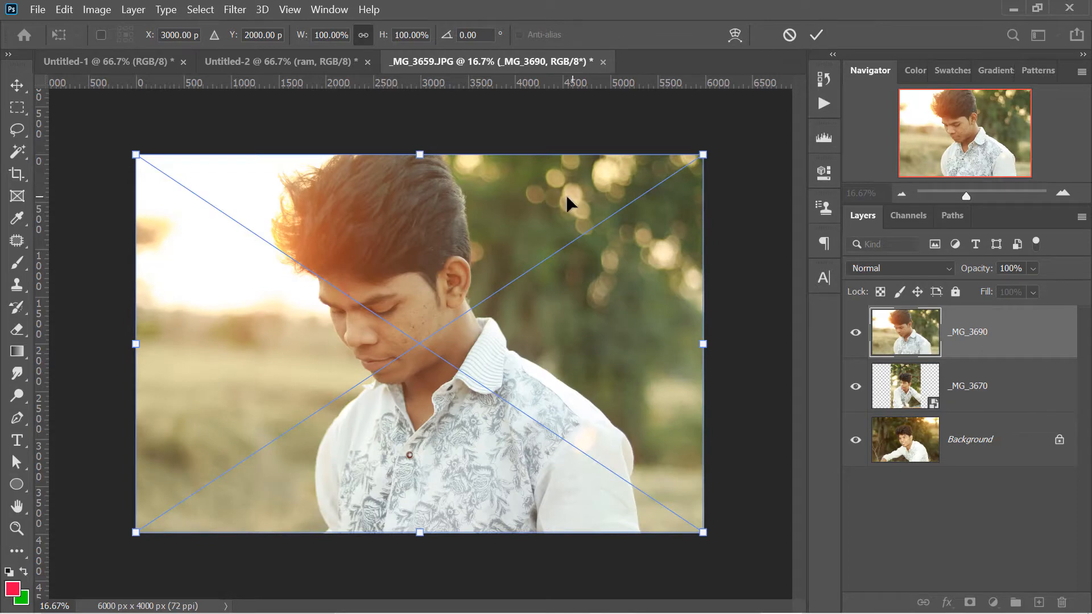
{"action": "key", "text": "Return"}
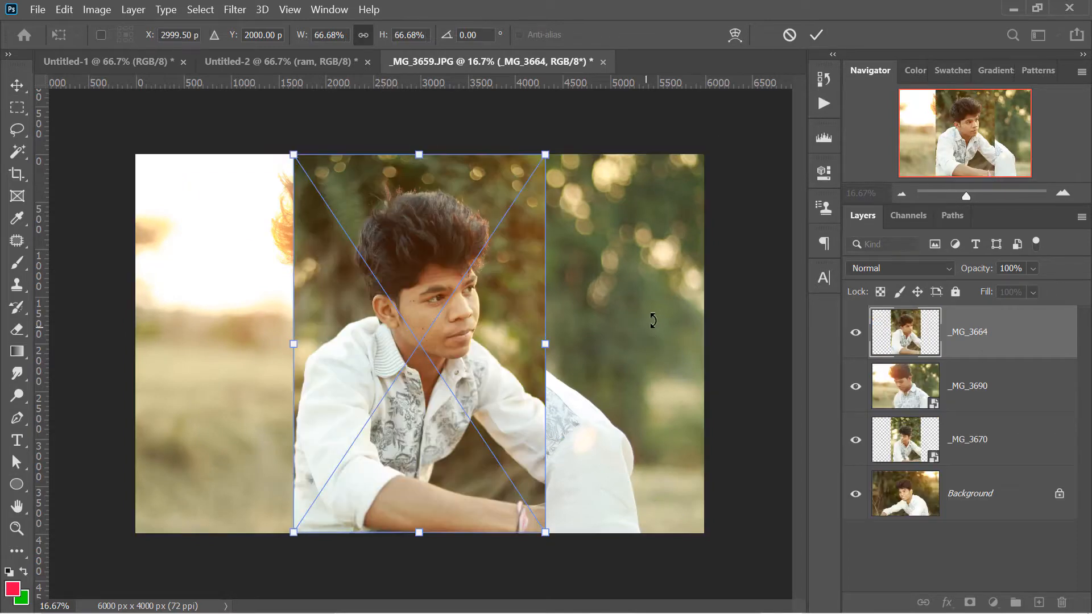
{"action": "key", "text": "Return"}
{"action": "key", "text": "Return"}
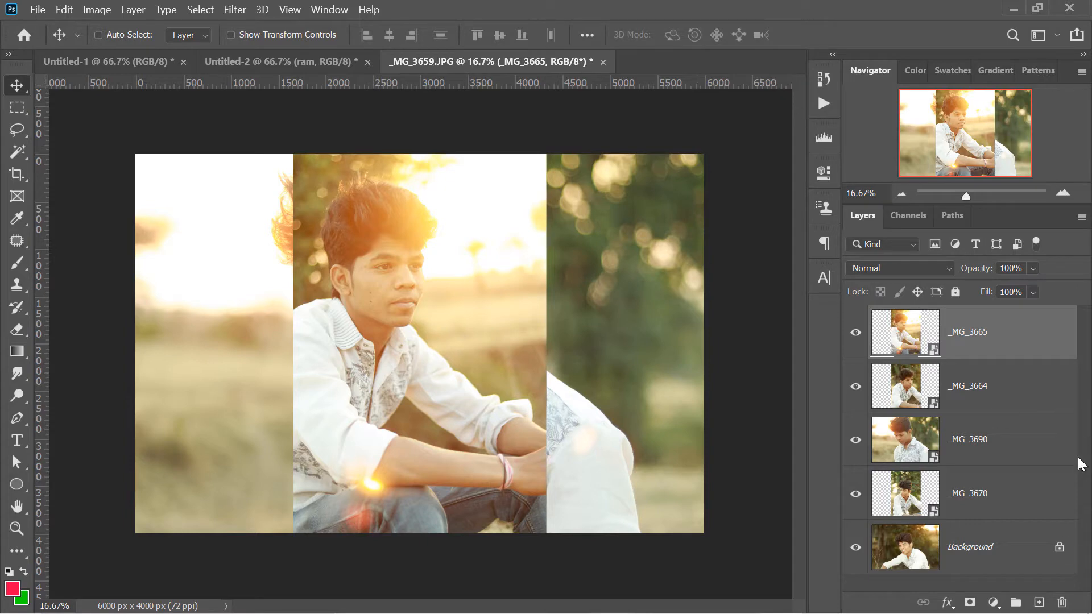
Unlock the Background layer of the photo document to turn it into a regular layer
{"action": "left_click", "coordinate": [943, 532]}
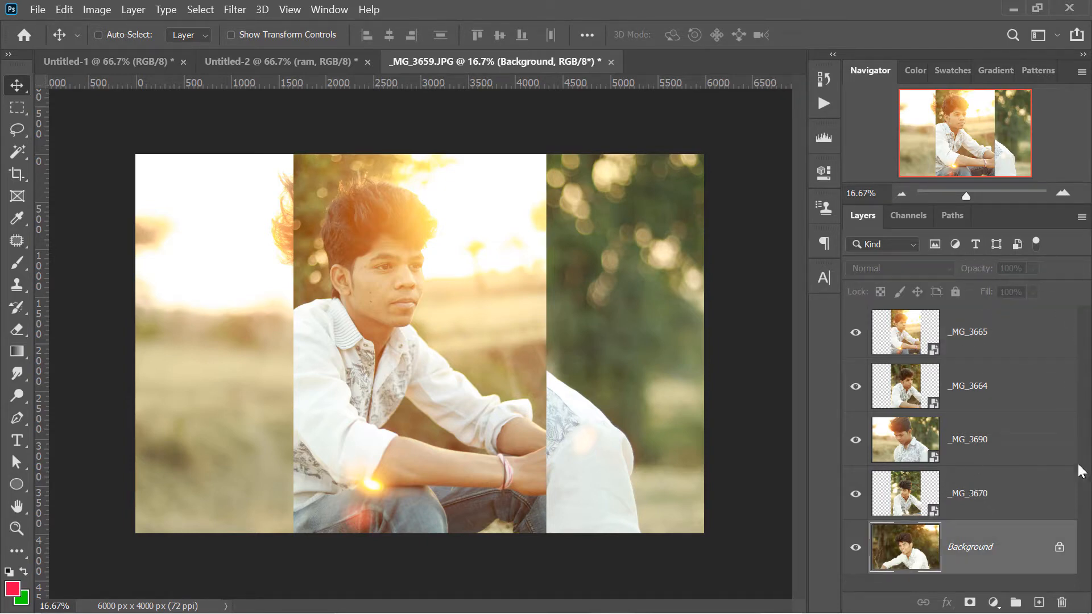
{"action": "left_click", "coordinate": [1059, 548]}
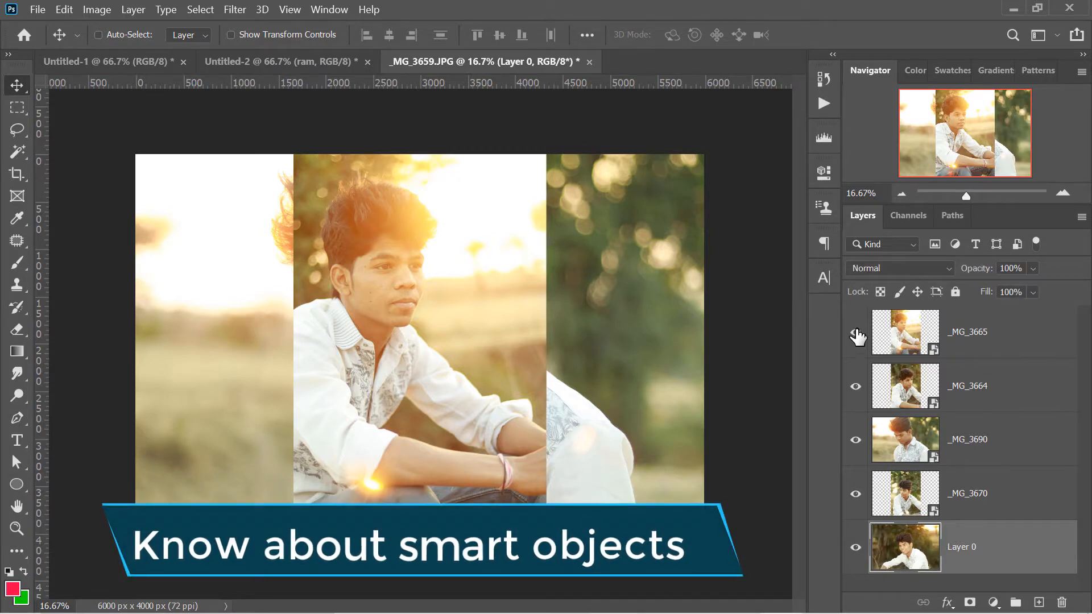
Scale the _MG_3665 smart object down to a small thumbnail anchored at the photo's upper-left corner
{"action": "left_click", "coordinate": [927, 344]}
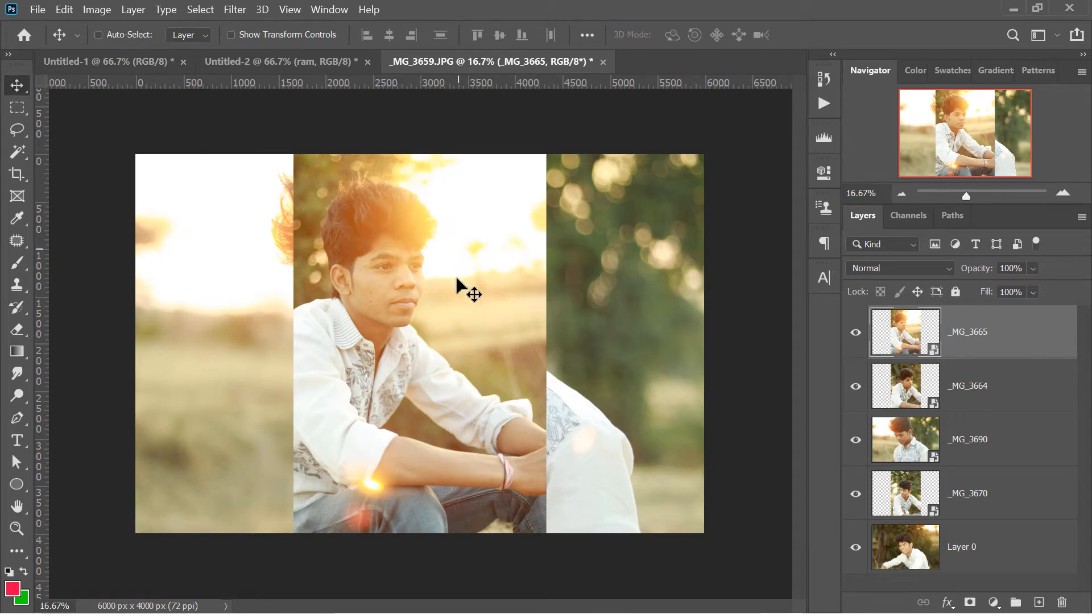
{"action": "key", "text": "ctrl+t"}
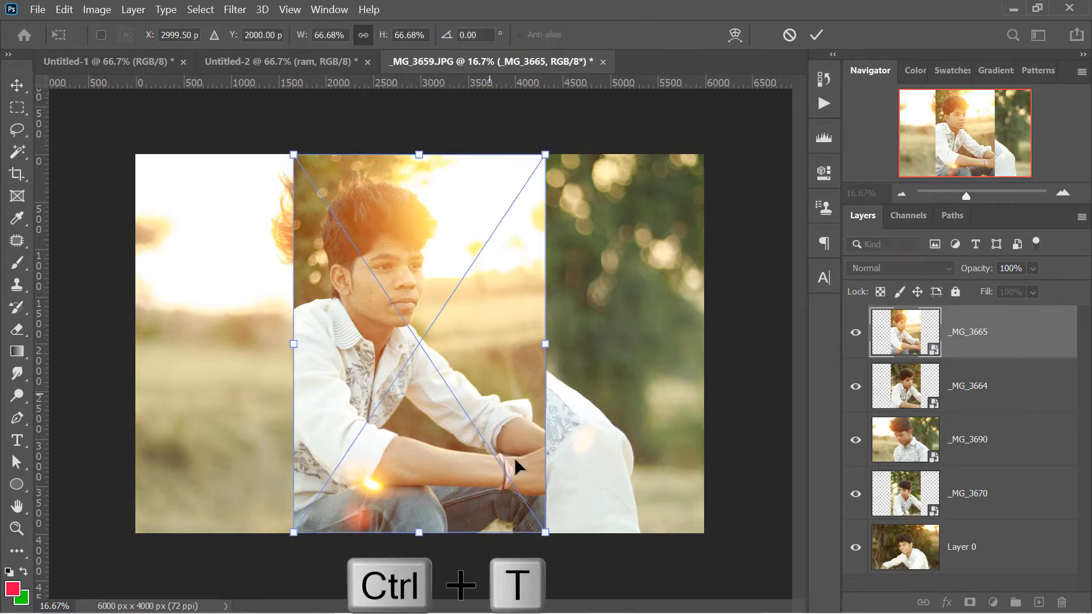
{"action": "left_click_drag", "start_coordinate": [543, 530], "coordinate": [327, 204]}
{"action": "key", "text": "Return"}
{"action": "key", "text": "z"}
{"action": "left_click", "coordinate": [309, 164]}
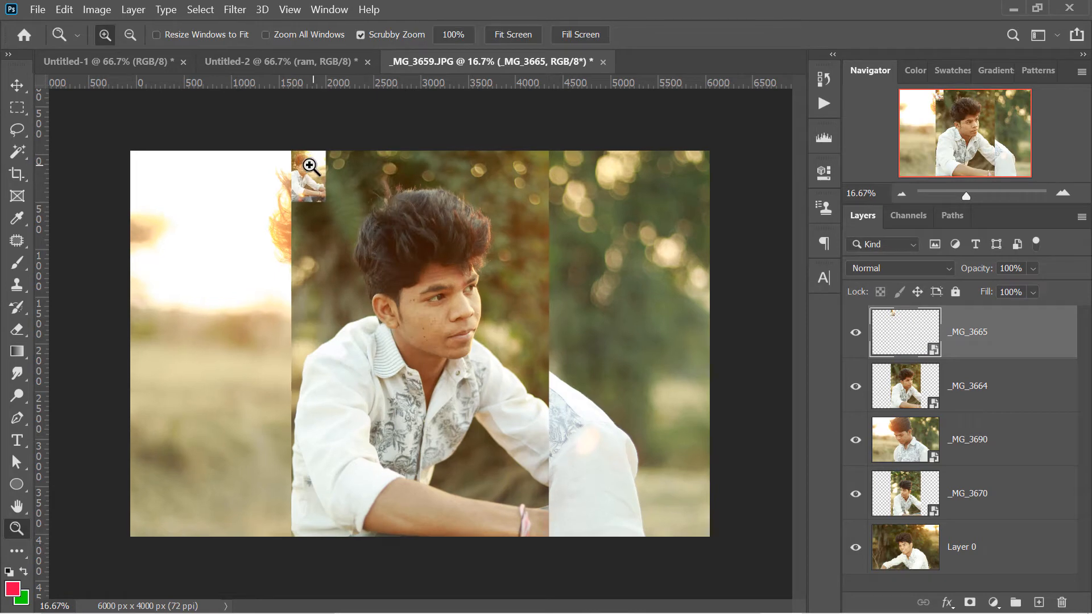
{"action": "left_click", "coordinate": [302, 126]}
{"action": "right_click", "coordinate": [453, 220]}
{"action": "left_click", "coordinate": [458, 224]}
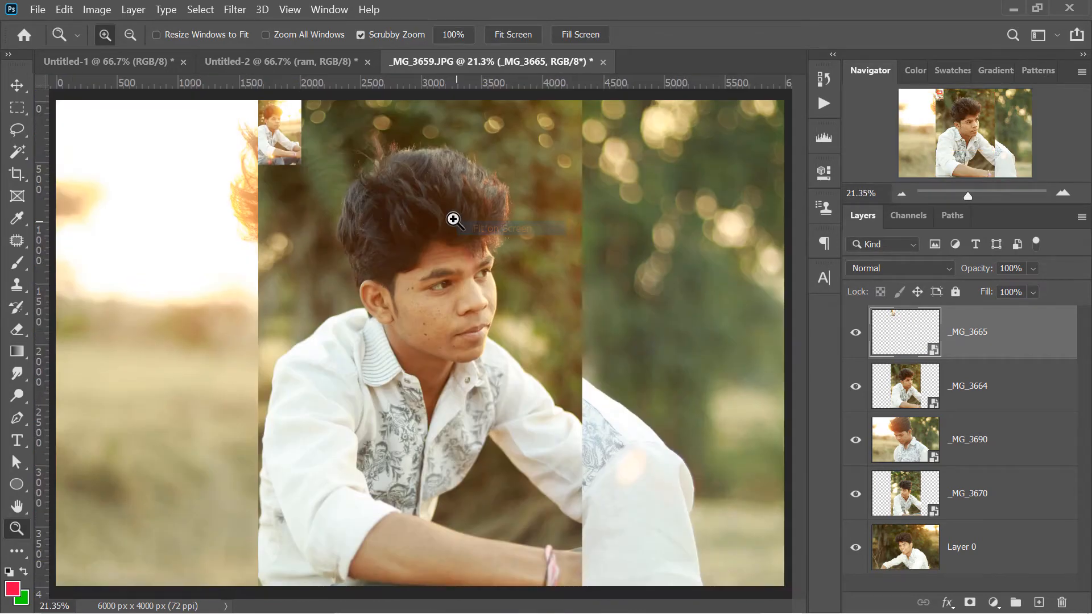
Enlarge the _MG_3665 smart object until it extends beyond the canvas's bottom edge, and inspect the sharpness of the face
{"action": "left_click", "coordinate": [26, 86]}
{"action": "key", "text": "ctrl"}
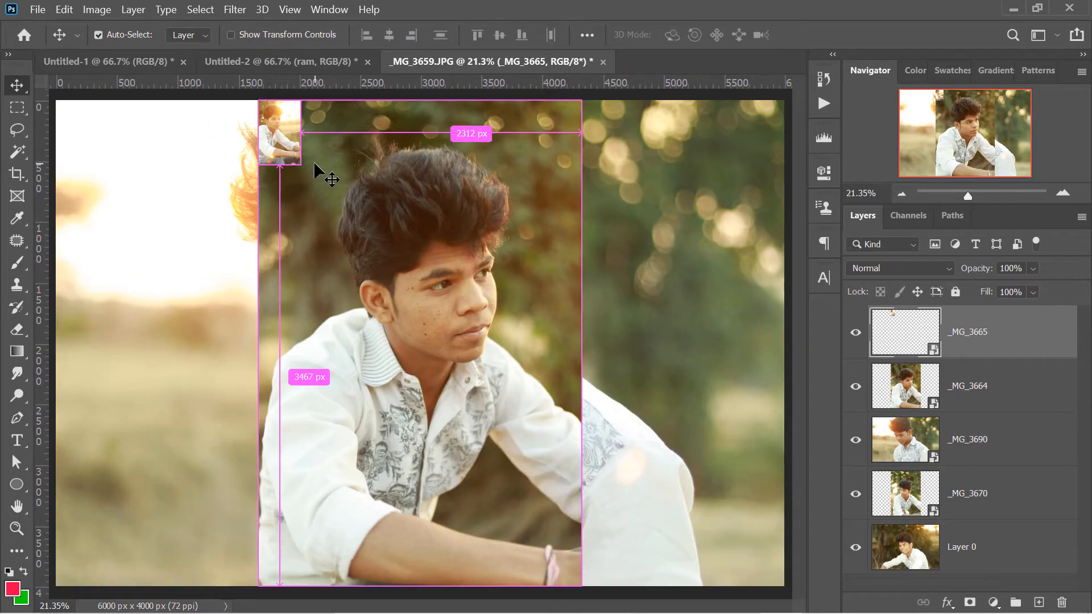
{"action": "key", "text": "ctrl+t"}
{"action": "left_click_drag", "start_coordinate": [301, 165], "coordinate": [994, 605]}
{"action": "key", "text": "Return"}
{"action": "key", "text": "z"}
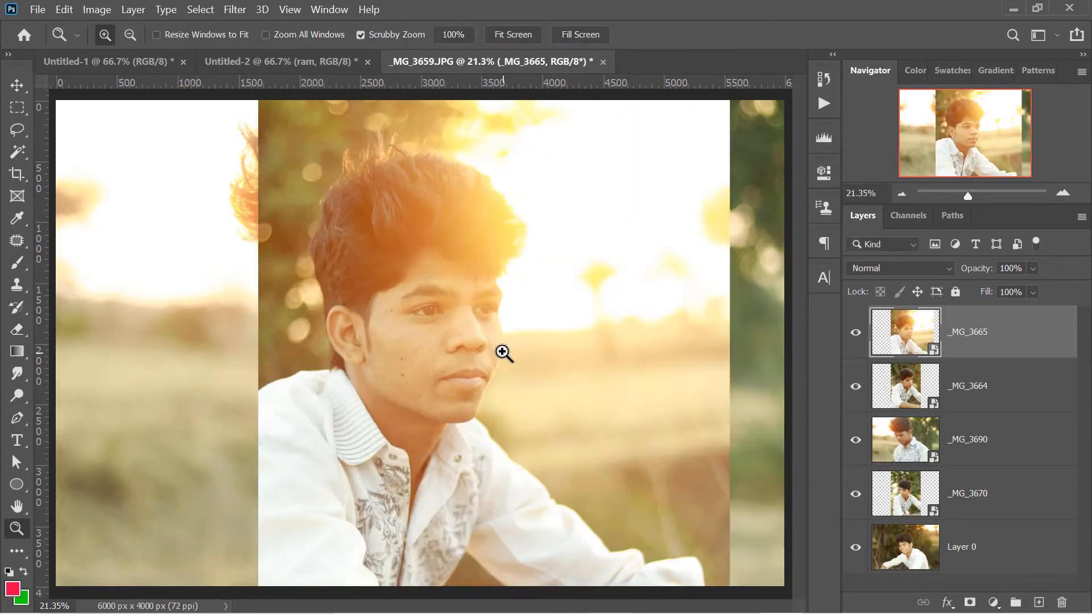
{"action": "left_click_drag", "start_coordinate": [429, 341], "coordinate": [429, 335]}
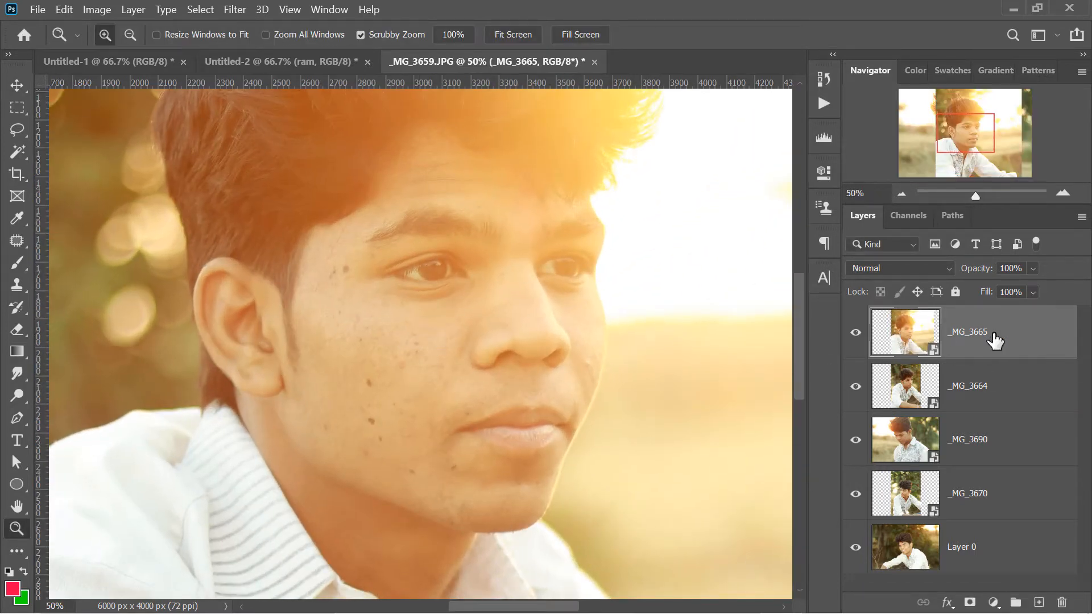
{"action": "scroll", "coordinate": [419, 254], "scroll_direction": "down", "scroll_amount": 4}
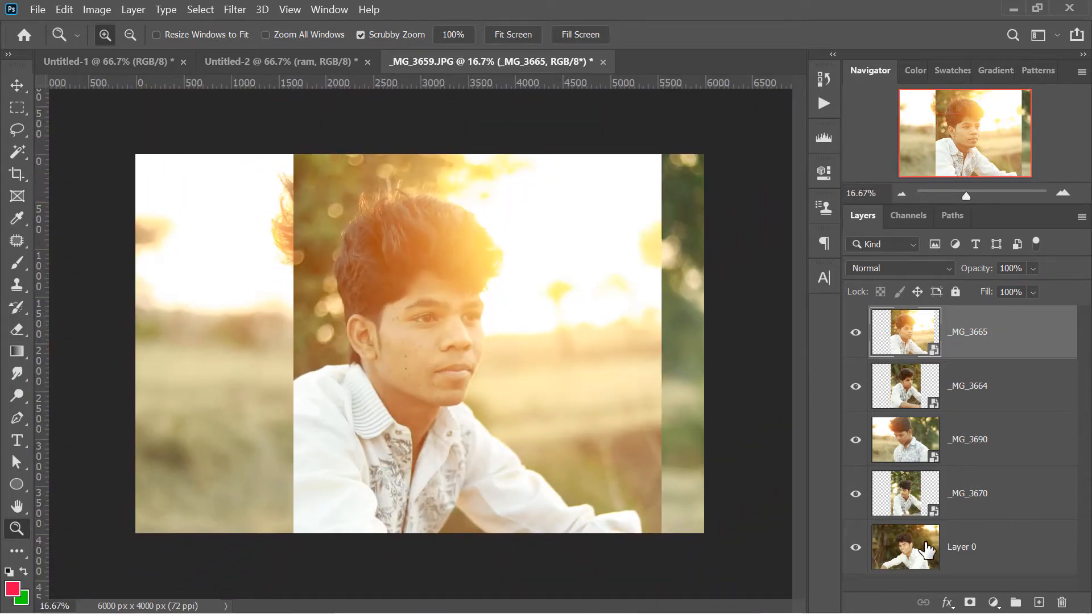
Move Layer 0 from the bottom to the top of the layer stack
{"action": "left_click", "coordinate": [1013, 552]}
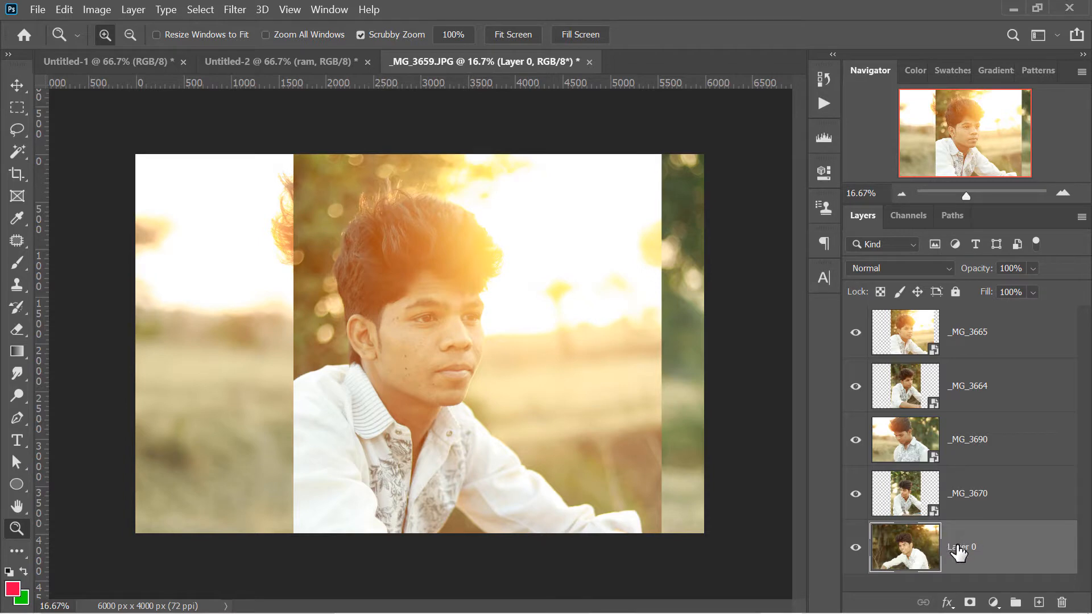
{"action": "left_click_drag", "start_coordinate": [962, 553], "coordinate": [968, 318]}
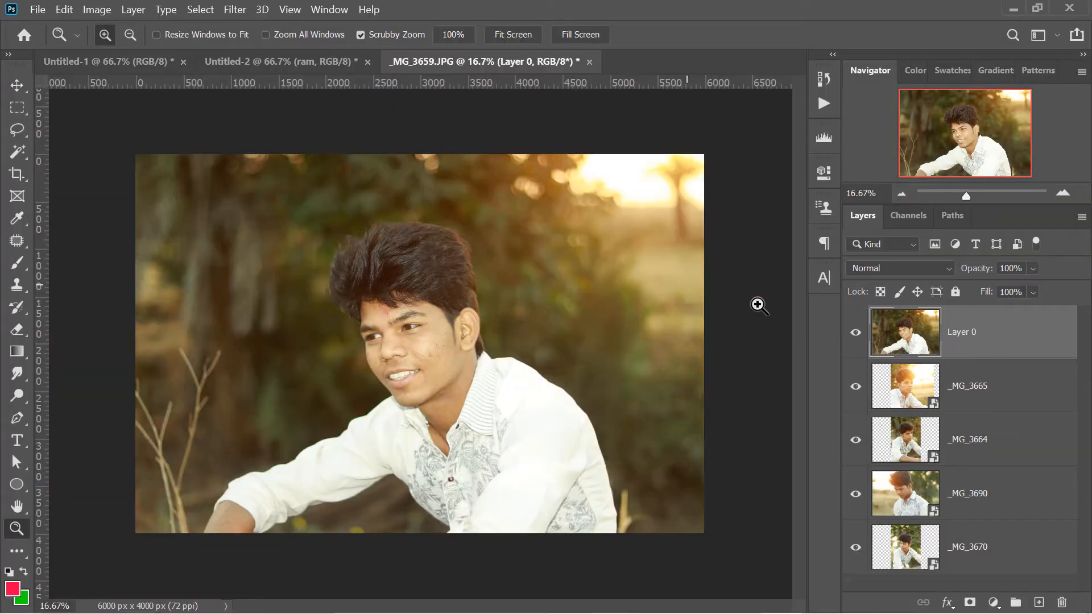
Scale Layer 0 down to 3.97% in the canvas's upper-left corner and apply the transformation
{"action": "key", "text": "ctrl+t"}
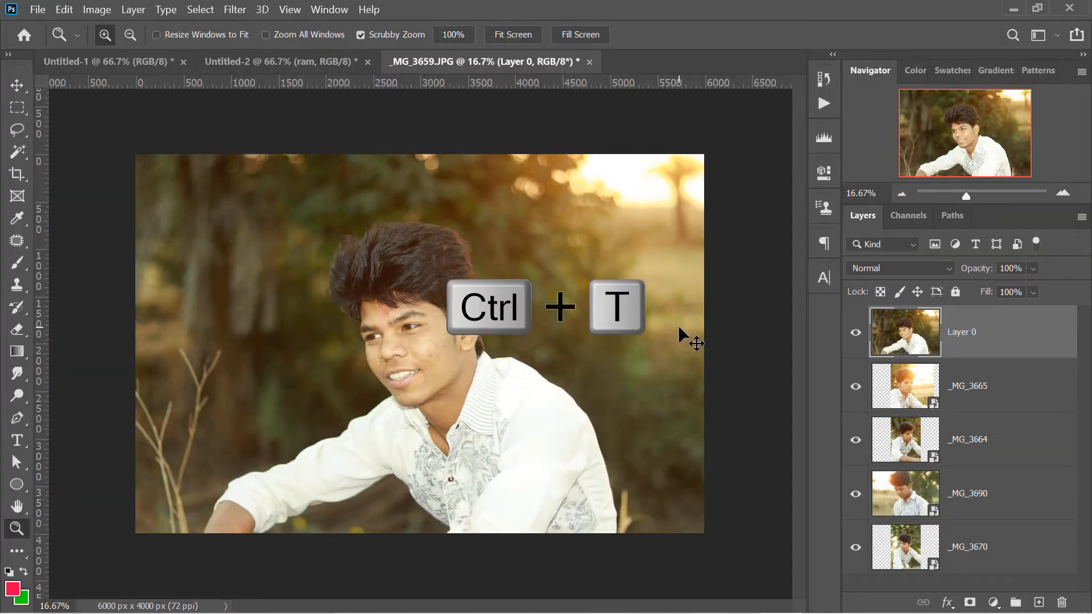
{"action": "left_click_drag", "start_coordinate": [703, 531], "coordinate": [169, 178]}
{"action": "key", "text": "Return"}
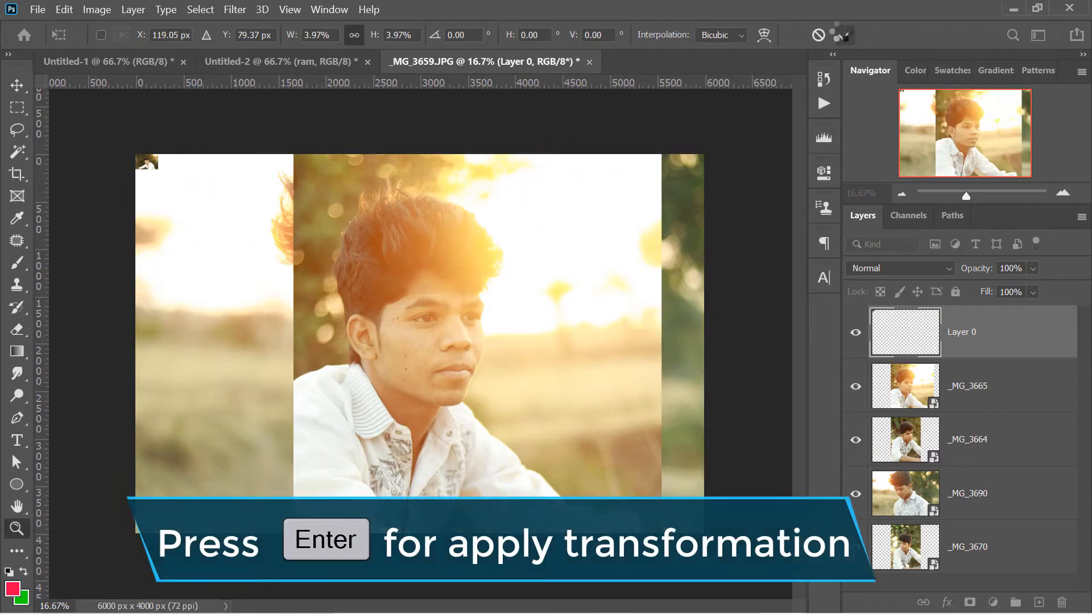
{"action": "key", "text": "z"}
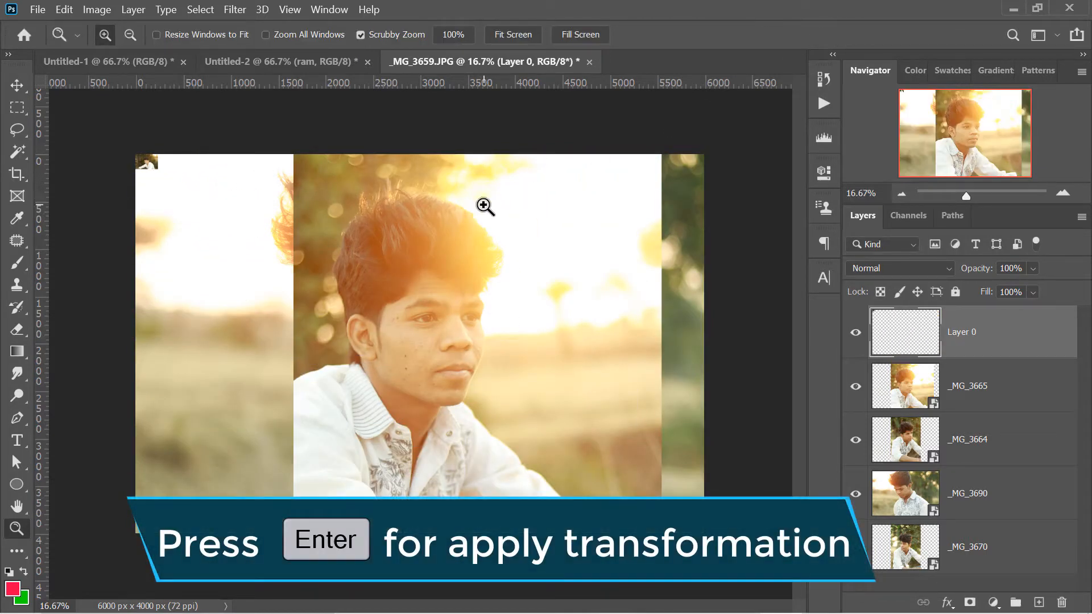
Scale Layer 0 back up to about 6015 × 4019 px, inspect the face's sharpness, and undo the scaling
{"action": "key", "text": "ctrl+t"}
{"action": "left_click_drag", "start_coordinate": [159, 171], "coordinate": [723, 537]}
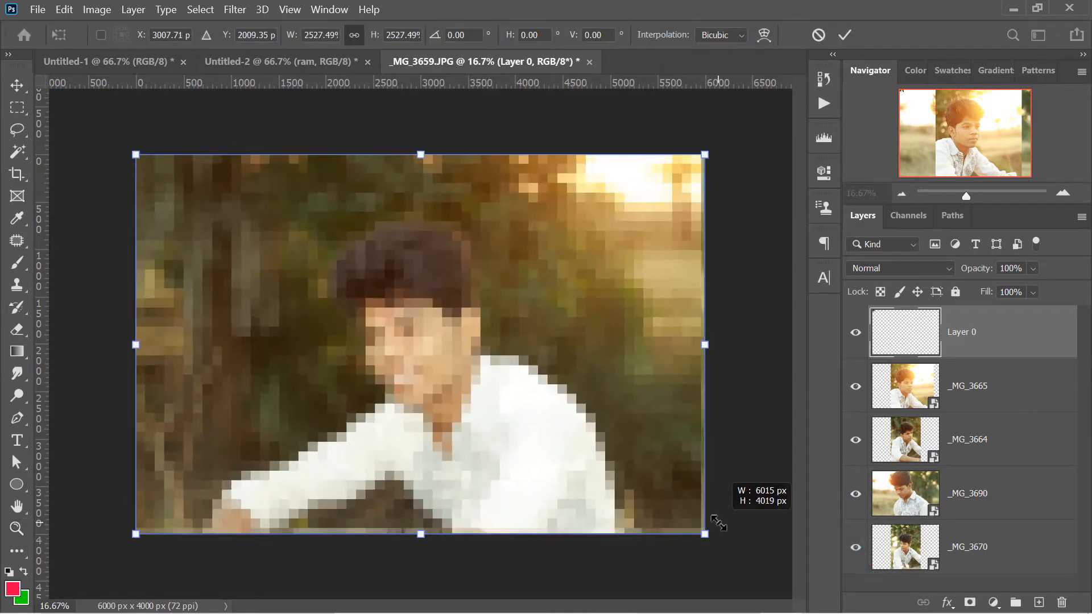
{"action": "key", "text": "Return"}
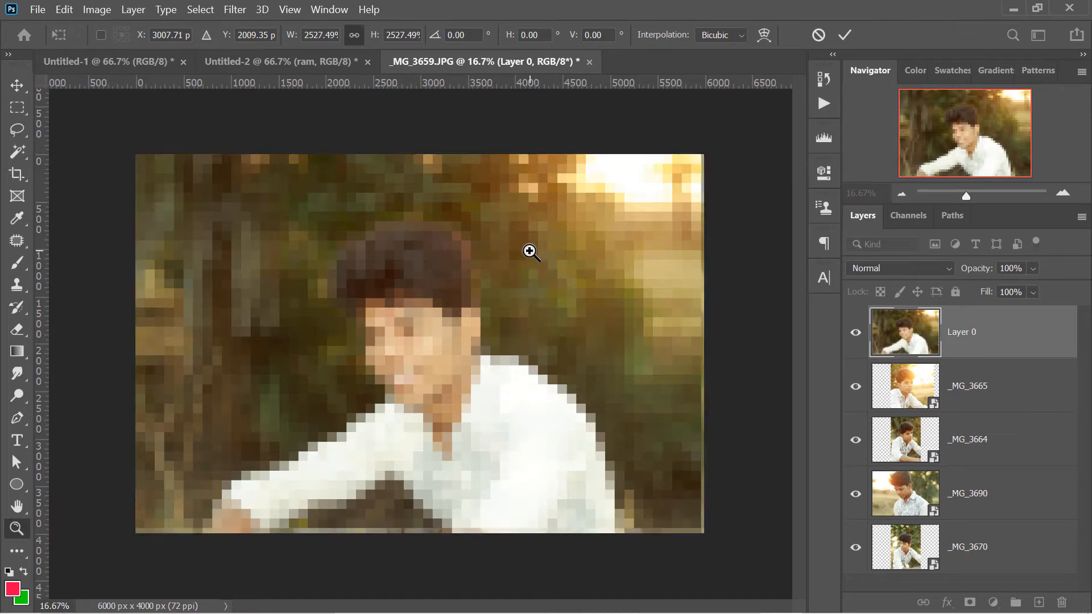
{"action": "left_click", "coordinate": [399, 335]}
{"action": "left_click", "coordinate": [398, 336]}
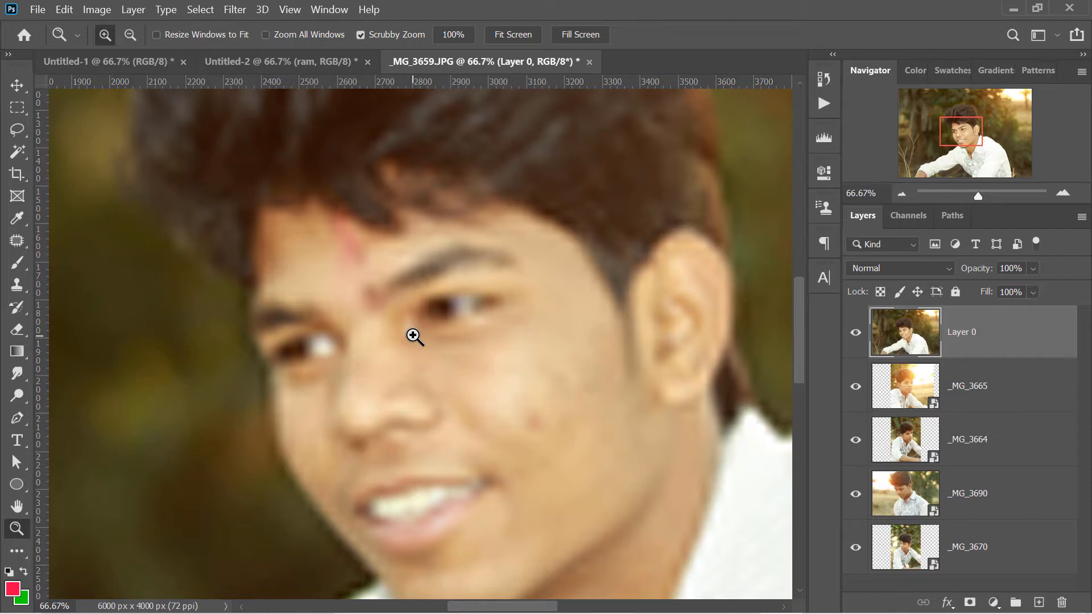
{"action": "key", "text": "ctrl+z"}
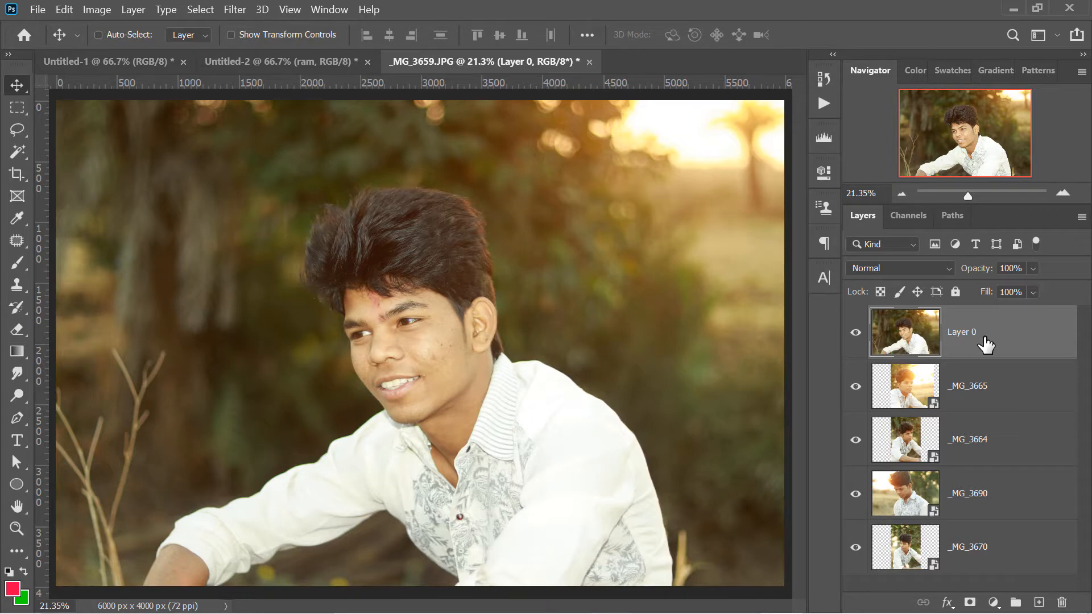
Convert Layer 0 to a smart object
{"action": "right_click", "coordinate": [988, 340]}
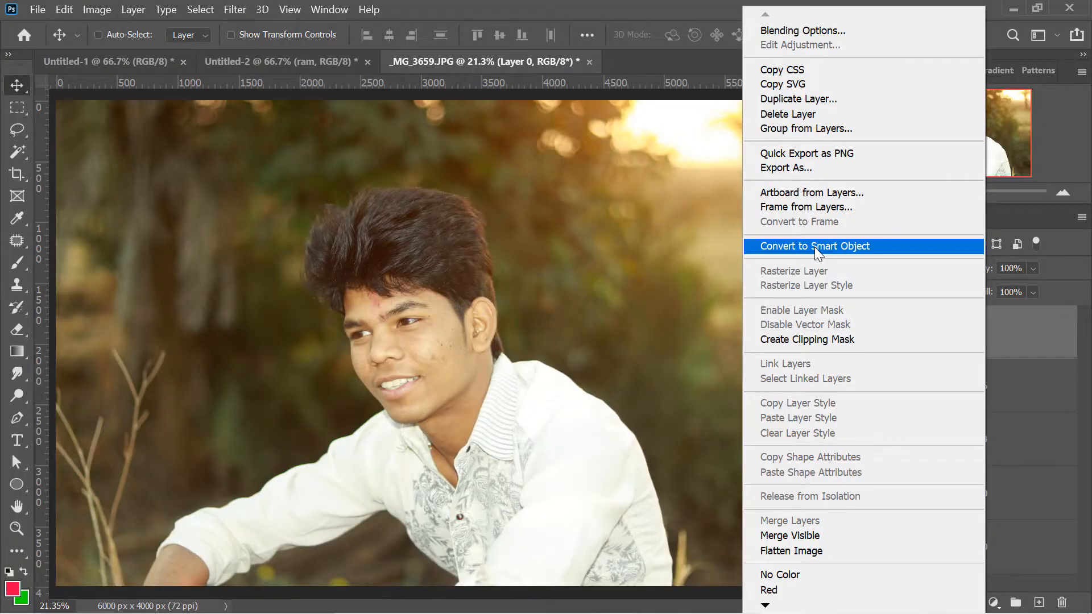
{"action": "left_click", "coordinate": [814, 247]}
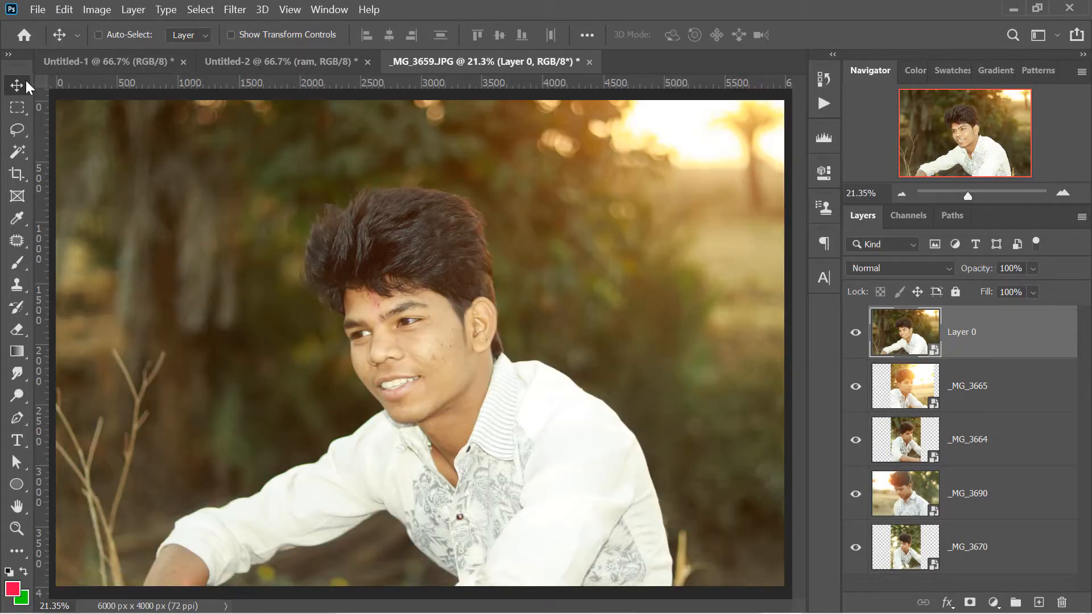
{"action": "key", "text": "ctrl+t"}
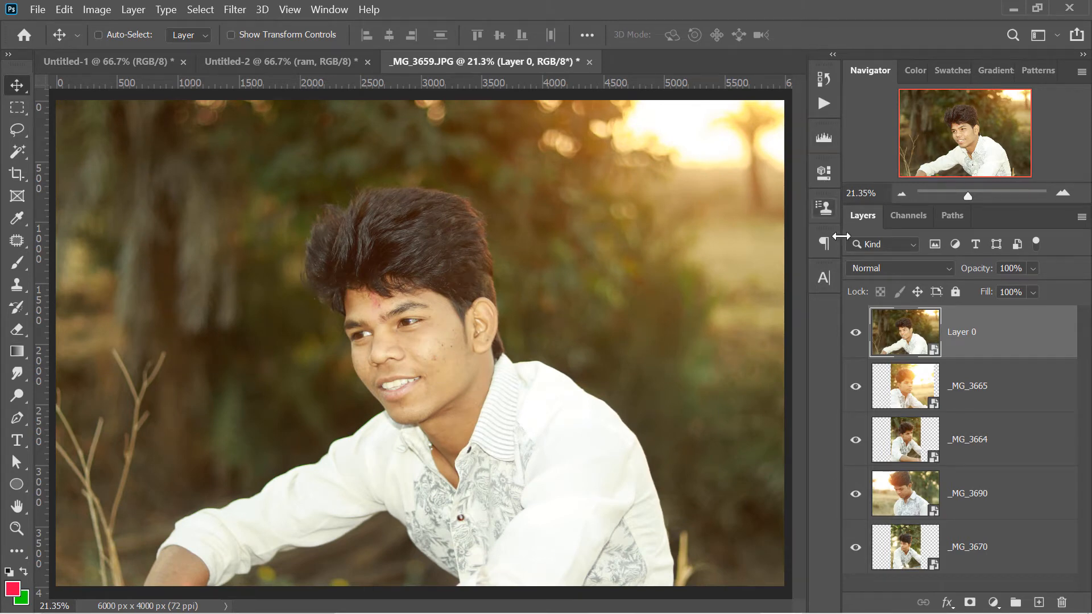
Send Layer 0 to the bottom of the layer stack and move the _MG_3690 layer to the top
{"action": "key", "text": "ctrl+shift+bracketleft"}
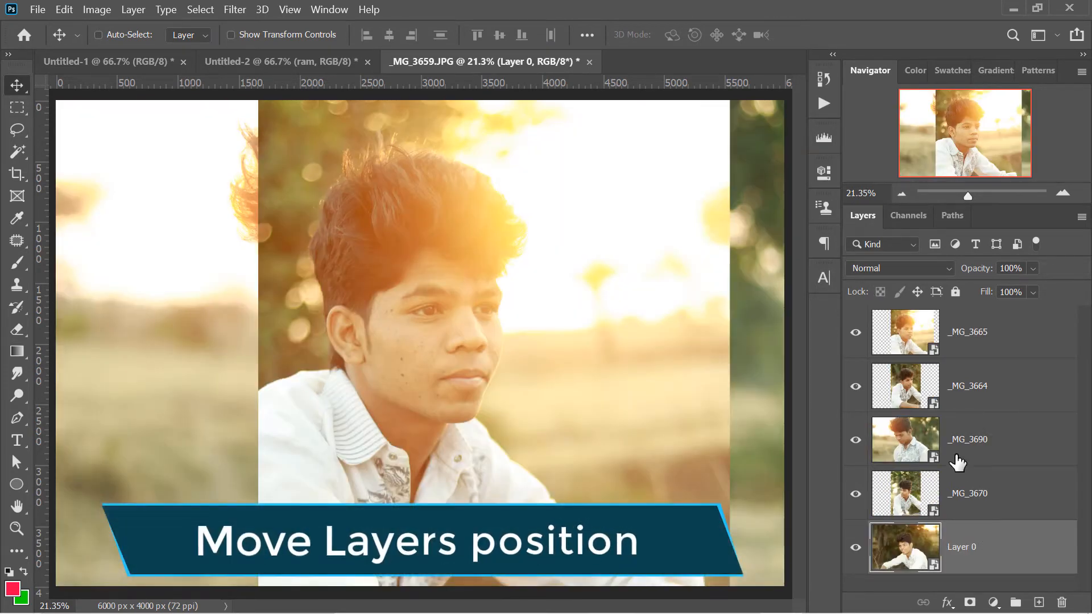
{"action": "left_click", "coordinate": [956, 455]}
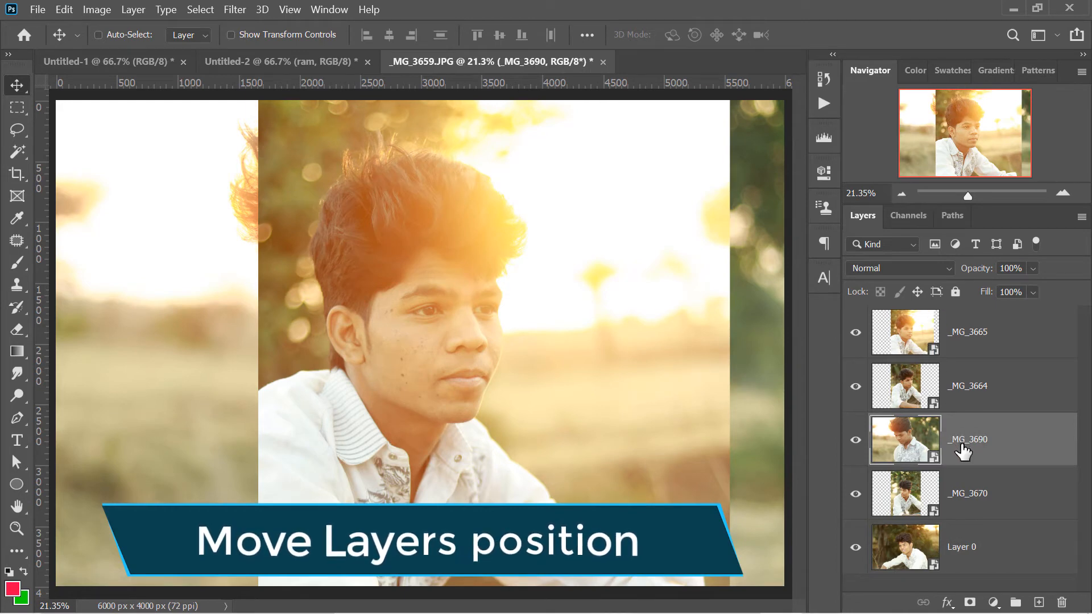
{"action": "left_click_drag", "start_coordinate": [970, 450], "coordinate": [892, 338]}
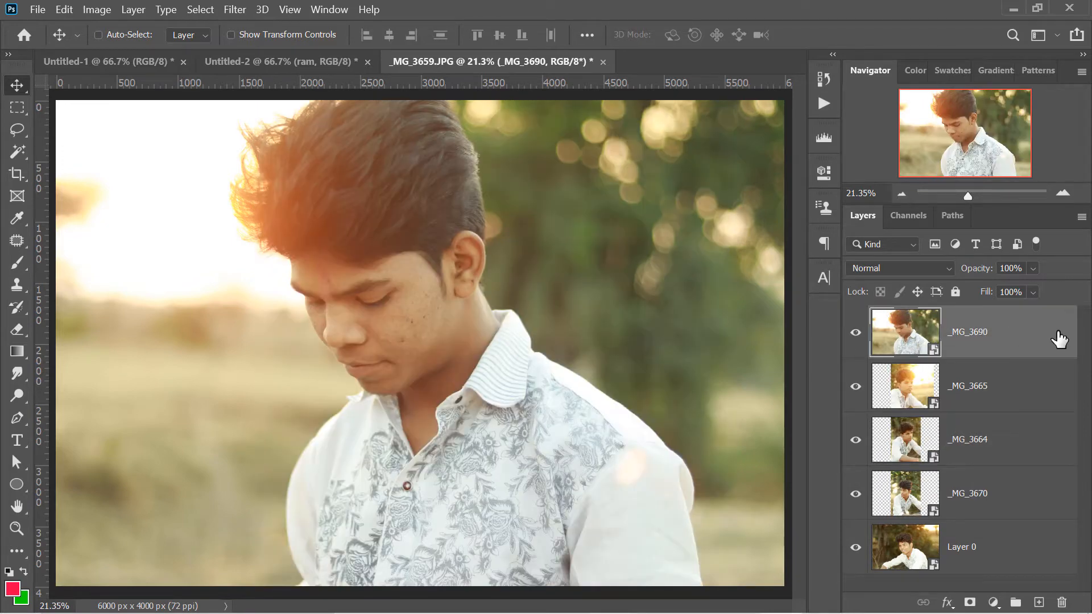
Hide all five layers one by one, from _MG_3690 down to Layer 0
{"action": "left_click", "coordinate": [855, 332]}
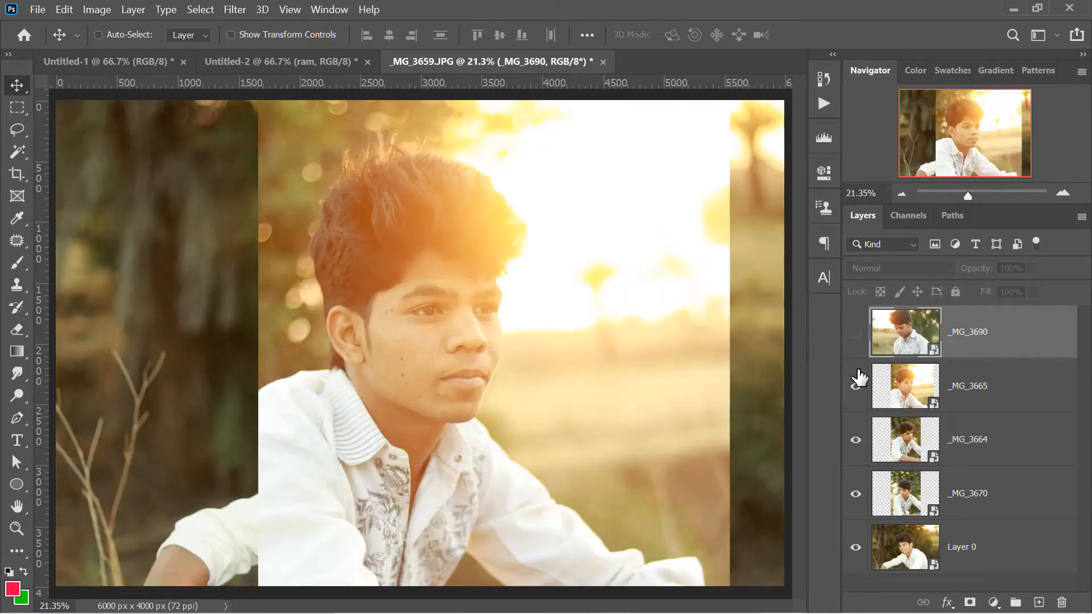
{"action": "left_click", "coordinate": [855, 386]}
{"action": "left_click", "coordinate": [855, 440]}
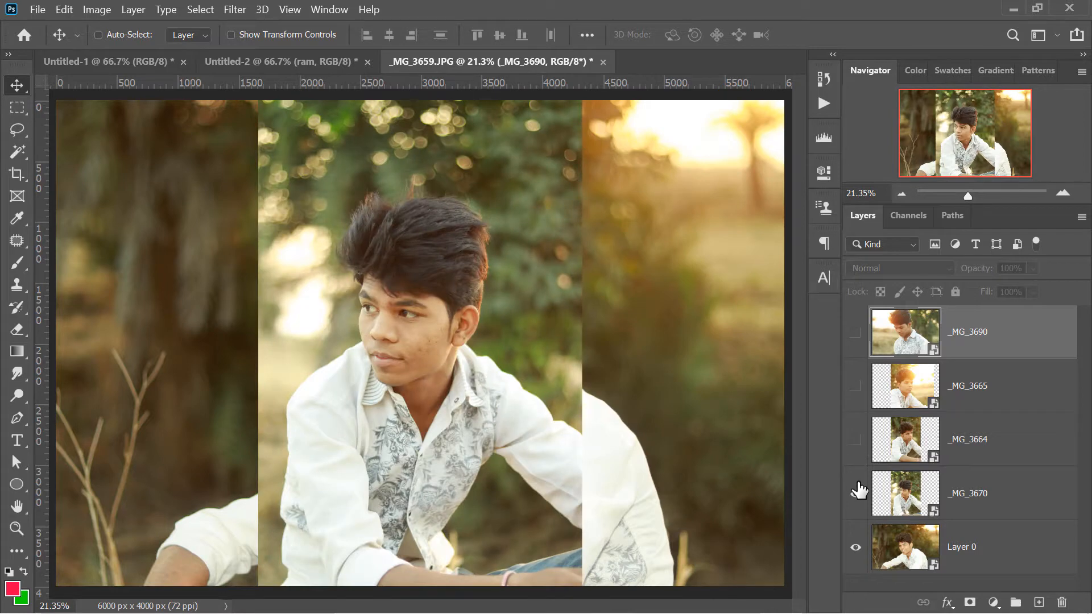
{"action": "left_click", "coordinate": [855, 492]}
{"action": "left_click", "coordinate": [855, 547]}
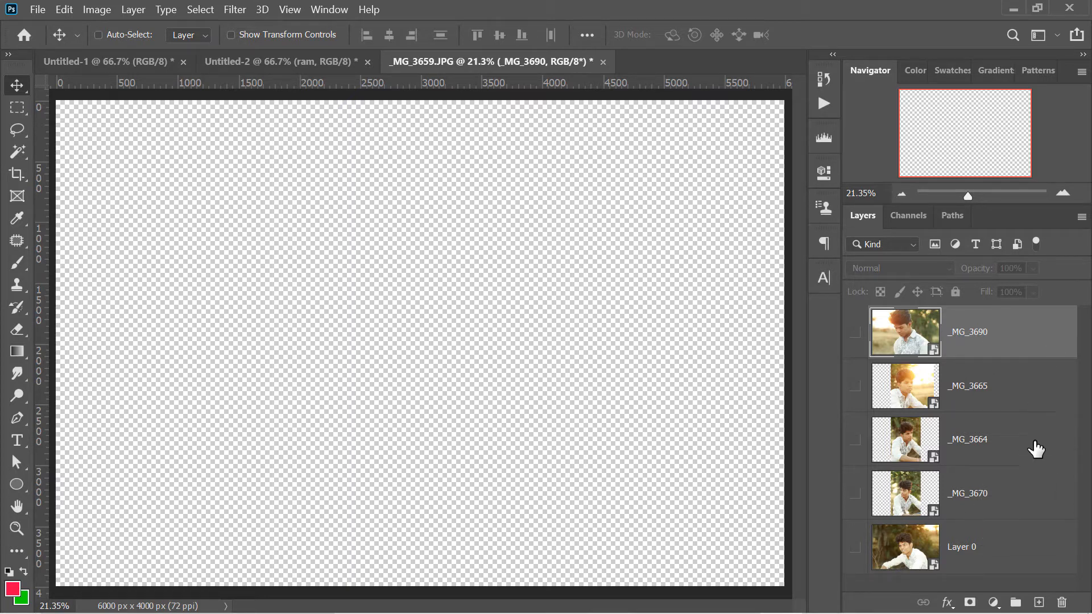
Show all five layers one by one, from Layer 0 up to _MG_3690
{"action": "left_click", "coordinate": [856, 550]}
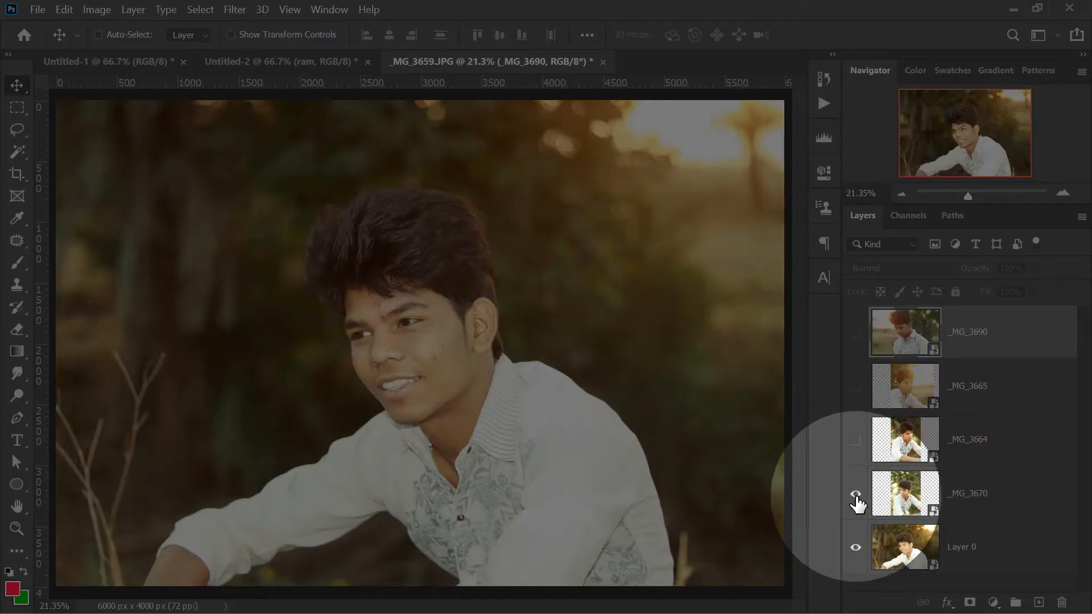
{"action": "left_click", "coordinate": [856, 495]}
{"action": "left_click", "coordinate": [856, 441]}
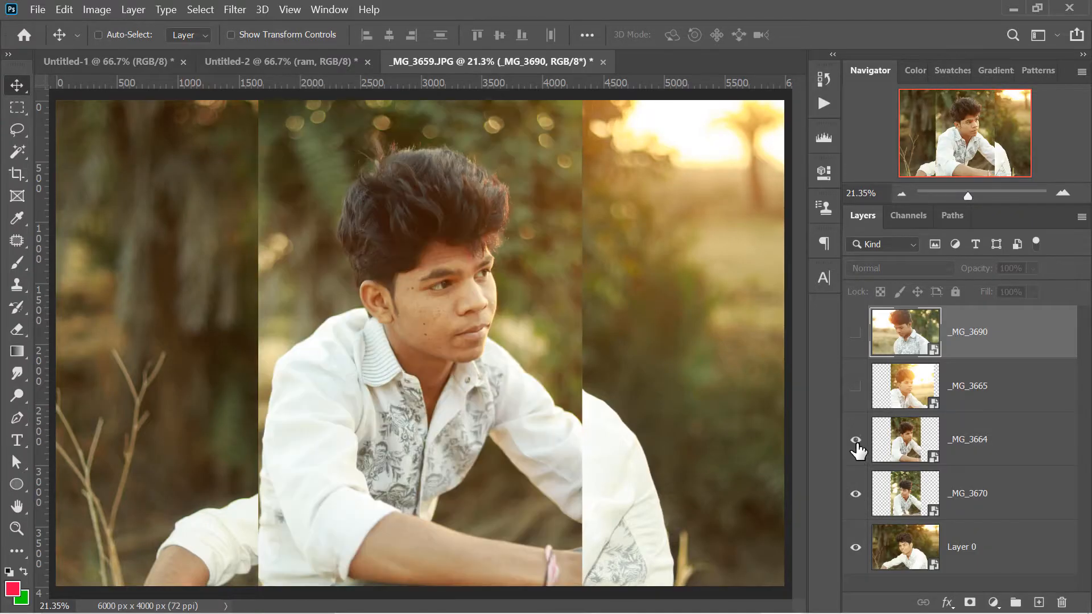
{"action": "left_click", "coordinate": [856, 388]}
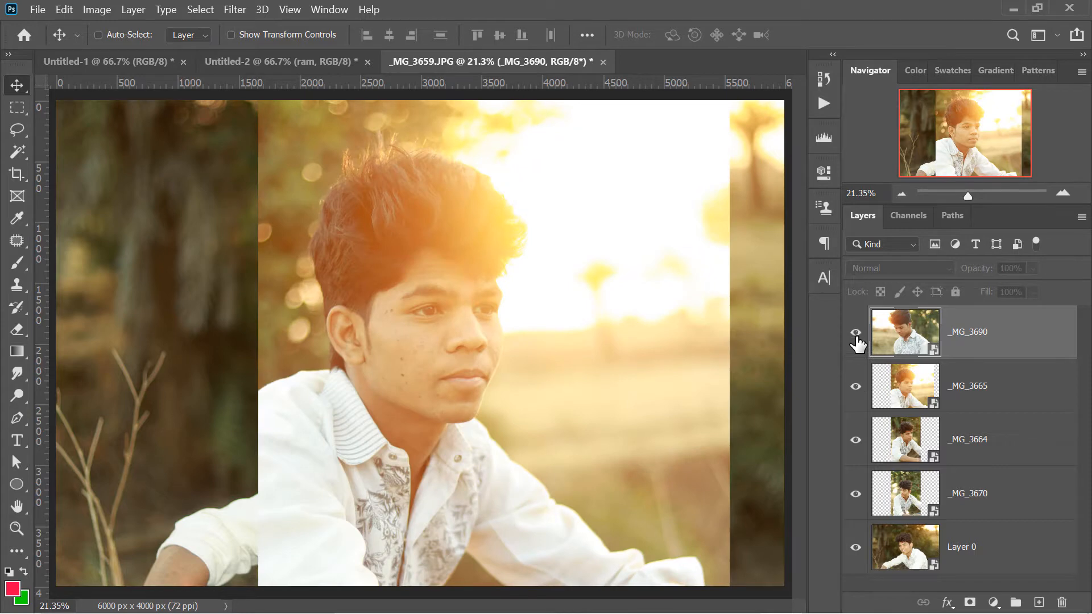
{"action": "left_click", "coordinate": [856, 340]}
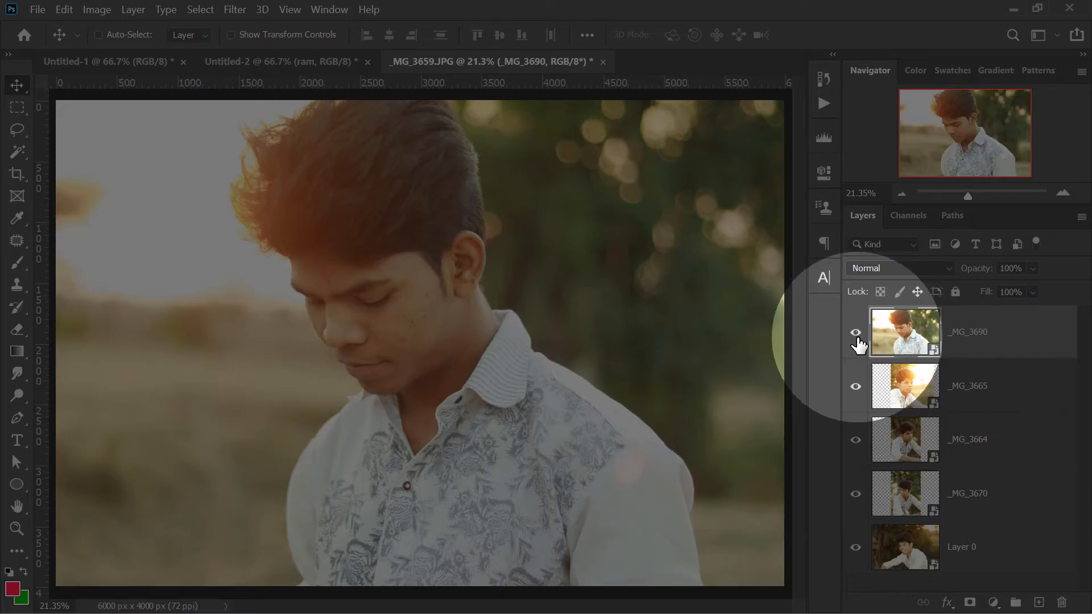
Hide all five layers again from _MG_3690 down to Layer 0, and turn the _MG_3690 layer's visibility back on
{"action": "left_click", "coordinate": [857, 333]}
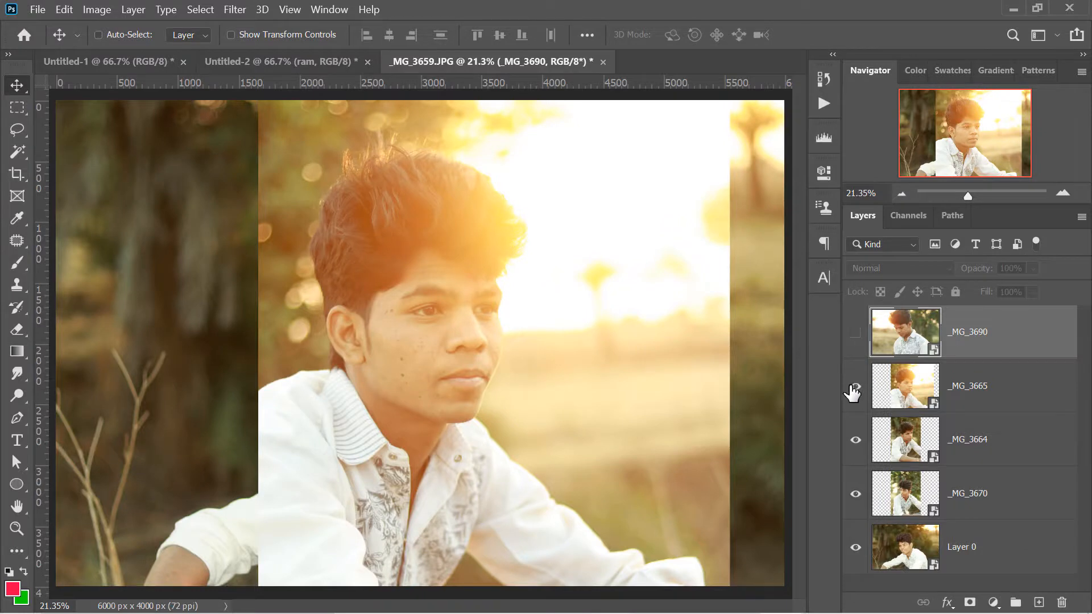
{"action": "left_click", "coordinate": [855, 386]}
{"action": "left_click", "coordinate": [855, 440]}
{"action": "left_click", "coordinate": [855, 493]}
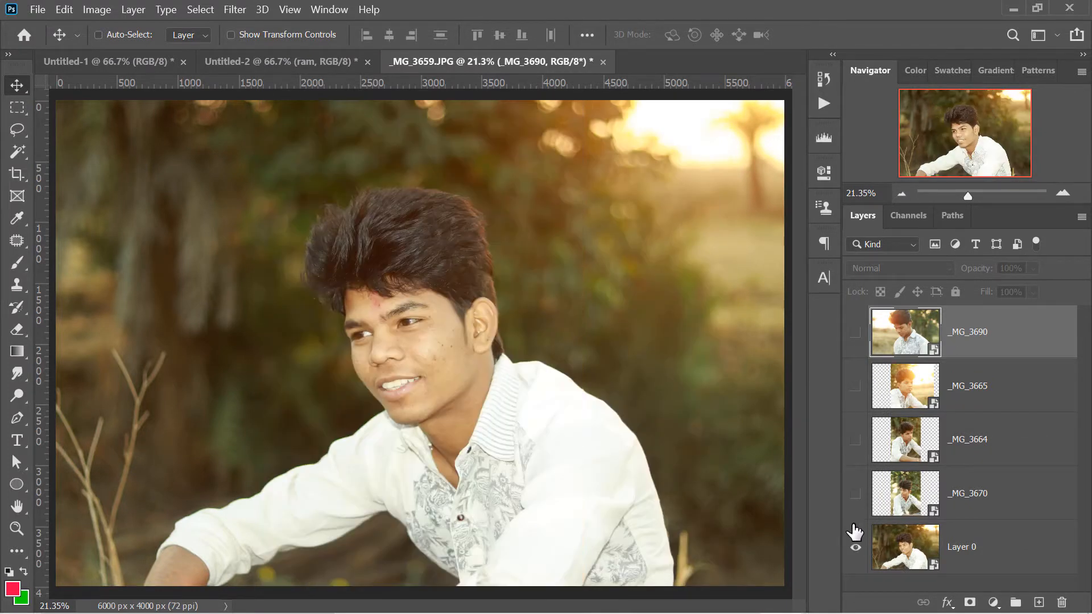
{"action": "left_click", "coordinate": [855, 546]}
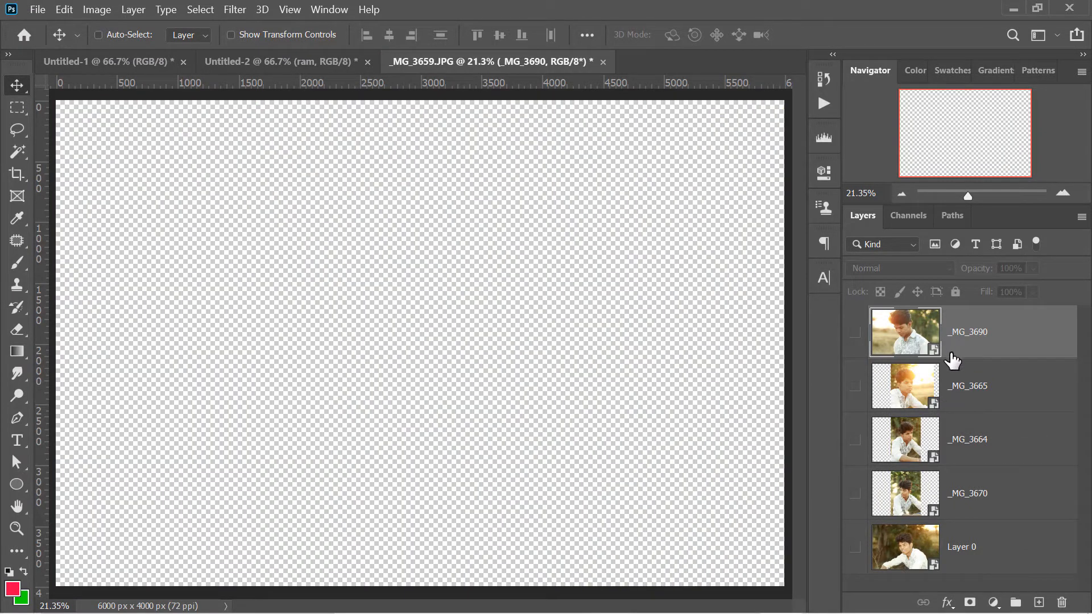
{"action": "left_click", "coordinate": [855, 332]}
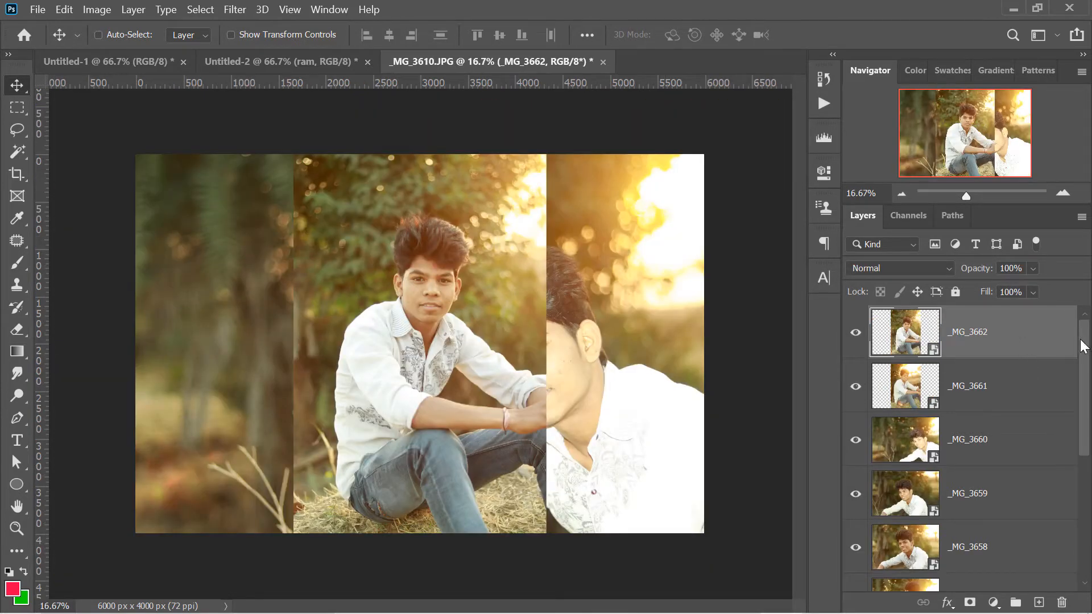
Delete the two uppermost layers of the _MG_3610.JPG document, _MG_3662 and _MG_3661
{"action": "key", "text": "Delete"}
{"action": "key", "text": "Delete"}
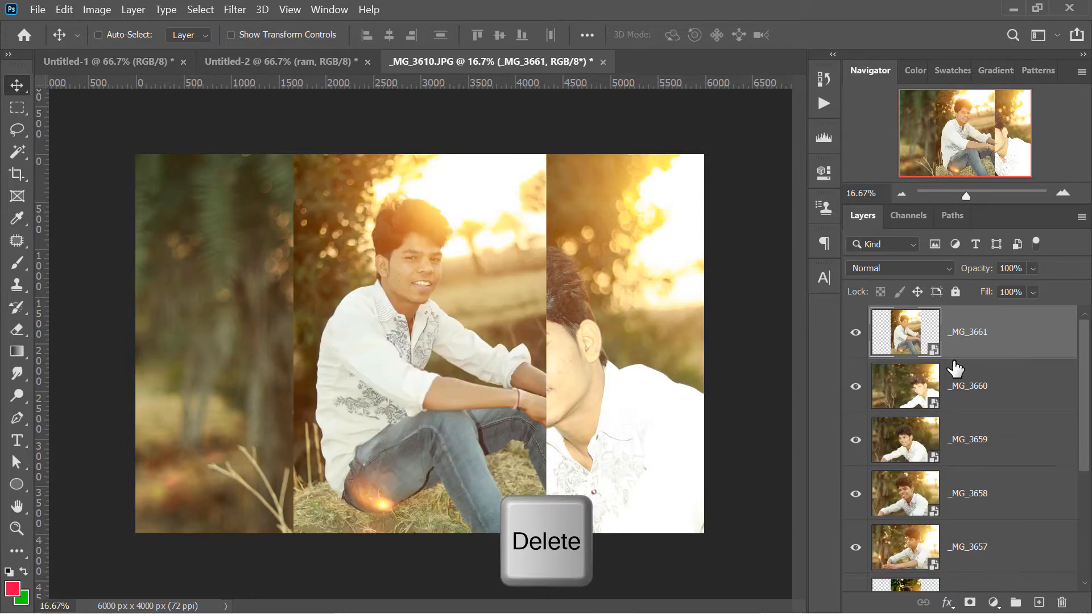
{"action": "key", "text": "BackSpace"}
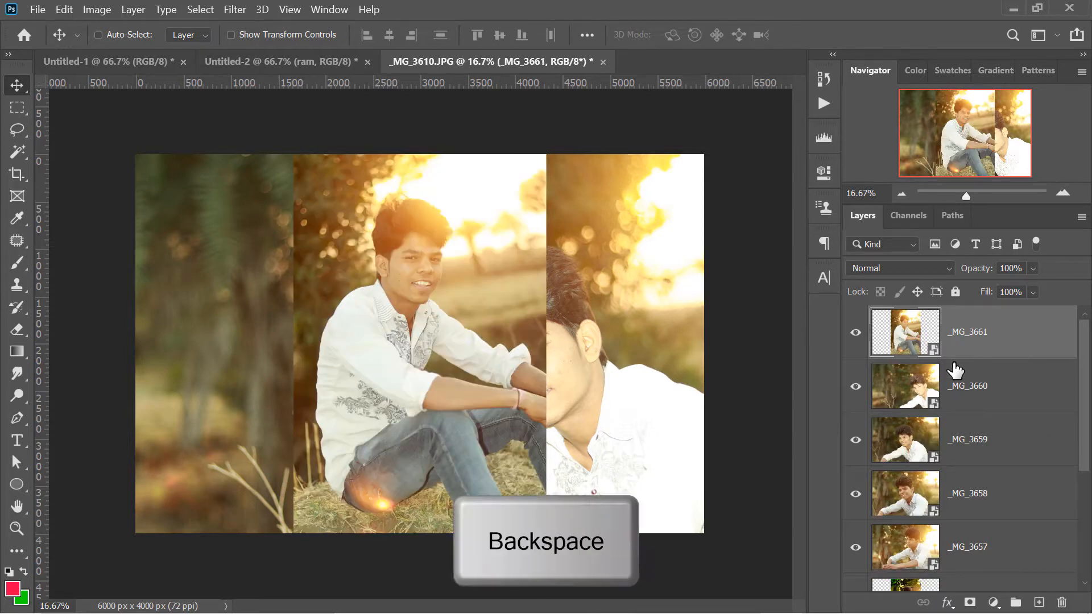
{"action": "key", "text": "BackSpace"}
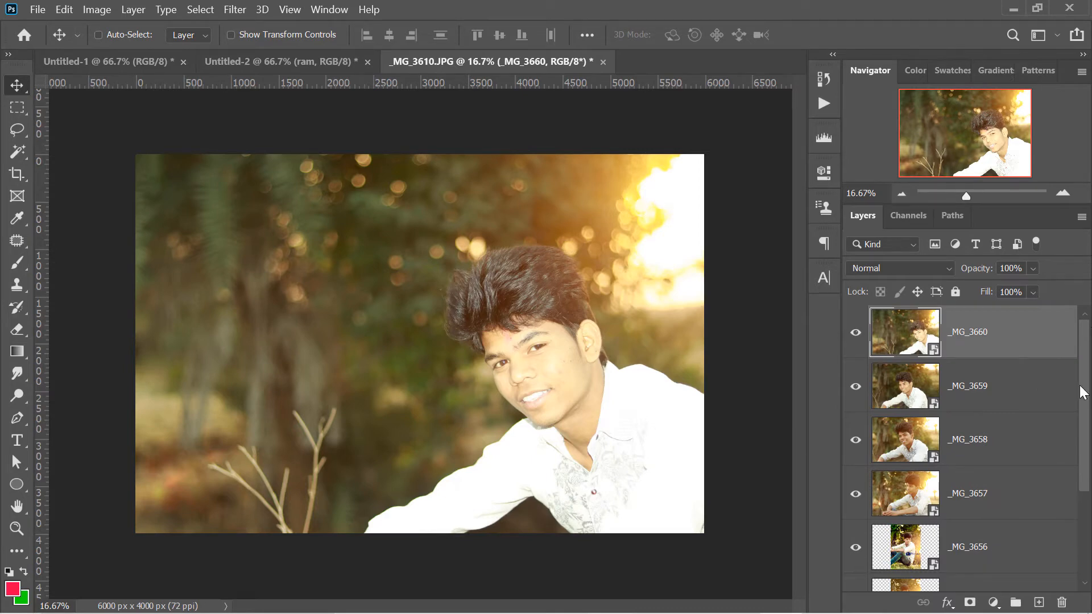
Select the non-adjacent layers _MG_3660, _MG_3658 and _MG_3656 together and delete them
{"action": "scroll", "coordinate": [1083, 387], "scroll_direction": "down", "scroll_amount": 1}
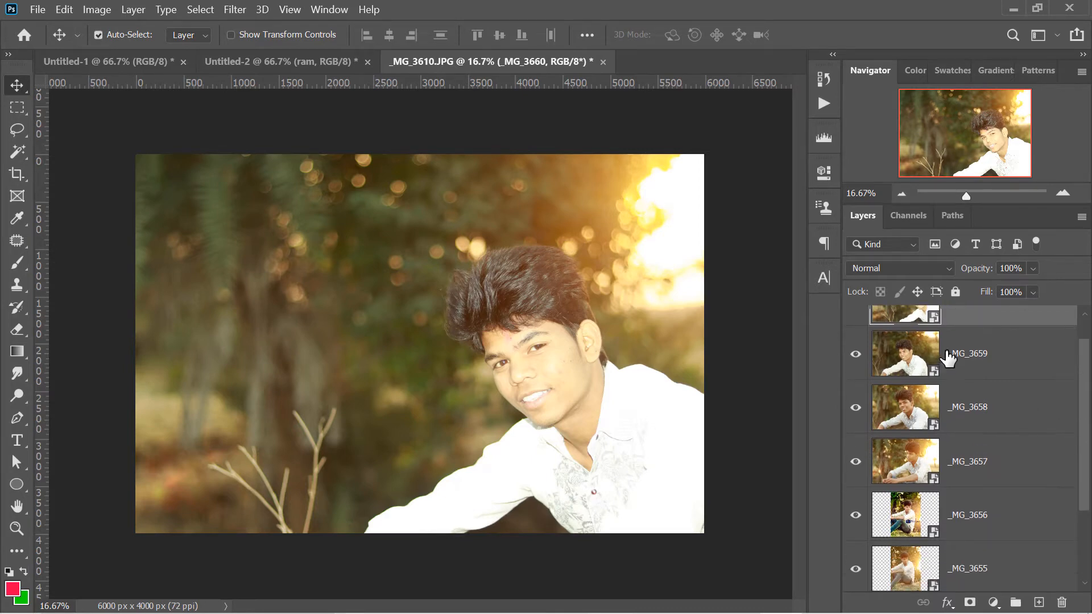
{"action": "scroll", "coordinate": [1085, 388], "scroll_direction": "up", "scroll_amount": 1}
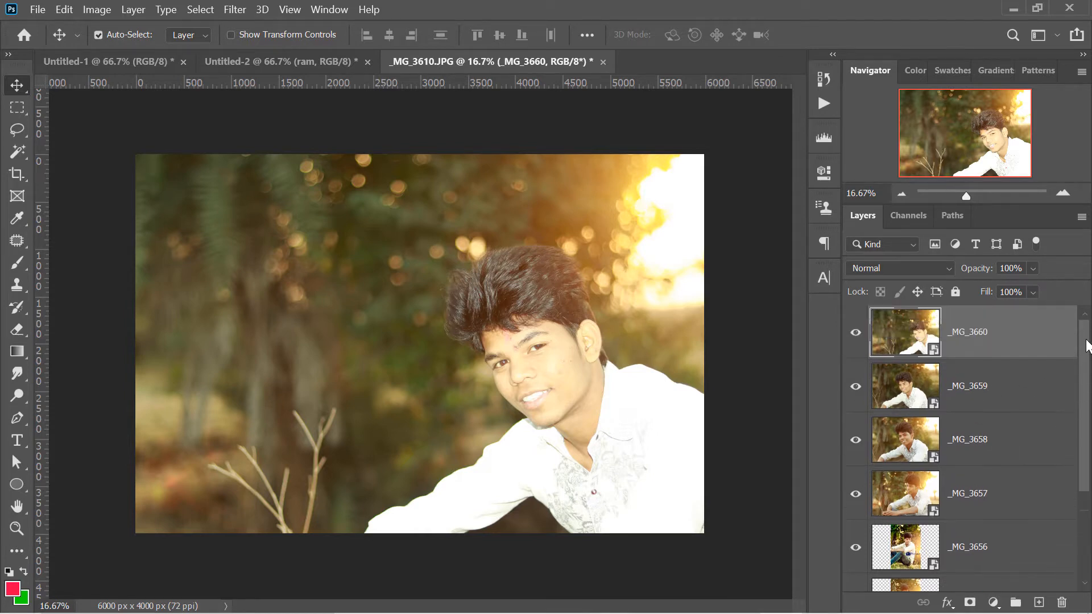
{"action": "left_click", "coordinate": [979, 556], "text": "ctrl"}
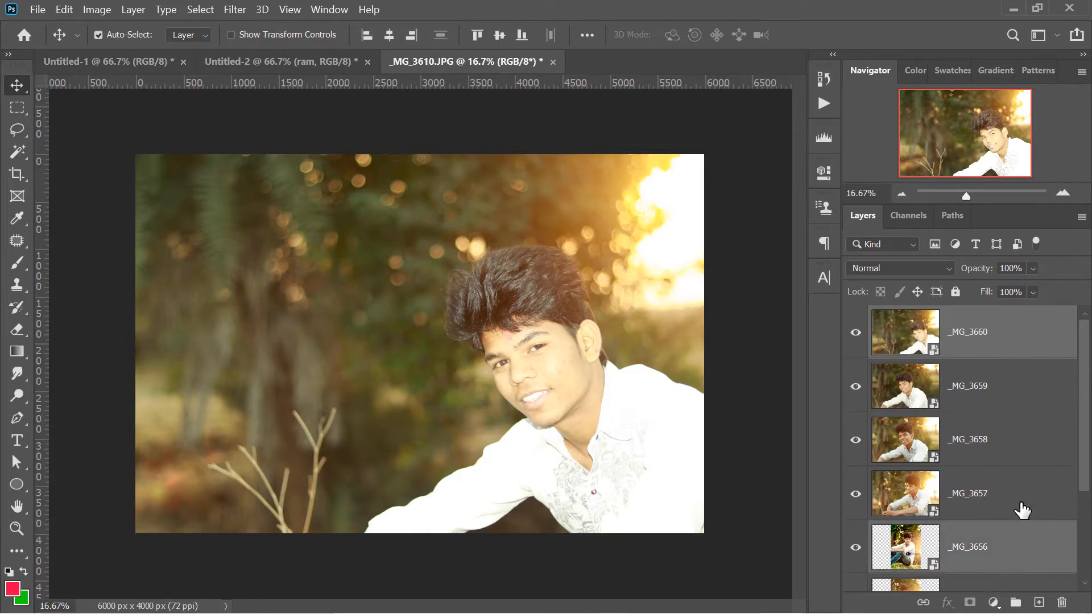
{"action": "left_click", "coordinate": [961, 449], "text": "ctrl"}
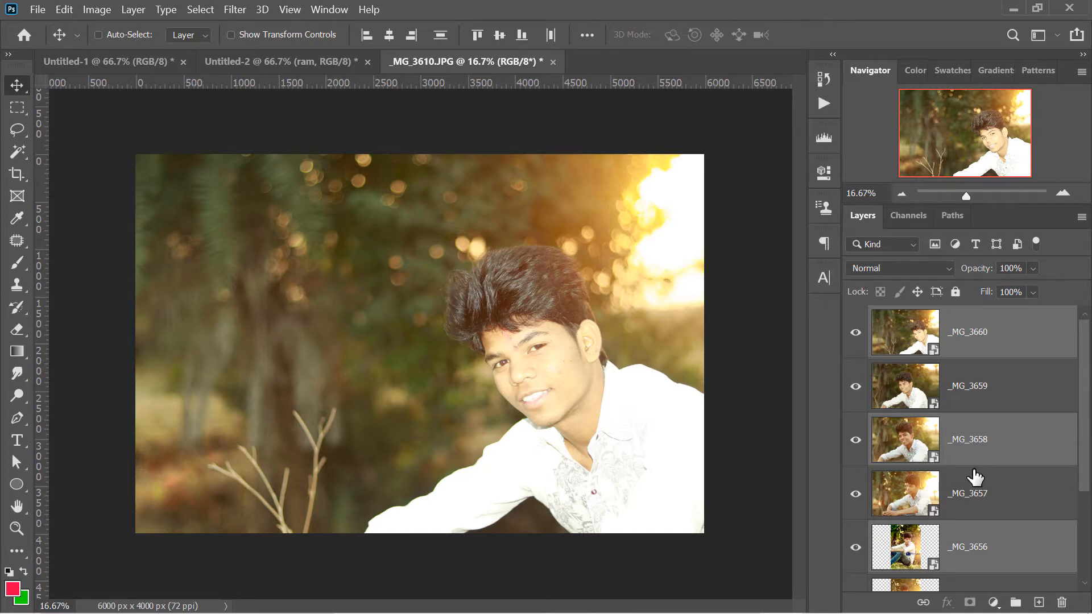
{"action": "key", "text": "Delete"}
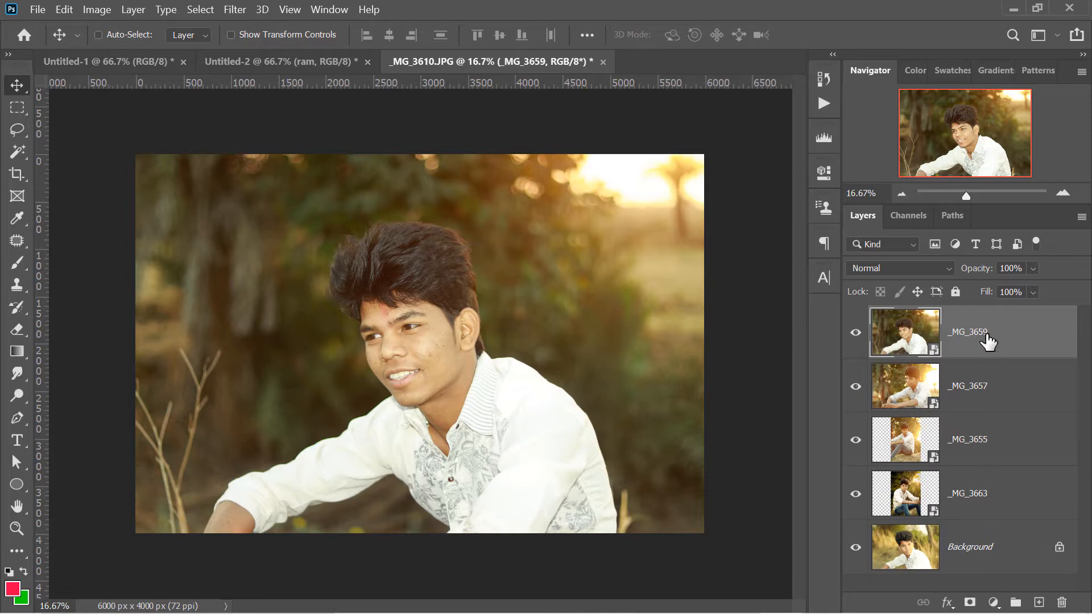
Select the _MG_3659 layer at the top of the stack and the _MG_3663 layer above the Background
{"action": "left_click", "coordinate": [972, 499]}
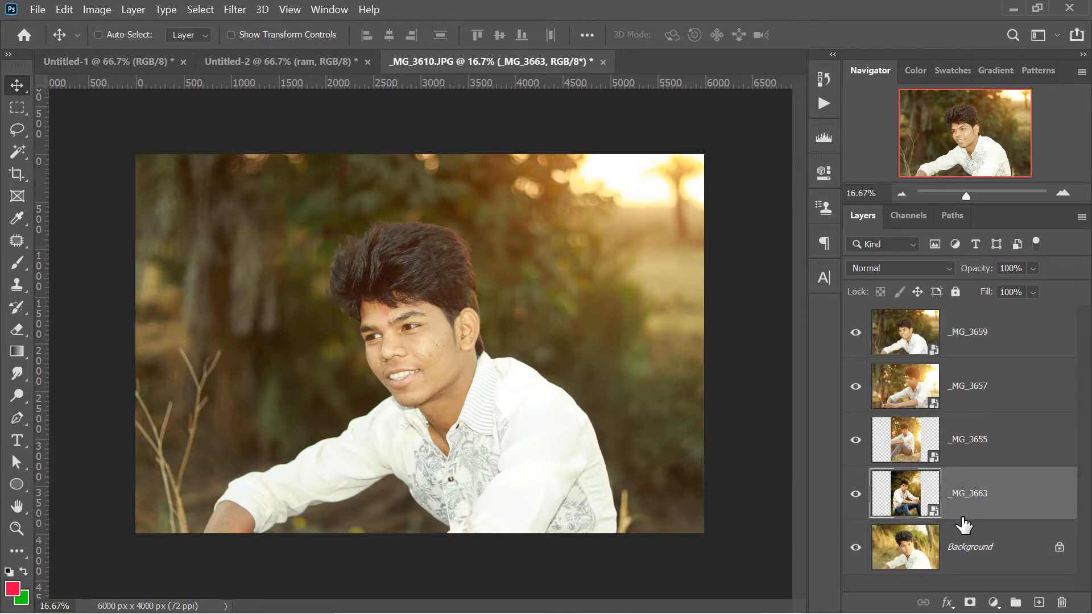
{"action": "left_click", "coordinate": [968, 344]}
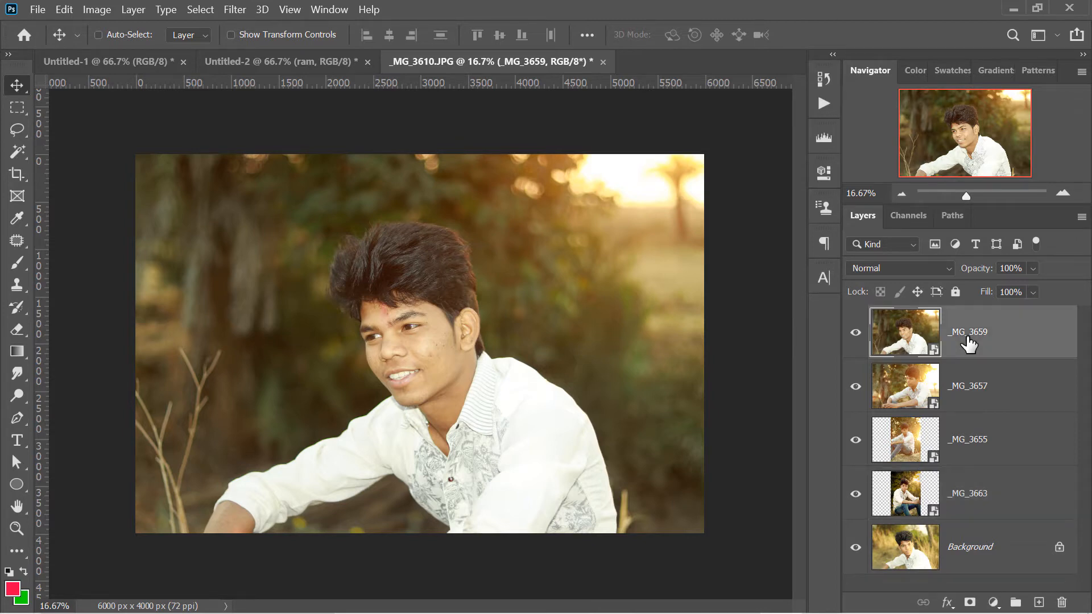
{"action": "left_click", "coordinate": [988, 499], "text": "shift"}
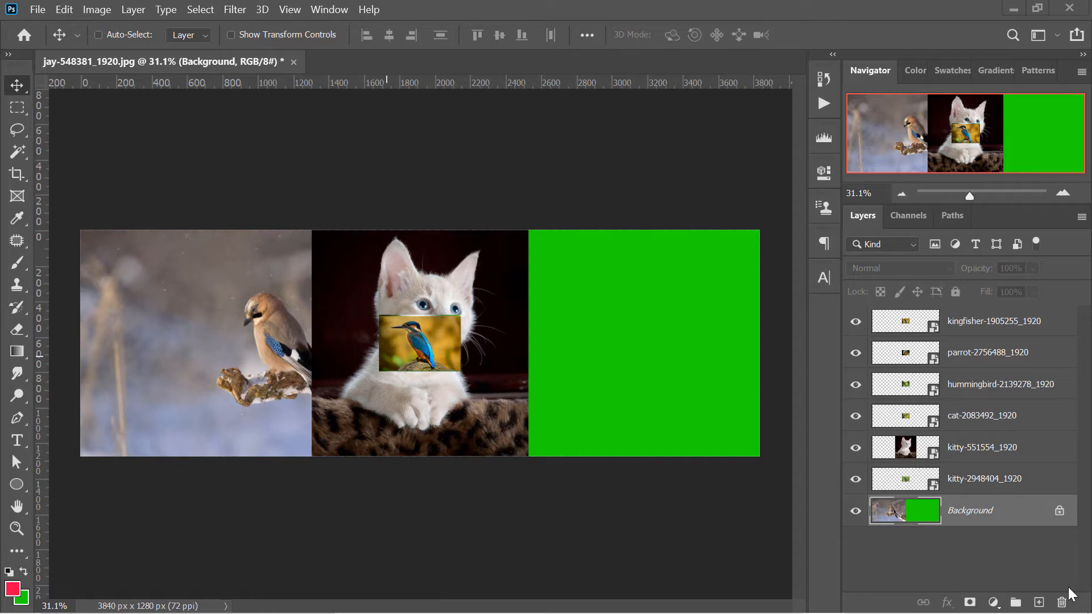
Select the kingfisher-1905255_1920 layer and set the layer thumbnail contents to Layer Bounds
{"action": "left_click", "coordinate": [990, 356]}
{"action": "left_click", "coordinate": [976, 421]}
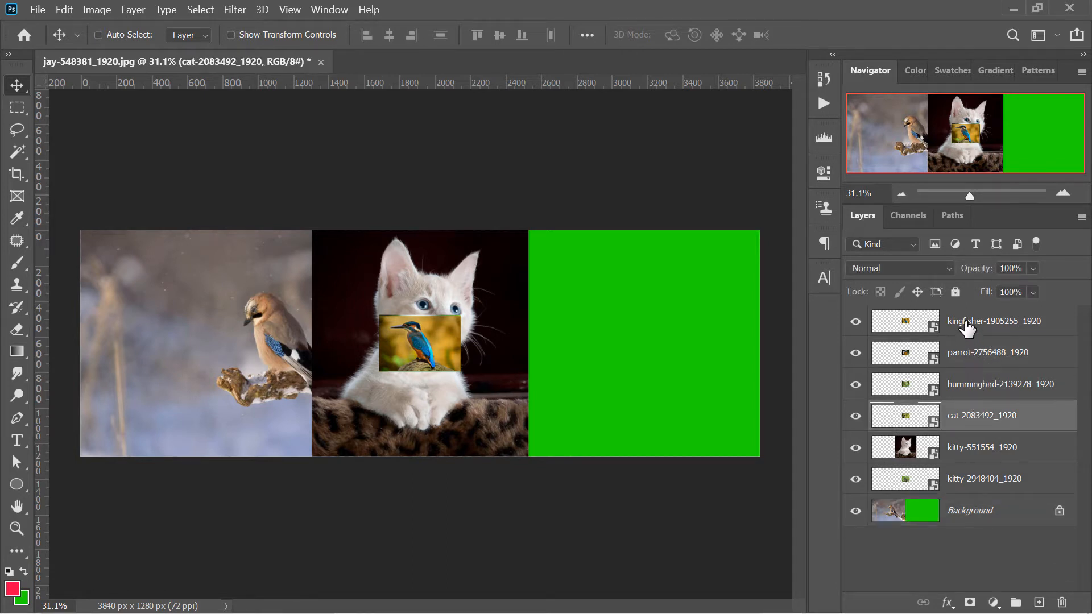
{"action": "left_click", "coordinate": [904, 330]}
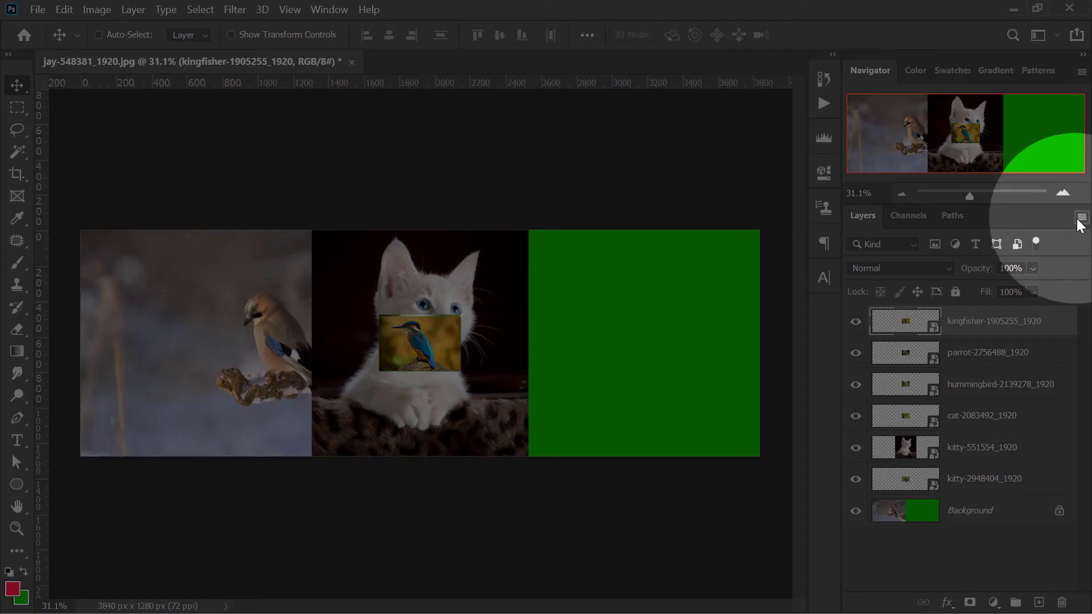
{"action": "left_click", "coordinate": [1081, 216]}
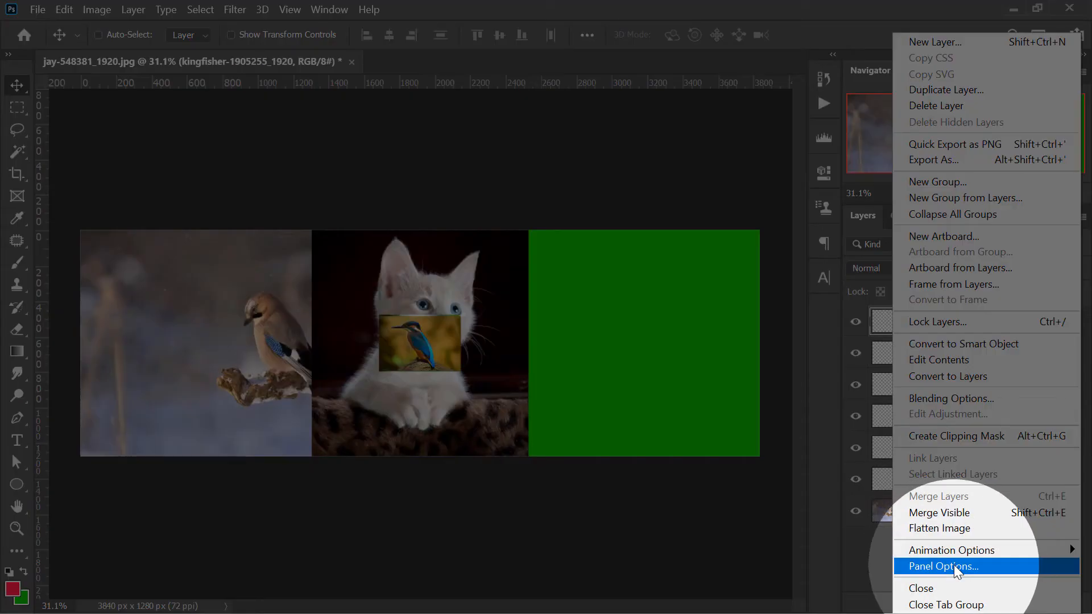
{"action": "left_click", "coordinate": [955, 566]}
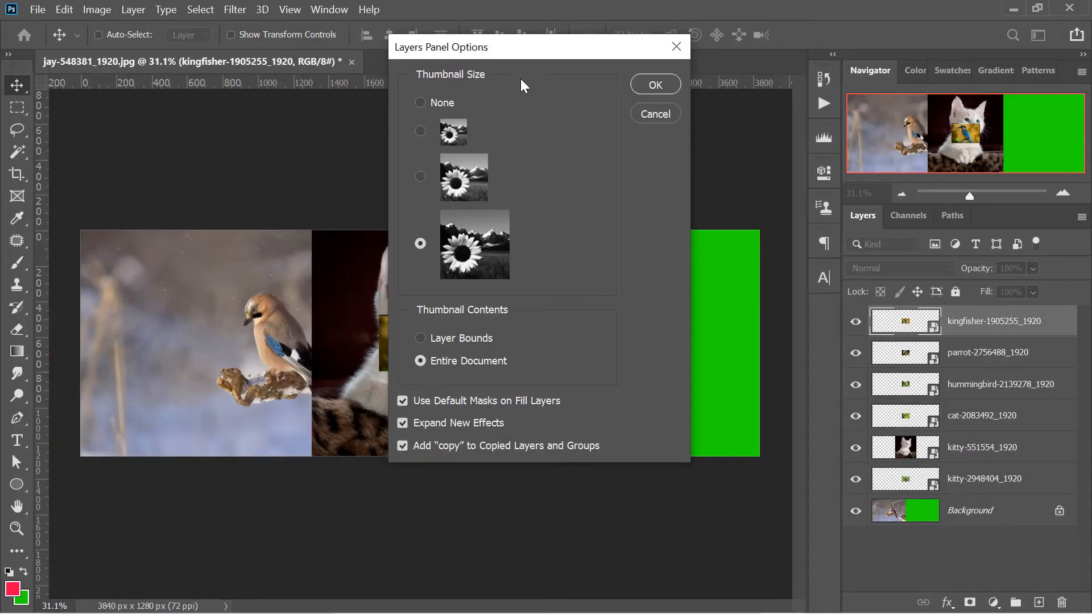
{"action": "left_click_drag", "start_coordinate": [523, 46], "coordinate": [566, 57]}
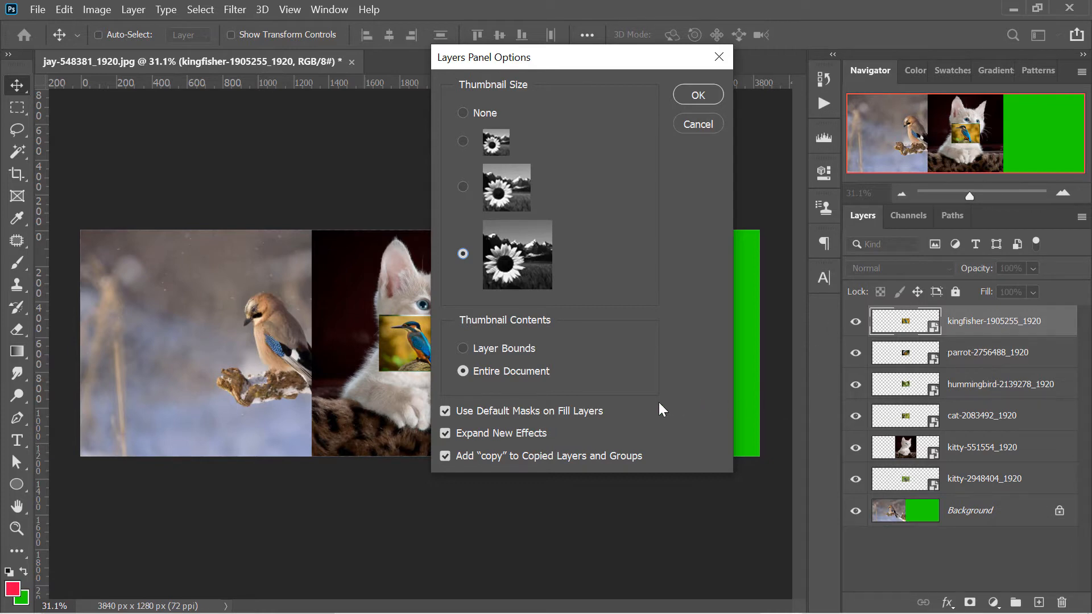
{"action": "left_click", "coordinate": [460, 348]}
{"action": "left_click", "coordinate": [695, 94]}
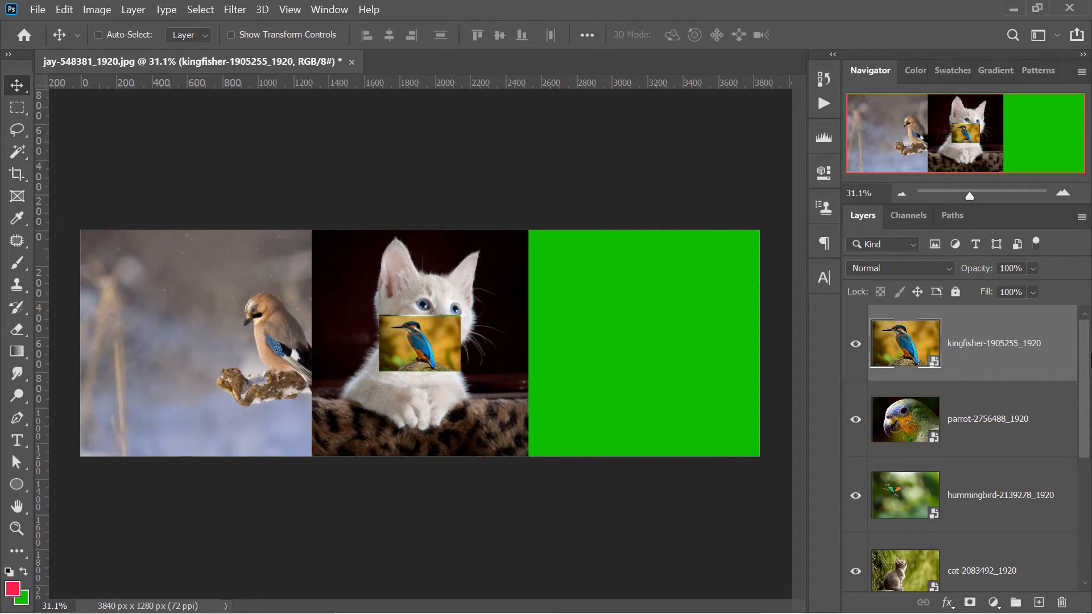
Select the cat-2083492_1920, kitty-551554_1920 and kitty-2948404_1920 layers and put them in one group
{"action": "left_click_drag", "start_coordinate": [1087, 351], "coordinate": [1086, 481]}
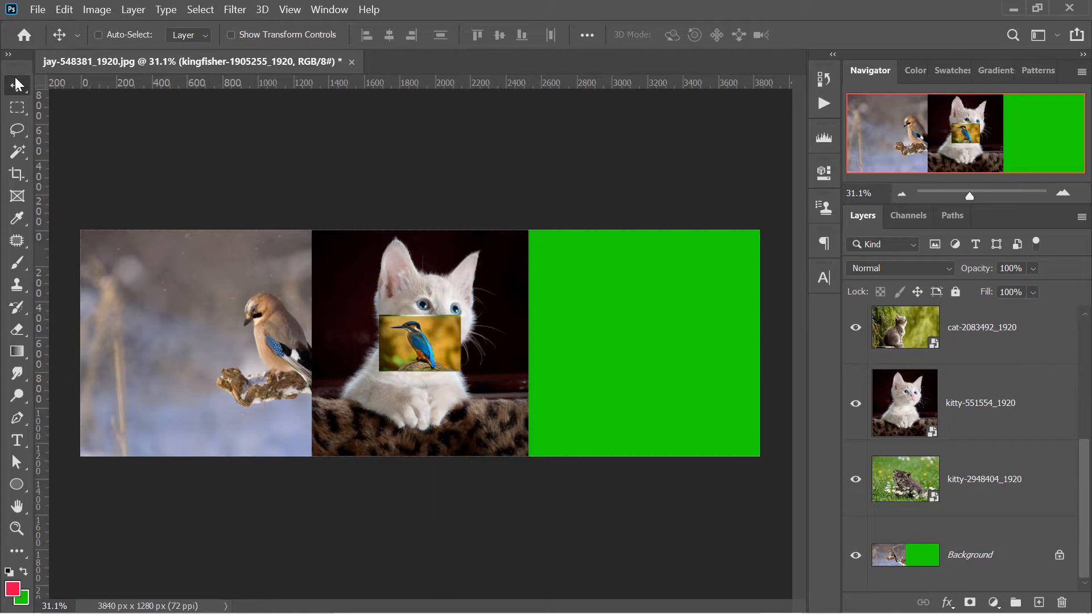
{"action": "left_click", "coordinate": [983, 471]}
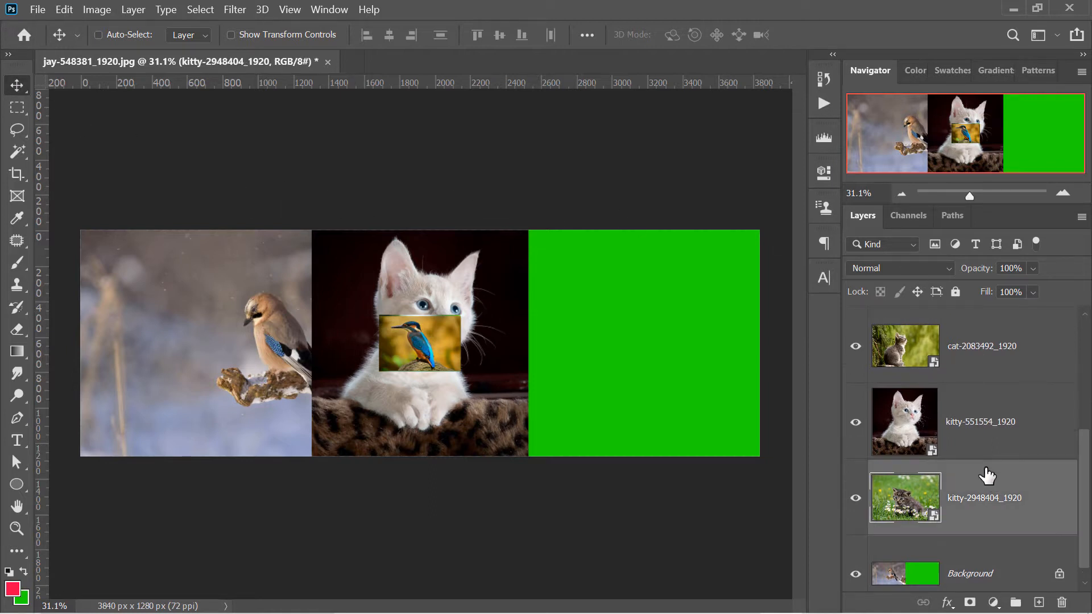
{"action": "left_click", "coordinate": [984, 441], "text": "ctrl"}
{"action": "left_click", "coordinate": [974, 364], "text": "ctrl"}
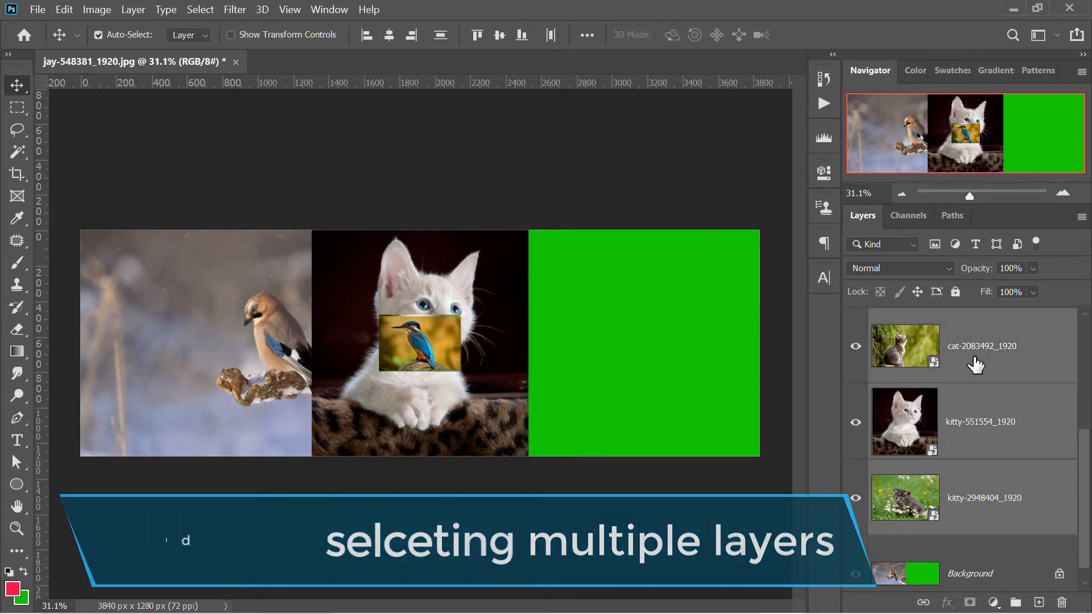
{"action": "left_click_drag", "start_coordinate": [1086, 487], "coordinate": [1083, 455]}
{"action": "key", "text": "ctrl"}
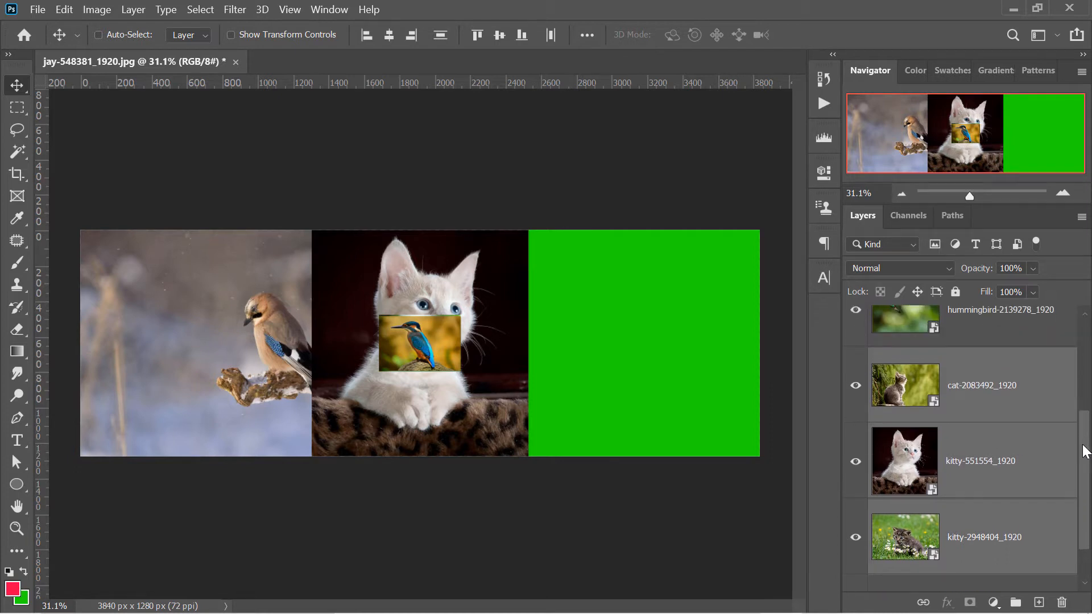
{"action": "key", "text": "ctrl+g"}
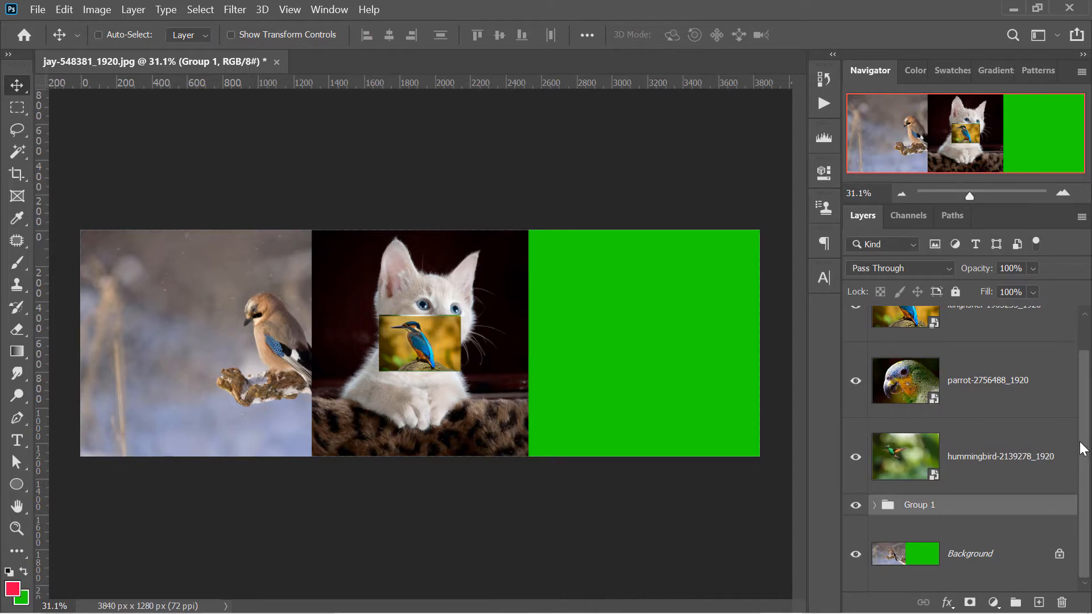
Rename the new layer group to "cat" and select the Background layer
{"action": "double_click", "coordinate": [966, 505]}
{"action": "type", "text": "cat"}
{"action": "key", "text": "Return"}
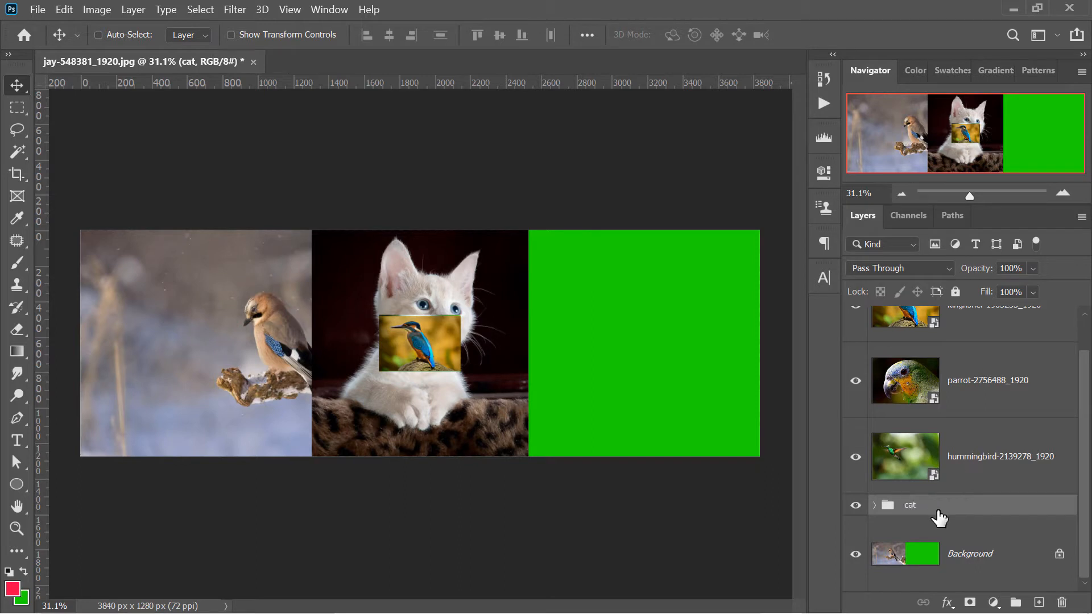
{"action": "left_click", "coordinate": [968, 551]}
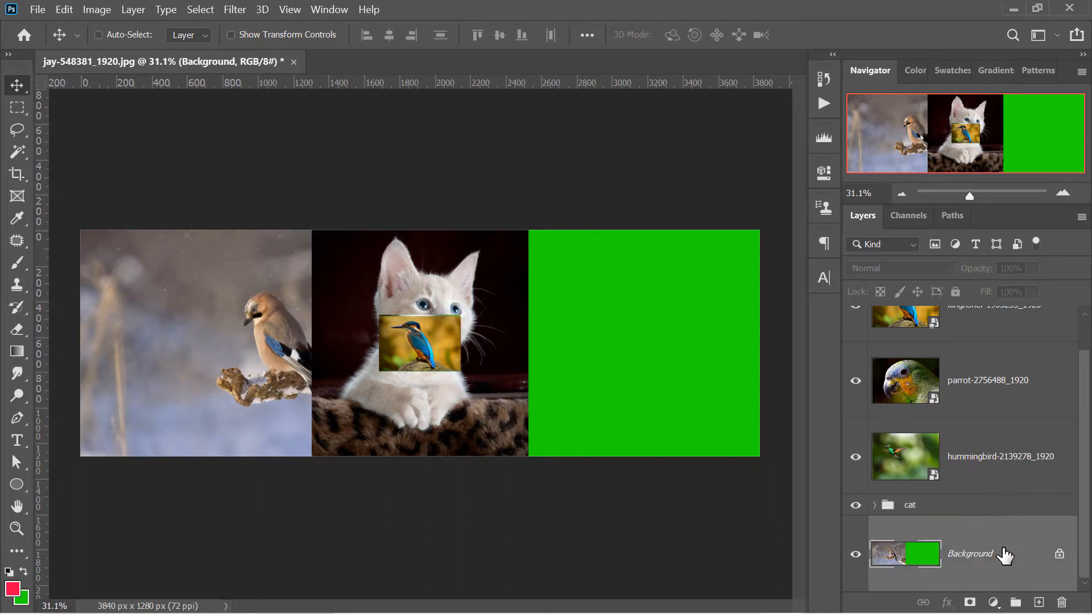
Group the kingfisher-1905255_1920, parrot-2756488_1920 and hummingbird-2139278_1920 layers and name the group "birds"
{"action": "left_click", "coordinate": [1063, 488]}
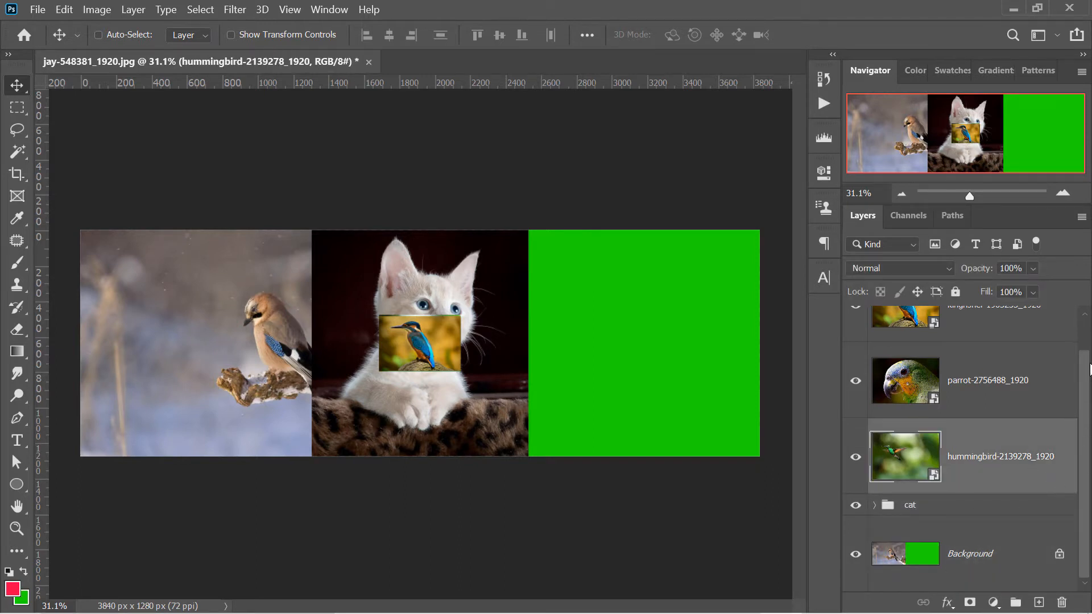
{"action": "scroll", "coordinate": [967, 421], "scroll_direction": "up", "scroll_amount": 1}
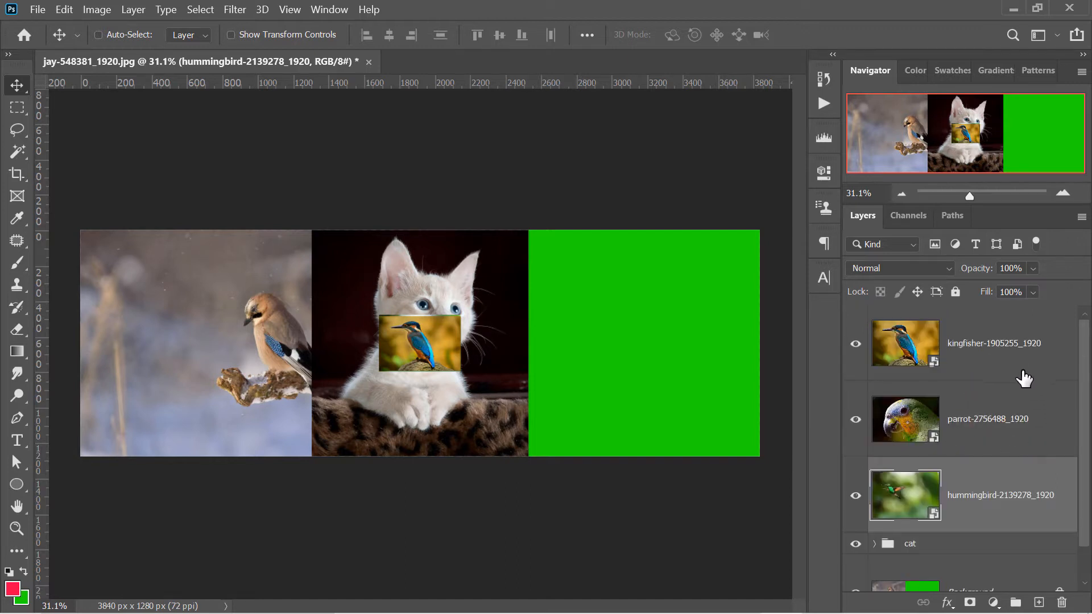
{"action": "left_click", "coordinate": [992, 346], "text": "shift"}
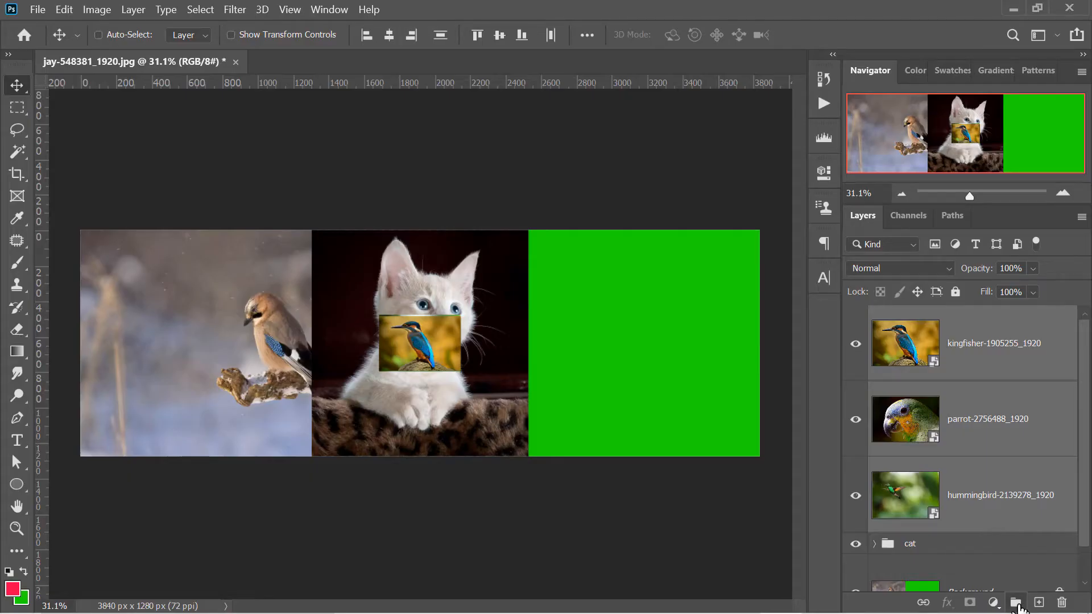
{"action": "left_click", "coordinate": [1016, 603]}
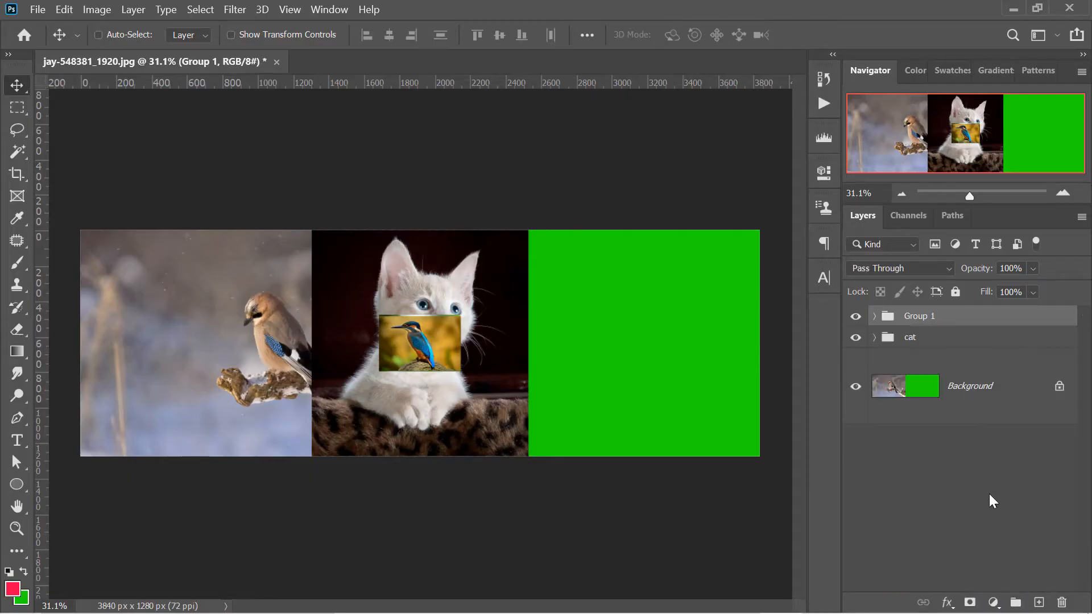
{"action": "double_click", "coordinate": [917, 316]}
{"action": "type", "text": "birds"}
{"action": "key", "text": "Return"}
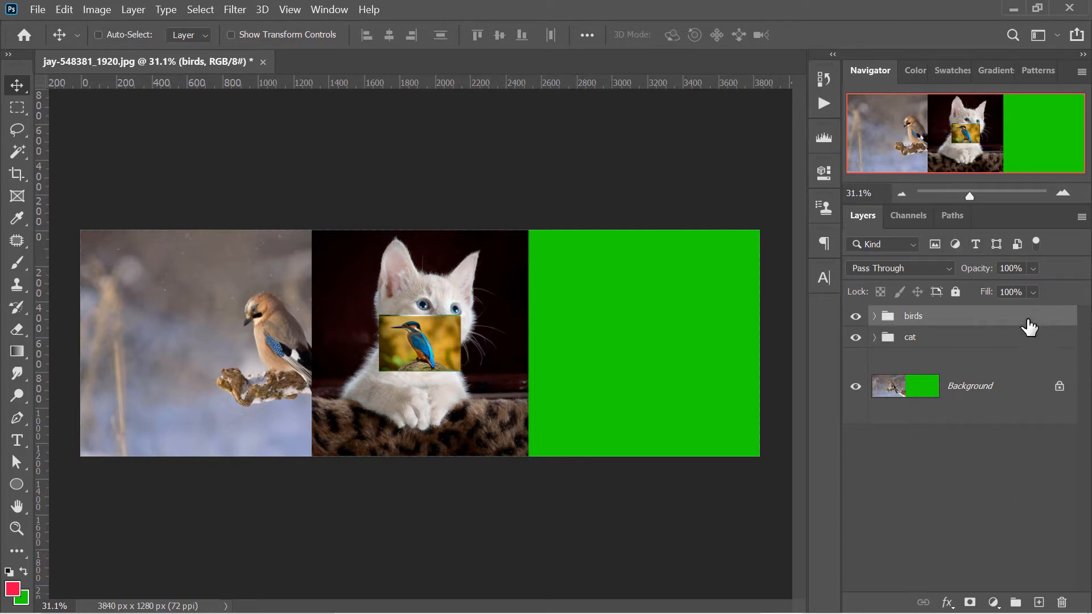
Expand the birds group and stack the kingfisher, parrot and hummingbird images from top to bottom along the canvas's left edge
{"action": "left_click", "coordinate": [874, 316]}
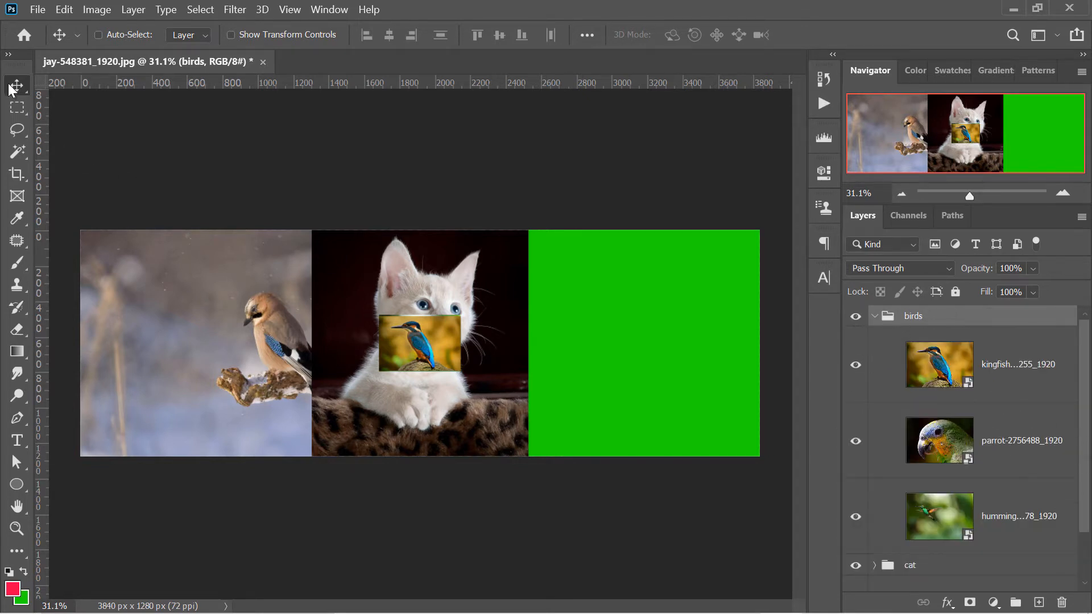
{"action": "left_click", "coordinate": [961, 369]}
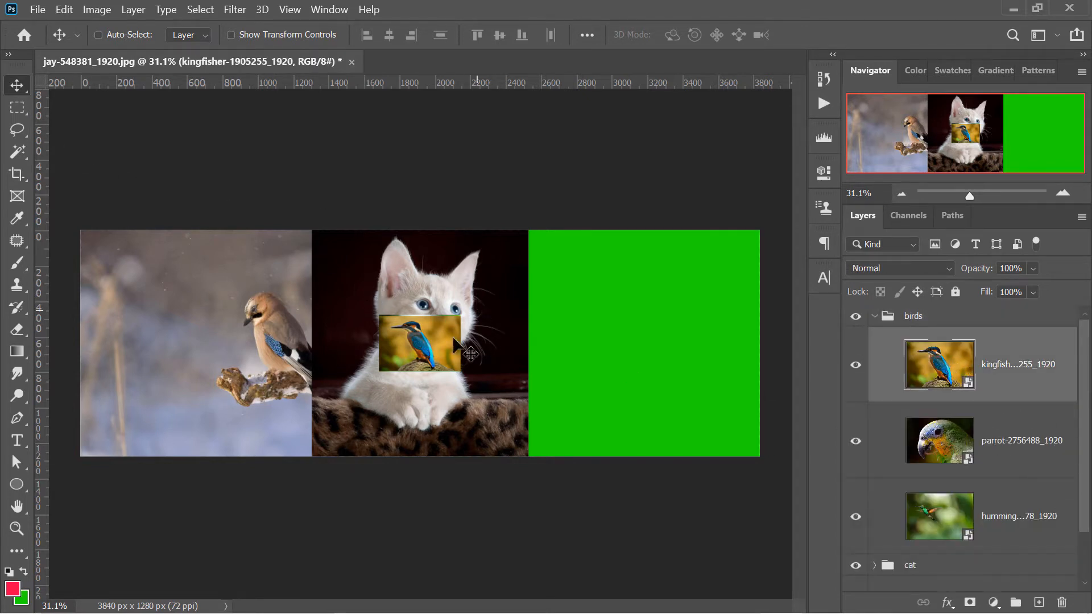
{"action": "left_click_drag", "start_coordinate": [425, 341], "coordinate": [139, 256]}
{"action": "left_click", "coordinate": [955, 515]}
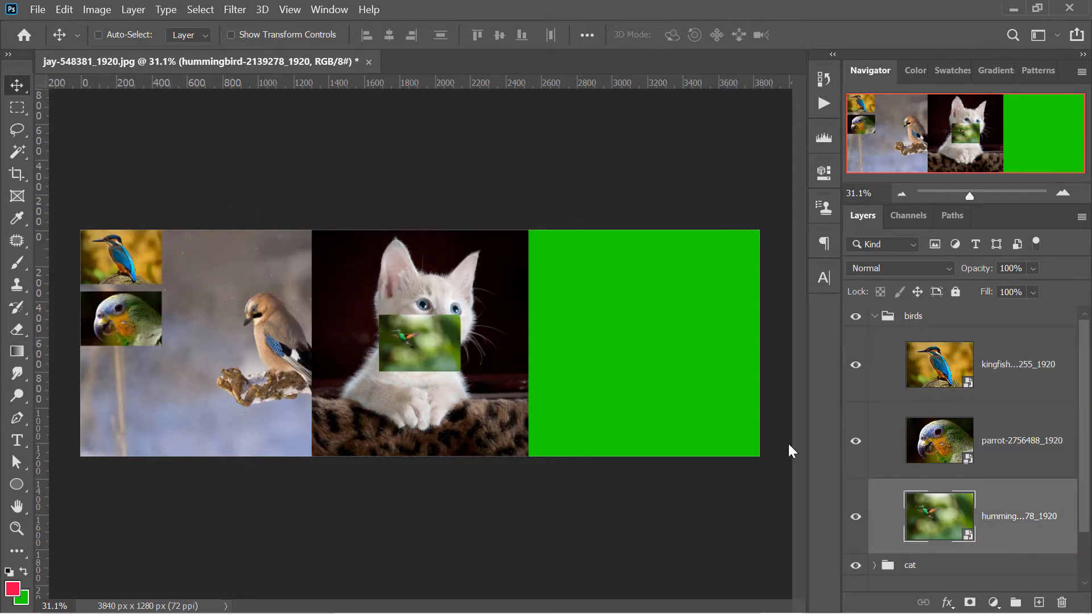
{"action": "left_click_drag", "start_coordinate": [421, 343], "coordinate": [134, 385]}
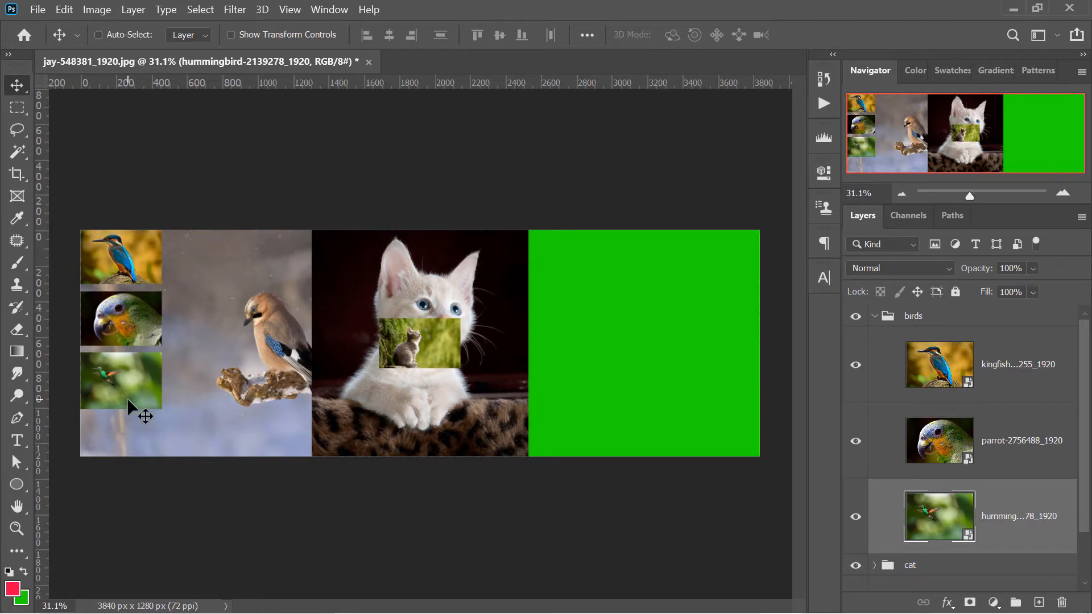
Select all three bird layers, enlarge them together to about the full canvas height, and collapse the birds group
{"action": "left_click", "coordinate": [1022, 358], "text": "shift"}
{"action": "left_click", "coordinate": [1009, 511]}
{"action": "left_click", "coordinate": [1011, 371], "text": "shift"}
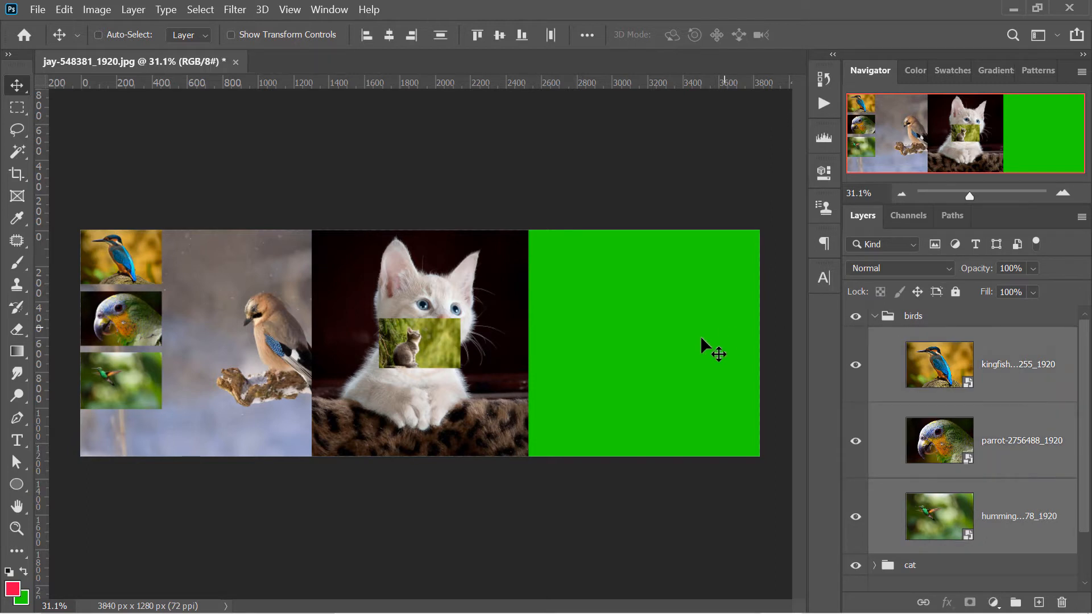
{"action": "key", "text": "ctrl+t"}
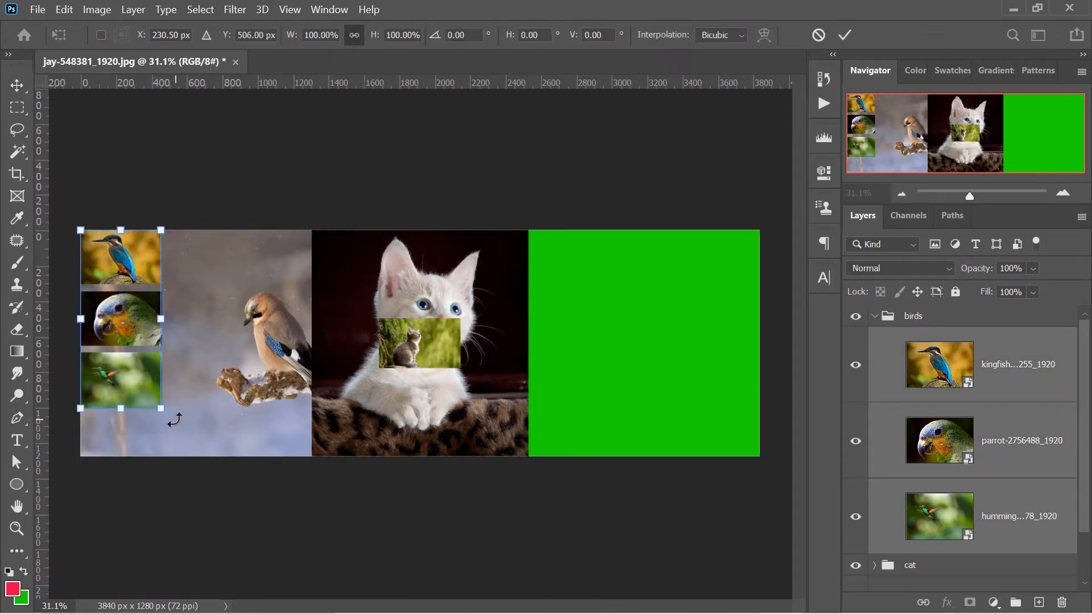
{"action": "left_click_drag", "start_coordinate": [161, 408], "coordinate": [192, 457]}
{"action": "key", "text": "Return"}
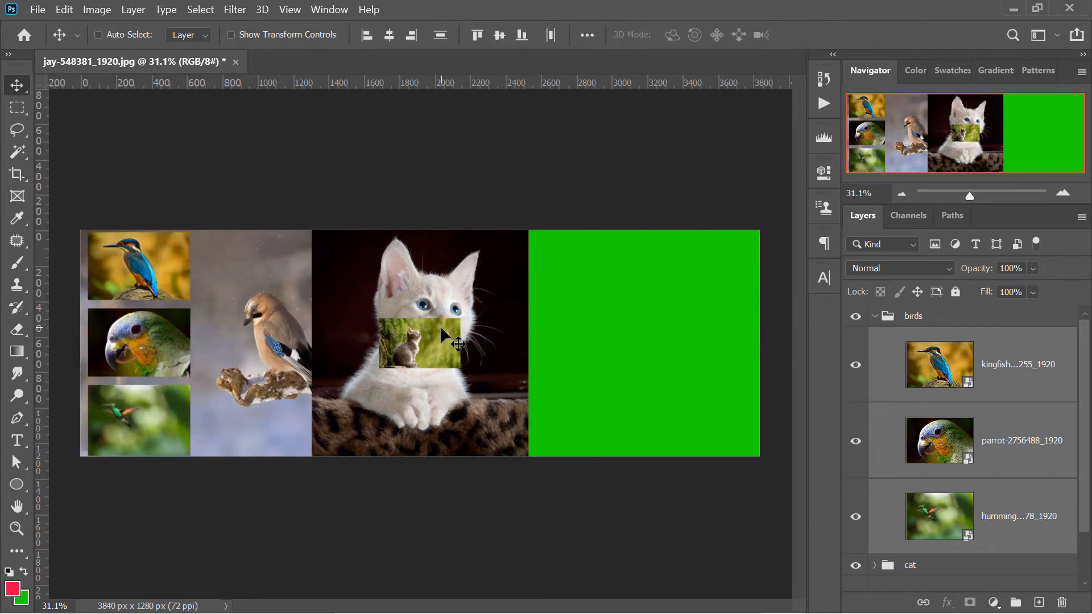
{"action": "left_click", "coordinate": [874, 316]}
In the cat group, scale cat-2083492_1920 to 455.31%, align it with the canvas's right edge and reorder it below both kitty layers
{"action": "left_click", "coordinate": [874, 337]}
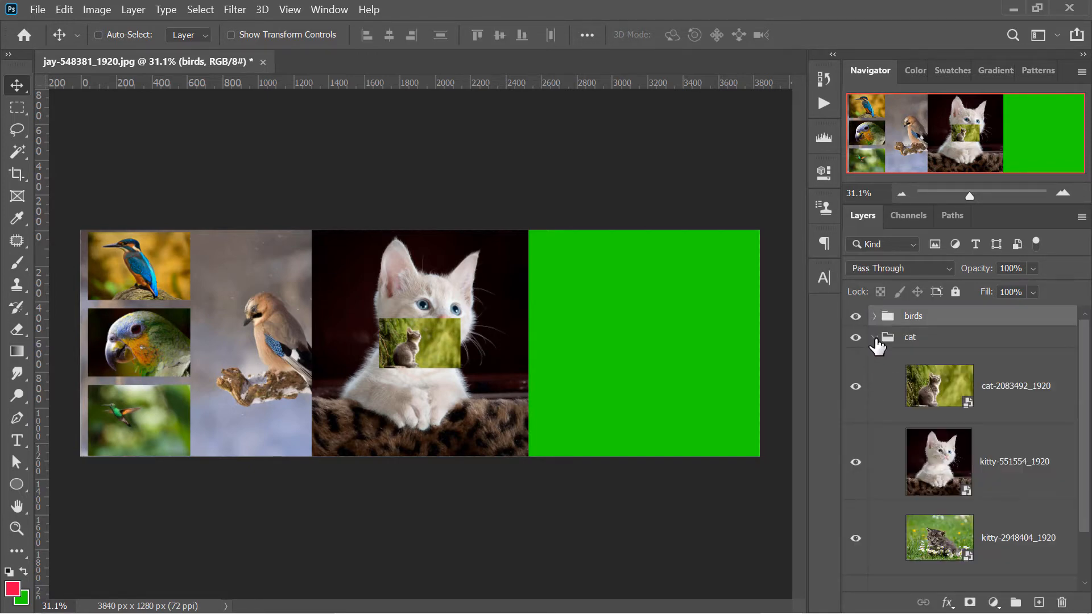
{"action": "left_click_drag", "start_coordinate": [1086, 346], "coordinate": [1086, 394]}
{"action": "left_click", "coordinate": [971, 387]}
{"action": "left_click", "coordinate": [965, 344]}
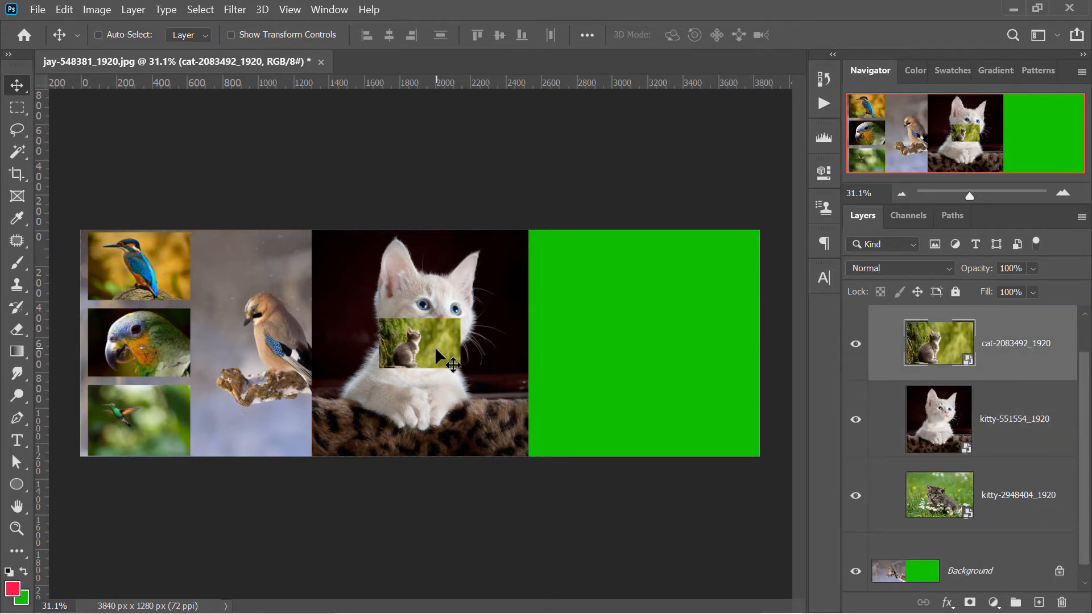
{"action": "key", "text": "ctrl+t"}
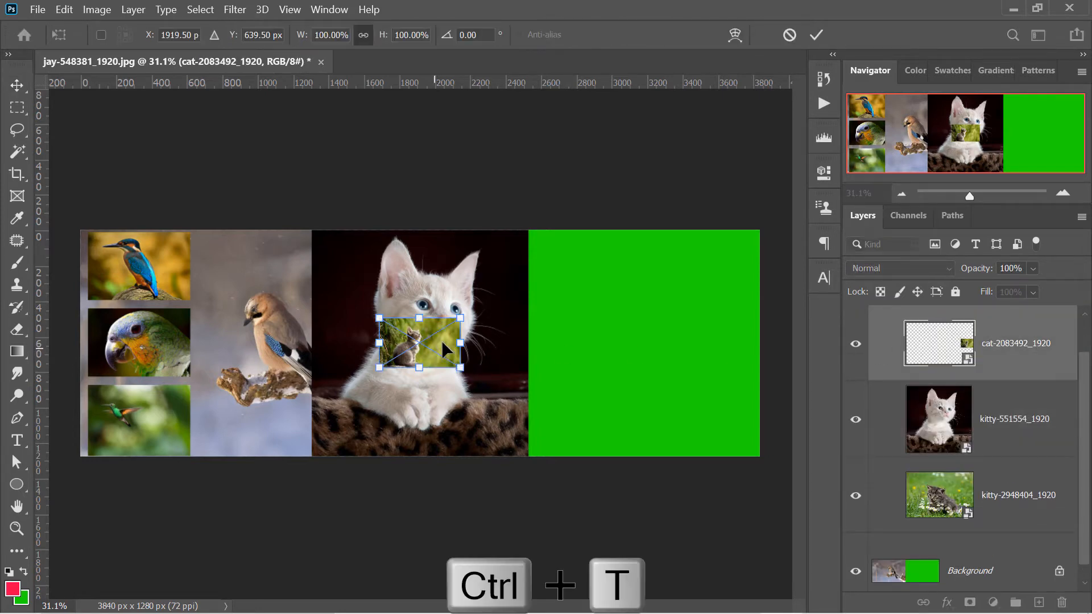
{"action": "left_click_drag", "start_coordinate": [454, 320], "coordinate": [645, 309]}
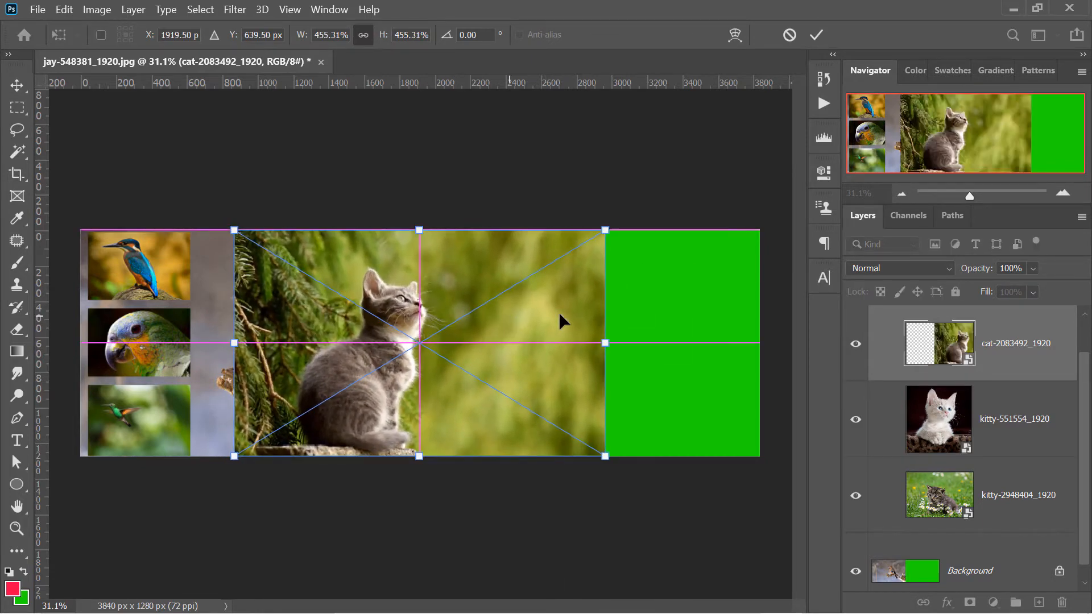
{"action": "left_click_drag", "start_coordinate": [560, 319], "coordinate": [665, 309]}
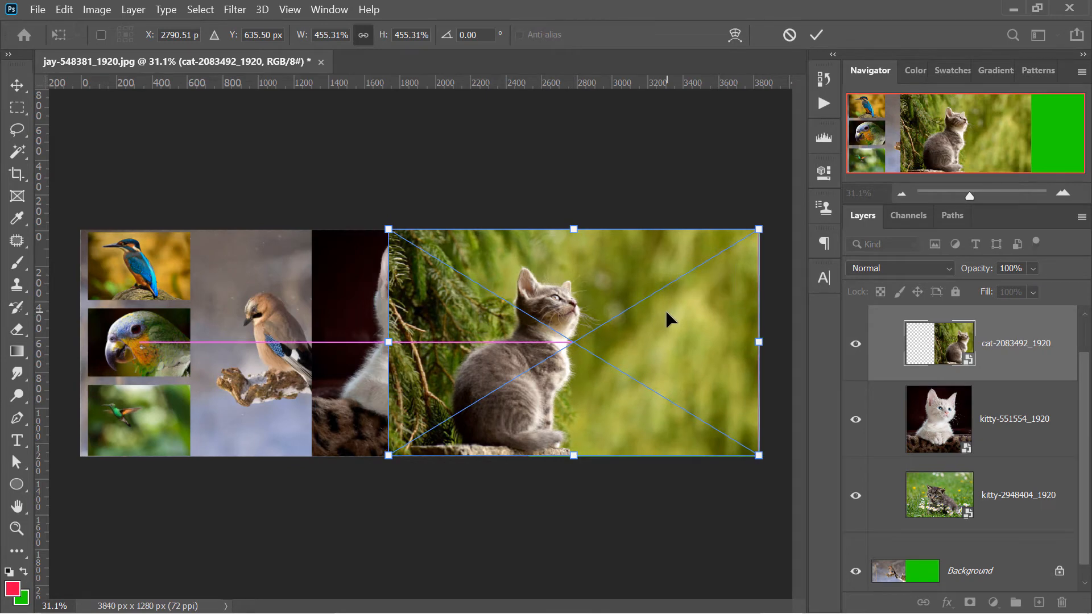
{"action": "key", "text": "Return"}
{"action": "left_click_drag", "start_coordinate": [1023, 417], "coordinate": [1005, 317]}
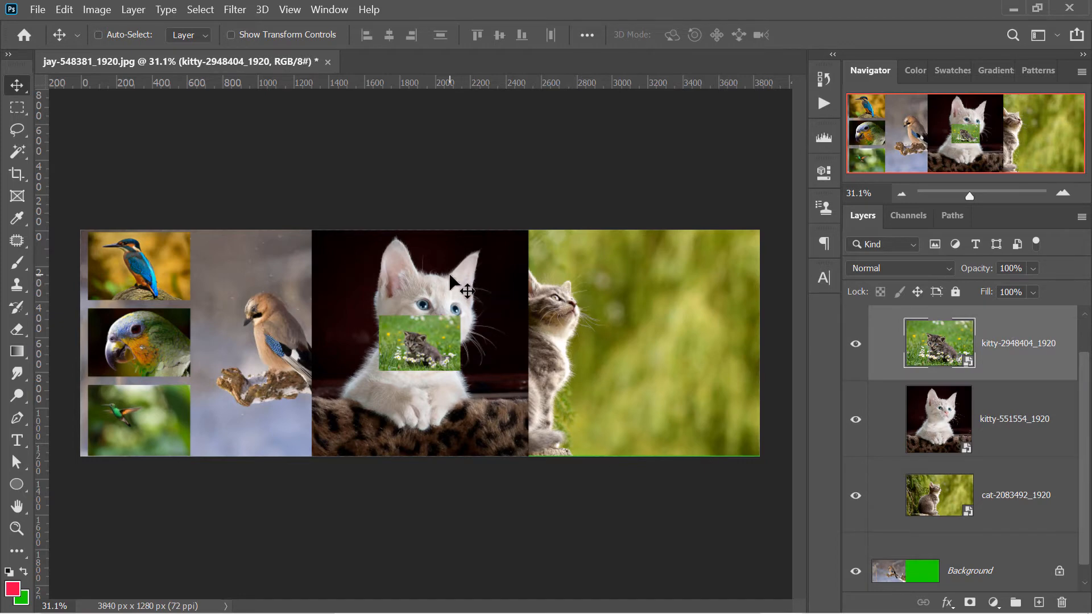
Move the kitty-551554_1920 image to the canvas's right edge and scale it to 33.24% in the upper-right corner
{"action": "left_click", "coordinate": [943, 398]}
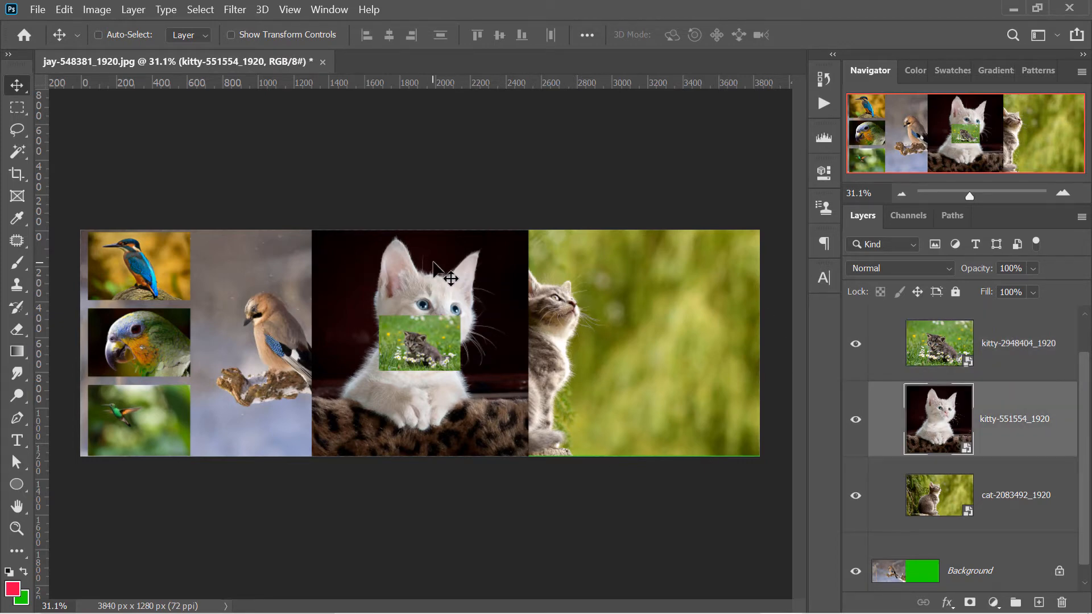
{"action": "left_click_drag", "start_coordinate": [449, 272], "coordinate": [662, 302]}
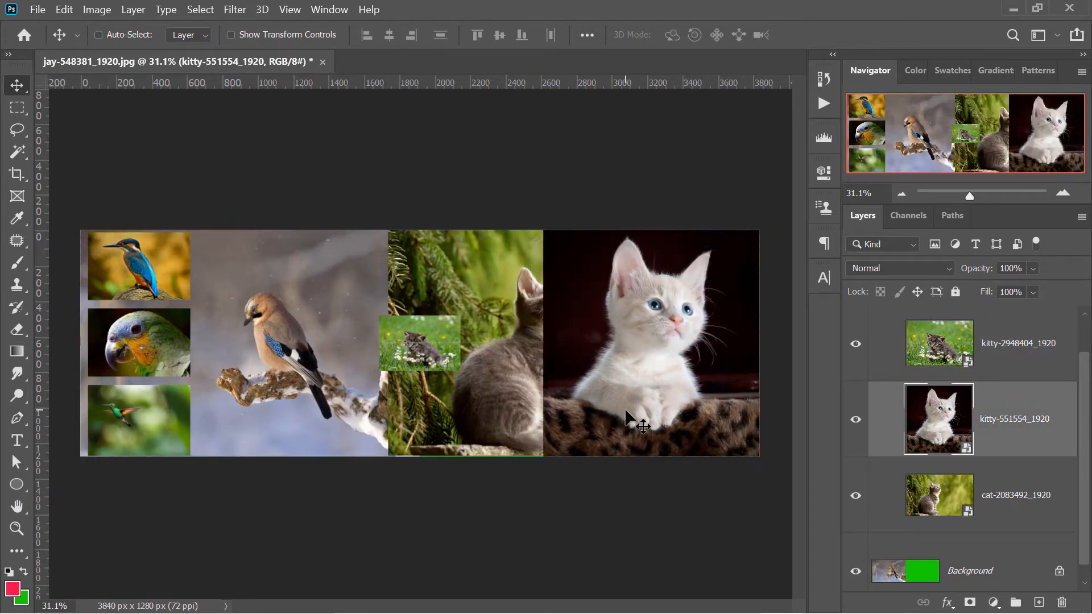
{"action": "key", "text": "ctrl+t"}
{"action": "left_click_drag", "start_coordinate": [543, 456], "coordinate": [650, 340]}
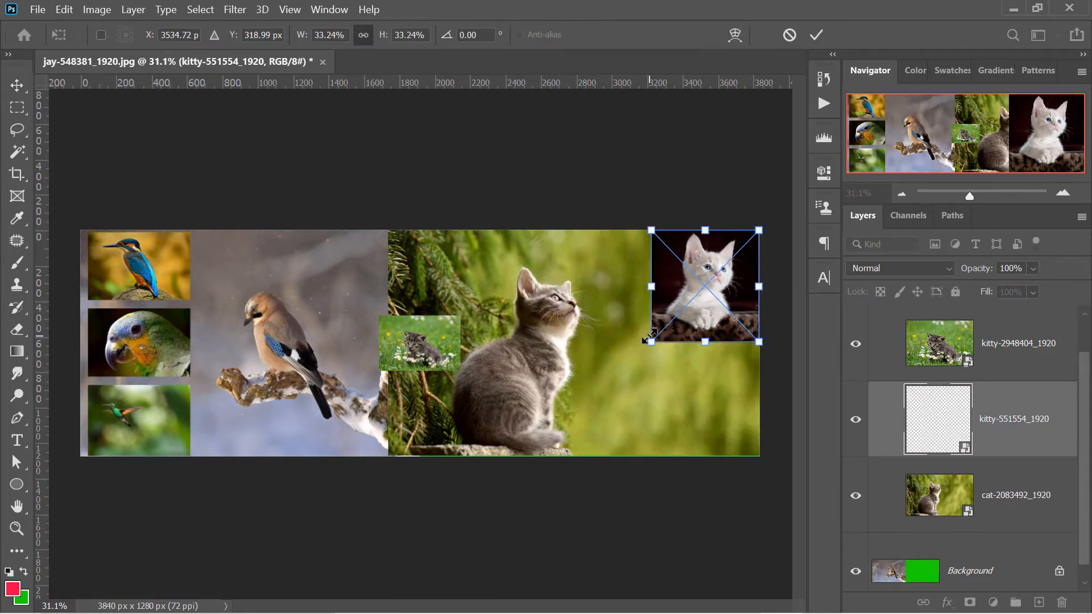
{"action": "left_click", "coordinate": [816, 35]}
Move kitty-2948404_1920 to the canvas's lower-right corner, enlarge it to fit below the white kitten, and collapse the cat group
{"action": "left_click", "coordinate": [972, 347]}
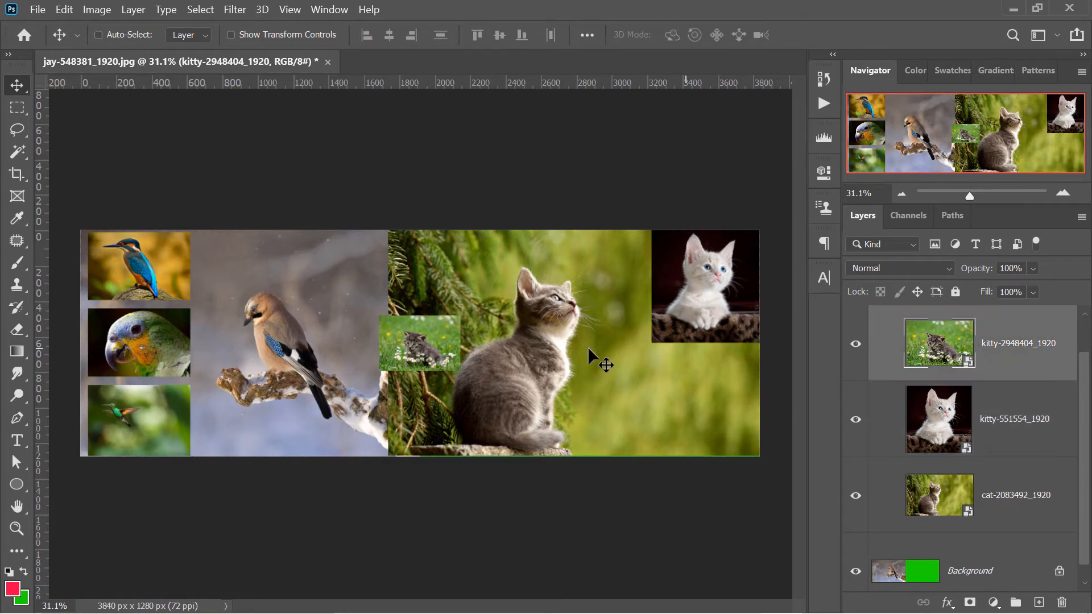
{"action": "left_click_drag", "start_coordinate": [423, 342], "coordinate": [728, 374]}
{"action": "key", "text": "ctrl+t"}
{"action": "left_click_drag", "start_coordinate": [679, 403], "coordinate": [606, 454]}
{"action": "key", "text": "Return"}
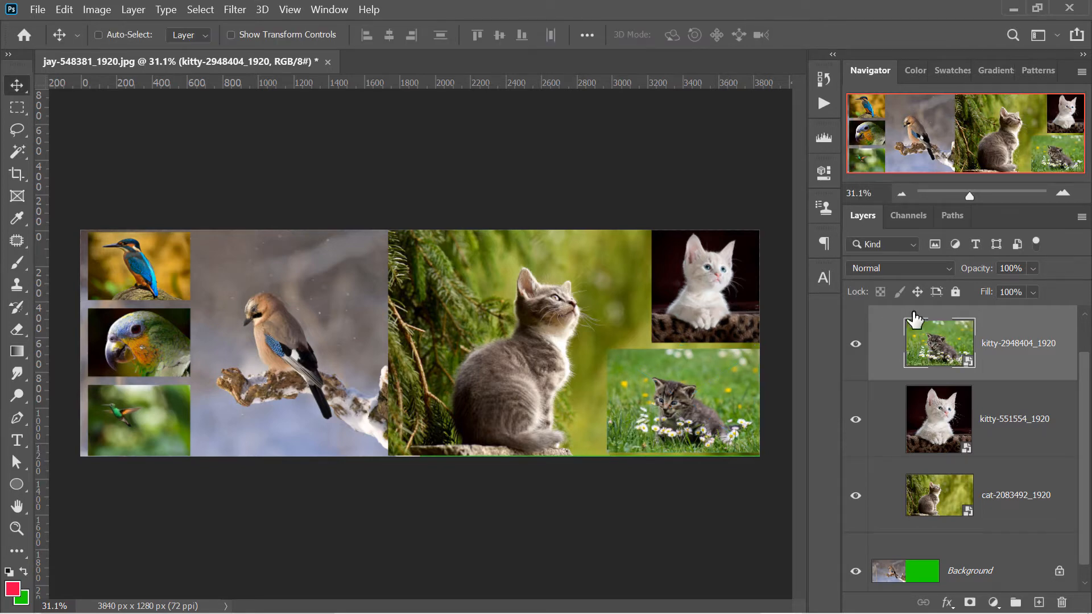
{"action": "left_click_drag", "start_coordinate": [1080, 385], "coordinate": [1079, 339]}
{"action": "left_click", "coordinate": [874, 338]}
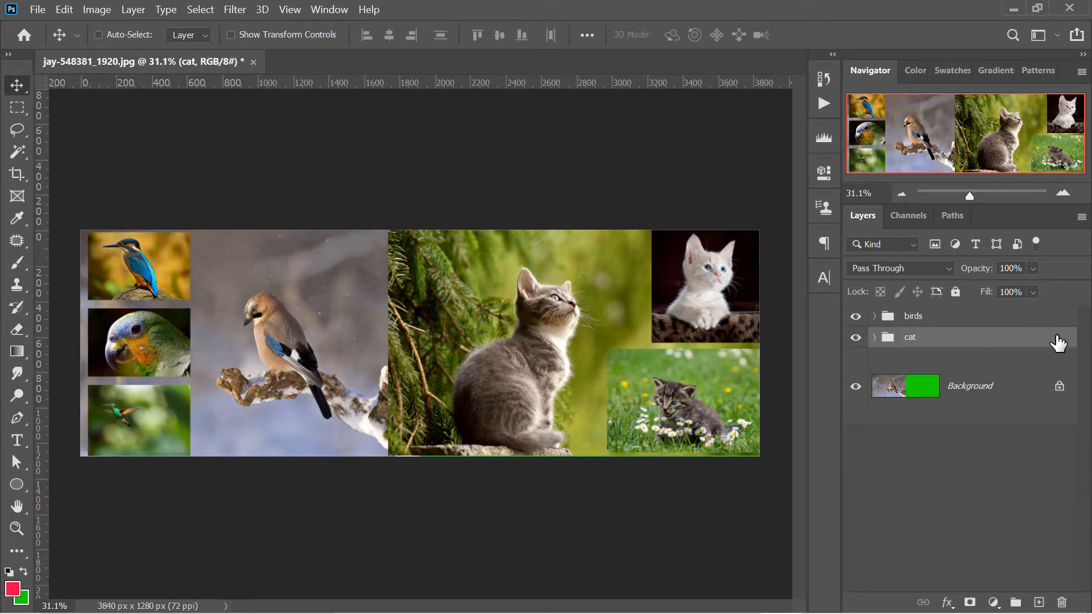
{"action": "left_click", "coordinate": [873, 338]}
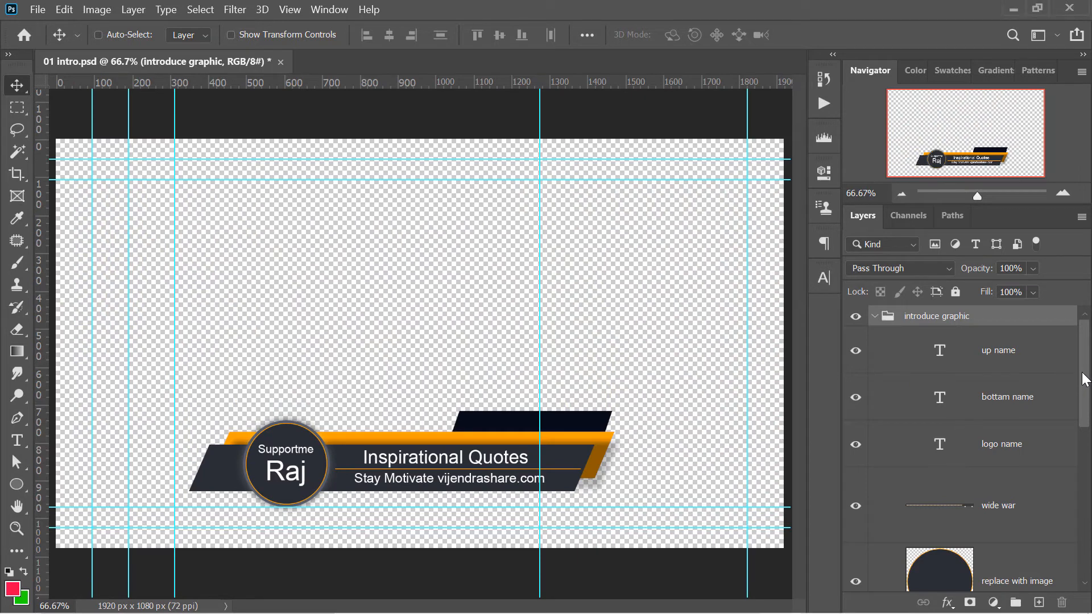
Look through the layers of the introduce graphic group in 01 intro.psd and select Rectangle 1
{"action": "left_click_drag", "start_coordinate": [1083, 411], "coordinate": [1083, 463]}
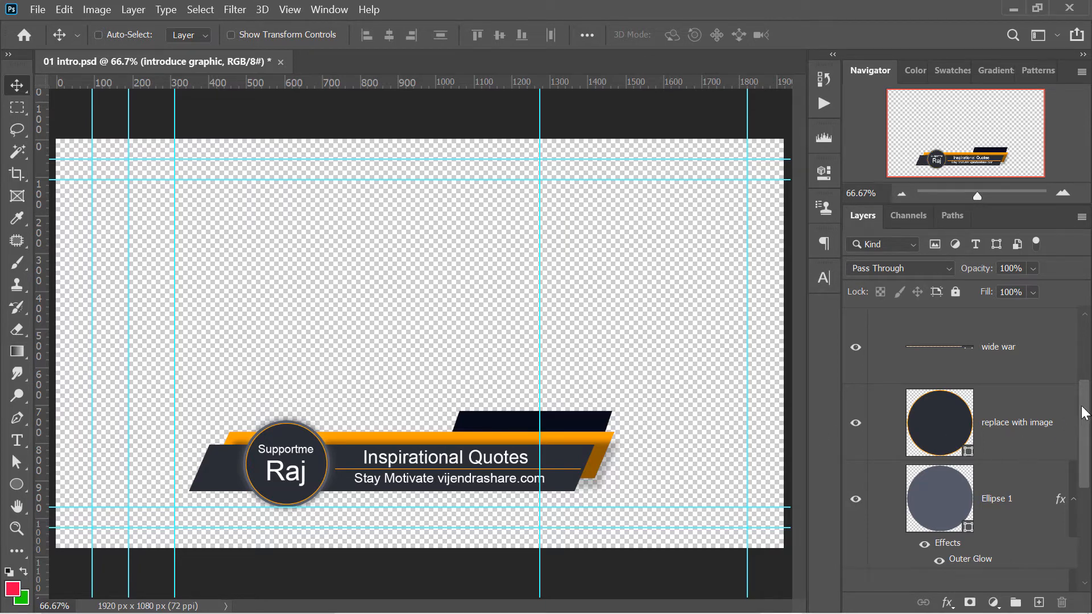
{"action": "left_click_drag", "start_coordinate": [1083, 412], "coordinate": [1018, 504]}
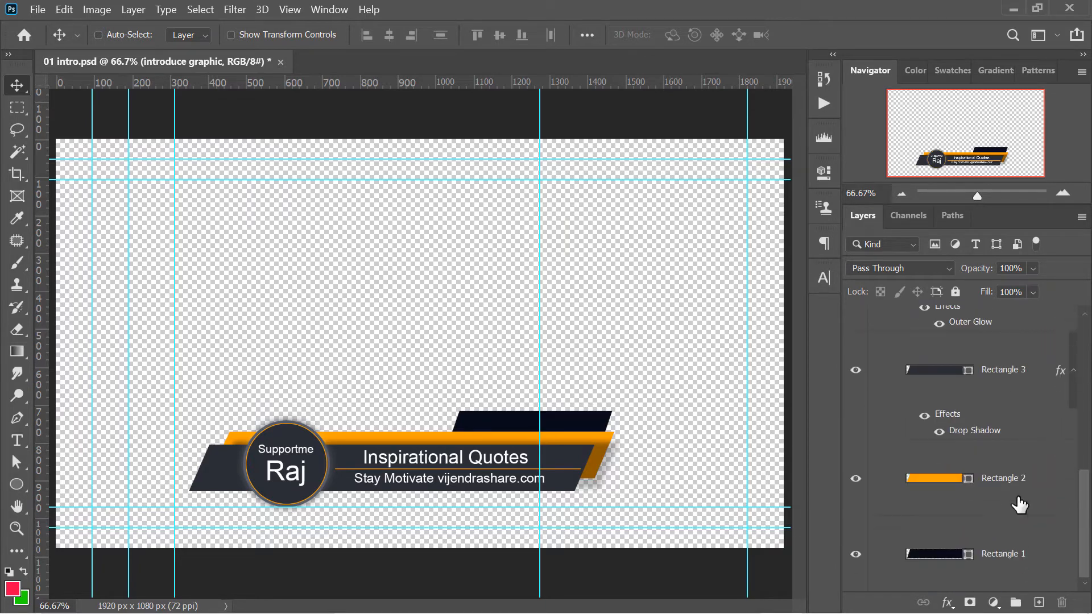
{"action": "left_click", "coordinate": [897, 496]}
{"action": "left_click", "coordinate": [914, 537]}
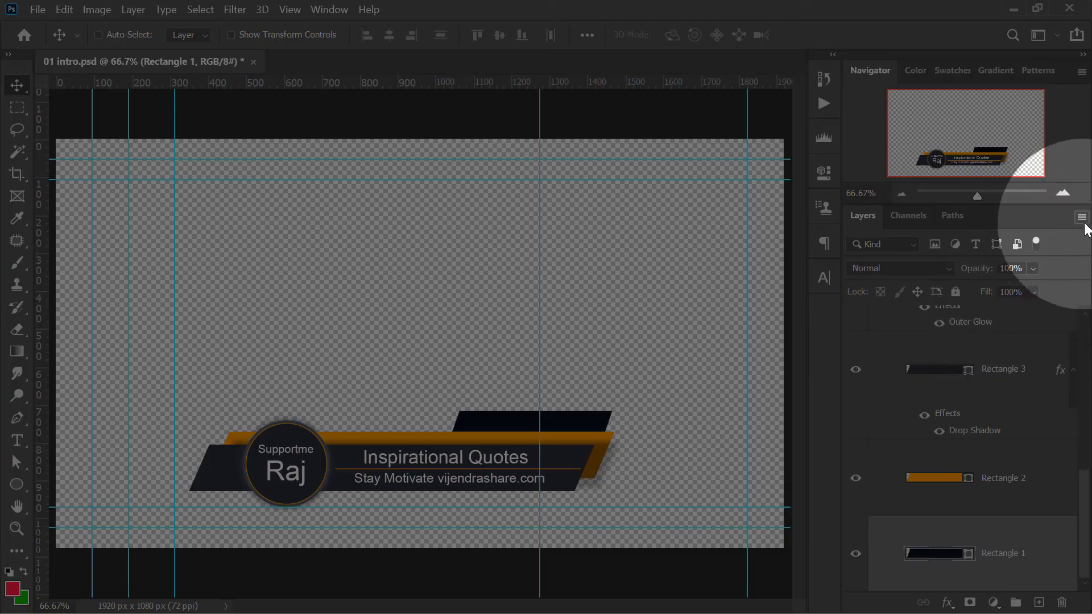
Set the layer thumbnail contents to Entire Document and select the Rectangle 3 shape layer
{"action": "left_click", "coordinate": [1081, 217]}
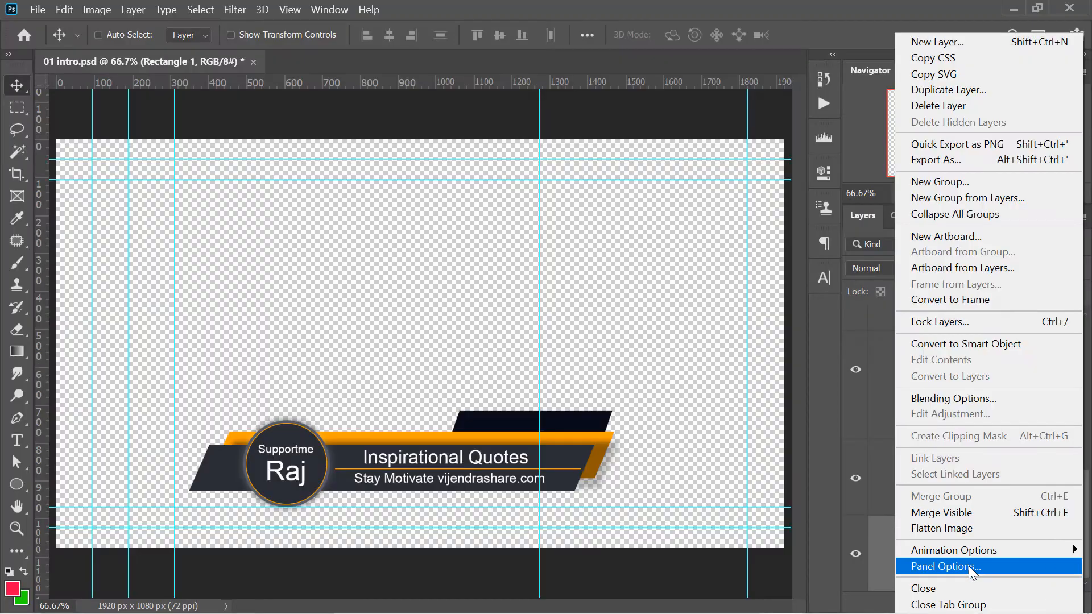
{"action": "left_click", "coordinate": [967, 565]}
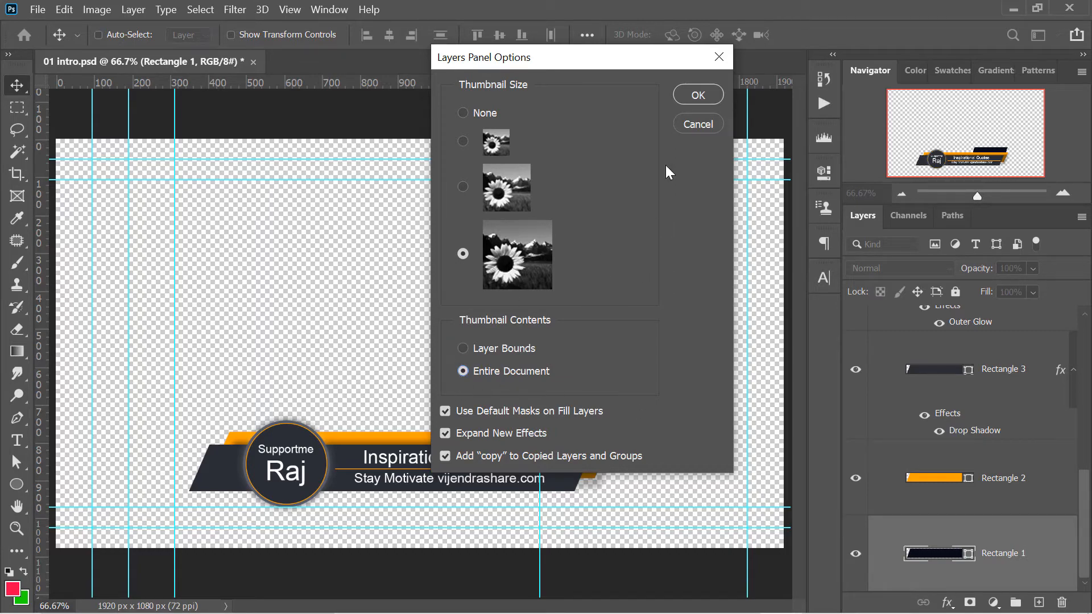
{"action": "left_click", "coordinate": [699, 90]}
{"action": "left_click", "coordinate": [572, 462], "text": "ctrl"}
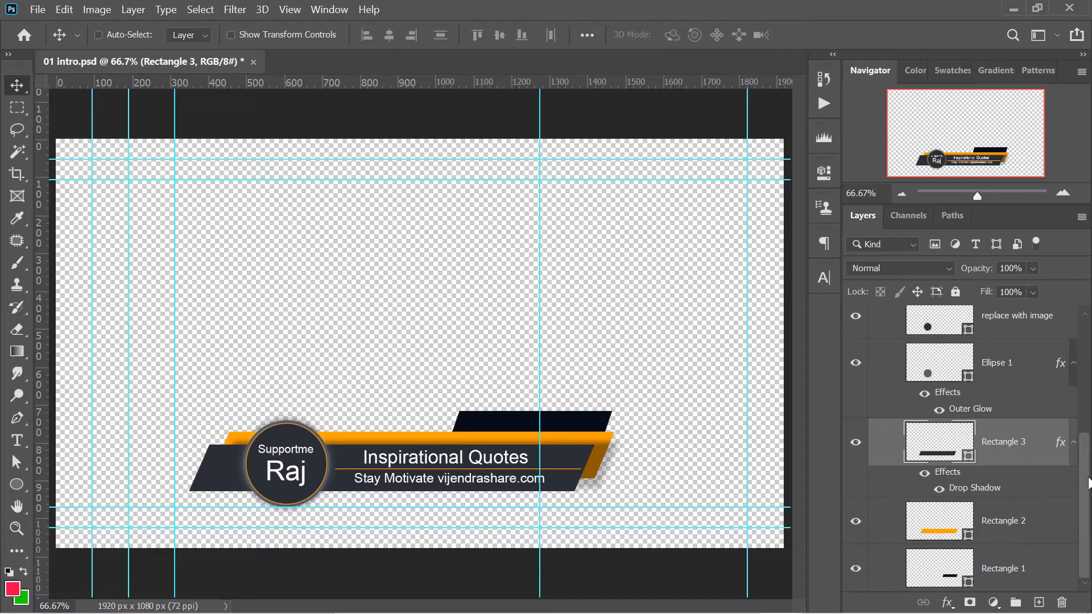
Select the introduce graphic group, collapse and re-expand it, and view the shape layers at its bottom
{"action": "scroll", "coordinate": [990, 400], "scroll_direction": "up", "scroll_amount": 4}
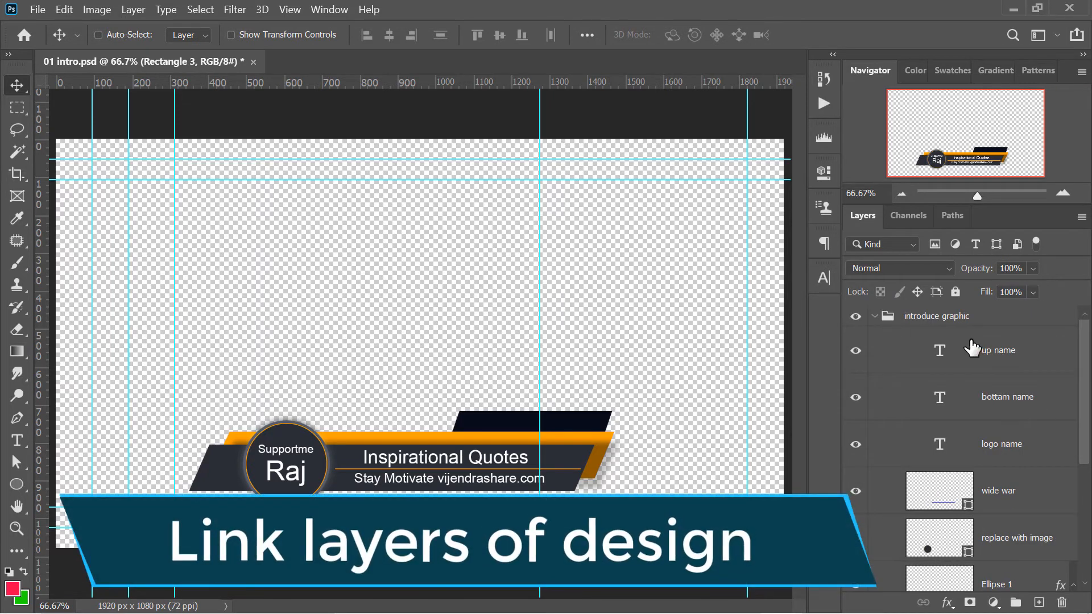
{"action": "left_click", "coordinate": [886, 318]}
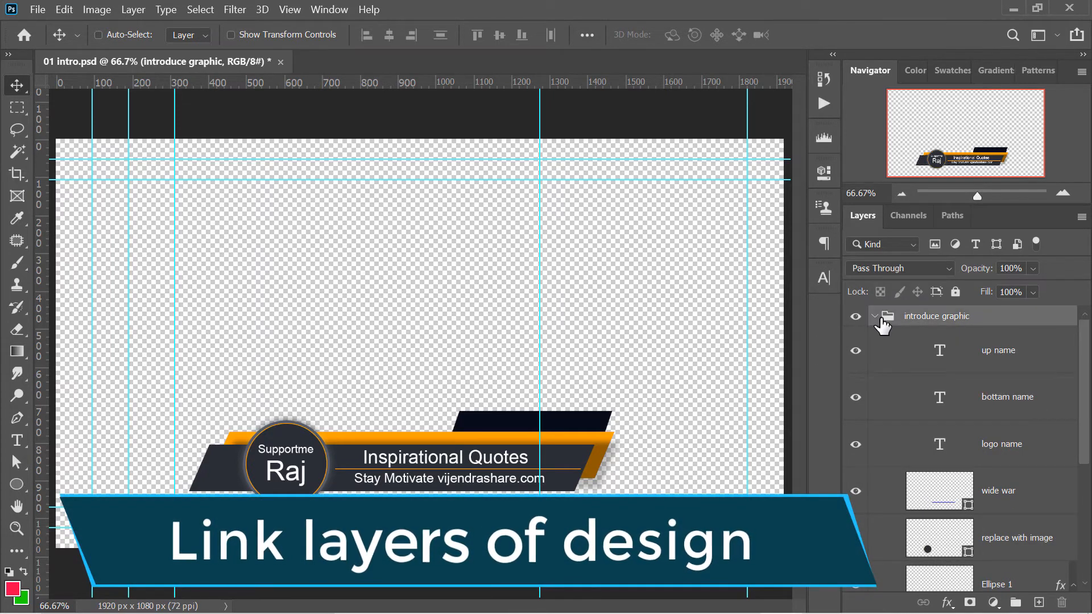
{"action": "left_click", "coordinate": [875, 316]}
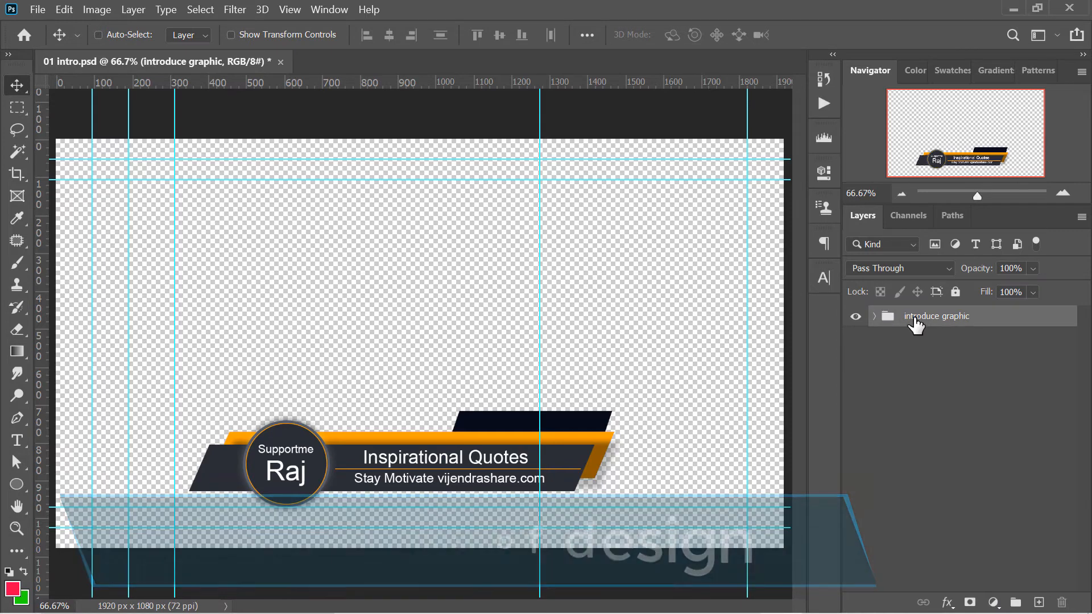
{"action": "left_click", "coordinate": [874, 317]}
{"action": "scroll", "coordinate": [1069, 350], "scroll_direction": "down", "scroll_amount": 3}
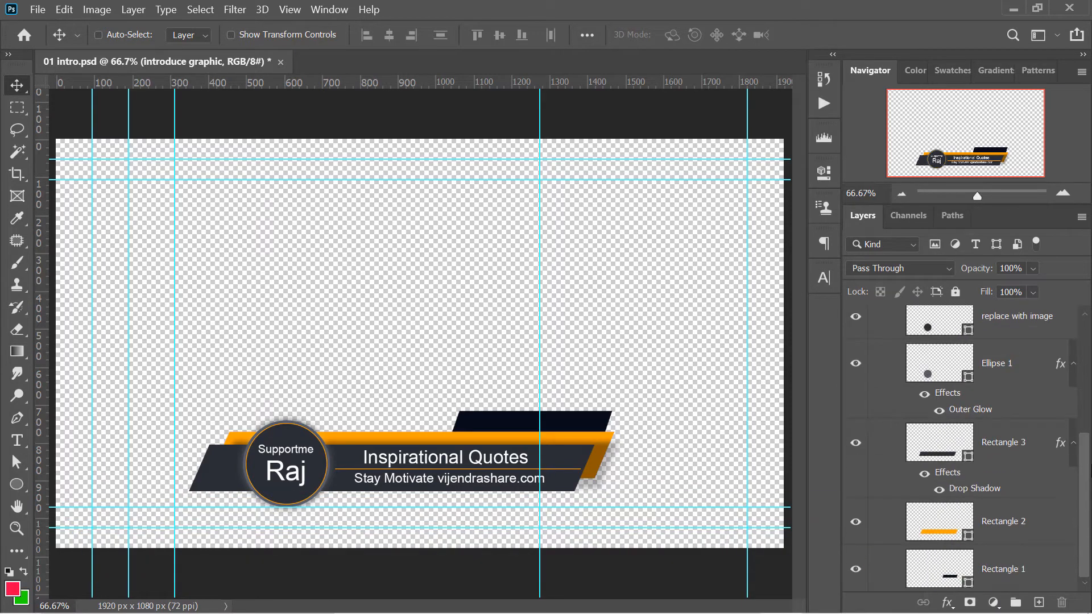
Select all layers in the introduce graphic group, from Rectangle 1 up to up name, and link them
{"action": "scroll", "coordinate": [1087, 323], "scroll_direction": "up", "scroll_amount": 3}
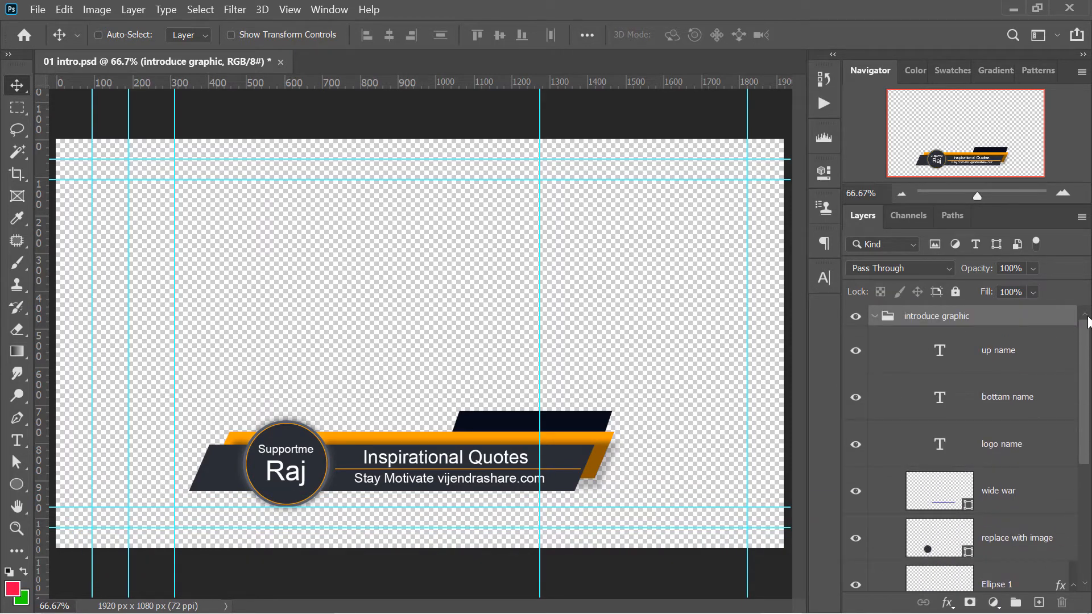
{"action": "scroll", "coordinate": [1087, 322], "scroll_direction": "down", "scroll_amount": 5}
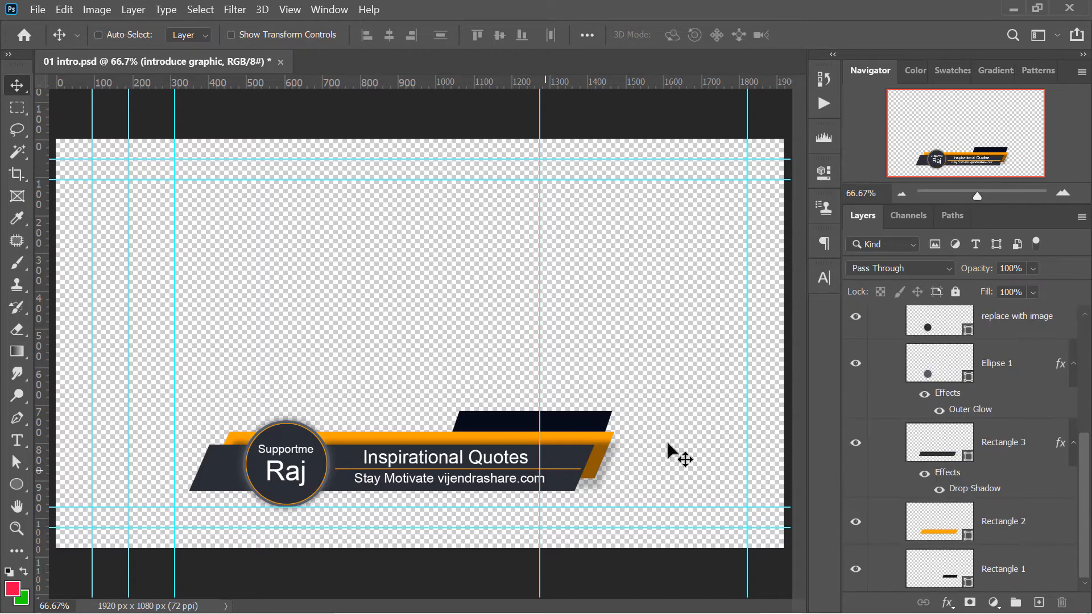
{"action": "left_click_drag", "start_coordinate": [1086, 470], "coordinate": [1066, 348]}
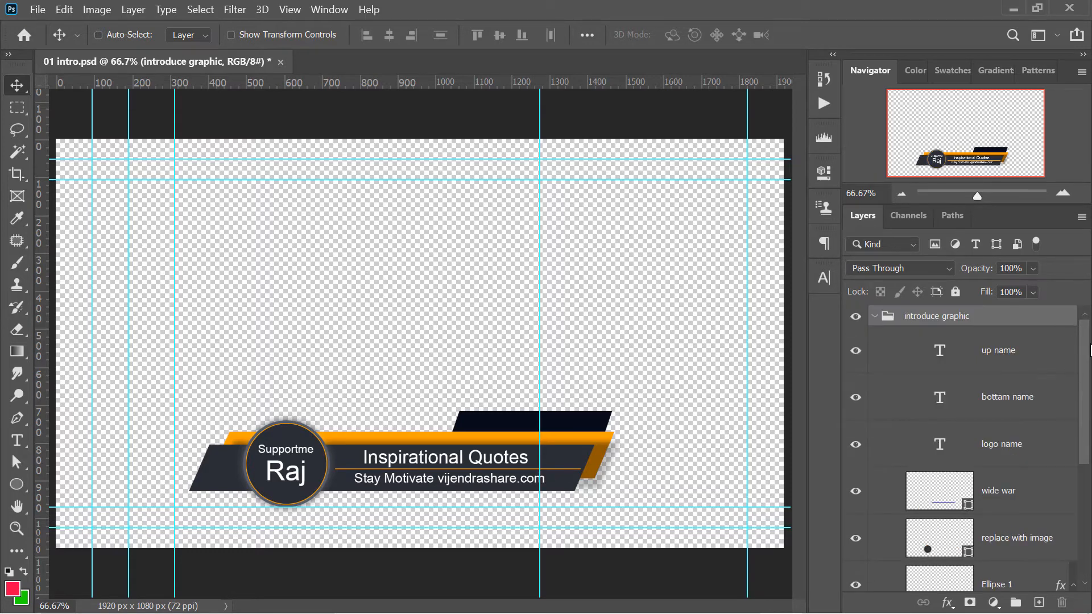
{"action": "scroll", "coordinate": [1087, 350], "scroll_direction": "down", "scroll_amount": 5}
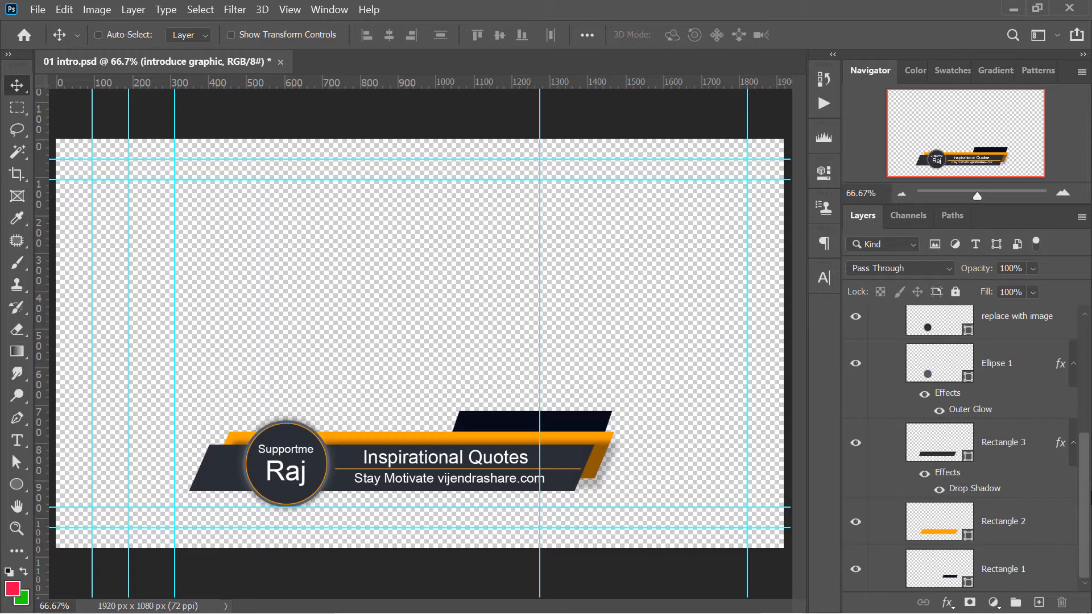
{"action": "left_click", "coordinate": [1032, 563]}
{"action": "left_click_drag", "start_coordinate": [1083, 520], "coordinate": [1078, 393]}
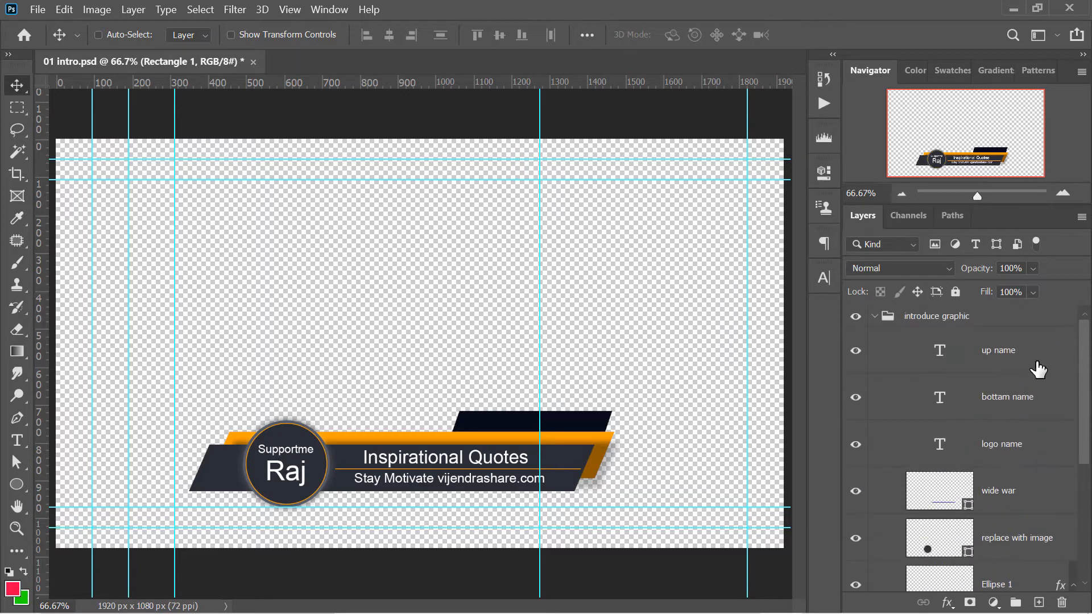
{"action": "left_click", "coordinate": [993, 353], "text": "shift"}
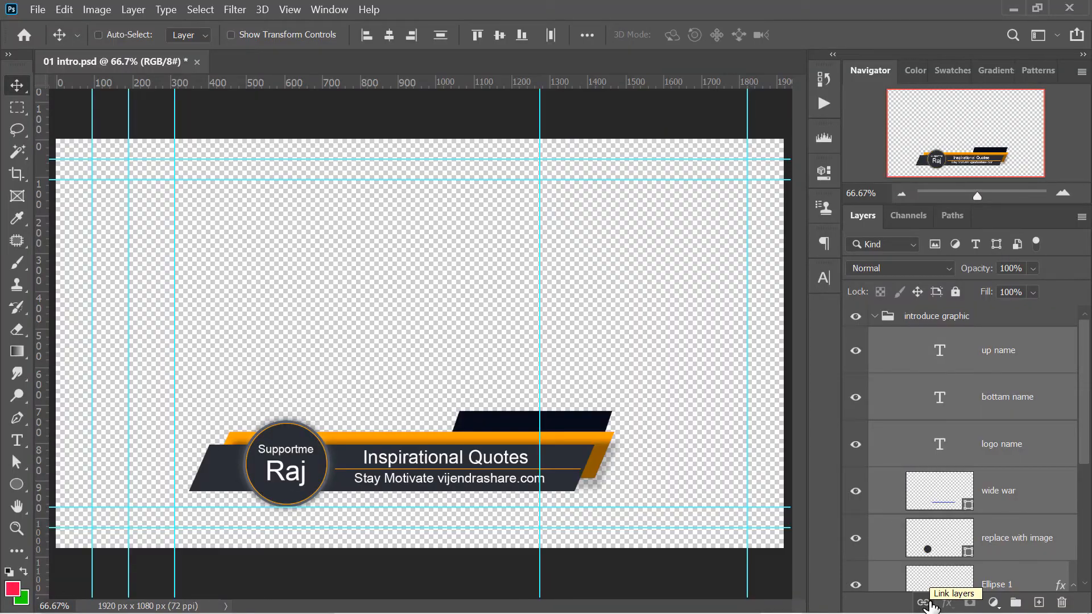
{"action": "left_click", "coordinate": [923, 603]}
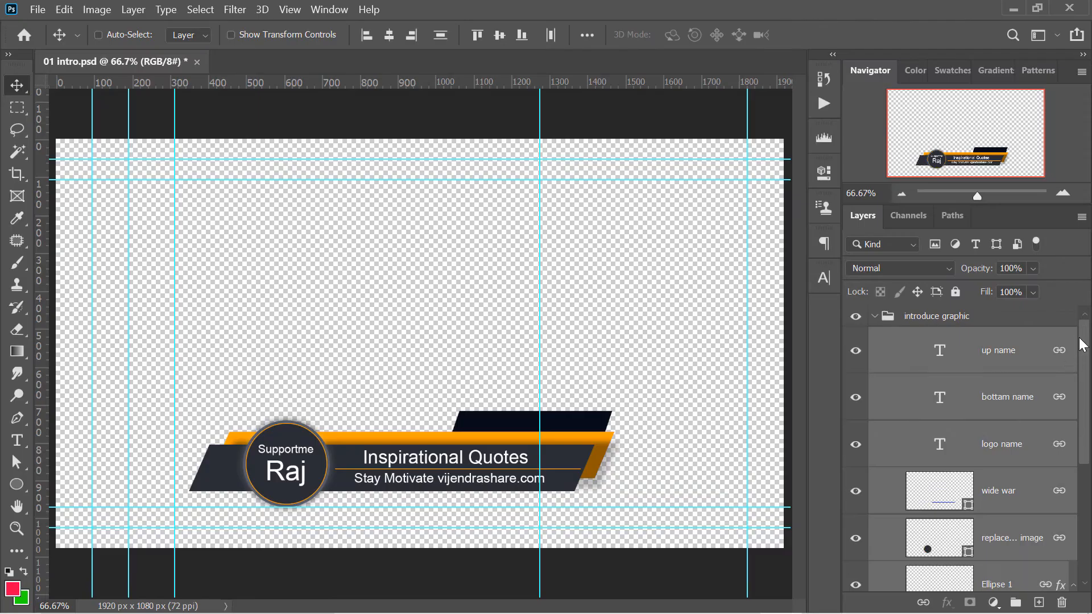
Move the linked graphic up and to the right, then back down so it sits just above the canvas's lower guides
{"action": "left_click_drag", "start_coordinate": [1082, 345], "coordinate": [1089, 504]}
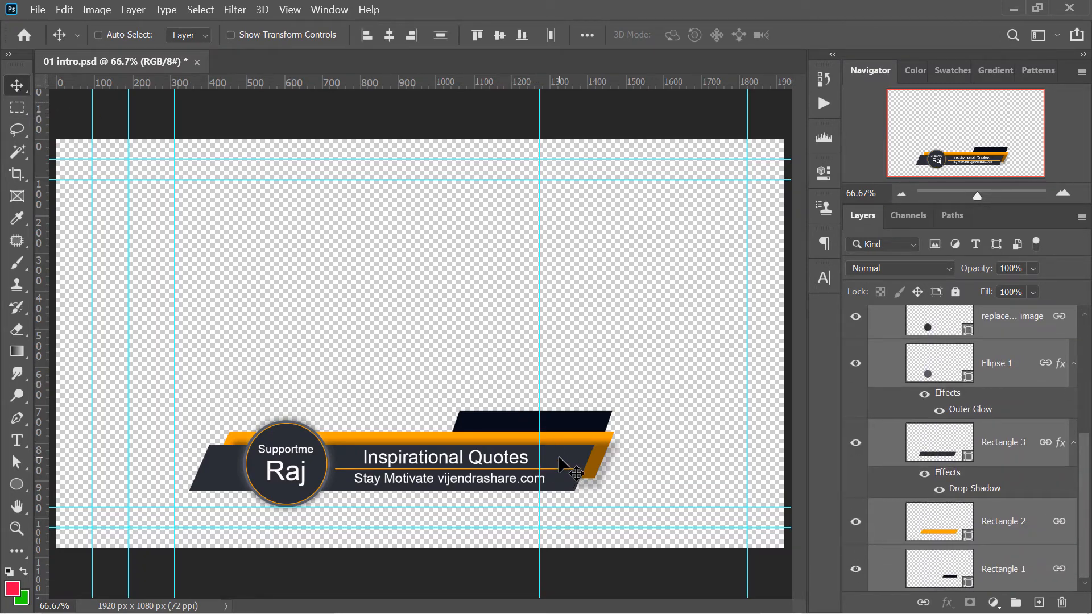
{"action": "left_click_drag", "start_coordinate": [563, 466], "coordinate": [556, 405]}
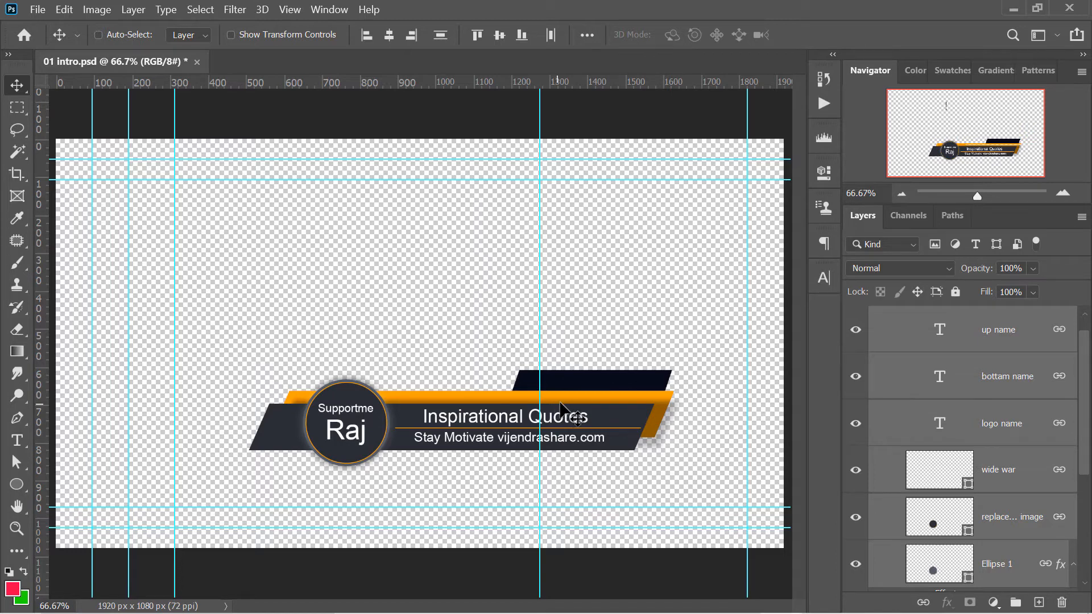
{"action": "left_click_drag", "start_coordinate": [583, 403], "coordinate": [536, 438]}
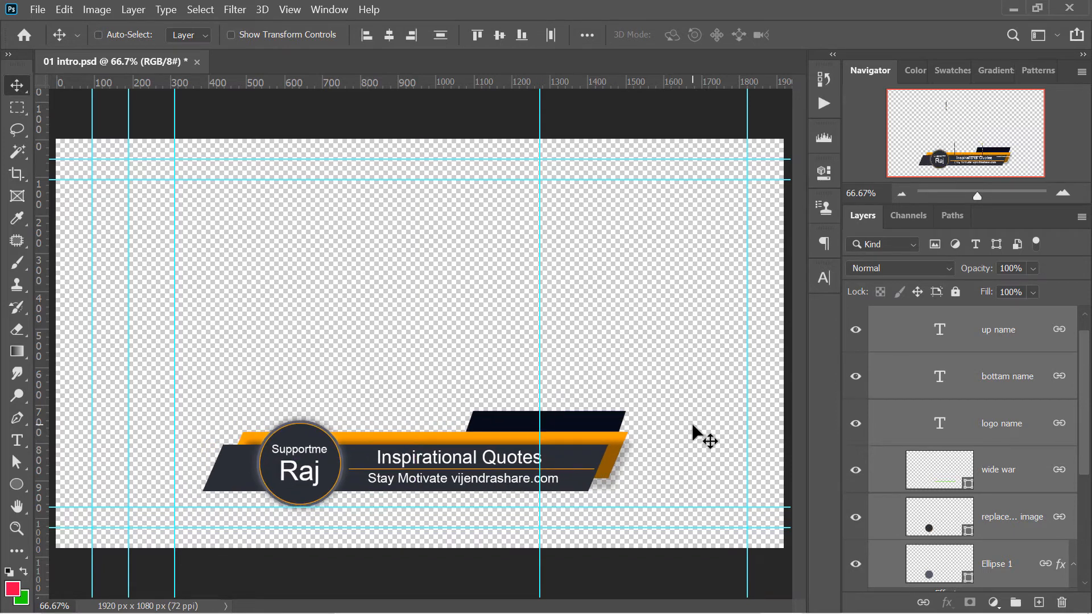
Reselect the layers from up name to Rectangle 1 and unlink them
{"action": "scroll", "coordinate": [1087, 386], "scroll_direction": "up", "scroll_amount": 1}
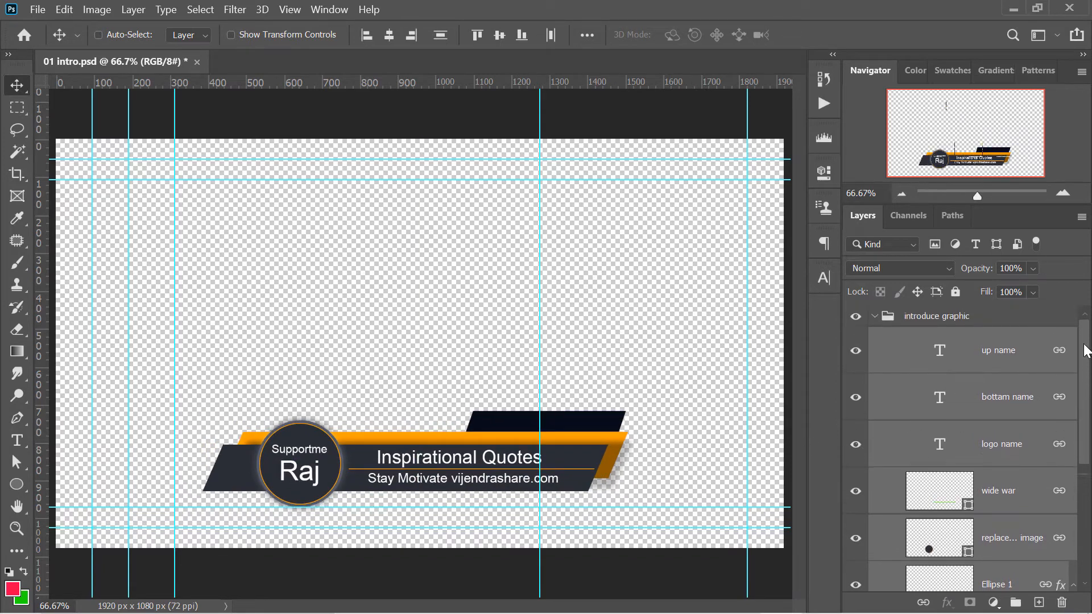
{"action": "left_click", "coordinate": [1027, 362]}
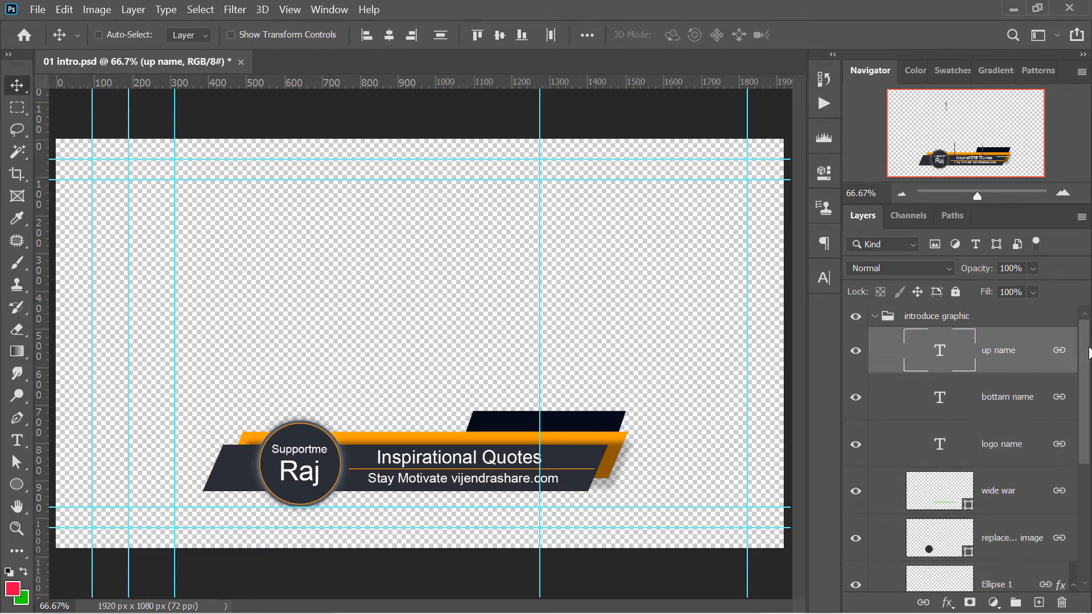
{"action": "left_click_drag", "start_coordinate": [1089, 353], "coordinate": [1089, 546]}
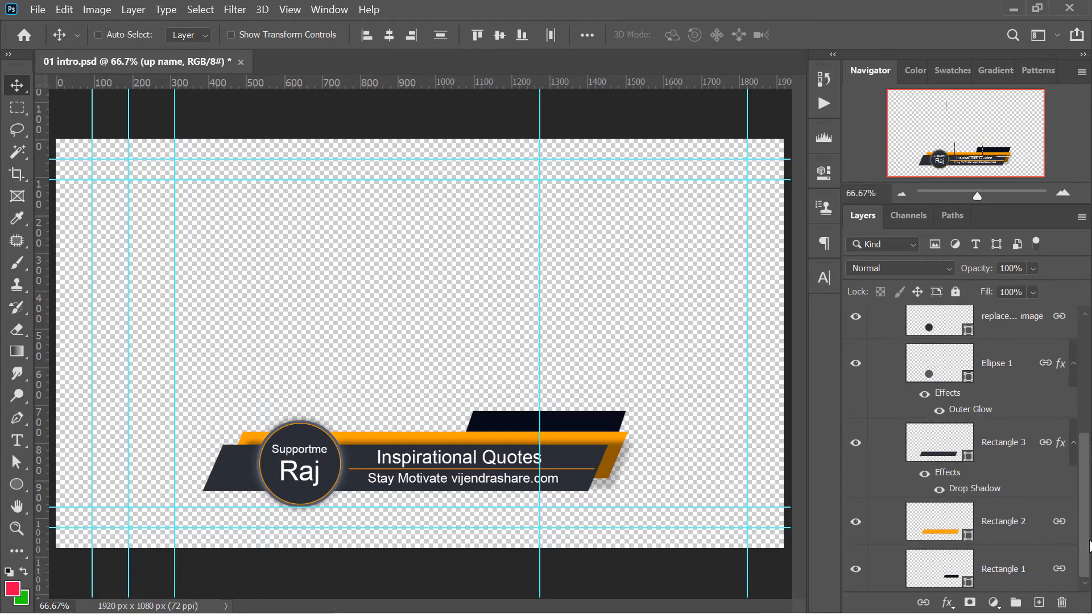
{"action": "left_click", "coordinate": [1012, 572], "text": "shift"}
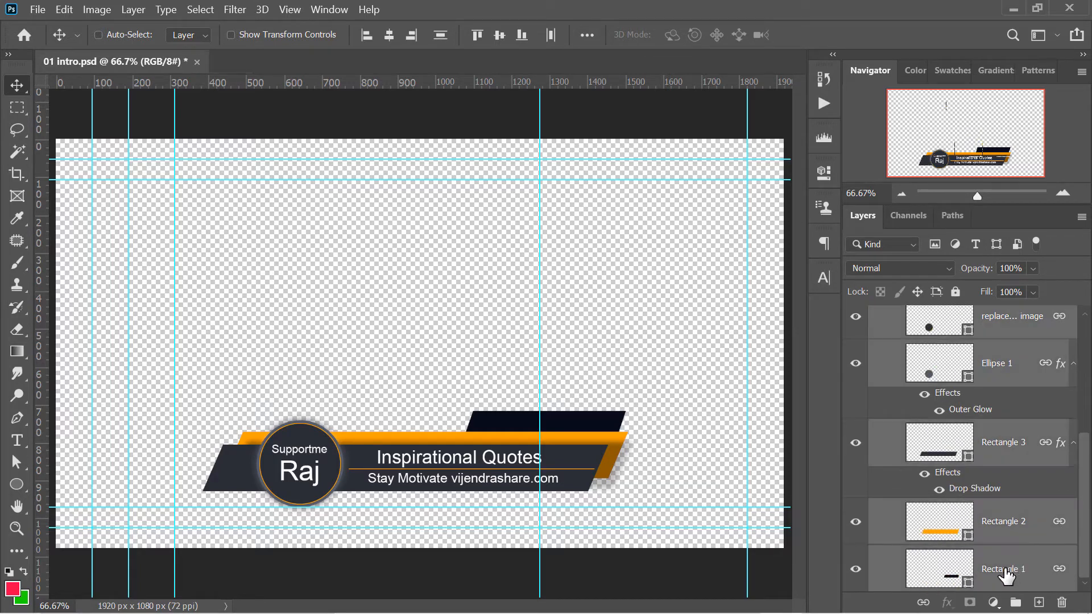
{"action": "left_click", "coordinate": [922, 603]}
Link the selected group layers with the Link Layers command, and unlink them with Unlink Layers
{"action": "scroll", "coordinate": [1012, 377], "scroll_direction": "up", "scroll_amount": 5}
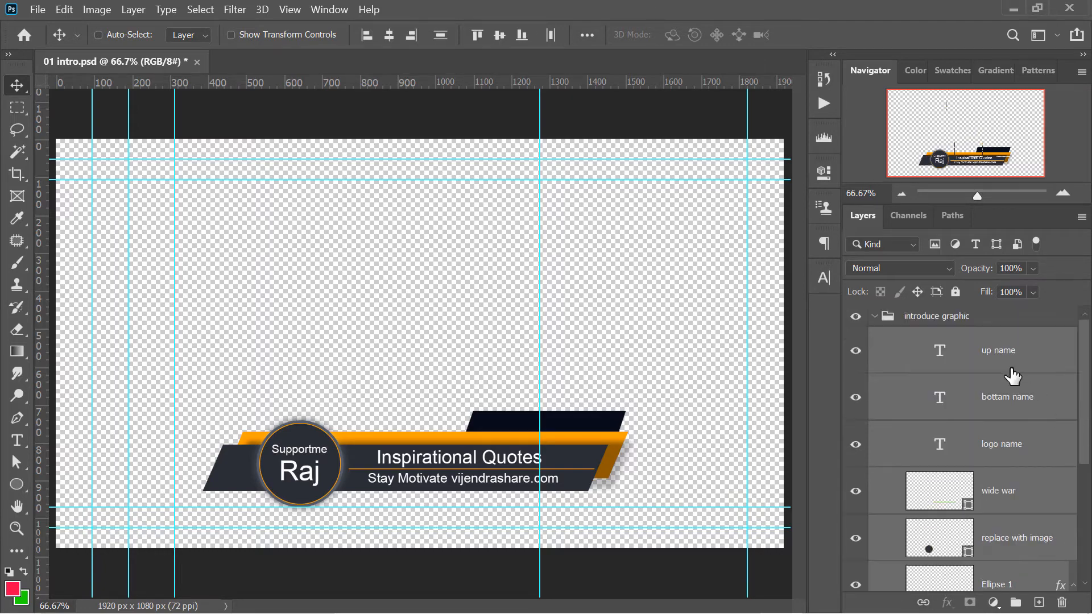
{"action": "right_click", "coordinate": [1005, 352]}
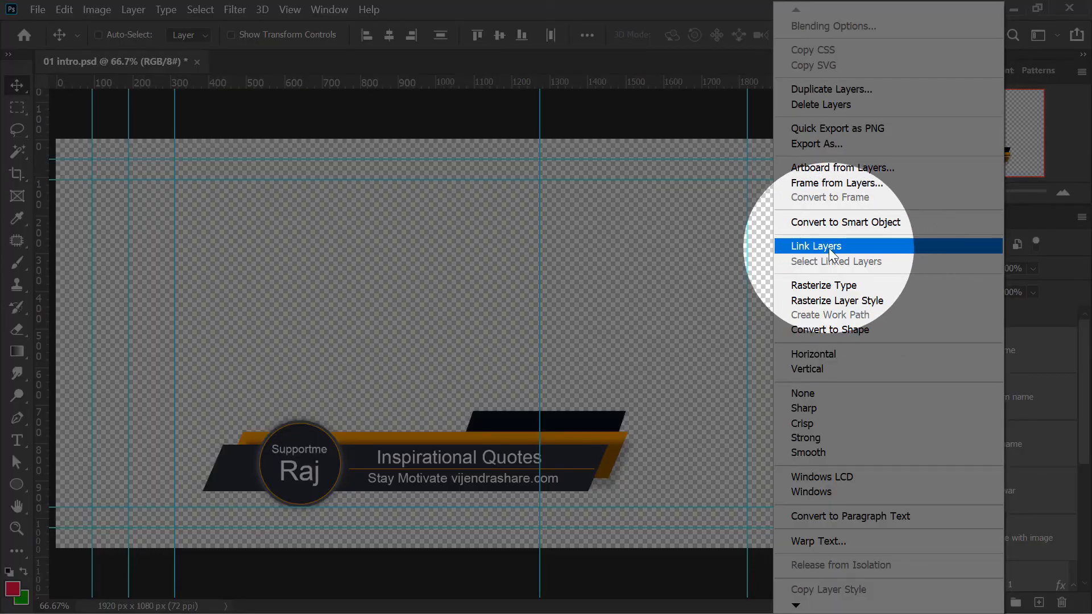
{"action": "left_click", "coordinate": [828, 247]}
{"action": "right_click", "coordinate": [986, 355]}
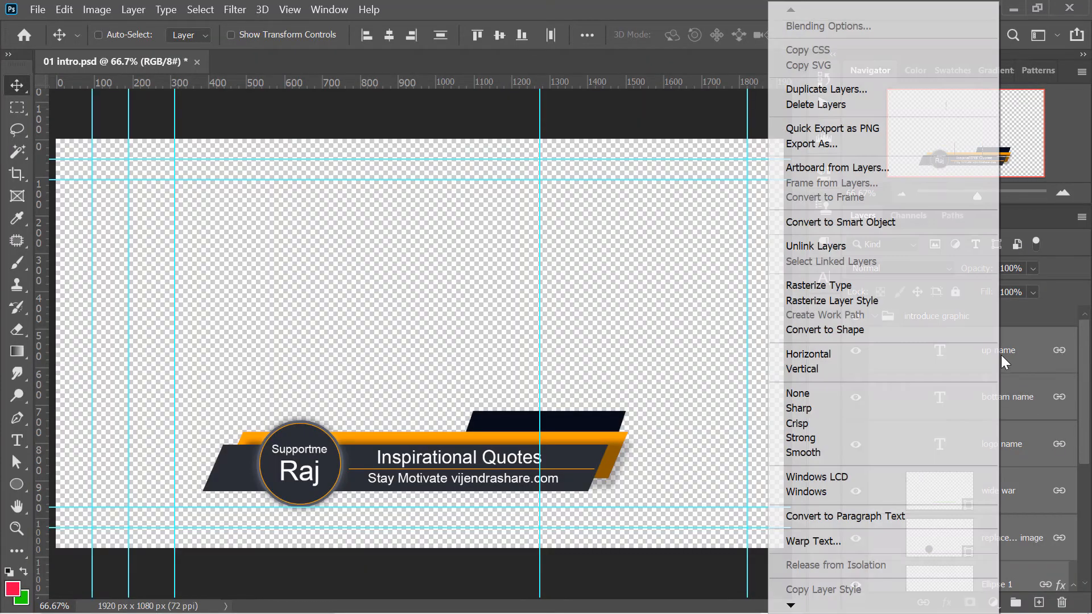
{"action": "left_click", "coordinate": [842, 248]}
{"action": "scroll", "coordinate": [887, 444], "scroll_direction": "down", "scroll_amount": 2}
{"action": "left_click_drag", "start_coordinate": [1089, 430], "coordinate": [1085, 387]}
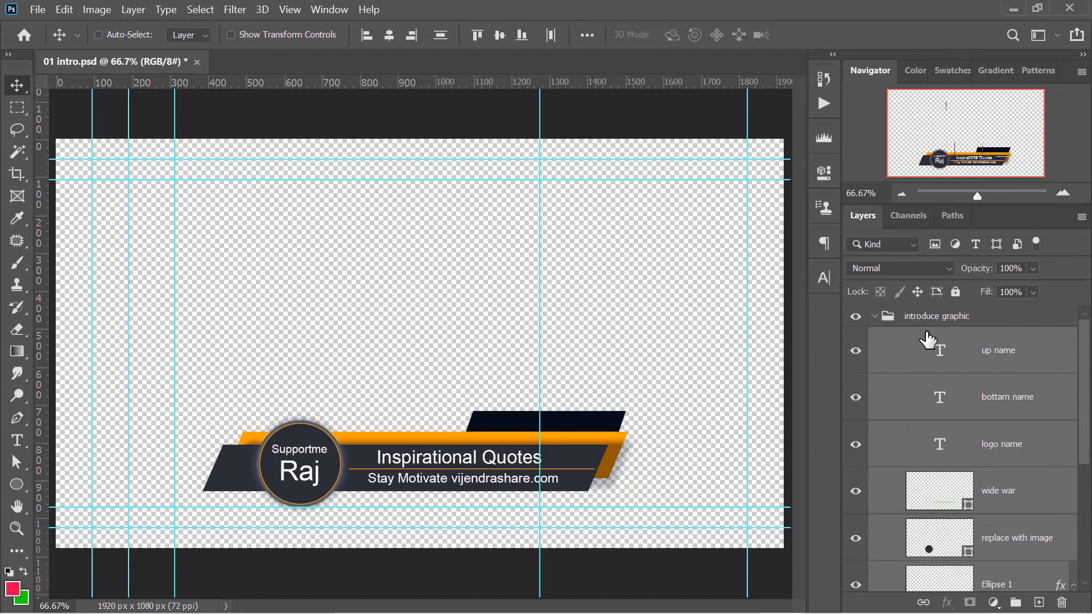
Collapse the introduce graphic group and try moving it as a whole with Free Transform
{"action": "left_click", "coordinate": [874, 317]}
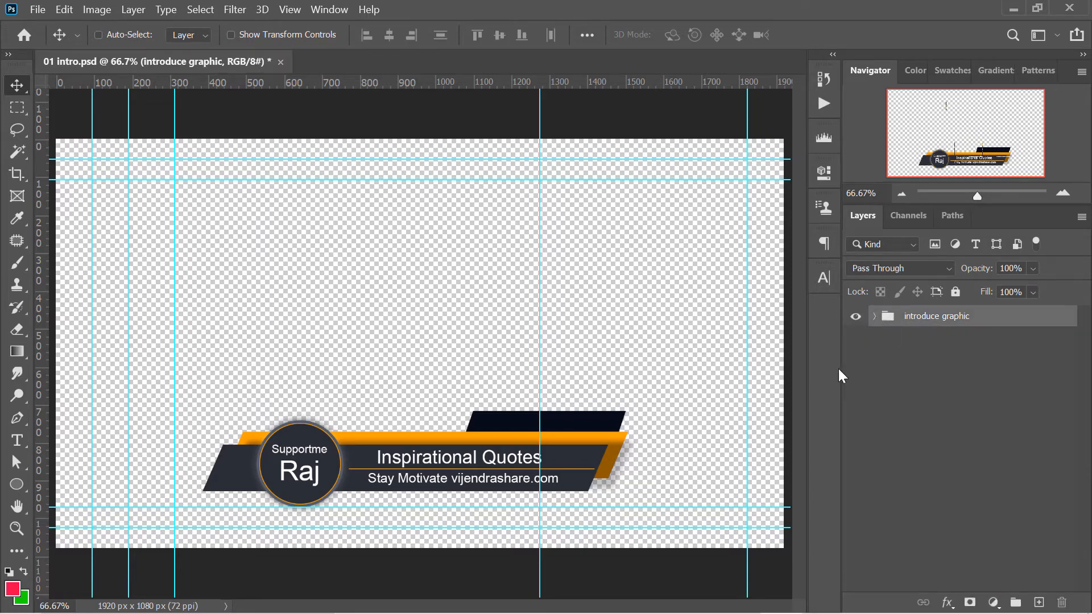
{"action": "key", "text": "ctrl+t"}
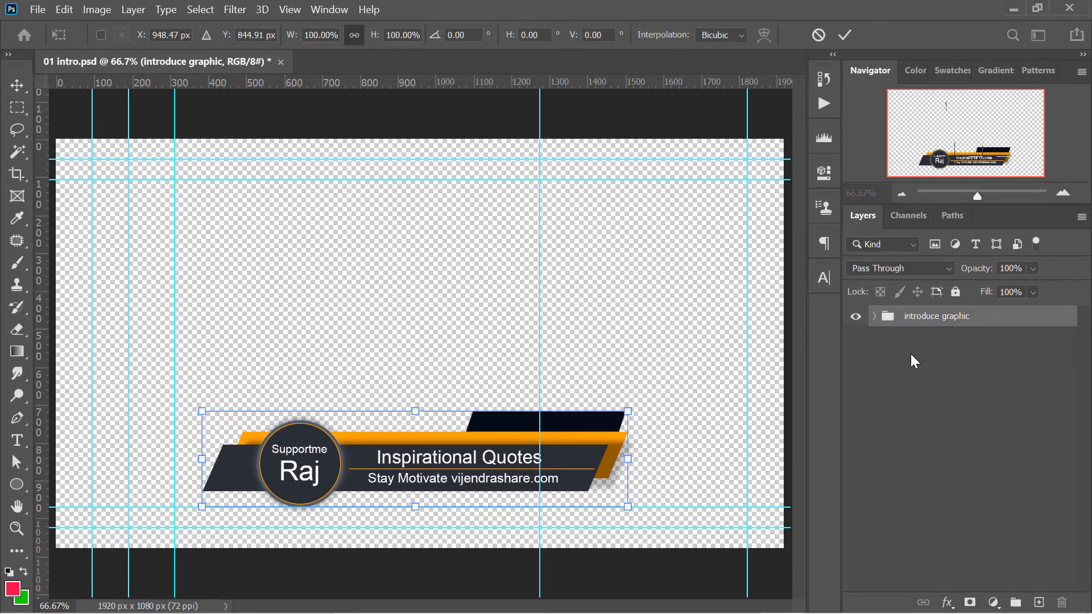
{"action": "left_click_drag", "start_coordinate": [591, 455], "coordinate": [699, 385]}
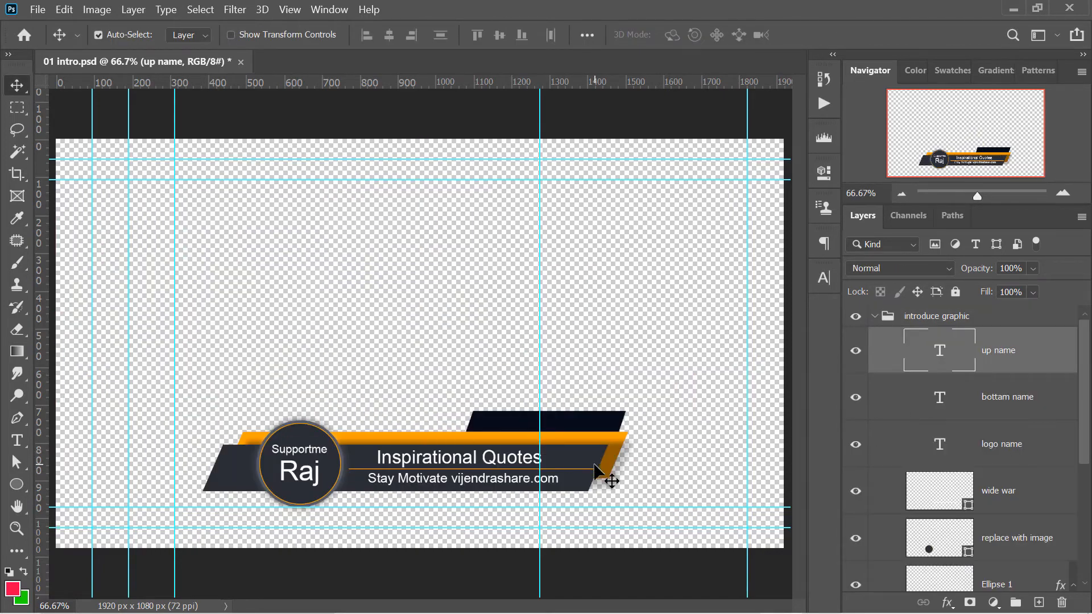
Move the dark bar, orange bar and logo circle apart as unlinked layers, and undo the moves
{"action": "left_click_drag", "start_coordinate": [603, 478], "coordinate": [617, 250]}
{"action": "left_click_drag", "start_coordinate": [557, 443], "coordinate": [356, 307]}
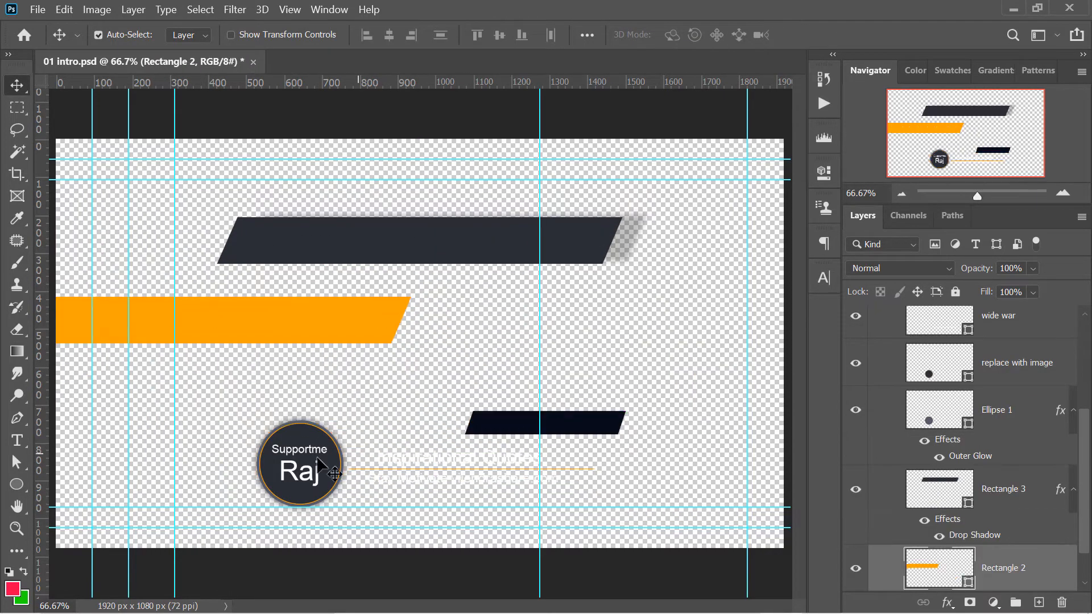
{"action": "left_click_drag", "start_coordinate": [341, 475], "coordinate": [260, 253]}
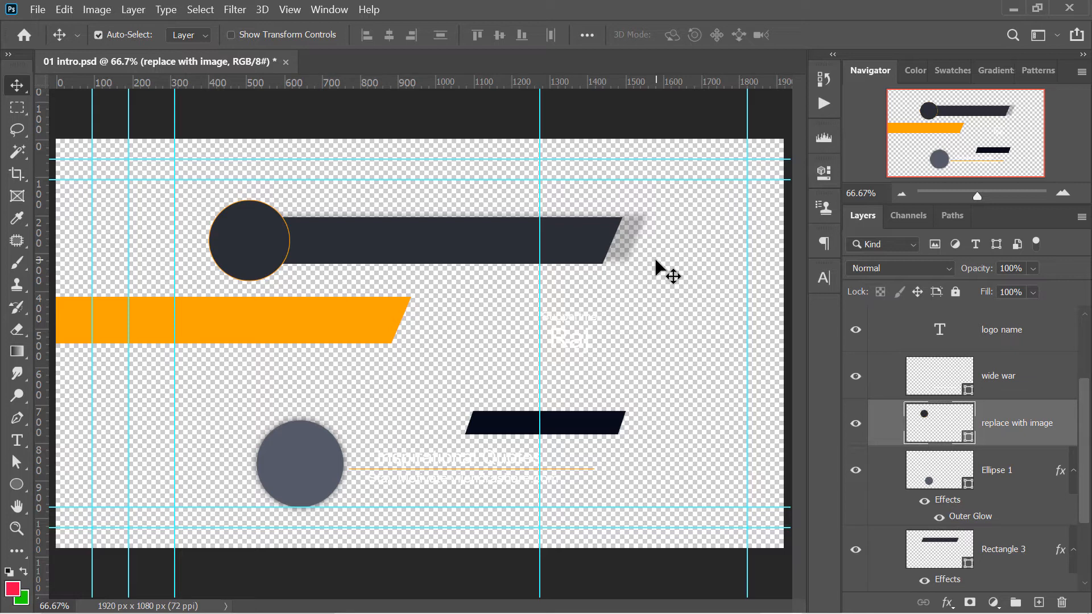
{"action": "key", "text": "ctrl+alt+z"}
{"action": "key", "text": "ctrl+alt+z"}
{"action": "key", "text": "ctrl+alt+z"}
{"action": "key", "text": "ctrl+alt+z"}
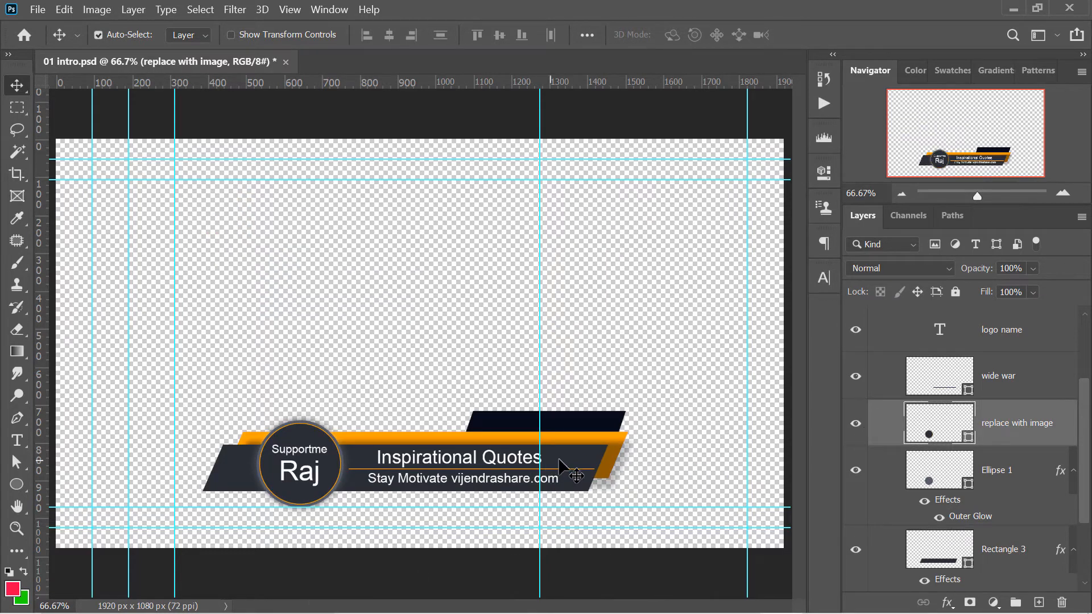
Select only Rectangle 3 and Rectangle 2 and link them together
{"action": "left_click", "coordinate": [616, 453]}
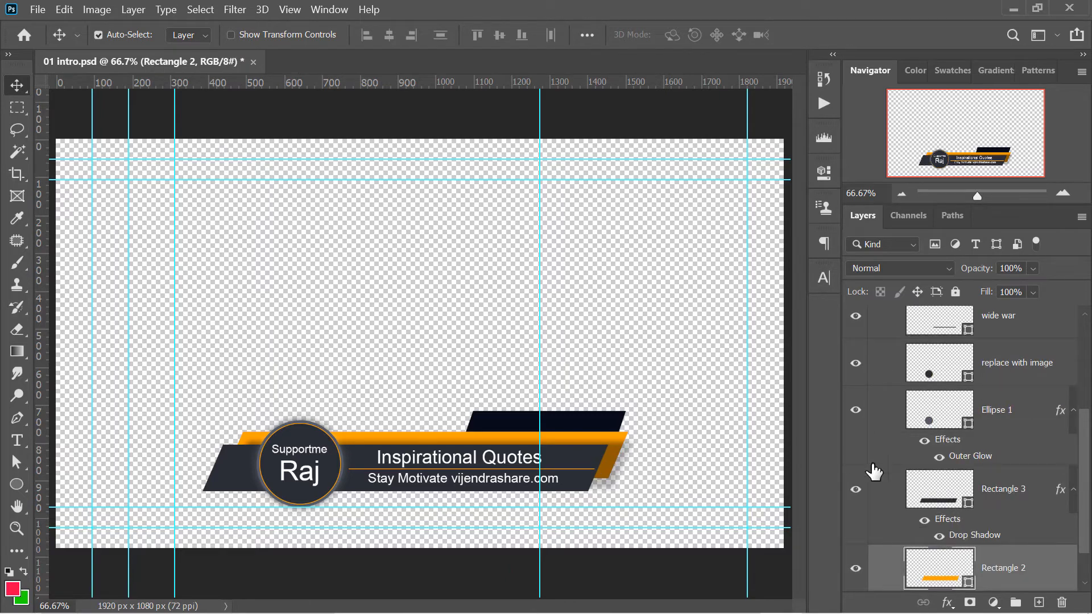
{"action": "left_click", "coordinate": [935, 498]}
{"action": "left_click", "coordinate": [996, 565]}
{"action": "left_click", "coordinate": [1011, 500]}
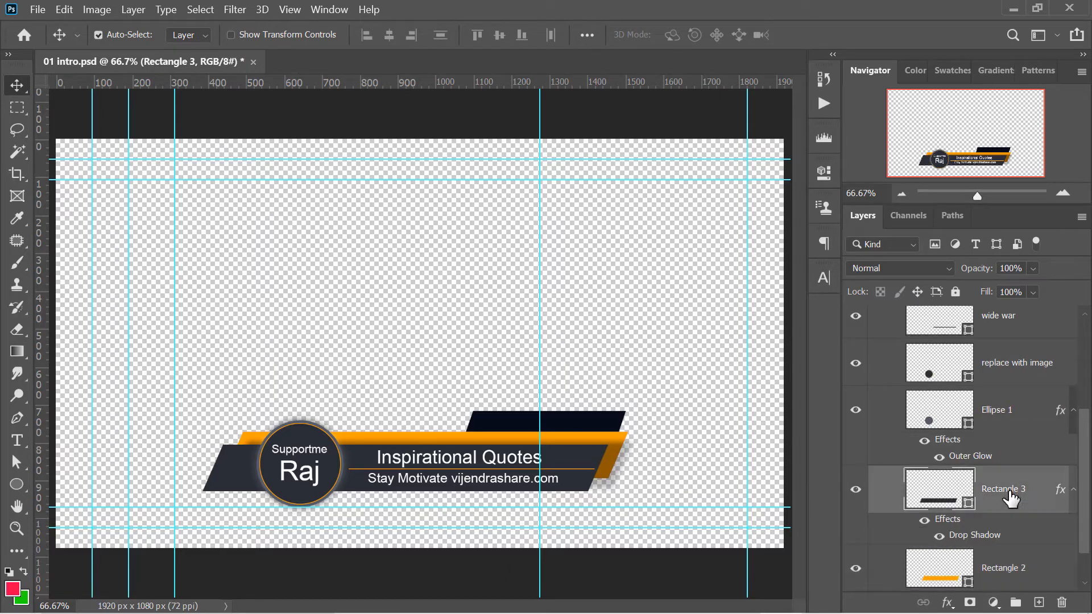
{"action": "left_click_drag", "start_coordinate": [1087, 463], "coordinate": [1087, 488]}
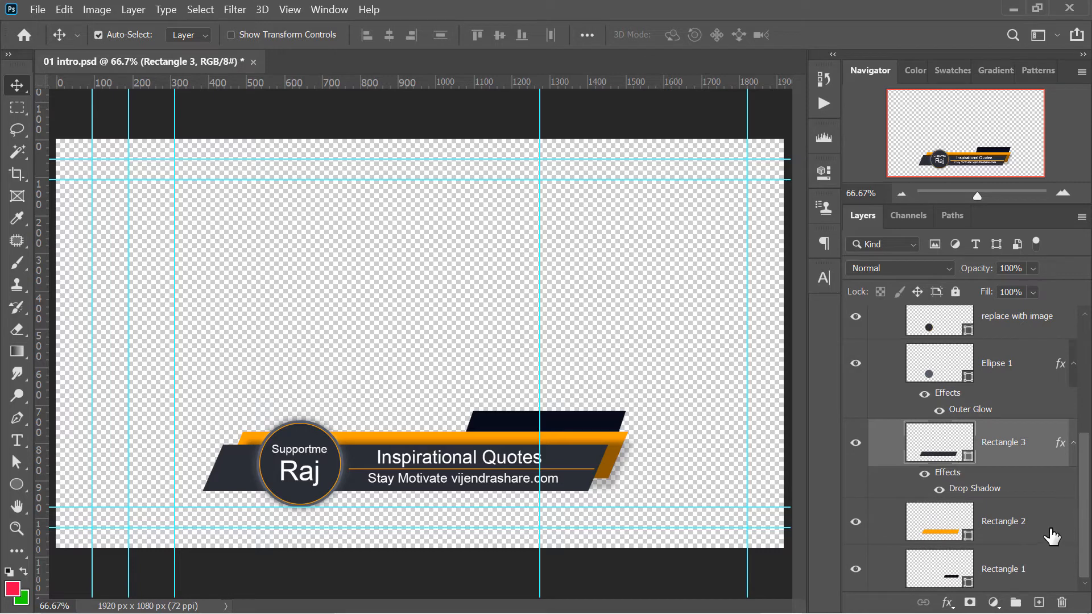
{"action": "left_click", "coordinate": [1030, 533], "text": "shift"}
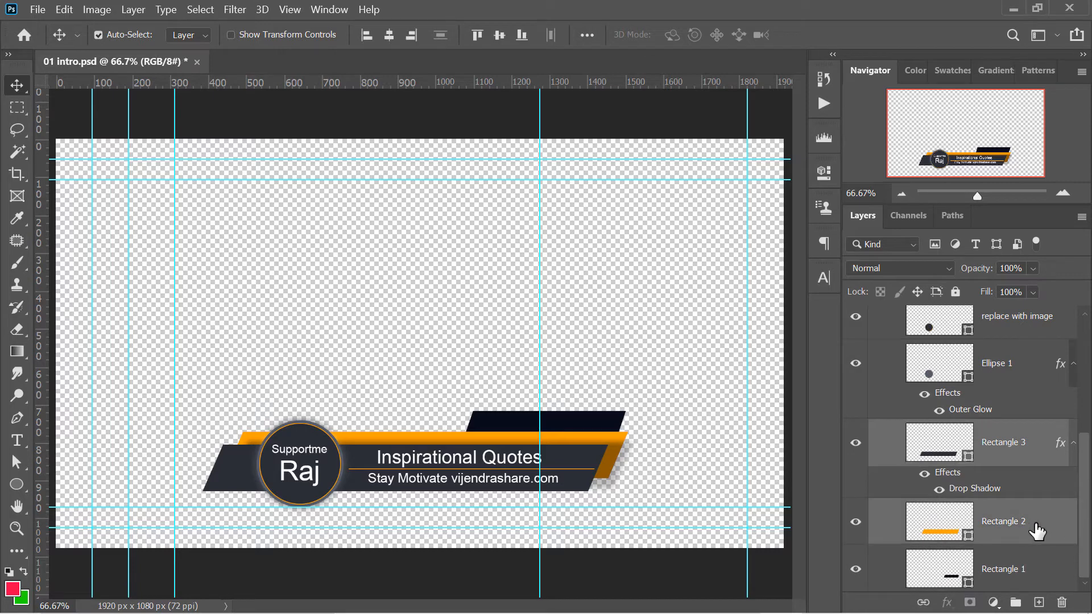
{"action": "left_click", "coordinate": [925, 602]}
Move the linked bars up together and Rectangle 1 separately, and undo back to before they were linked
{"action": "left_click_drag", "start_coordinate": [570, 457], "coordinate": [524, 287]}
{"action": "left_click_drag", "start_coordinate": [595, 419], "coordinate": [688, 227]}
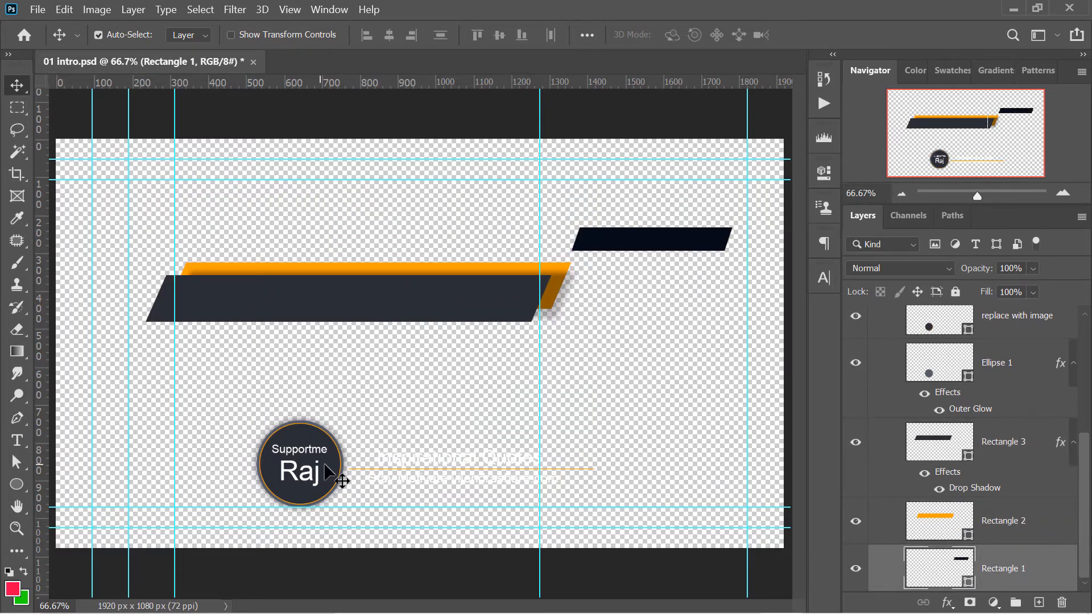
{"action": "key", "text": "ctrl+alt+z"}
{"action": "key", "text": "ctrl+alt+z"}
{"action": "key", "text": "ctrl+alt+z"}
{"action": "key", "text": "ctrl+alt+z"}
{"action": "key", "text": "ctrl+alt+z"}
{"action": "key", "text": "ctrl+alt+z"}
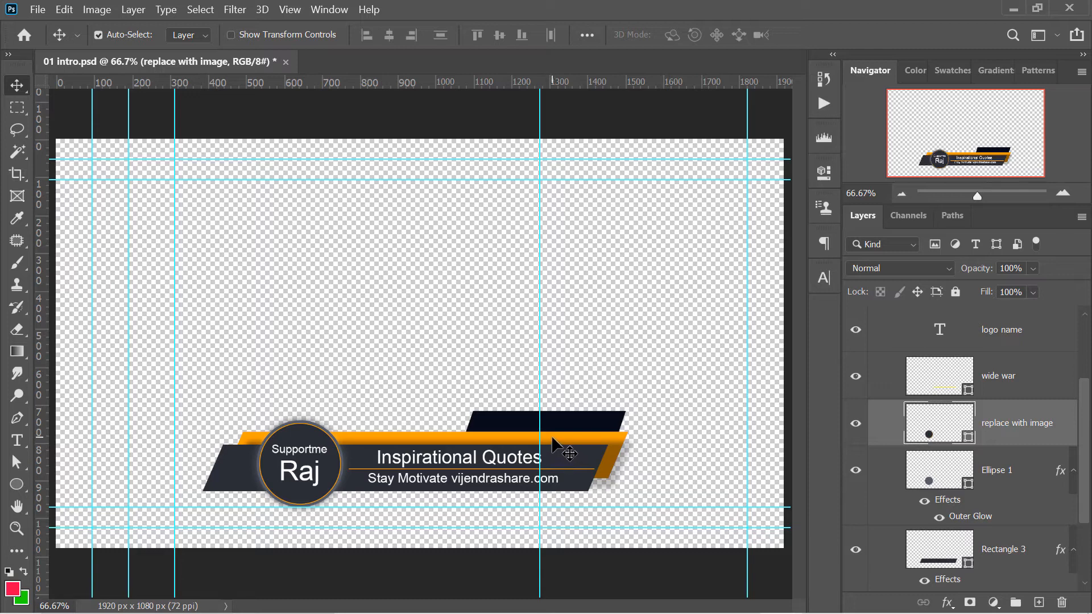
Select every layer from Rectangle 1 up to up name again and link them all
{"action": "scroll", "coordinate": [1067, 524], "scroll_direction": "down", "scroll_amount": 2}
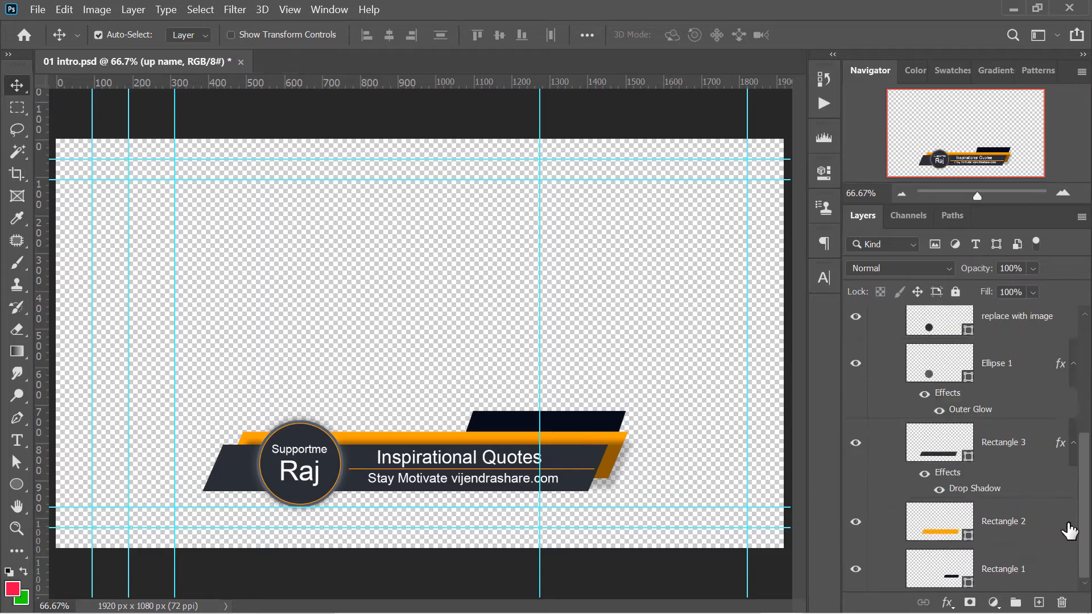
{"action": "left_click", "coordinate": [1046, 567]}
{"action": "scroll", "coordinate": [1084, 483], "scroll_direction": "up", "scroll_amount": 1}
{"action": "scroll", "coordinate": [1080, 455], "scroll_direction": "up", "scroll_amount": 3}
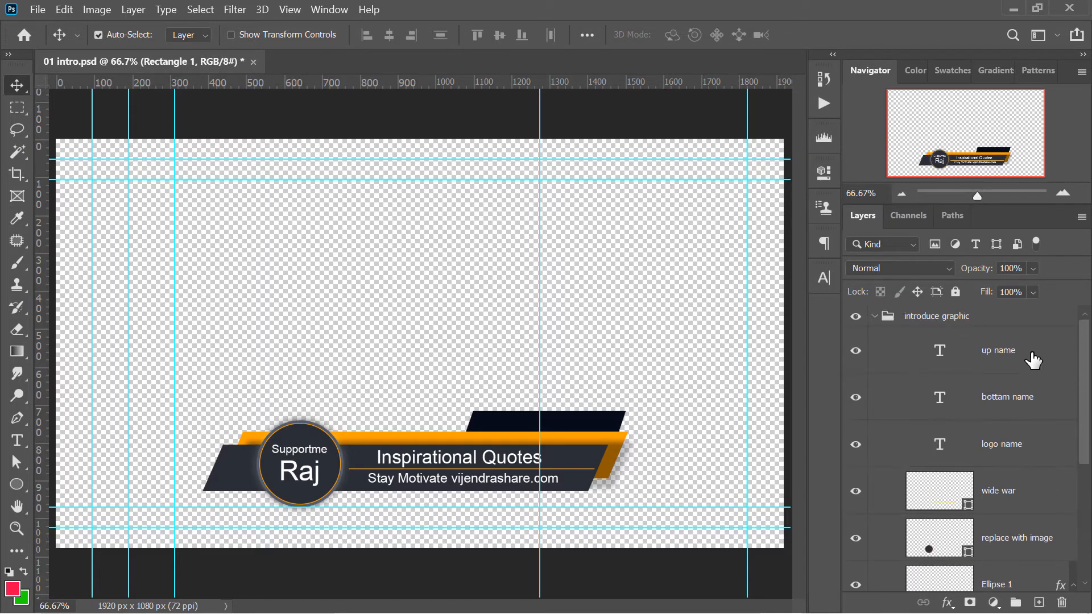
{"action": "left_click", "coordinate": [1010, 360], "text": "shift"}
{"action": "left_click", "coordinate": [922, 603]}
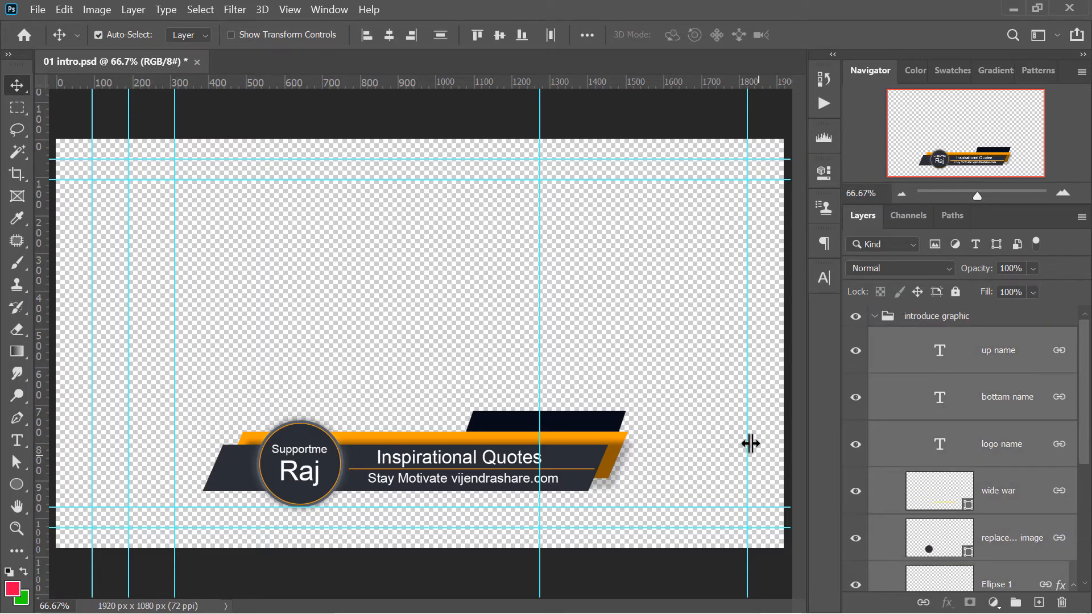
Create a new 1920 x 1080 px document from the HDTV 1080p film and video preset
{"action": "key", "text": "ctrl+n"}
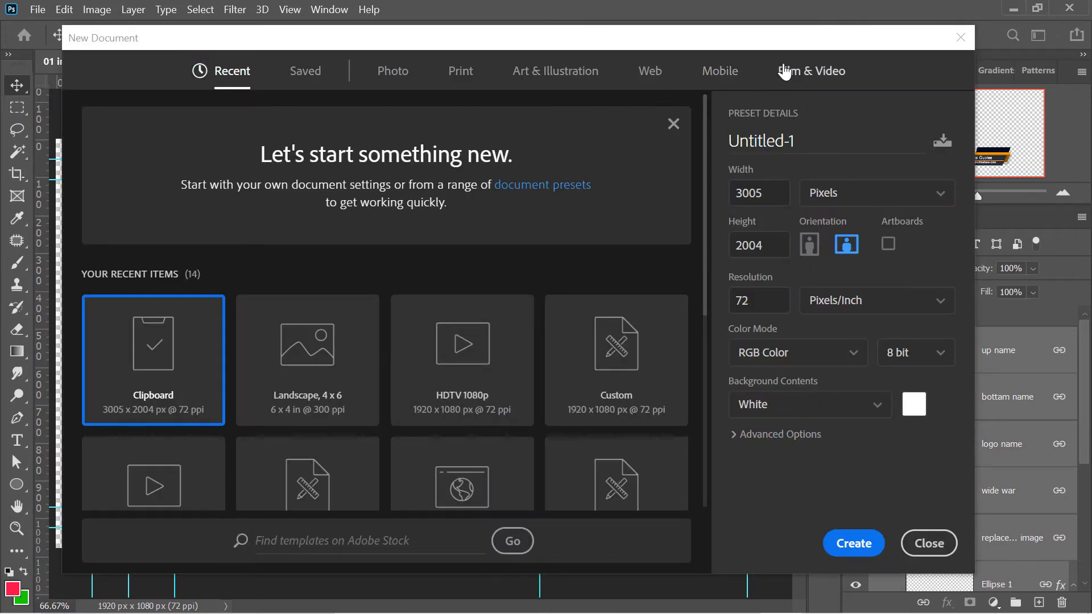
{"action": "left_click", "coordinate": [784, 72]}
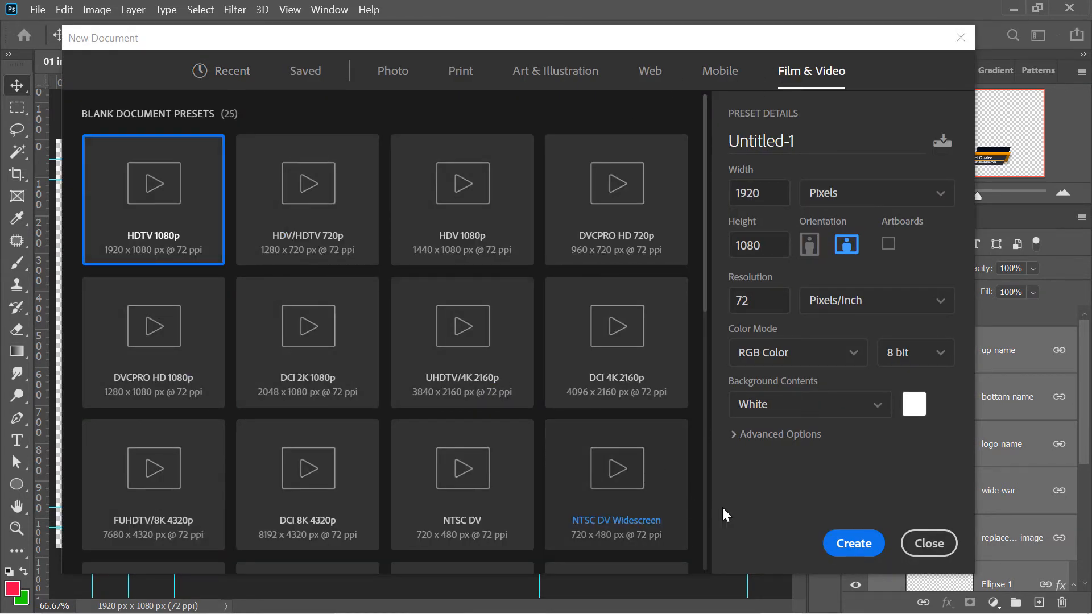
{"action": "left_click", "coordinate": [850, 545]}
Copy the linked layers from 01 intro.psd into the lower part of the new document and unlink them there
{"action": "left_click", "coordinate": [159, 61]}
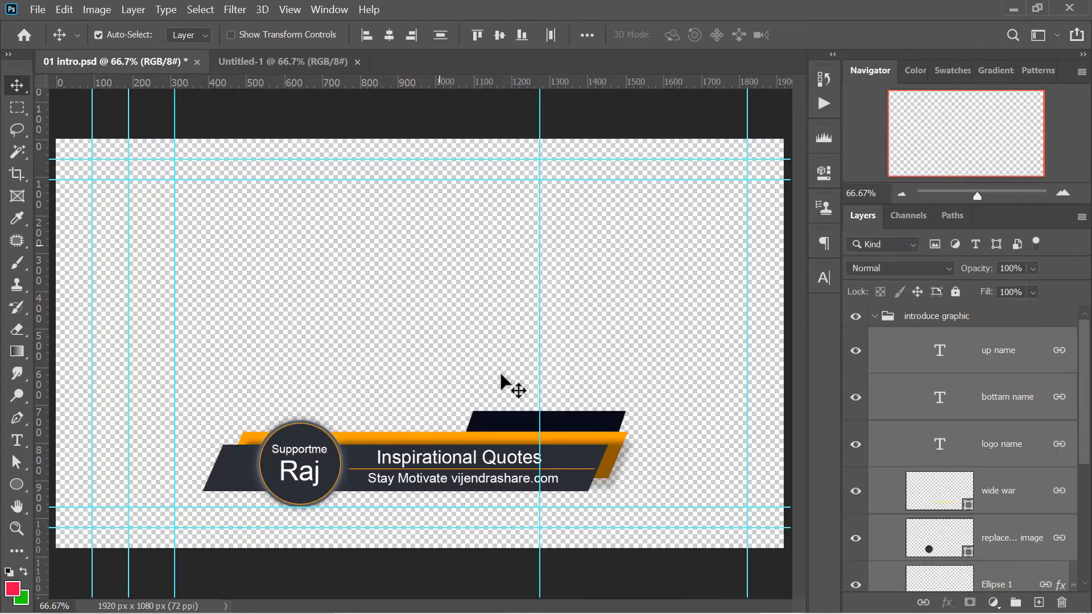
{"action": "left_click_drag", "start_coordinate": [587, 477], "coordinate": [393, 318]}
{"action": "left_click_drag", "start_coordinate": [532, 305], "coordinate": [594, 481]}
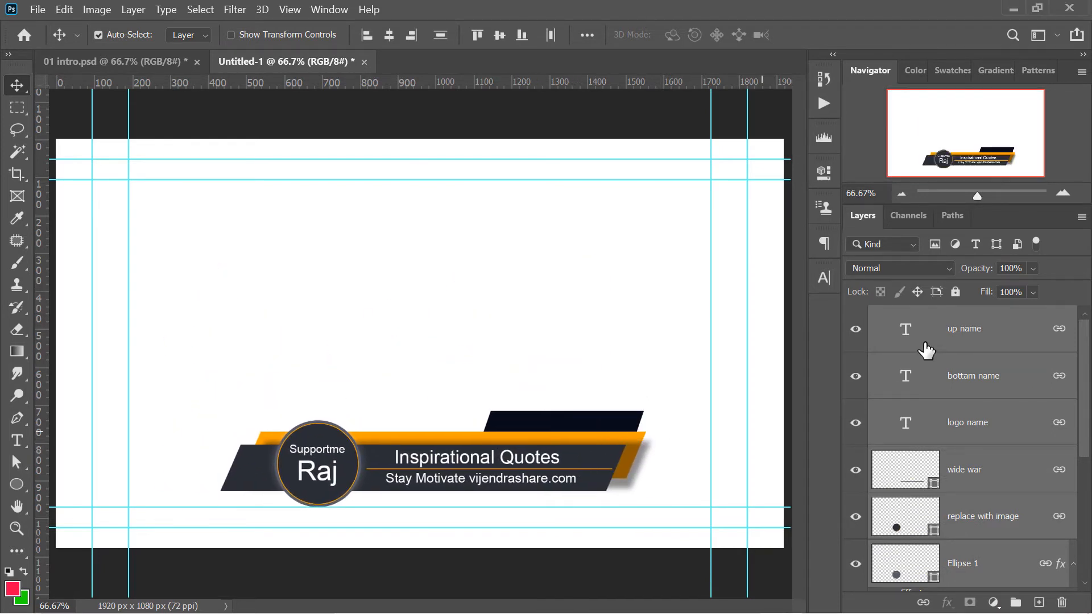
{"action": "left_click", "coordinate": [923, 602]}
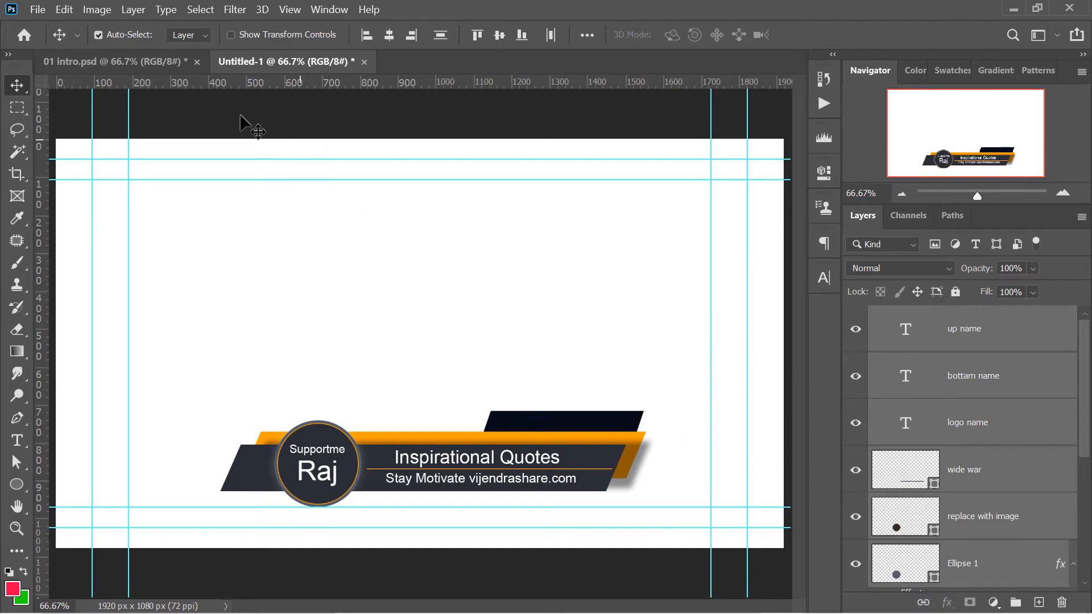
Copy the collapsed introduce graphic group from 01 intro.psd into Untitled-1 and position it above the existing banner
{"action": "left_click", "coordinate": [168, 63]}
{"action": "left_click", "coordinate": [877, 316]}
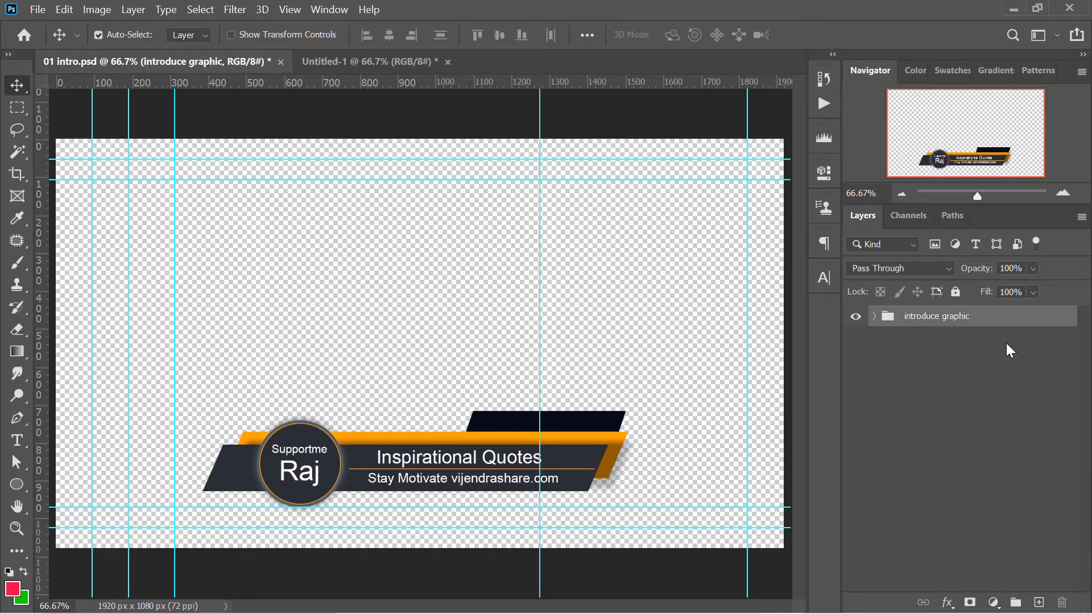
{"action": "key", "text": "ctrl"}
{"action": "left_click_drag", "start_coordinate": [931, 324], "coordinate": [588, 317]}
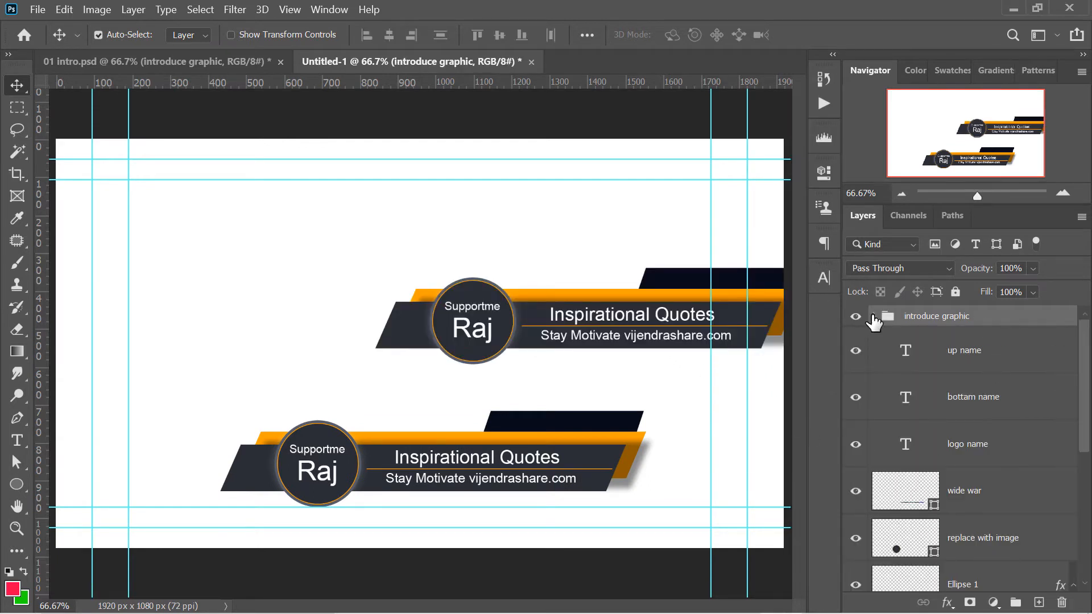
{"action": "key", "text": "ctrl+t"}
{"action": "left_click_drag", "start_coordinate": [748, 320], "coordinate": [583, 279]}
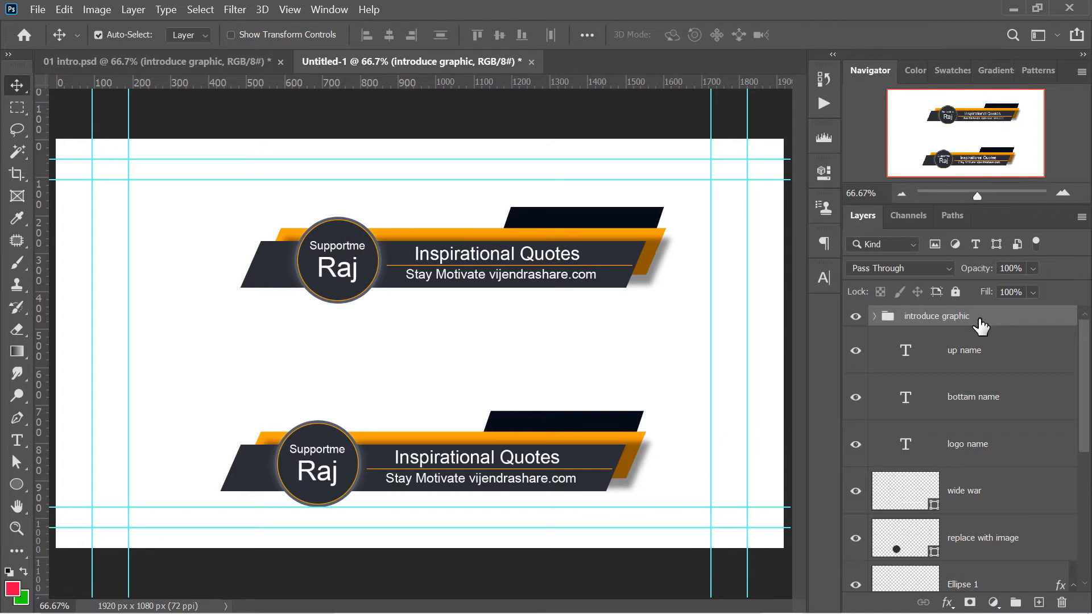
Duplicate the introduce graphic group and move the copy down between the two banners
{"action": "key", "text": "ctrl+j"}
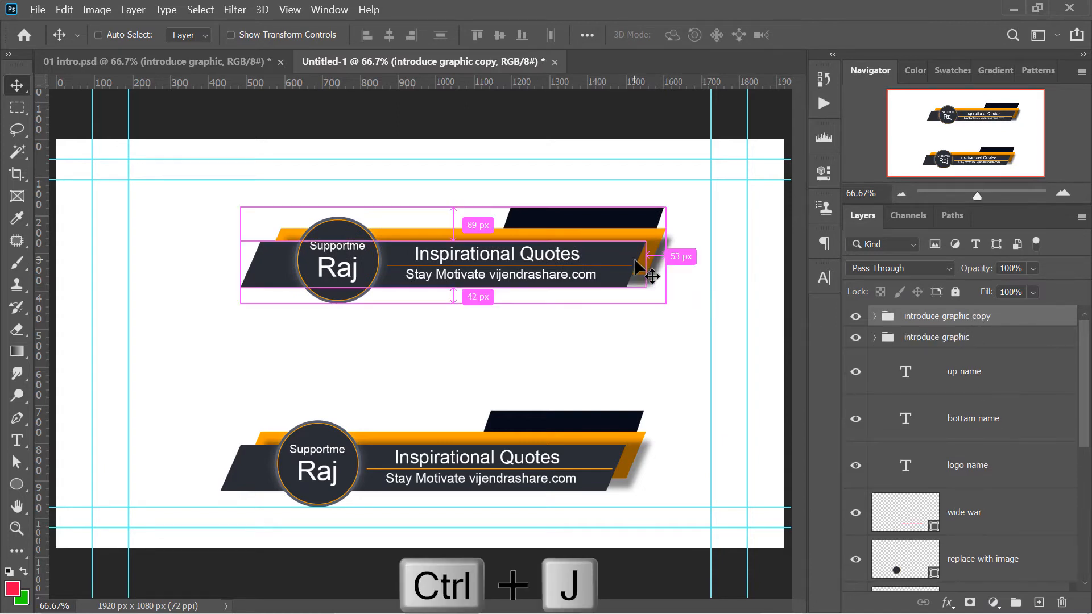
{"action": "key", "text": "ctrl+t"}
{"action": "left_click_drag", "start_coordinate": [616, 254], "coordinate": [603, 336]}
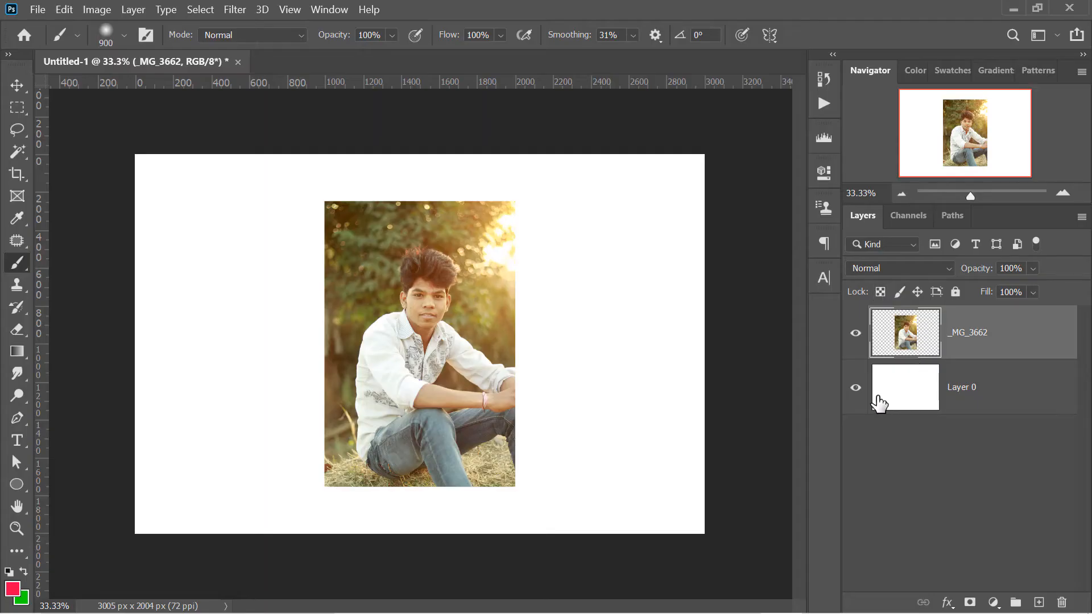
Hide Layer 0 and brush a red horizontal stroke across the _MG_3662 photo with its transparent pixels locked
{"action": "left_click", "coordinate": [856, 389]}
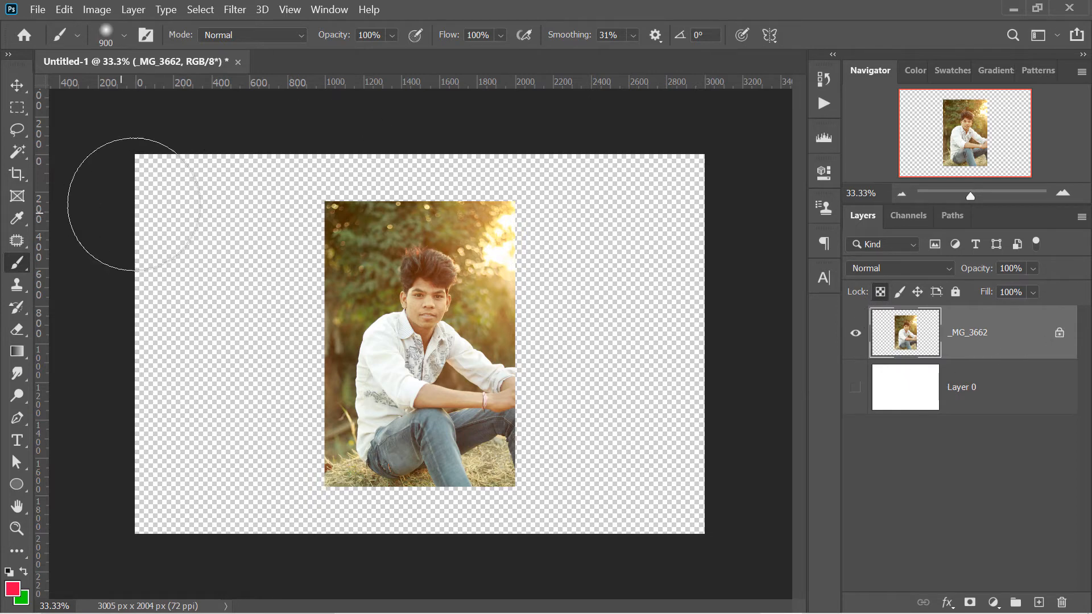
{"action": "key", "text": "bracketleft"}
{"action": "key", "text": "bracketleft"}
{"action": "key", "text": "bracketleft"}
{"action": "key", "text": "bracketleft"}
{"action": "key", "text": "bracketleft"}
{"action": "key", "text": "bracketleft"}
{"action": "key", "text": "bracketleft"}
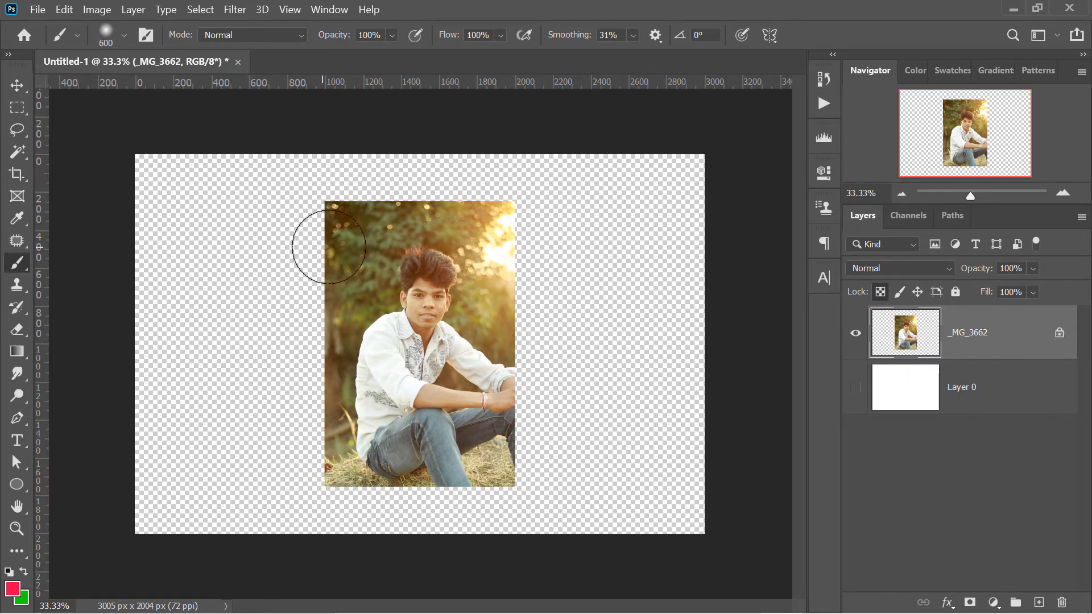
{"action": "left_click_drag", "start_coordinate": [178, 266], "coordinate": [701, 260]}
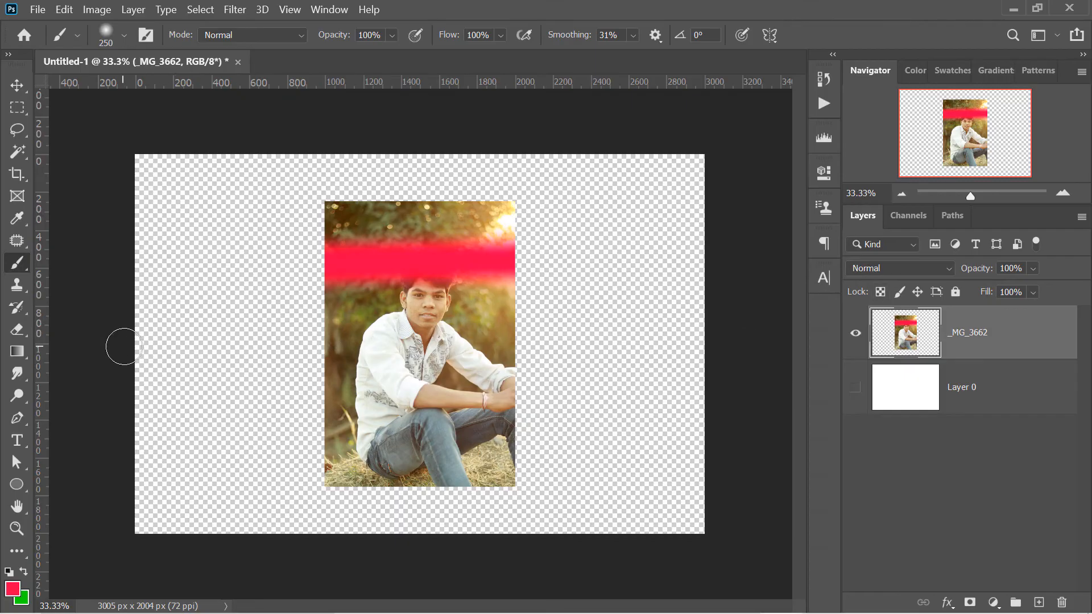
Paint red strokes across the canvas with _MG_3662's transparent pixels unlocked, undo them, and lock the transparent pixels again
{"action": "mouse_move", "coordinate": [124, 346]}
{"action": "left_mouse_down"}
{"action": "mouse_move", "coordinate": [629, 329]}
{"action": "mouse_move", "coordinate": [803, 337]}
{"action": "left_mouse_up"}
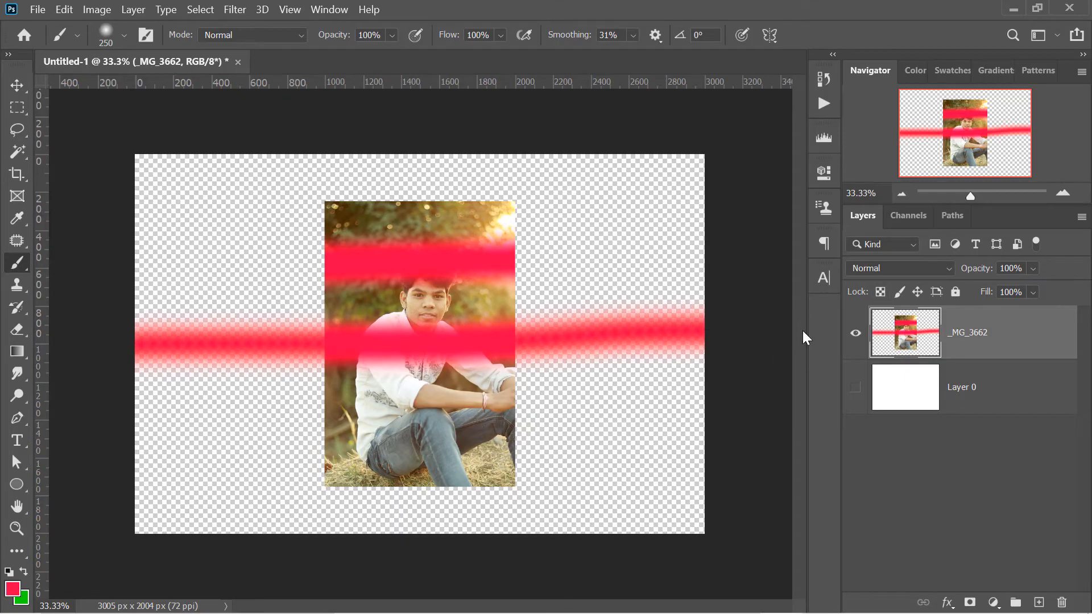
{"action": "mouse_move", "coordinate": [312, 180]}
{"action": "left_mouse_down"}
{"action": "mouse_move", "coordinate": [246, 232]}
{"action": "mouse_move", "coordinate": [292, 386]}
{"action": "mouse_move", "coordinate": [630, 432]}
{"action": "mouse_move", "coordinate": [660, 269]}
{"action": "mouse_move", "coordinate": [385, 163]}
{"action": "mouse_move", "coordinate": [59, 285]}
{"action": "mouse_move", "coordinate": [134, 363]}
{"action": "left_mouse_up"}
{"action": "key", "text": "ctrl+z"}
{"action": "key", "text": "ctrl+z"}
{"action": "key", "text": "ctrl+z"}
{"action": "key", "text": "/"}
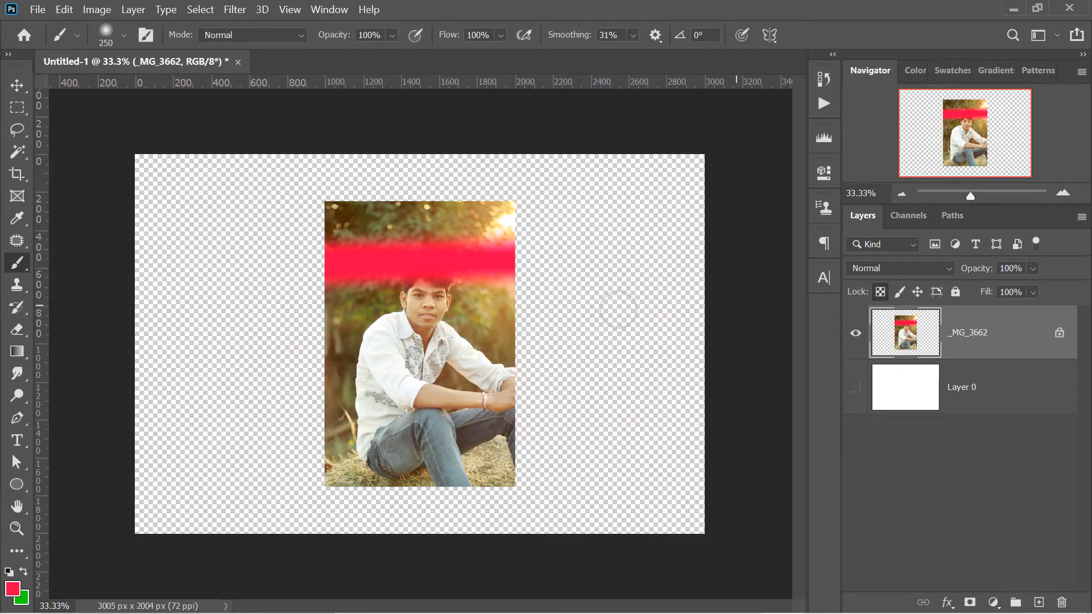
{"action": "mouse_move", "coordinate": [318, 324]}
{"action": "left_mouse_down"}
{"action": "mouse_move", "coordinate": [335, 356]}
{"action": "mouse_move", "coordinate": [570, 190]}
{"action": "mouse_move", "coordinate": [207, 395]}
{"action": "mouse_move", "coordinate": [552, 532]}
{"action": "mouse_move", "coordinate": [341, 477]}
{"action": "mouse_move", "coordinate": [539, 429]}
{"action": "mouse_move", "coordinate": [367, 421]}
{"action": "mouse_move", "coordinate": [427, 222]}
{"action": "left_mouse_up"}
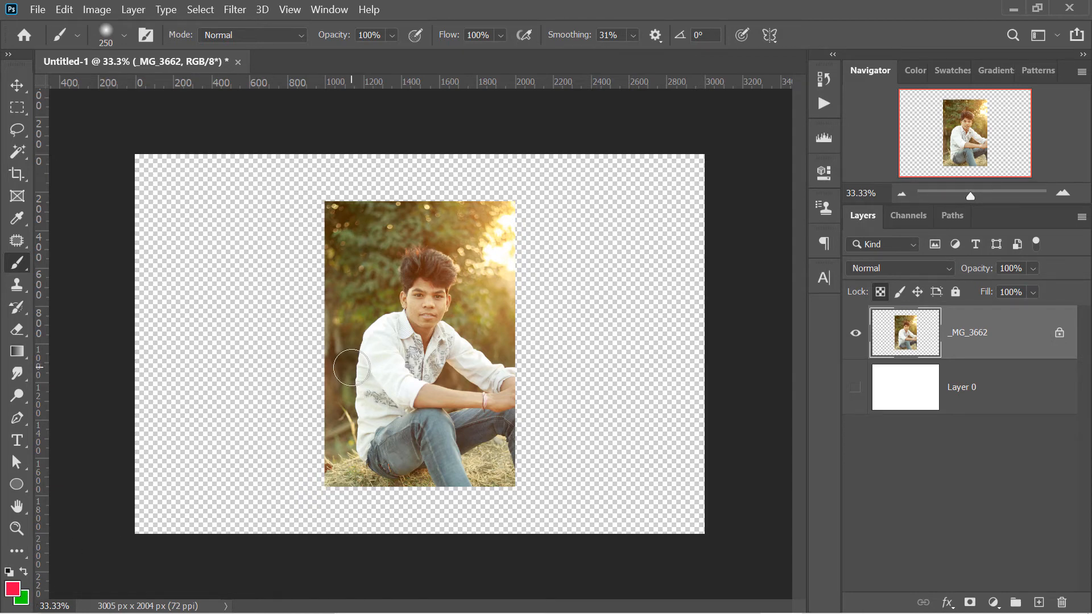
Fill _MG_3662 with the green background color, first with transparent pixels locked and again with them unlocked, undoing each fill
{"action": "key", "text": "ctrl+BackSpace"}
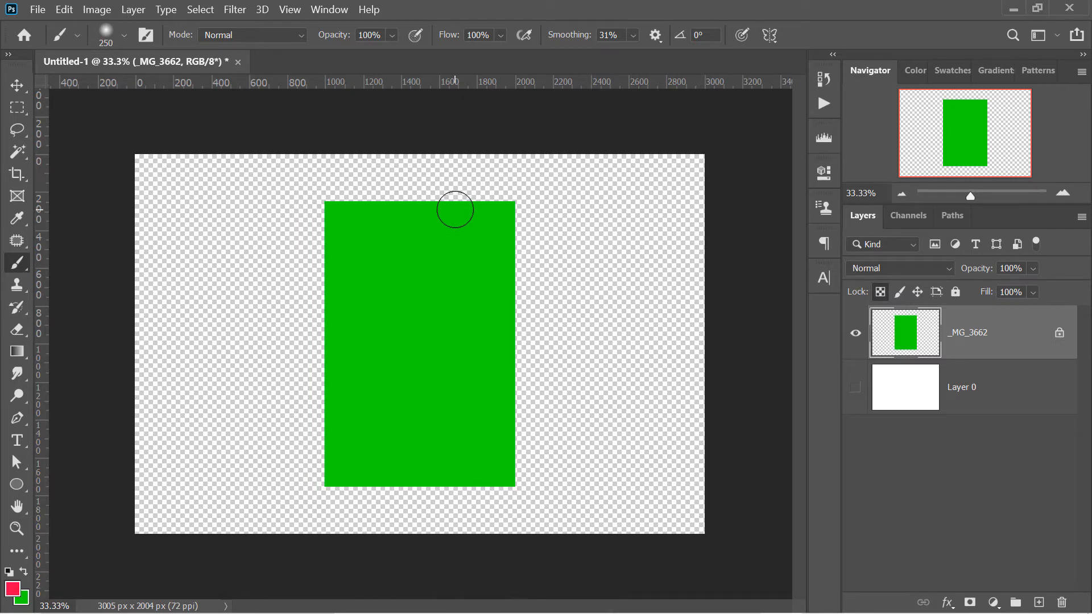
{"action": "key", "text": "ctrl+z"}
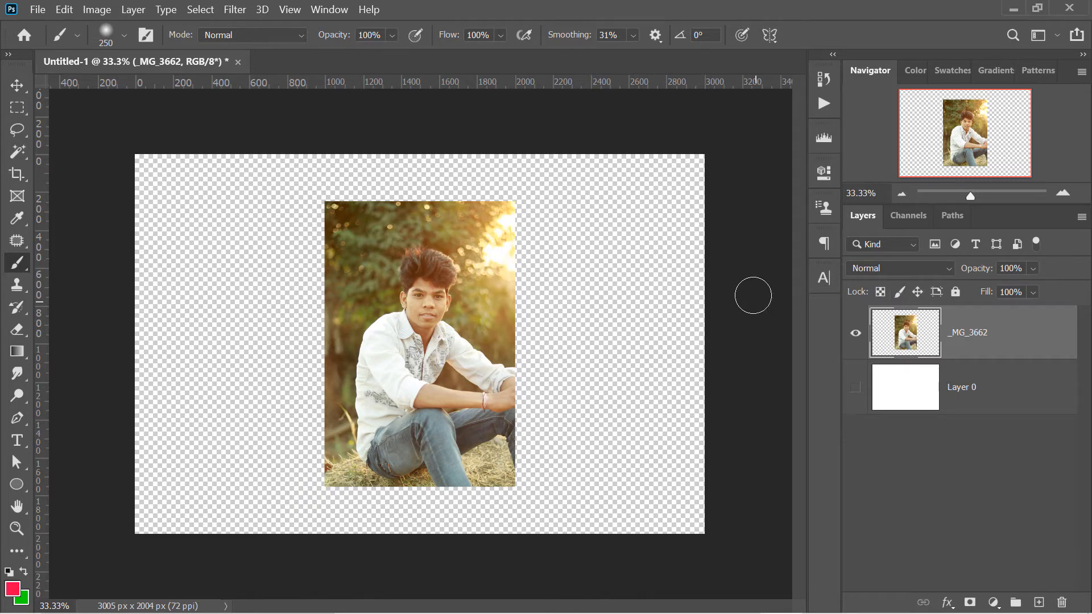
{"action": "key", "text": "ctrl+BackSpace"}
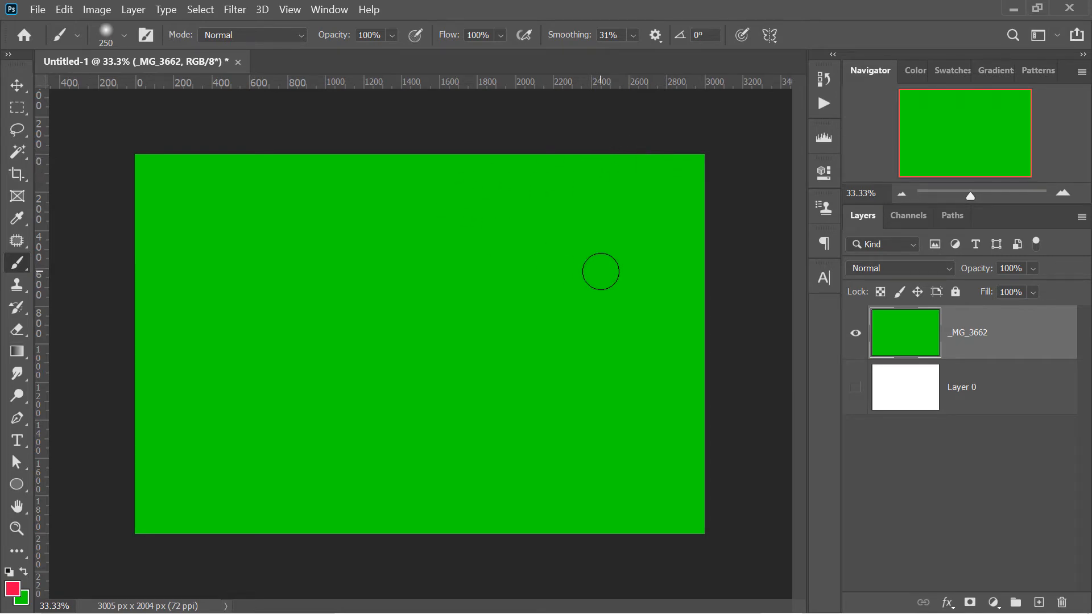
{"action": "key", "text": "ctrl+z"}
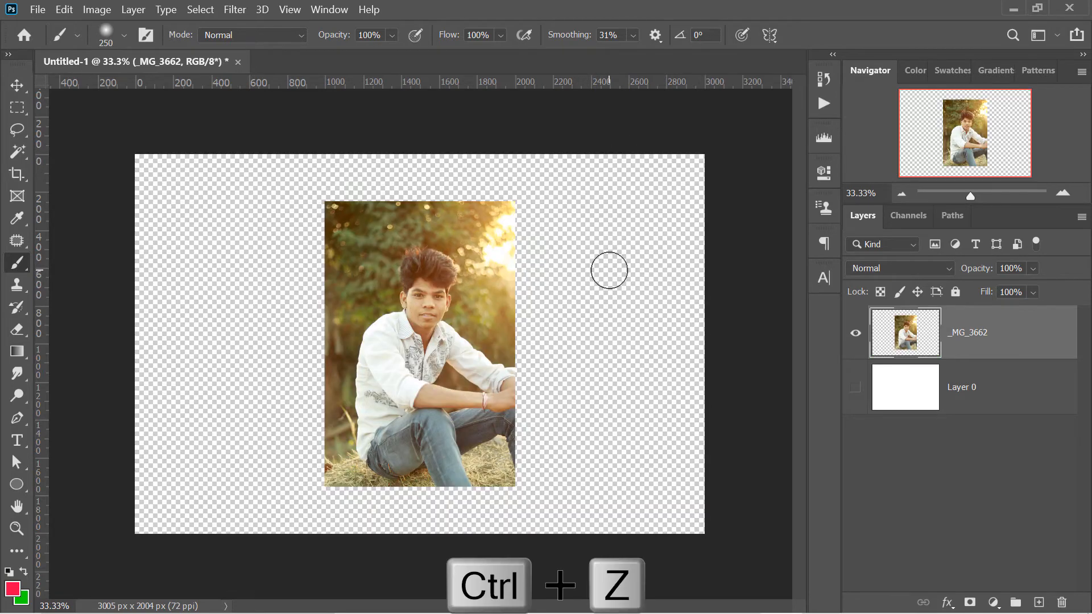
Lock the transparent pixels of _MG_3662, and replace that lock with the image pixels lock
{"action": "left_click", "coordinate": [880, 291]}
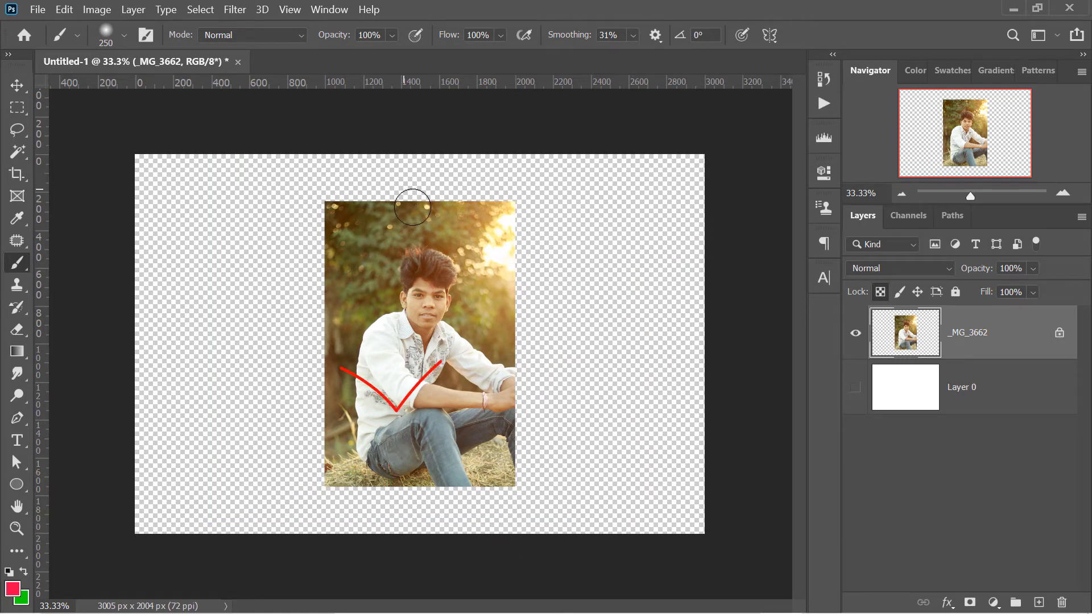
{"action": "mouse_move", "coordinate": [401, 237]}
{"action": "left_mouse_down"}
{"action": "mouse_move", "coordinate": [471, 266]}
{"action": "mouse_move", "coordinate": [364, 278]}
{"action": "mouse_move", "coordinate": [540, 399]}
{"action": "mouse_move", "coordinate": [437, 431]}
{"action": "mouse_move", "coordinate": [403, 302]}
{"action": "mouse_move", "coordinate": [468, 294]}
{"action": "mouse_move", "coordinate": [405, 432]}
{"action": "left_mouse_up"}
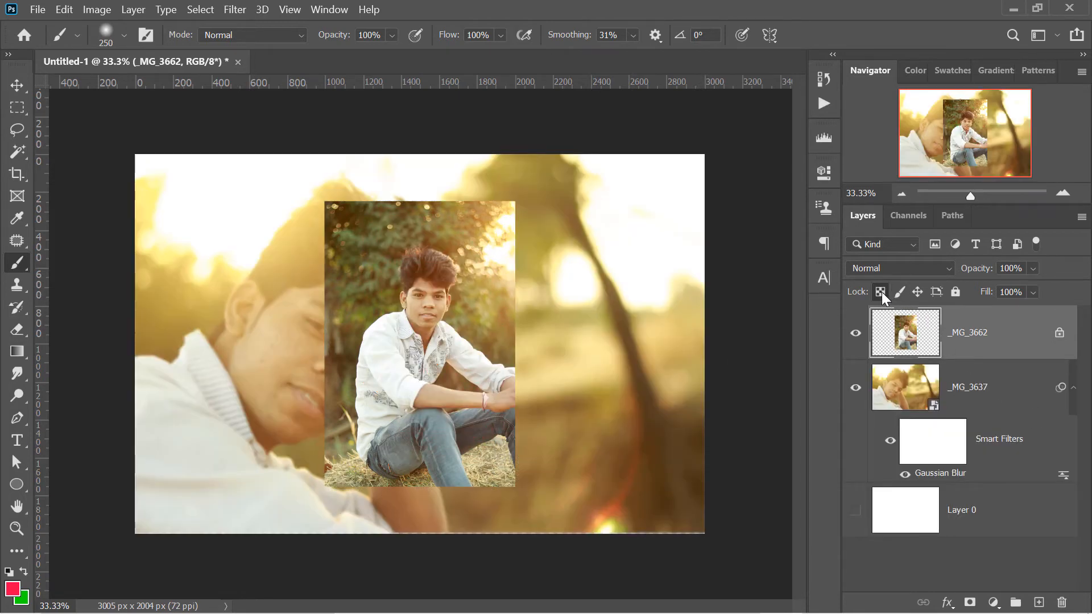
{"action": "left_click", "coordinate": [879, 292]}
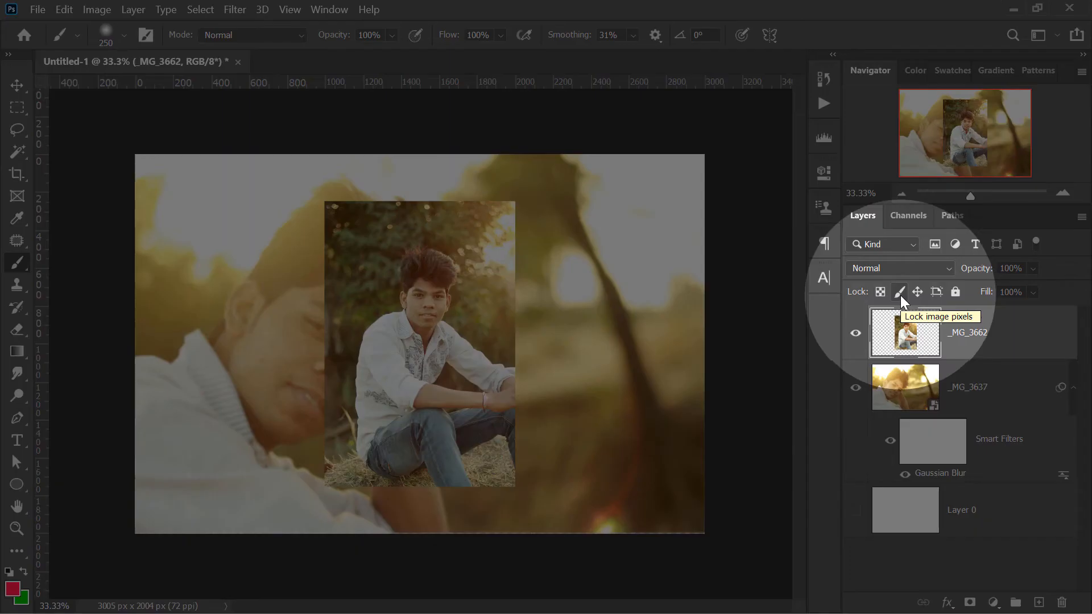
{"action": "left_click", "coordinate": [899, 292]}
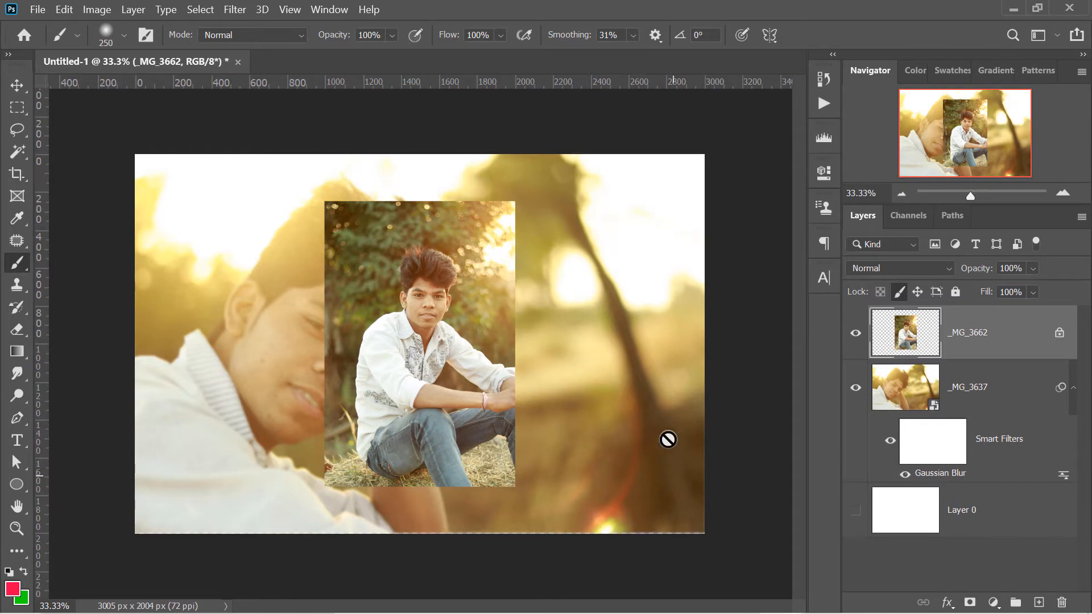
Try to paint with the Brush tool on the _MG_3637 smart object and on the pixel-locked _MG_3662 layer
{"action": "key", "text": "alt+bracketleft"}
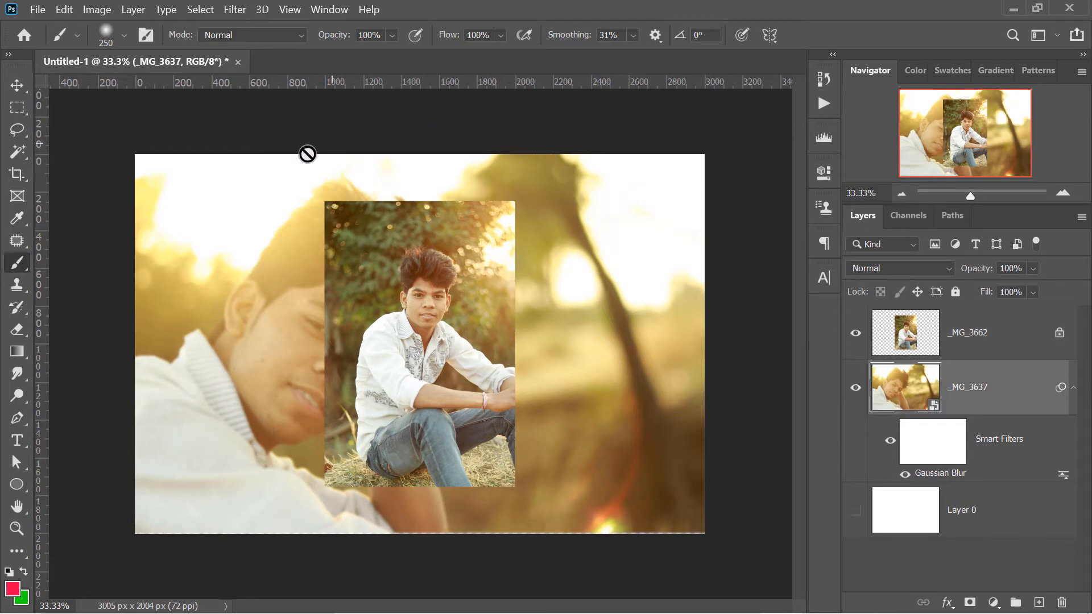
{"action": "left_click", "coordinate": [626, 353]}
{"action": "left_click", "coordinate": [568, 261]}
{"action": "left_click", "coordinate": [990, 336]}
{"action": "left_click", "coordinate": [495, 307]}
{"action": "left_click", "coordinate": [502, 256]}
{"action": "left_click", "coordinate": [357, 263]}
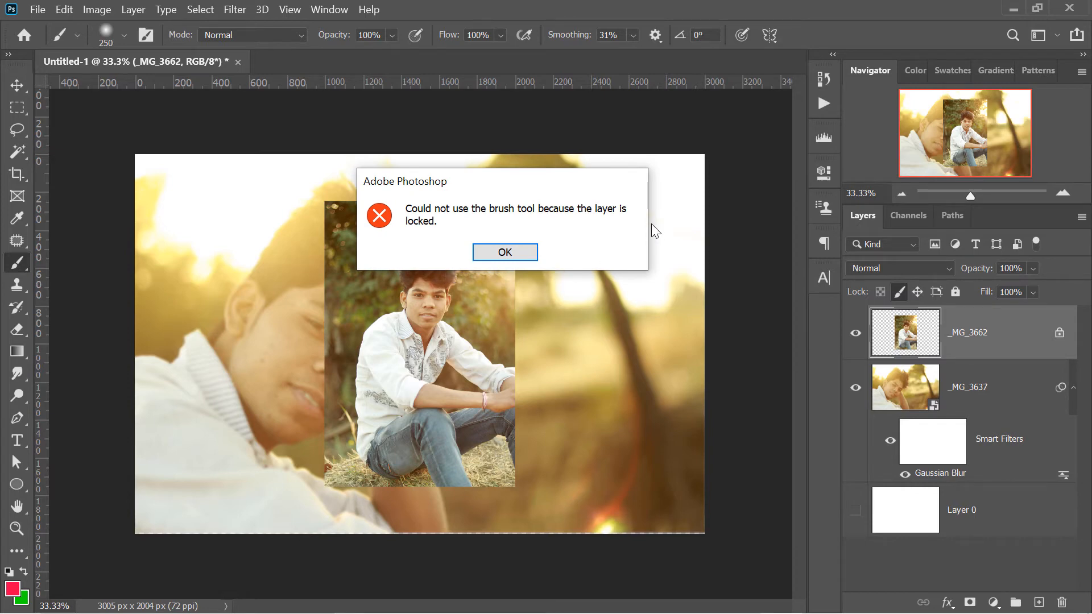
{"action": "left_click", "coordinate": [516, 255]}
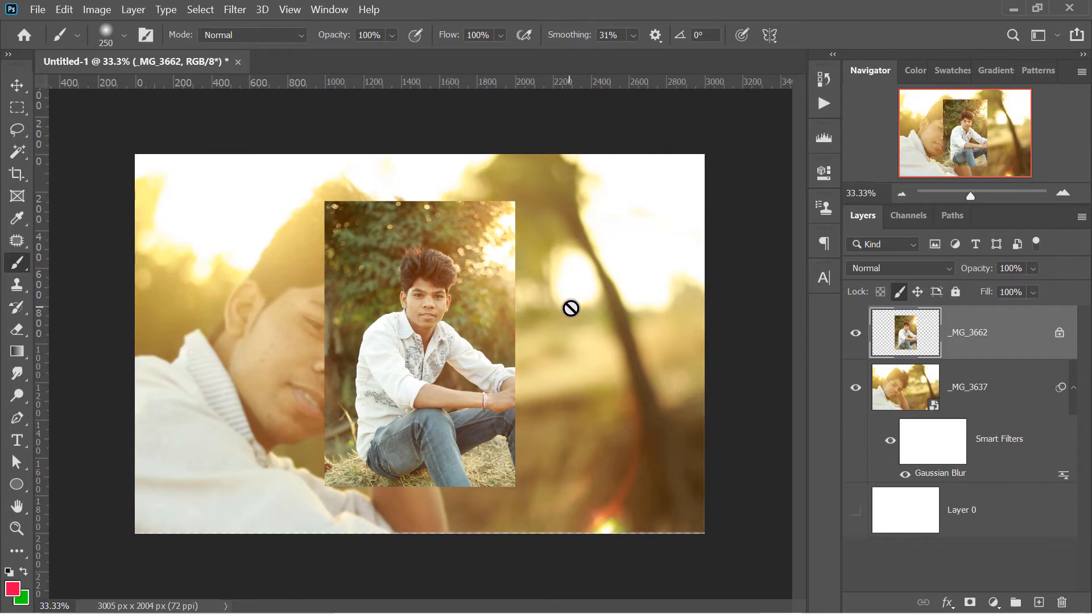
Free-transform the pixel-locked _MG_3662 photo, testing rotation and scaling, and apply it with a slight counterclockwise tilt
{"action": "key", "text": "ctrl+t"}
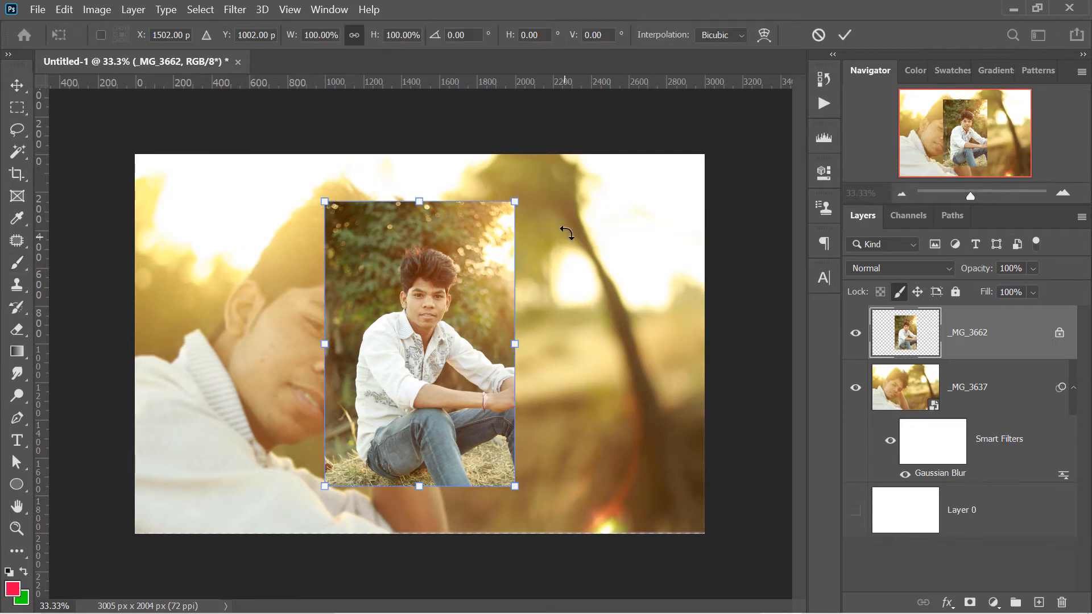
{"action": "left_click_drag", "start_coordinate": [542, 202], "coordinate": [458, 158]}
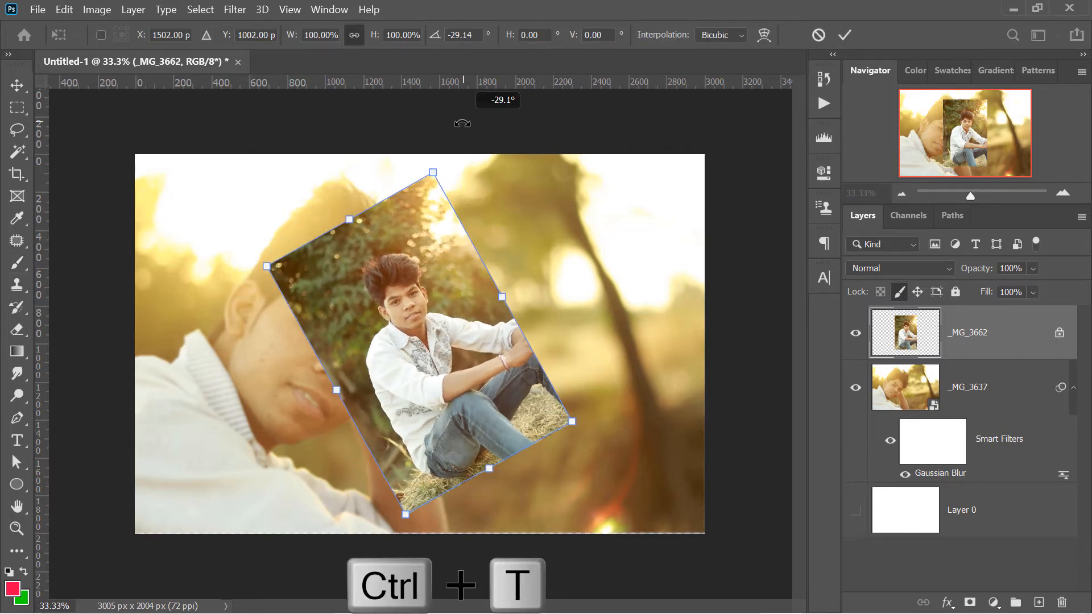
{"action": "left_click_drag", "start_coordinate": [573, 421], "coordinate": [688, 488]}
{"action": "left_click_drag", "start_coordinate": [696, 500], "coordinate": [577, 426]}
{"action": "mouse_move", "coordinate": [600, 427]}
{"action": "left_mouse_down"}
{"action": "mouse_move", "coordinate": [324, 510]}
{"action": "mouse_move", "coordinate": [523, 481]}
{"action": "mouse_move", "coordinate": [665, 368]}
{"action": "mouse_move", "coordinate": [517, 509]}
{"action": "mouse_move", "coordinate": [570, 490]}
{"action": "left_mouse_up"}
{"action": "key", "text": "Return"}
{"action": "key", "text": "b"}
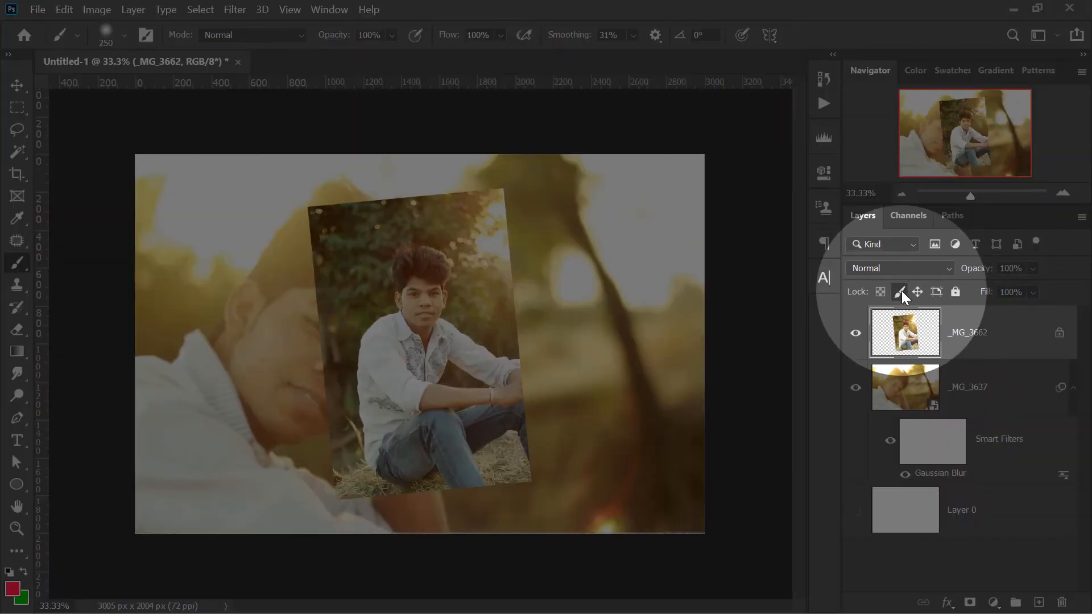
Replace the image pixels lock on _MG_3662 with the position lock, and try to move the photo
{"action": "left_click", "coordinate": [901, 292]}
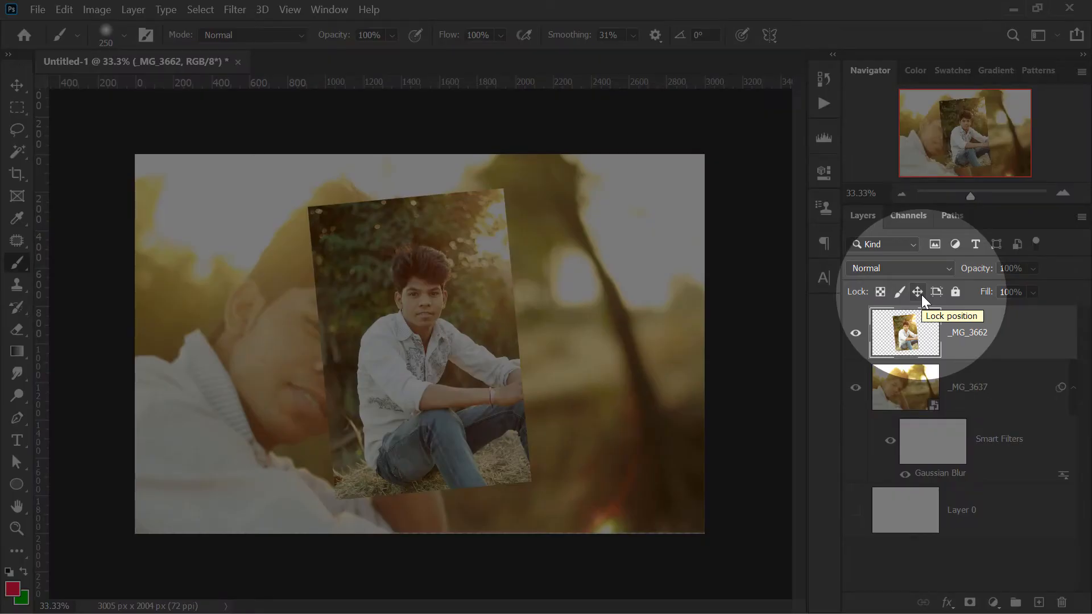
{"action": "left_click", "coordinate": [920, 295]}
{"action": "key", "text": "v"}
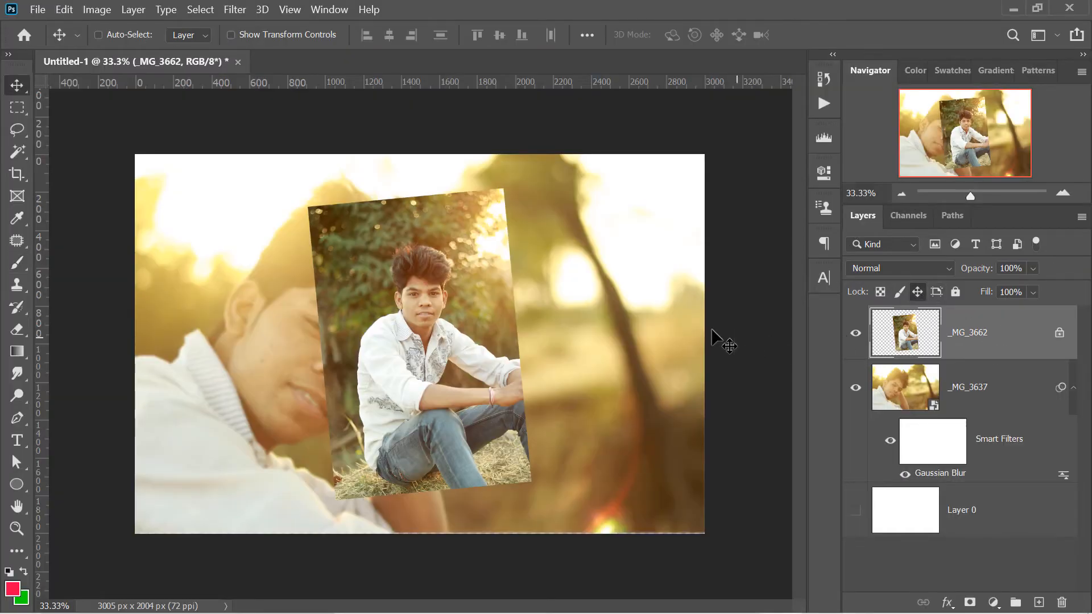
{"action": "left_click_drag", "start_coordinate": [404, 300], "coordinate": [579, 312]}
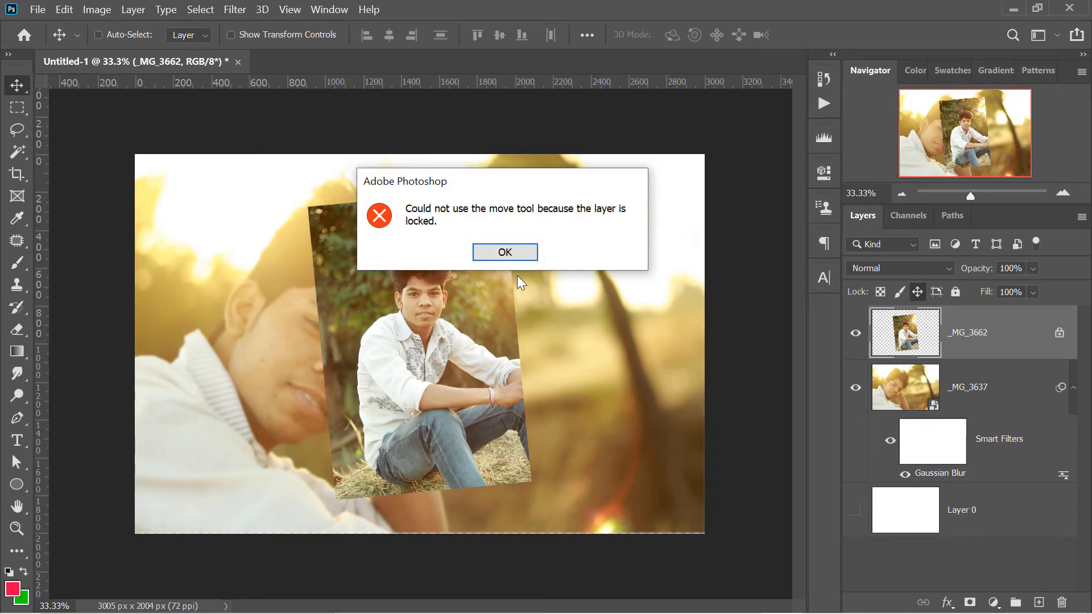
{"action": "left_click", "coordinate": [508, 254]}
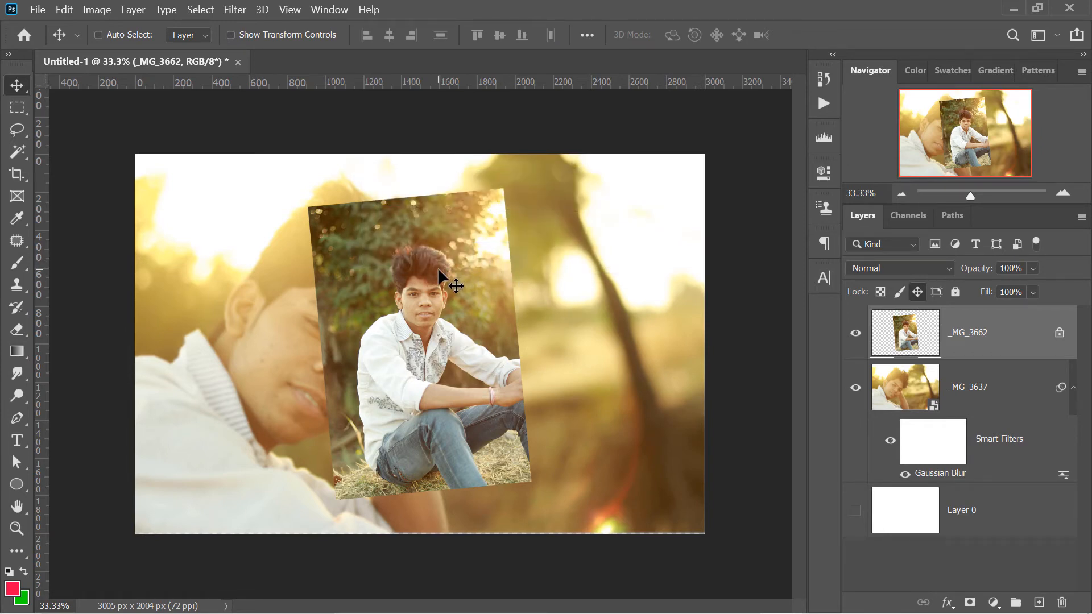
Try painting with the Brush tool over the position-locked _MG_3662 photo, and undo the strokes
{"action": "left_click", "coordinate": [17, 263]}
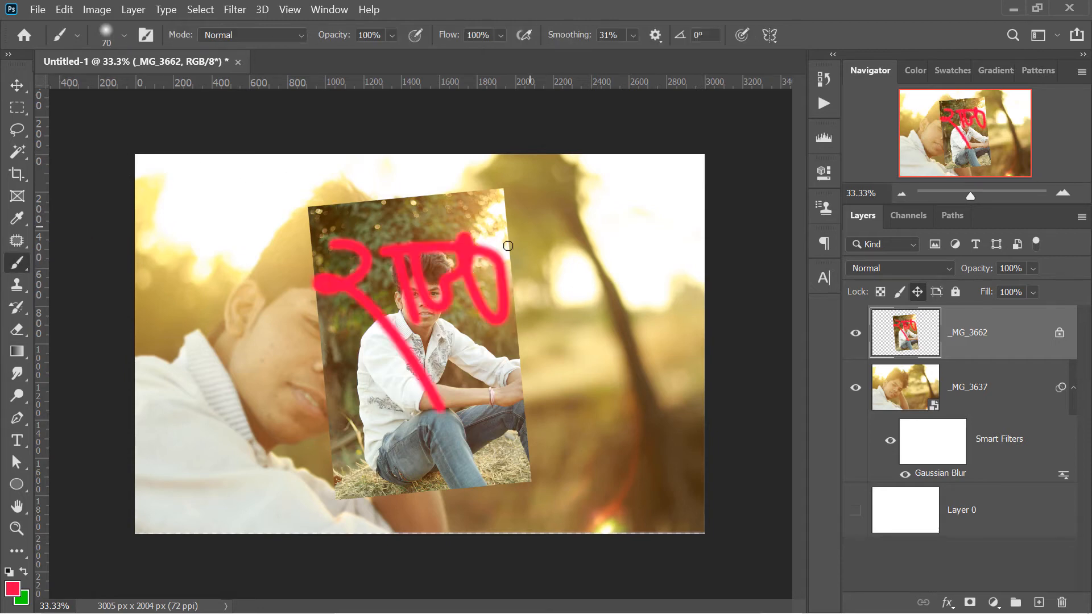
{"action": "key", "text": "ctrl+z"}
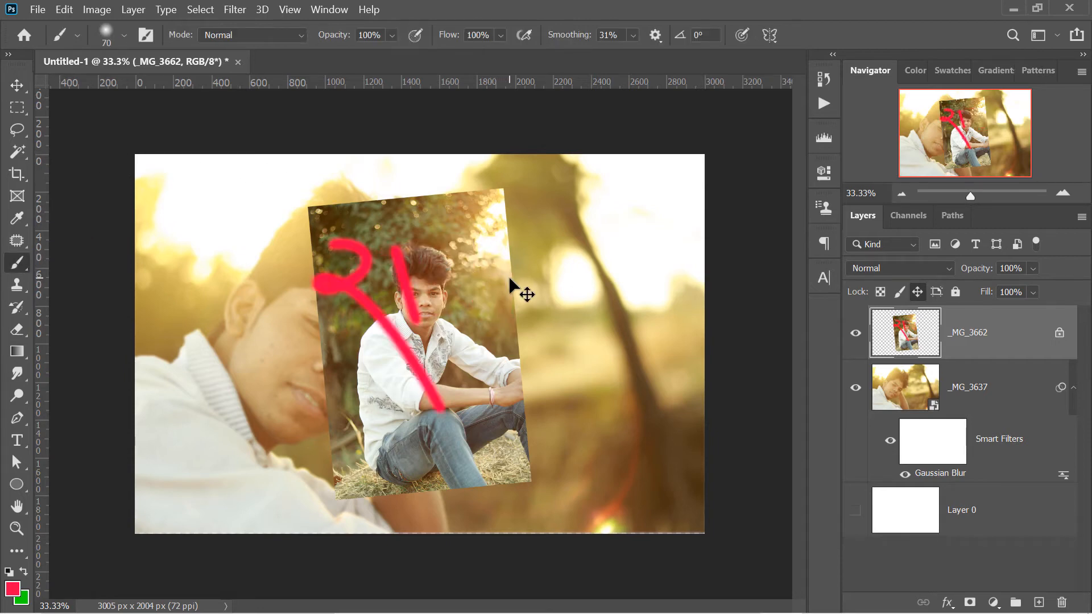
{"action": "key", "text": "ctrl+z"}
{"action": "key", "text": "ctrl+z"}
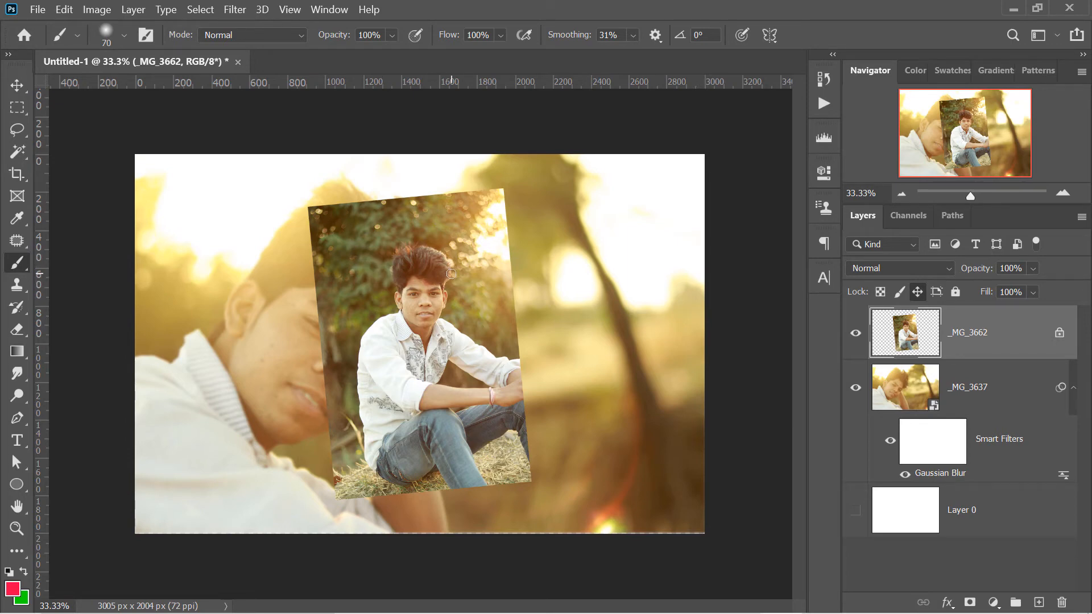
Replace the position lock on _MG_3662 with the lock for all properties, and try to paint on the layer
{"action": "left_click", "coordinate": [917, 289]}
{"action": "left_click", "coordinate": [955, 292]}
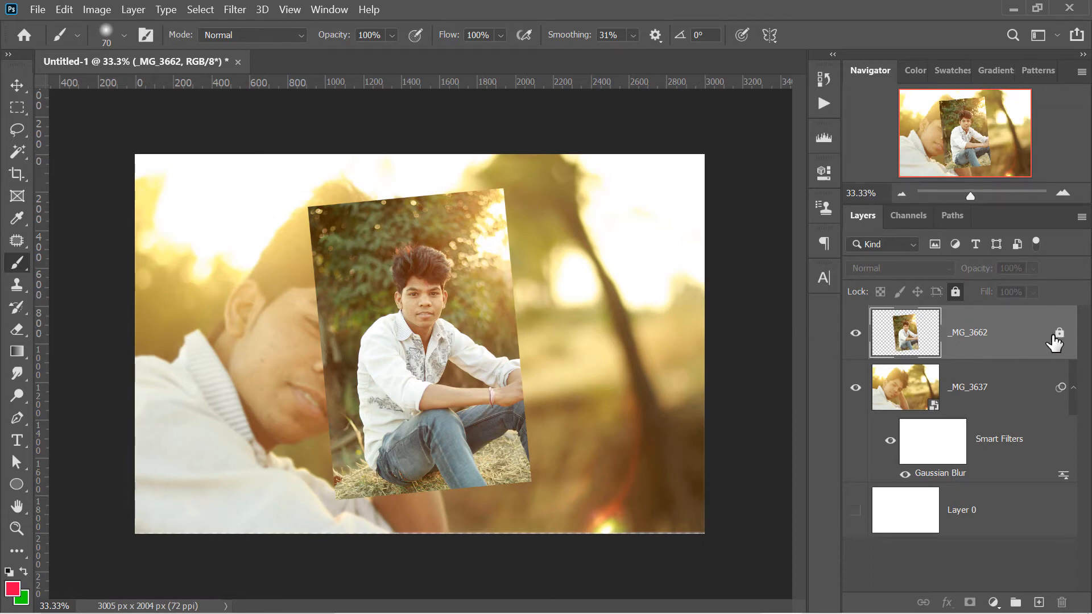
{"action": "left_click", "coordinate": [618, 304]}
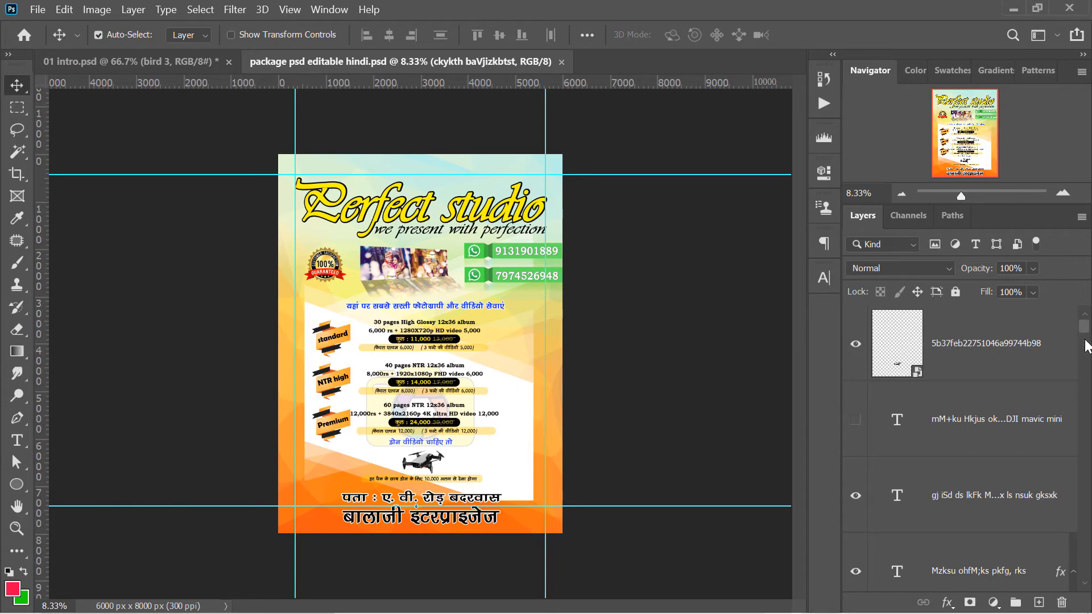
Filter the layers of 01 intro.psd by the name "bird 1" and select the matching layer
{"action": "mouse_move", "coordinate": [1084, 341]}
{"action": "left_mouse_down"}
{"action": "mouse_move", "coordinate": [1085, 378]}
{"action": "mouse_move", "coordinate": [1085, 322]}
{"action": "mouse_move", "coordinate": [1085, 512]}
{"action": "left_mouse_up"}
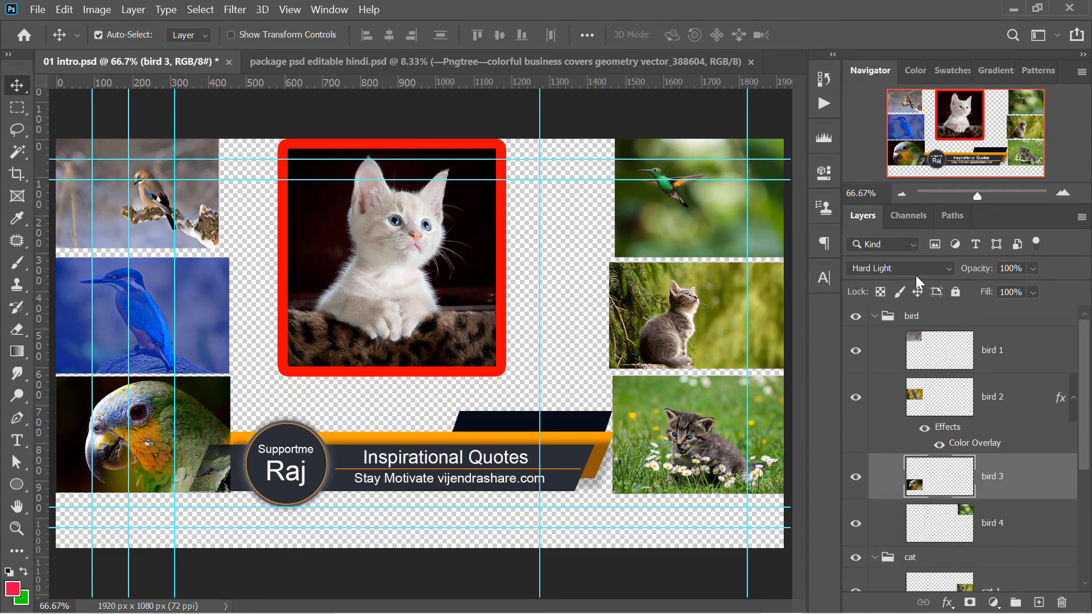
{"action": "left_click", "coordinate": [885, 239]}
{"action": "left_click", "coordinate": [884, 237]}
{"action": "left_click", "coordinate": [875, 244]}
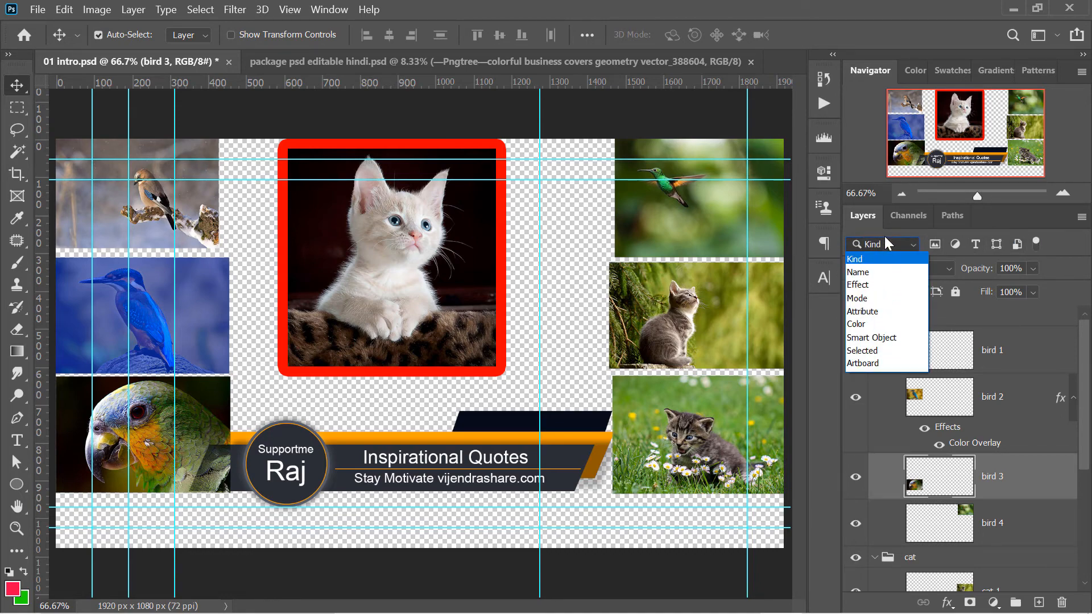
{"action": "left_click", "coordinate": [884, 274]}
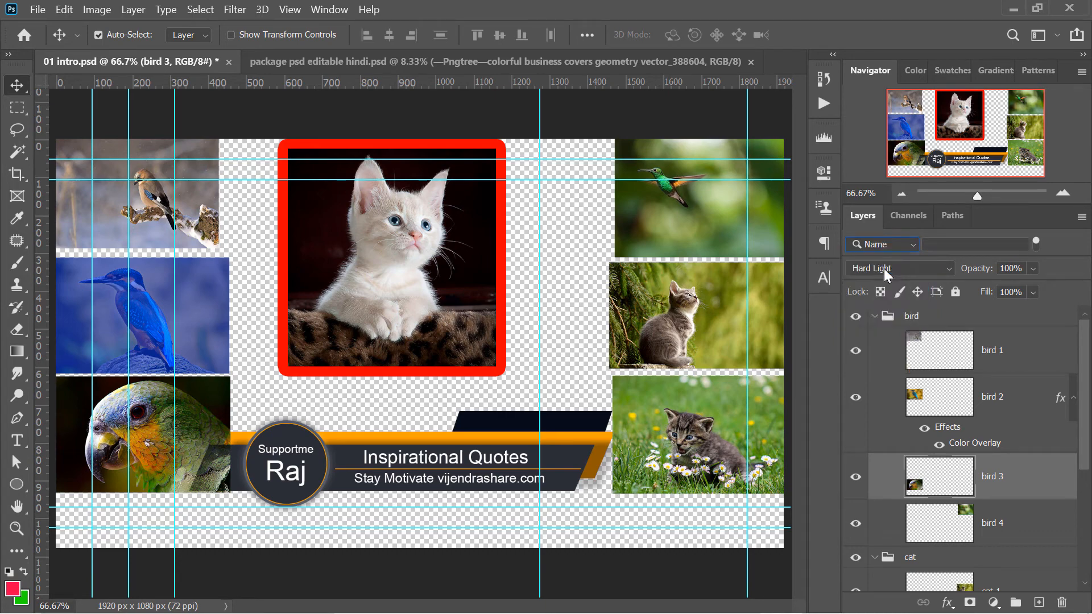
{"action": "left_click", "coordinate": [929, 251]}
{"action": "type", "text": "bi"}
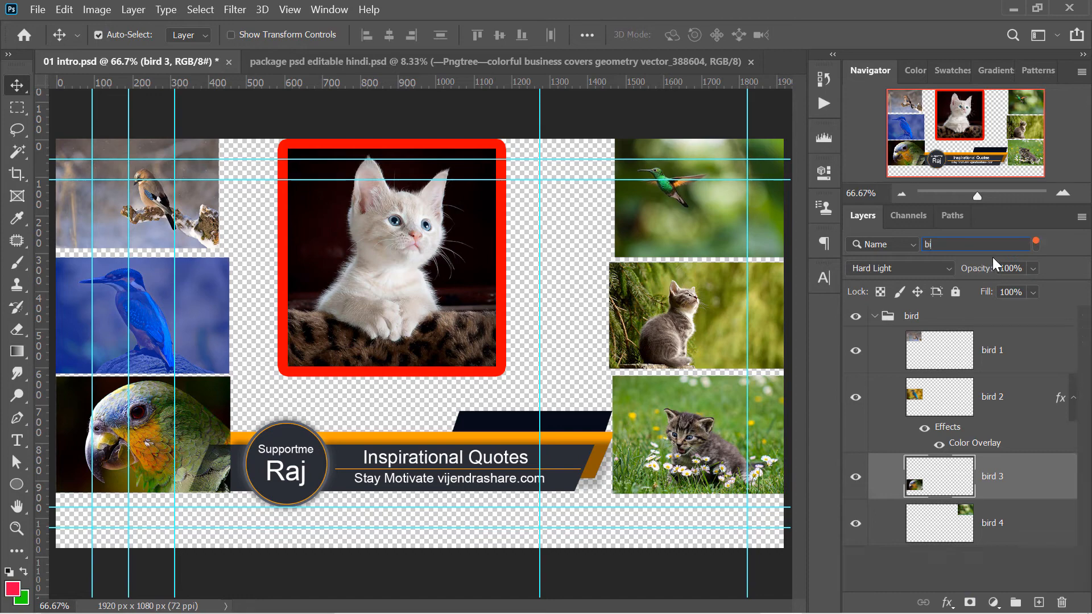
{"action": "type", "text": "rd 1"}
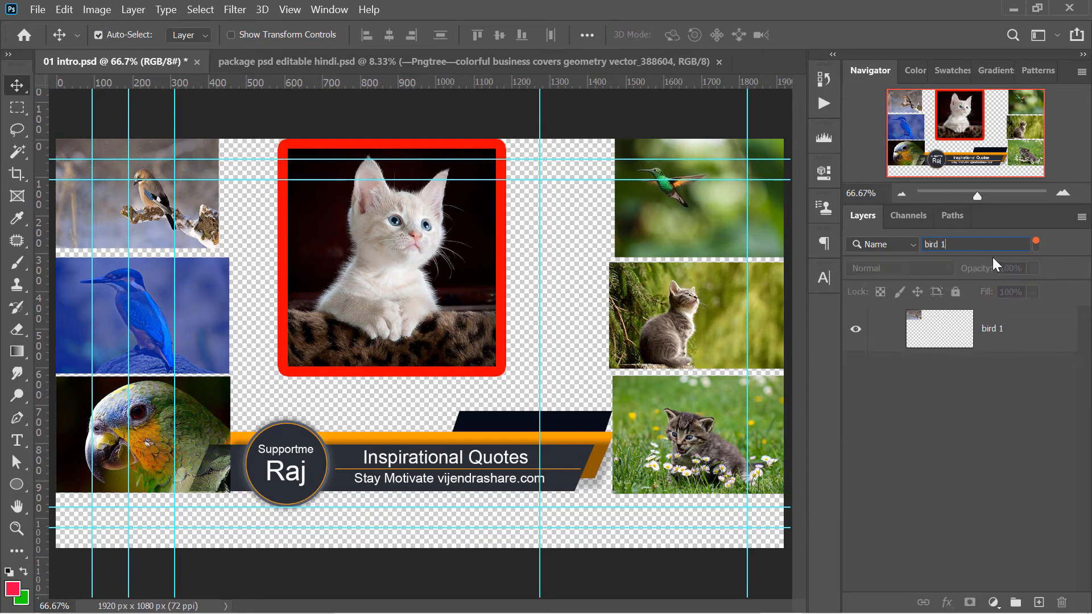
{"action": "left_click", "coordinate": [949, 336]}
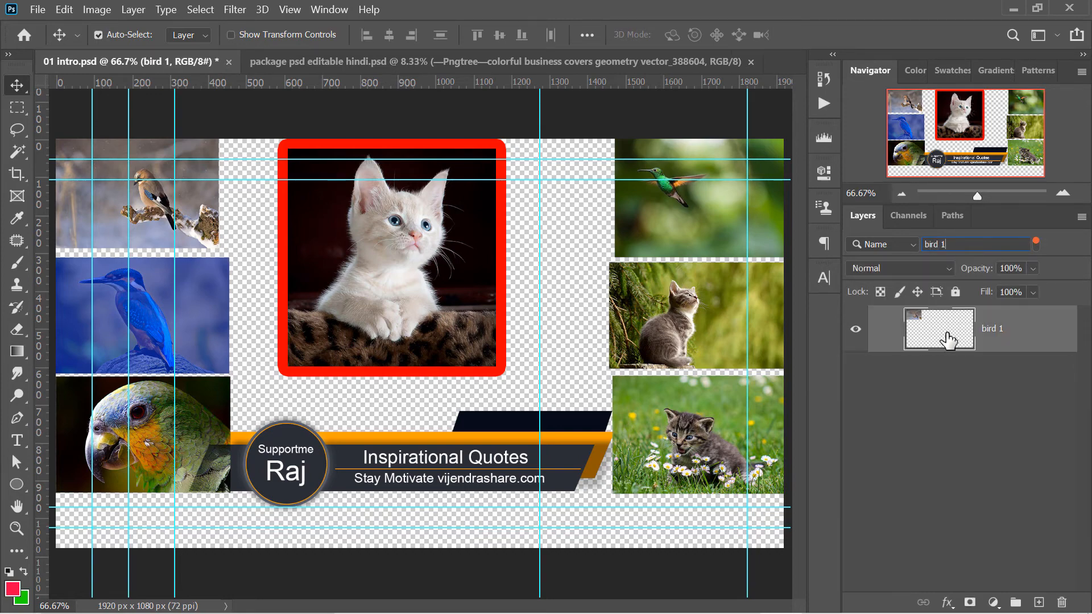
Hide and show bird 1 again, clear the name search, and set the layer filter back to Kind
{"action": "left_click", "coordinate": [857, 330]}
{"action": "left_click", "coordinate": [856, 330]}
{"action": "key", "text": "BackSpace"}
{"action": "key", "text": "BackSpace"}
{"action": "key", "text": "BackSpace"}
{"action": "key", "text": "BackSpace"}
{"action": "key", "text": "BackSpace"}
{"action": "key", "text": "BackSpace"}
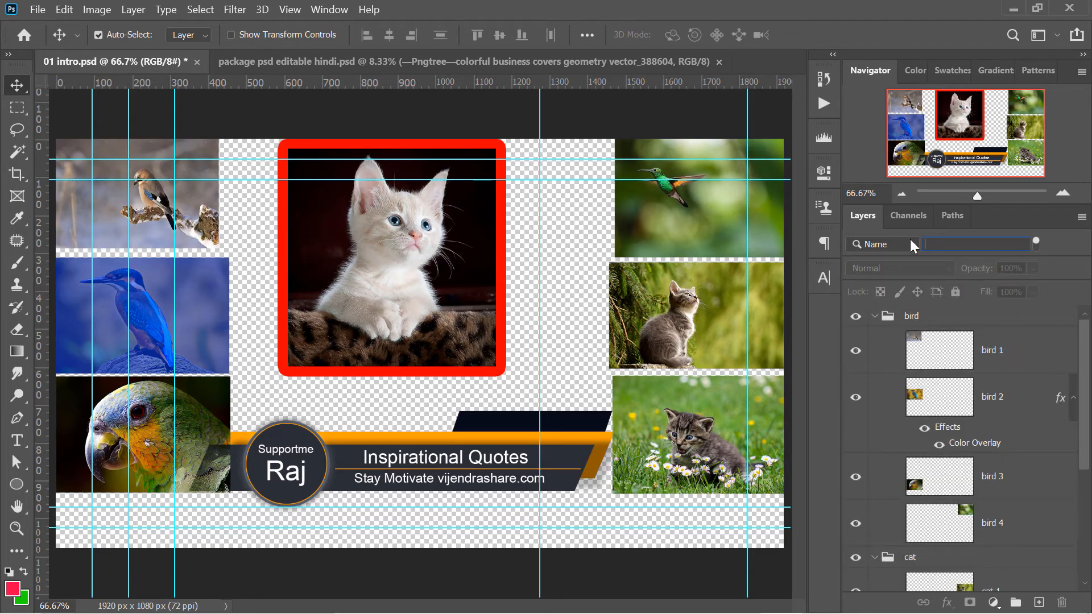
{"action": "left_click", "coordinate": [890, 246]}
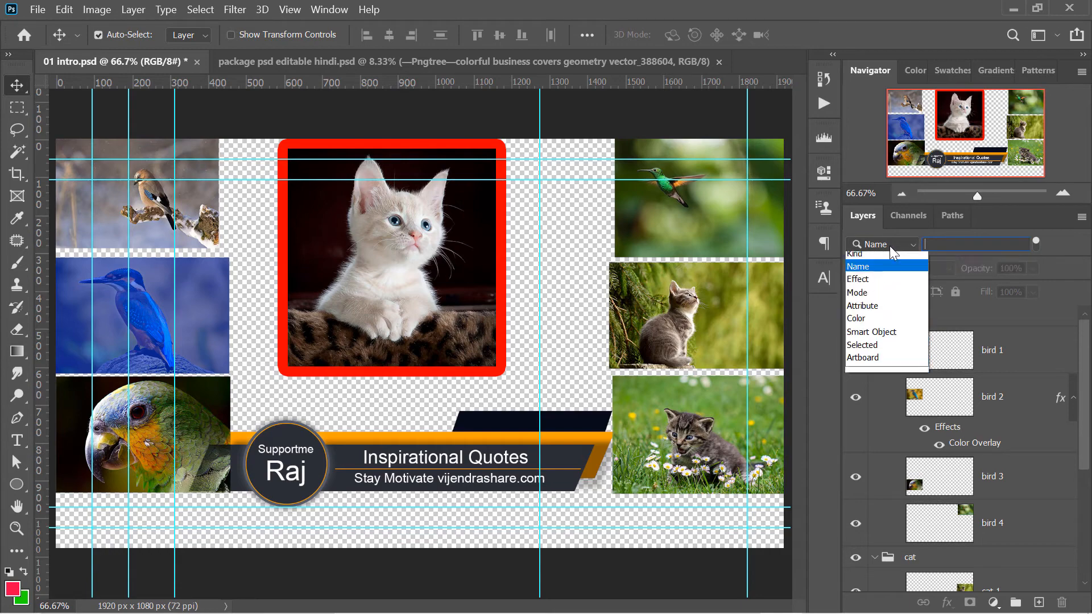
{"action": "left_click", "coordinate": [858, 254]}
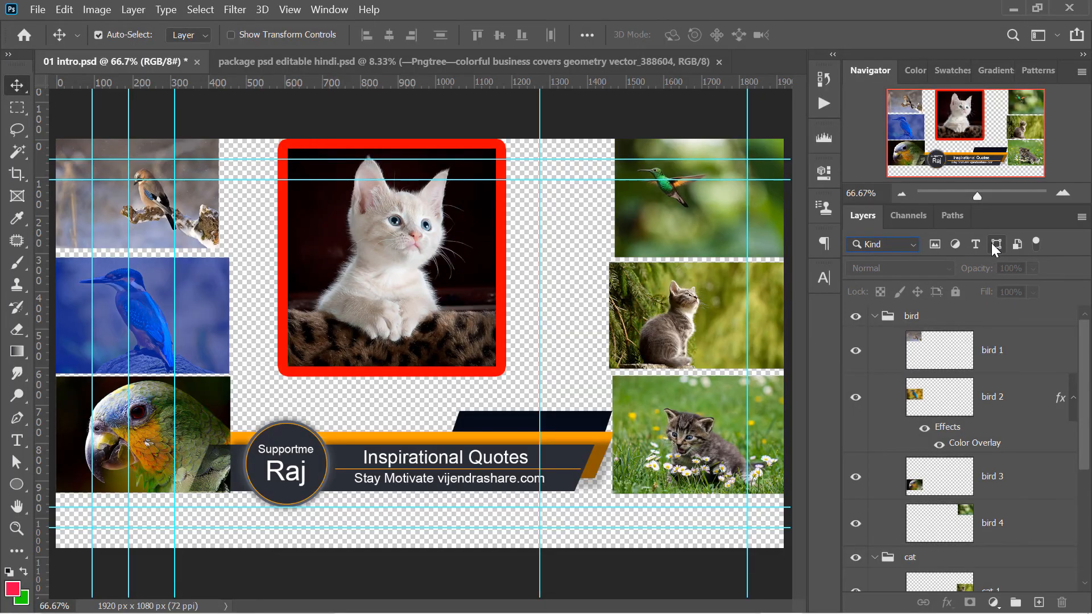
Filter the list to shape layers, hide and show Rectangle 3, and turn the shape filter off
{"action": "left_click", "coordinate": [995, 243]}
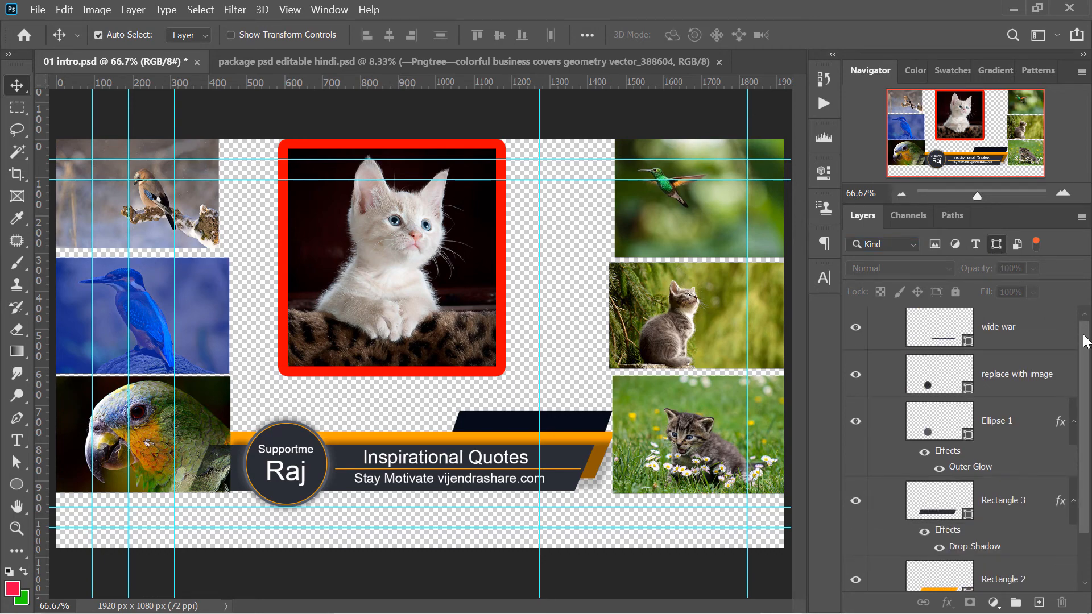
{"action": "left_click_drag", "start_coordinate": [1085, 342], "coordinate": [1084, 312]}
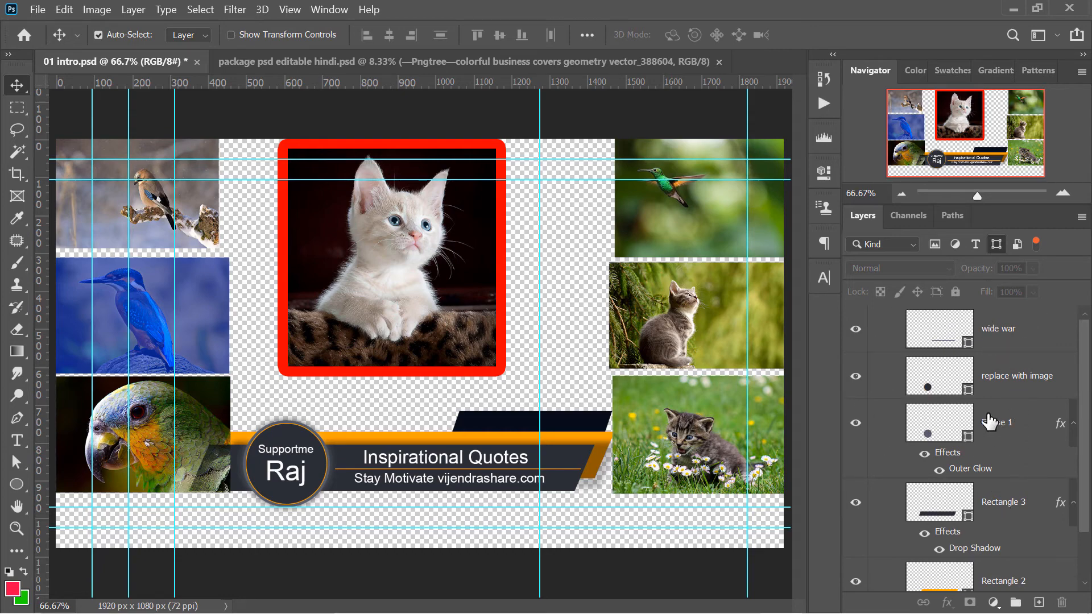
{"action": "left_click", "coordinate": [856, 503]}
{"action": "left_click", "coordinate": [855, 503]}
{"action": "left_click", "coordinate": [999, 246]}
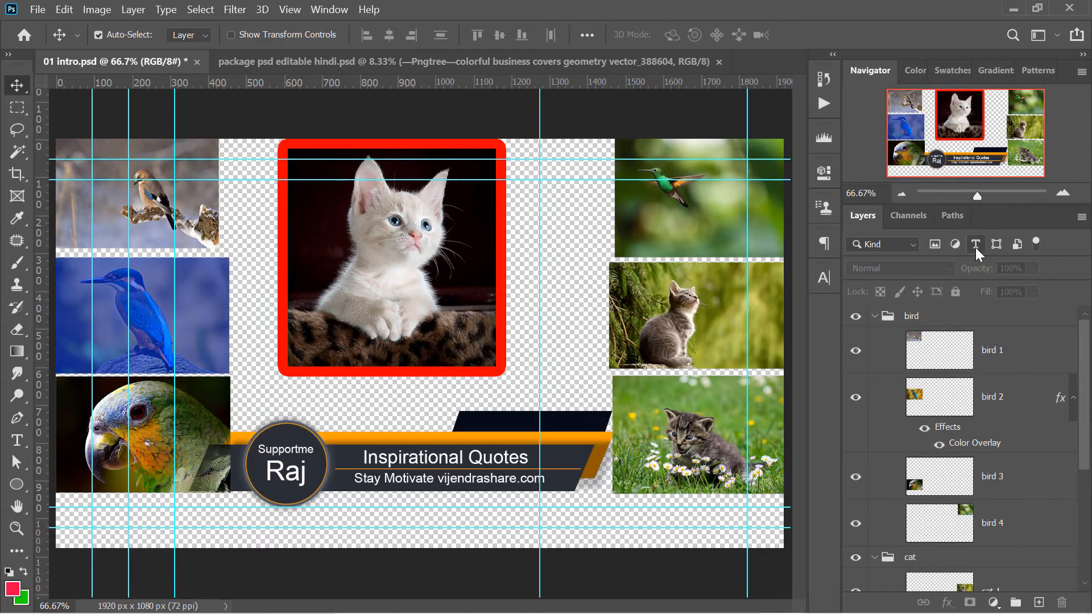
Filter the list to type layers and select the up name layer
{"action": "left_click", "coordinate": [975, 245]}
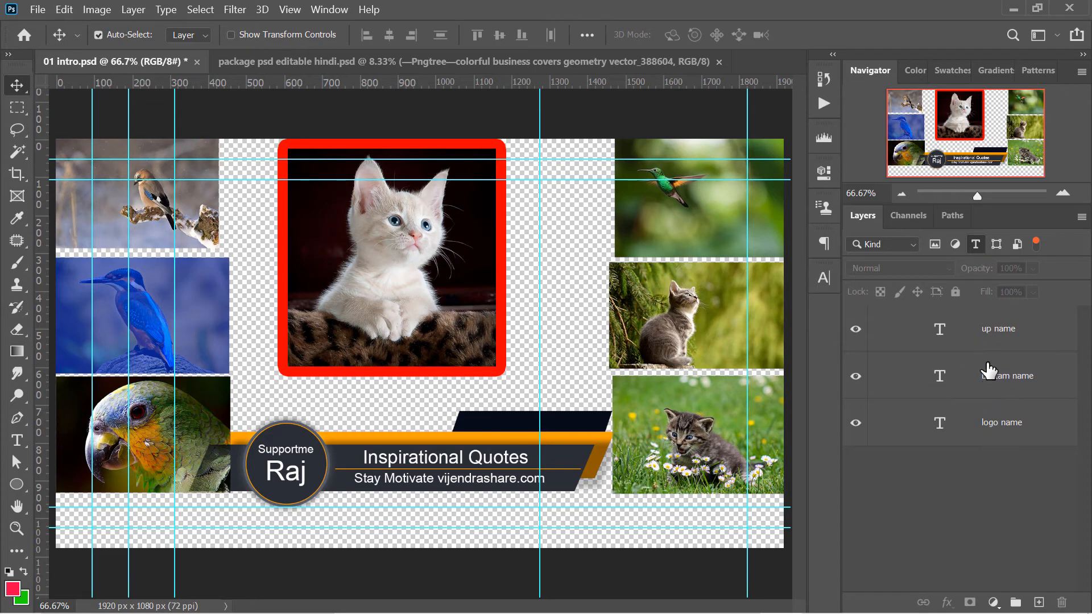
{"action": "left_click", "coordinate": [964, 372]}
{"action": "left_click", "coordinate": [968, 330]}
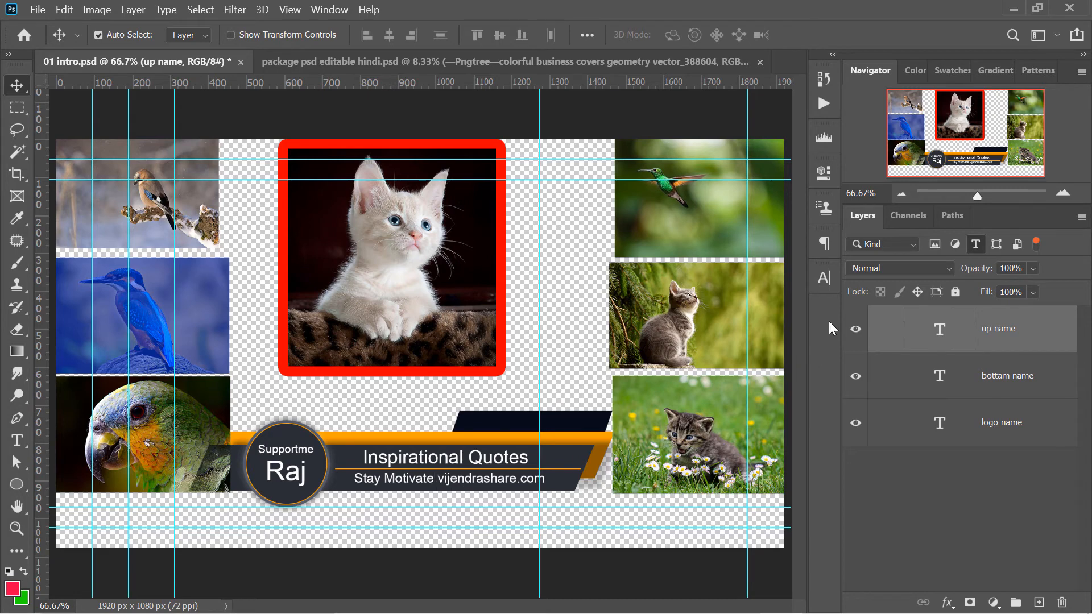
Switch the filter from type layers to pixel layers, and select the bird 3 layer
{"action": "left_click", "coordinate": [939, 247]}
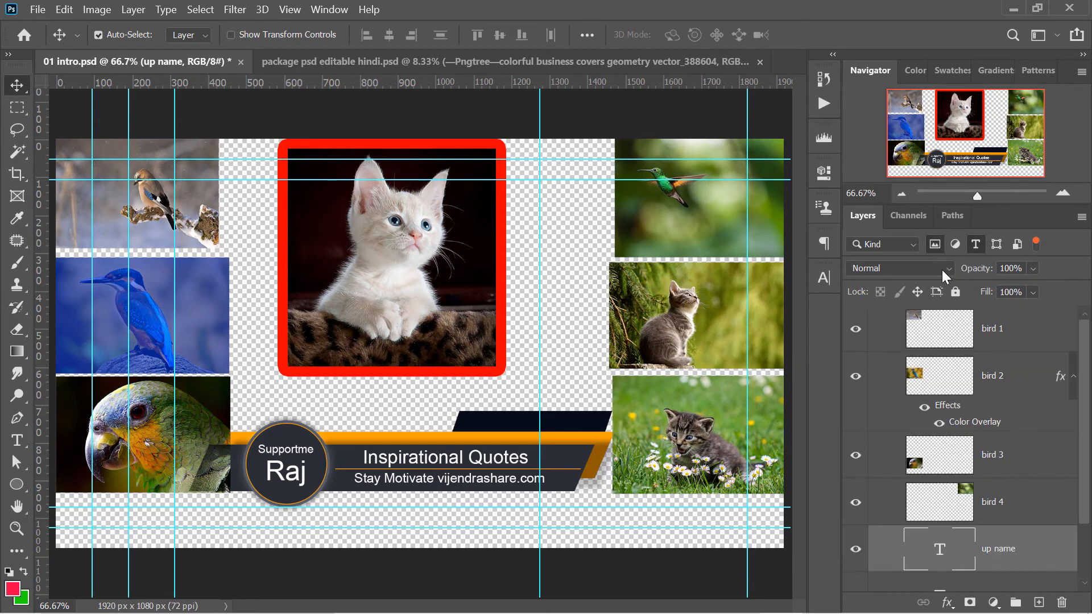
{"action": "left_click", "coordinate": [977, 245]}
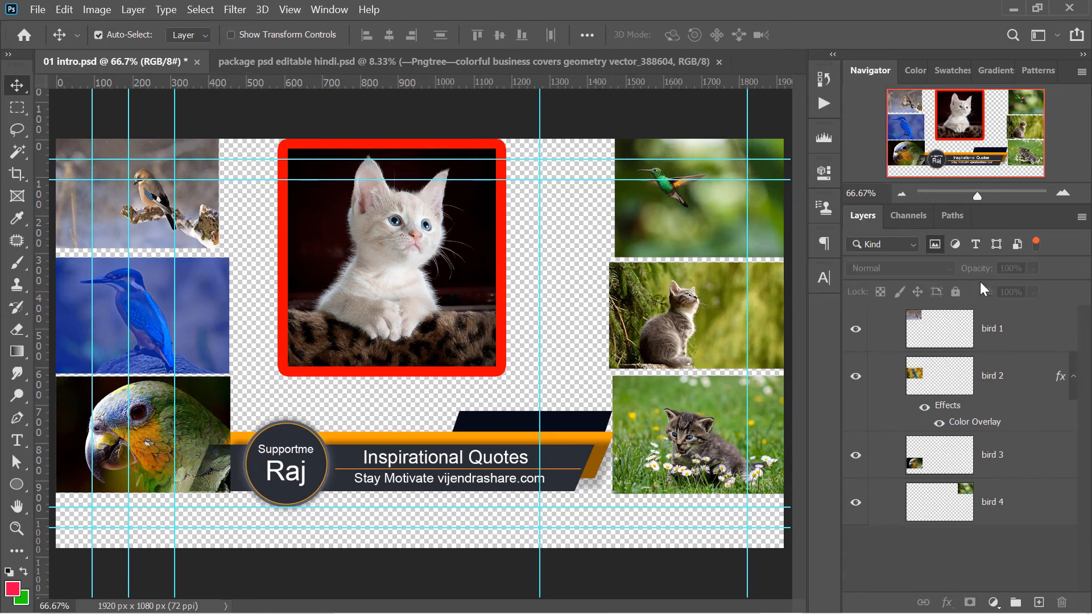
{"action": "left_click", "coordinate": [957, 340]}
{"action": "left_click", "coordinate": [948, 422]}
{"action": "left_click", "coordinate": [936, 478]}
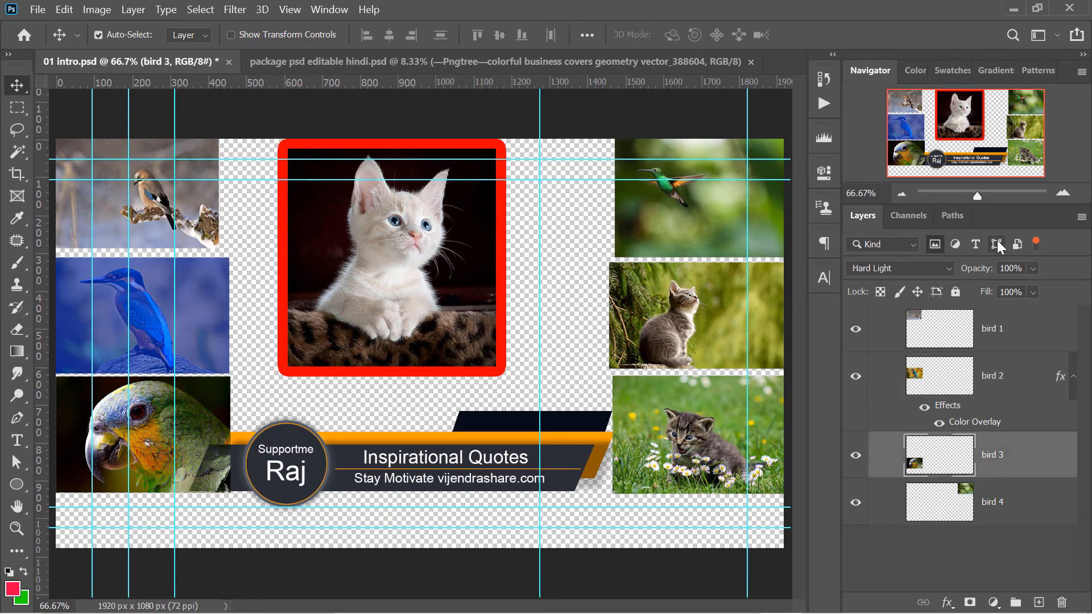
Replace the pixel layer filter with the adjustment layer filter, and replace that with the smart object filter
{"action": "left_click", "coordinate": [936, 245]}
{"action": "left_click", "coordinate": [956, 244]}
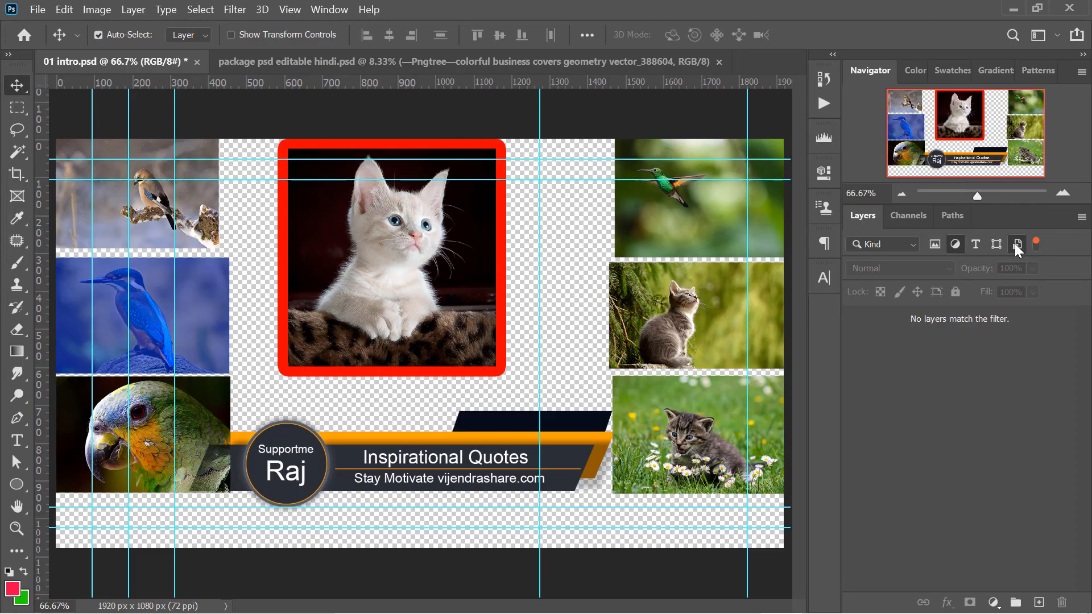
{"action": "left_click", "coordinate": [1016, 244]}
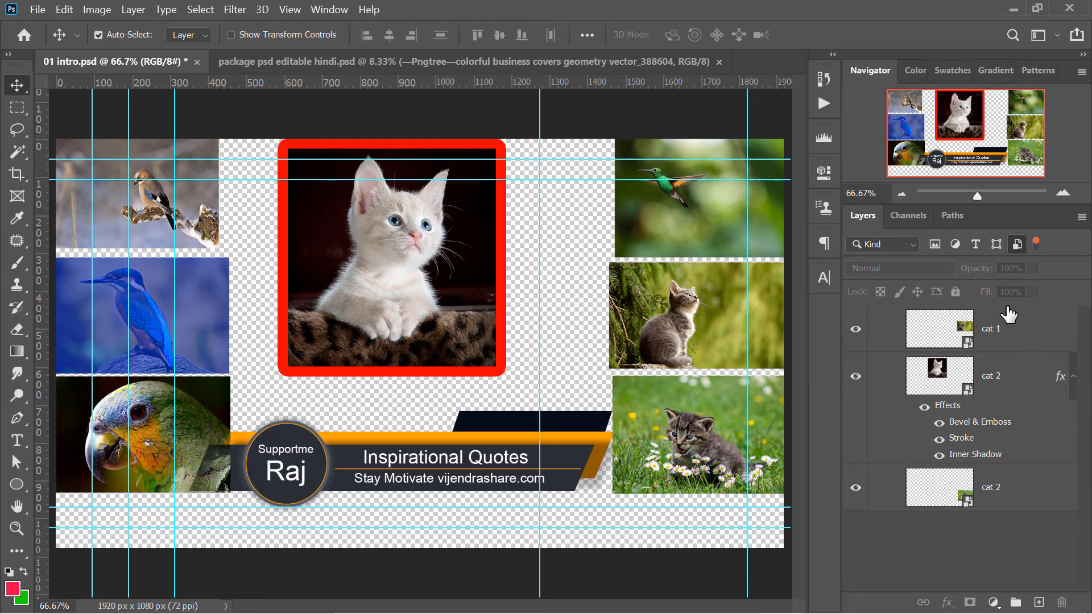
{"action": "left_click", "coordinate": [1016, 245]}
{"action": "left_click", "coordinate": [1016, 247]}
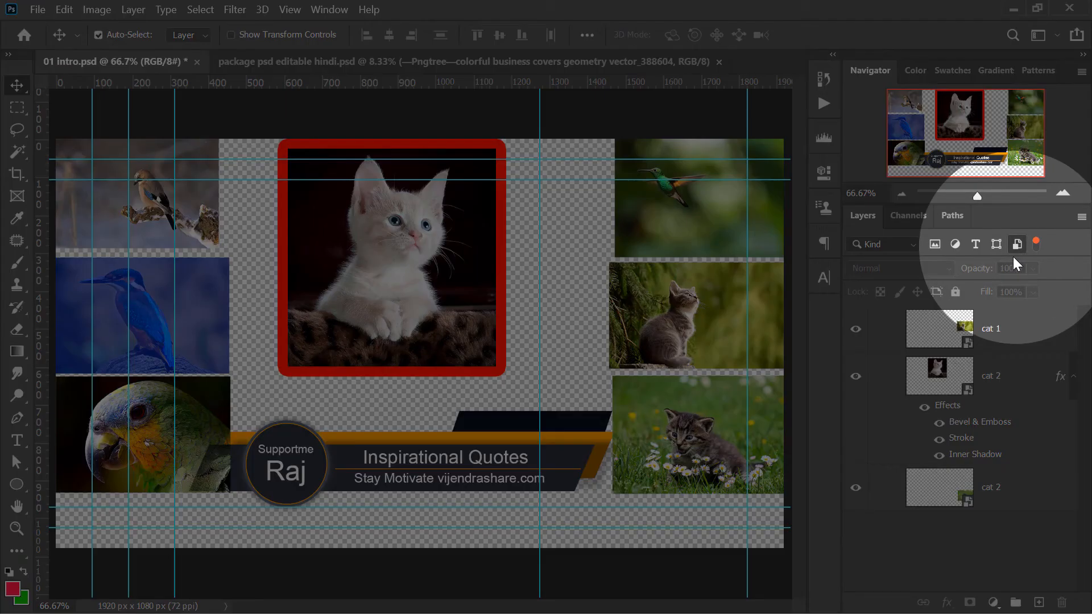
Add type layers to the smart object filter, look through the combined list, and turn filtering off
{"action": "left_click", "coordinate": [976, 245]}
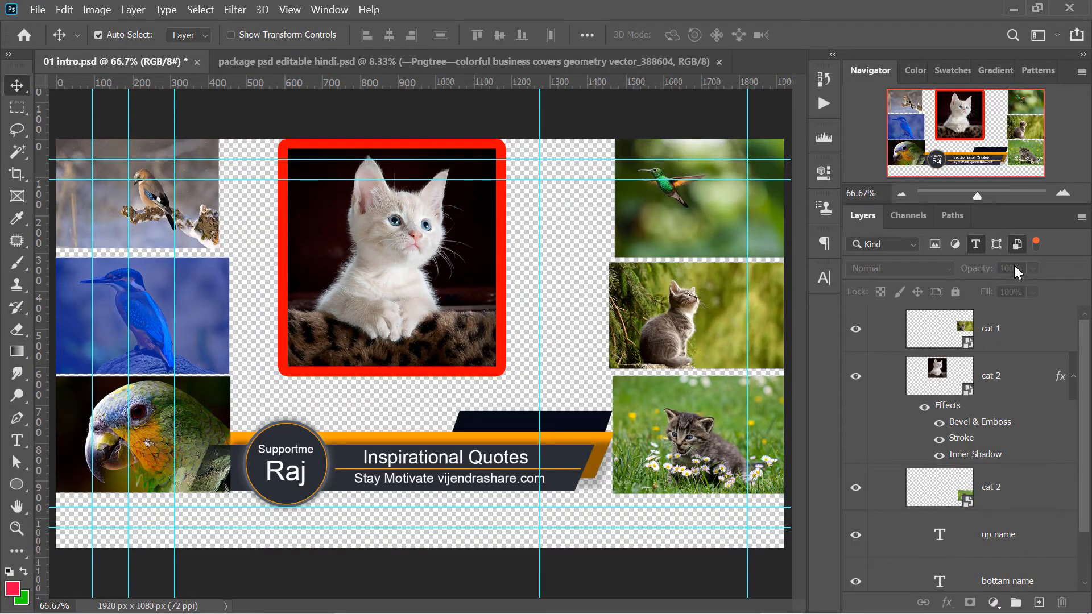
{"action": "left_click_drag", "start_coordinate": [1086, 338], "coordinate": [1090, 307]}
{"action": "left_click", "coordinate": [1036, 243]}
Filter the layers by the Outer Glow and Overlay effects, and by the Normal blend mode
{"action": "left_click", "coordinate": [915, 244]}
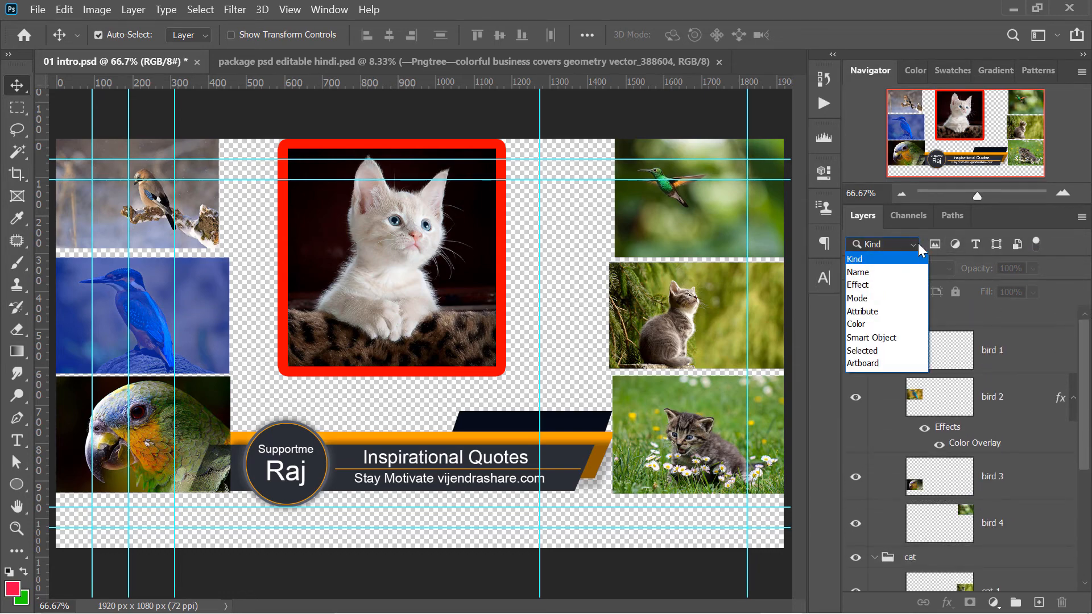
{"action": "left_click", "coordinate": [903, 285]}
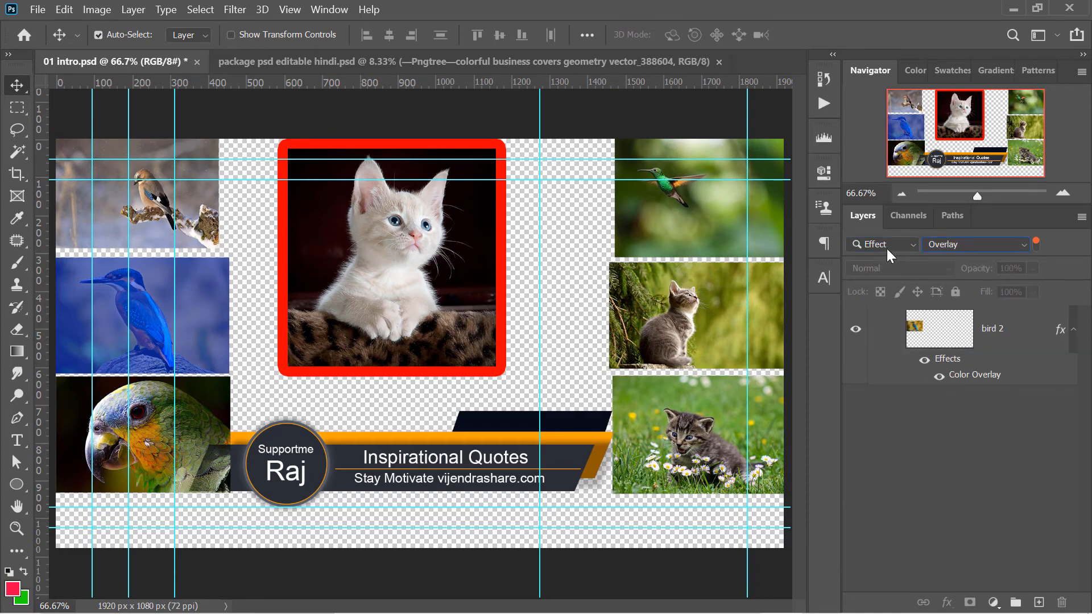
{"action": "left_click", "coordinate": [886, 246]}
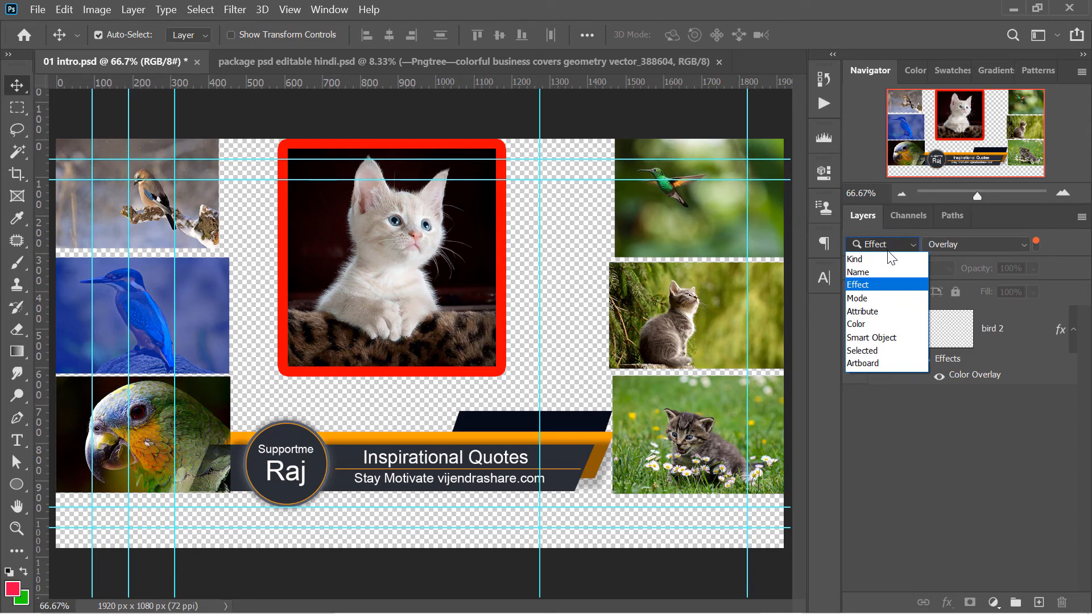
{"action": "left_click", "coordinate": [888, 303]}
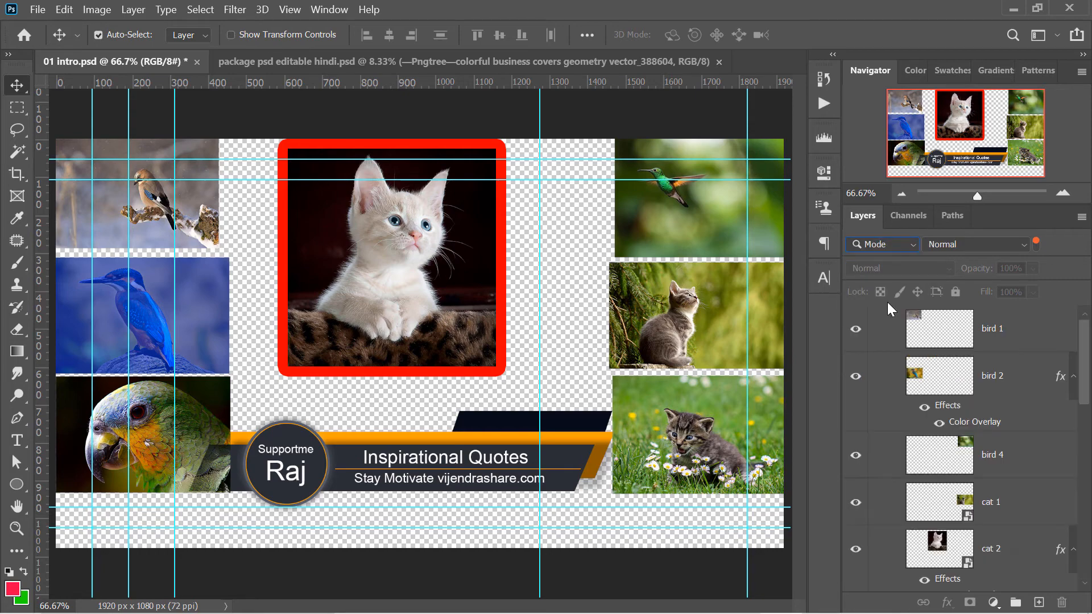
Review the blend modes available for filtering, and return the layer filter to Kind
{"action": "left_click", "coordinate": [986, 247]}
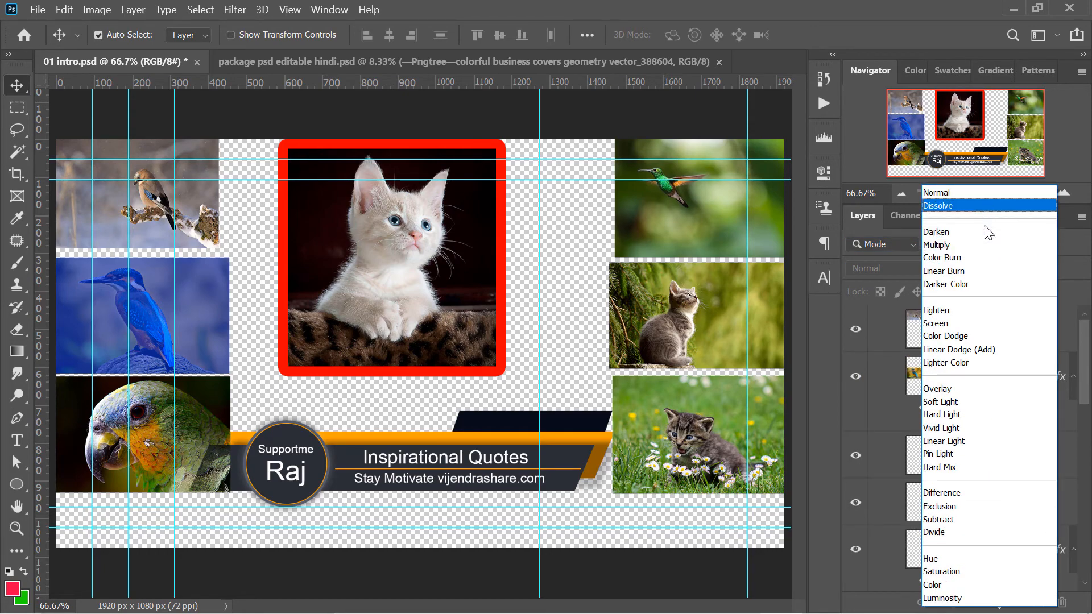
{"action": "left_click", "coordinate": [908, 248]}
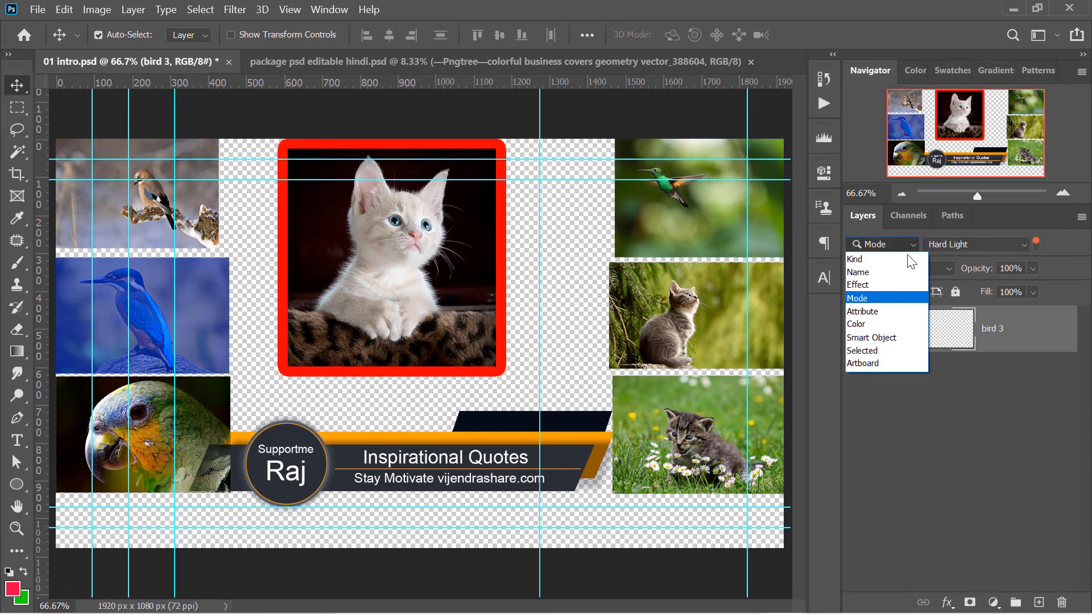
{"action": "left_click", "coordinate": [907, 260]}
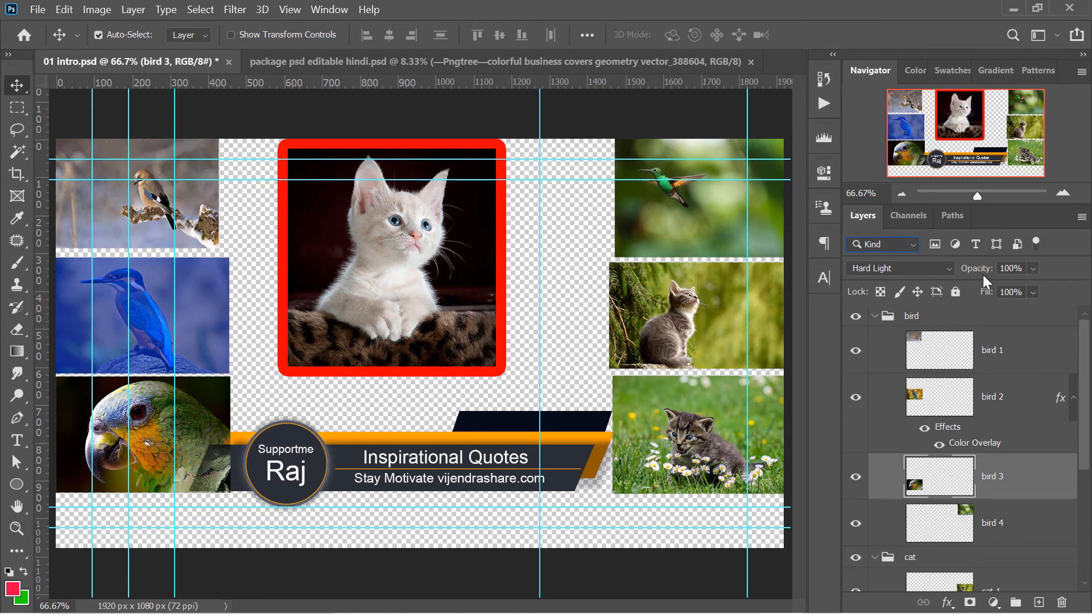
Switch to package psd editable hindi.psd, collapse the effects of the vivaldi font layer, and look through the layer list
{"action": "left_click", "coordinate": [610, 62]}
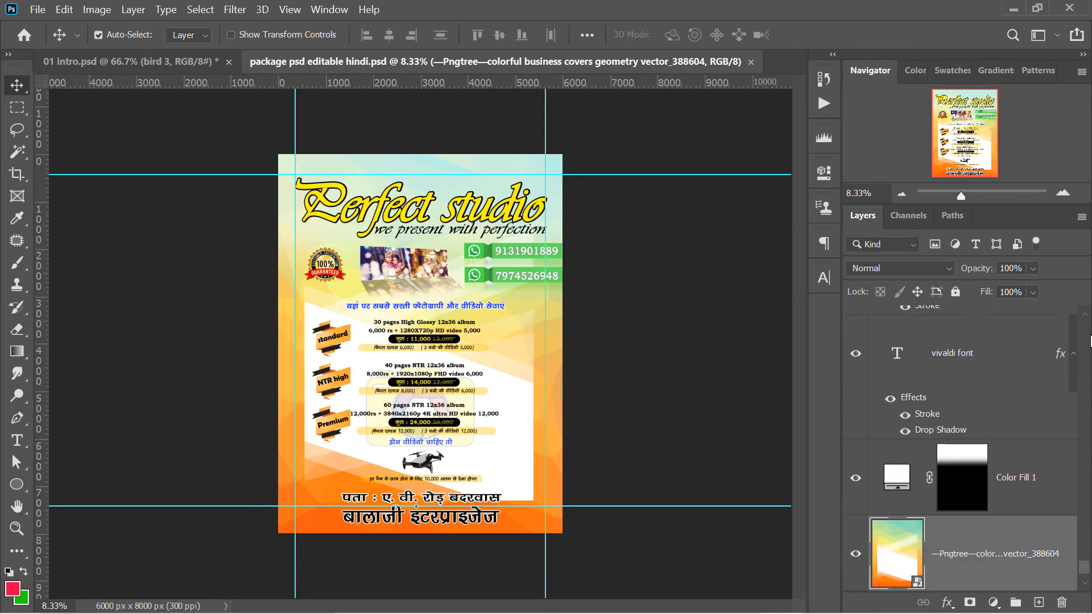
{"action": "left_click_drag", "start_coordinate": [1075, 372], "coordinate": [1074, 354]}
{"action": "left_click", "coordinate": [1074, 353]}
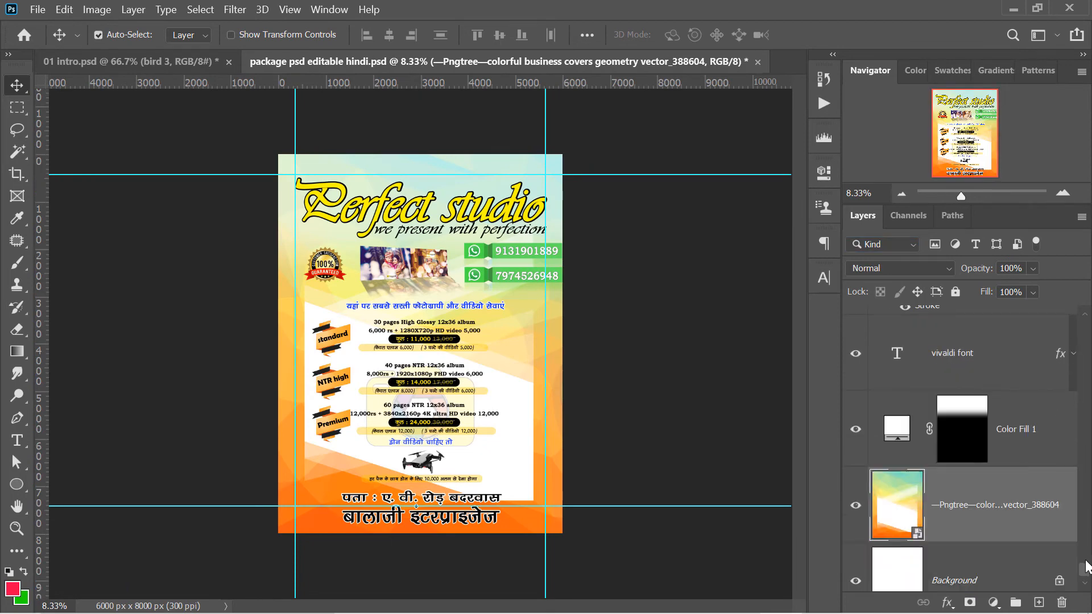
{"action": "left_click_drag", "start_coordinate": [1085, 570], "coordinate": [1086, 555]}
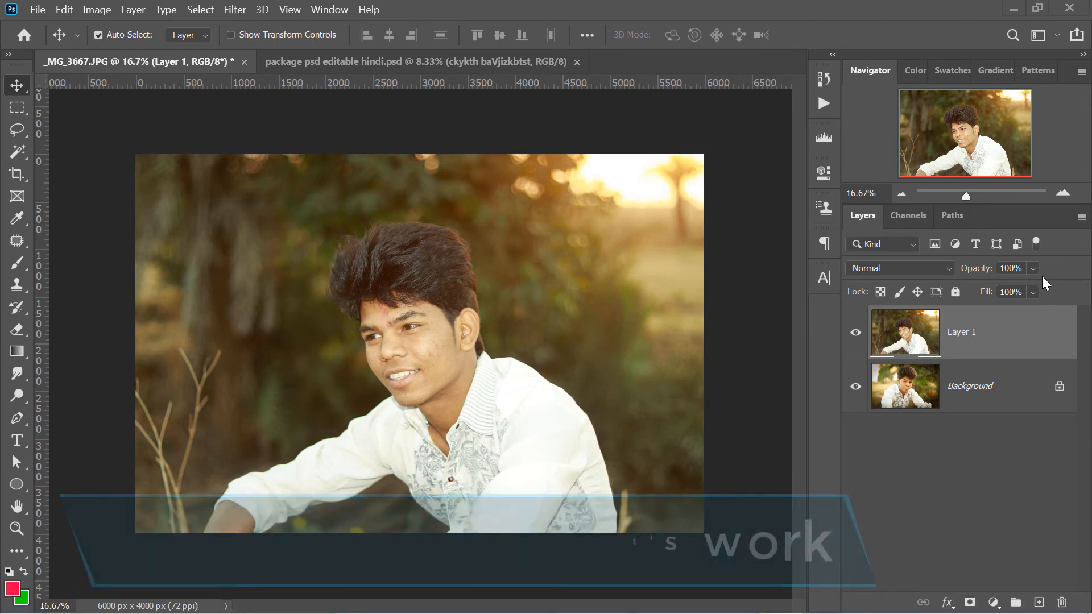
Review the blend modes offered for Layer 1, keep Normal, and lower the layer's opacity to 71%
{"action": "left_click", "coordinate": [943, 269]}
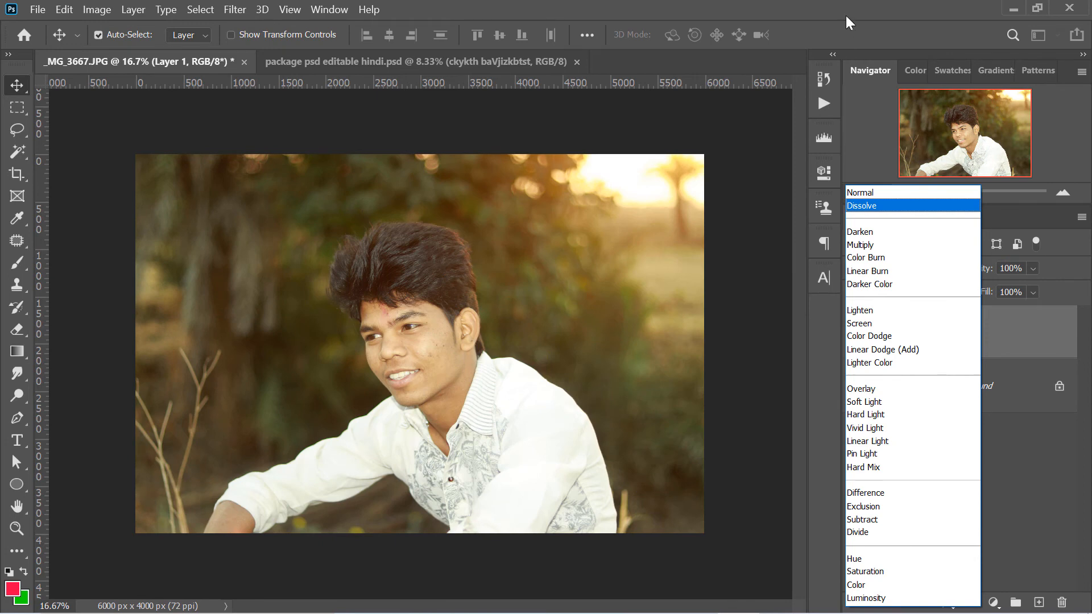
{"action": "left_click", "coordinate": [845, 16]}
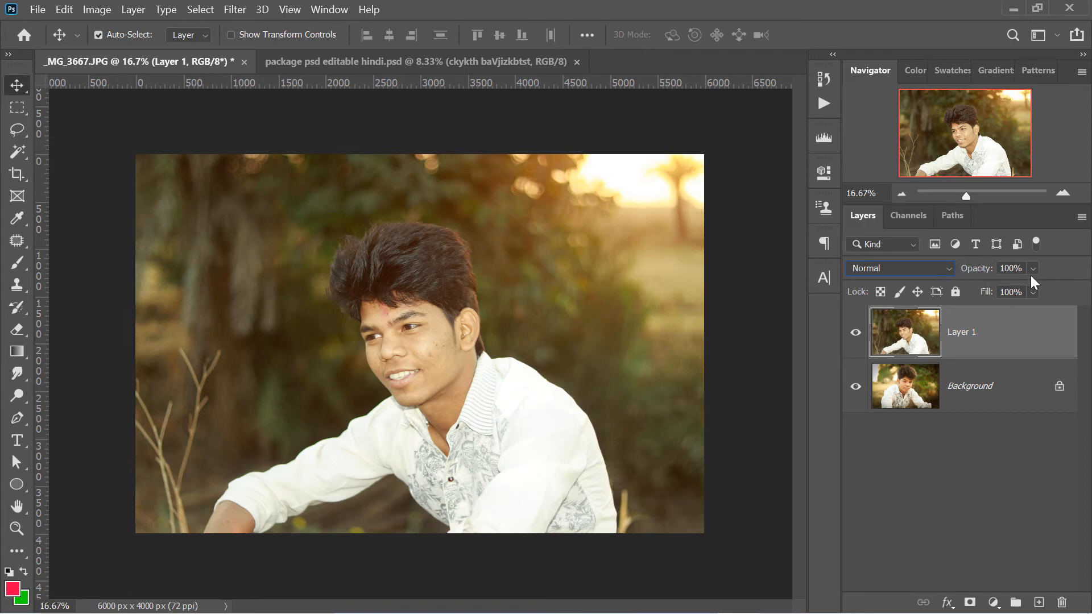
{"action": "mouse_move", "coordinate": [1030, 271]}
{"action": "left_mouse_down"}
{"action": "mouse_move", "coordinate": [1048, 285]}
{"action": "mouse_move", "coordinate": [1038, 288]}
{"action": "left_mouse_up"}
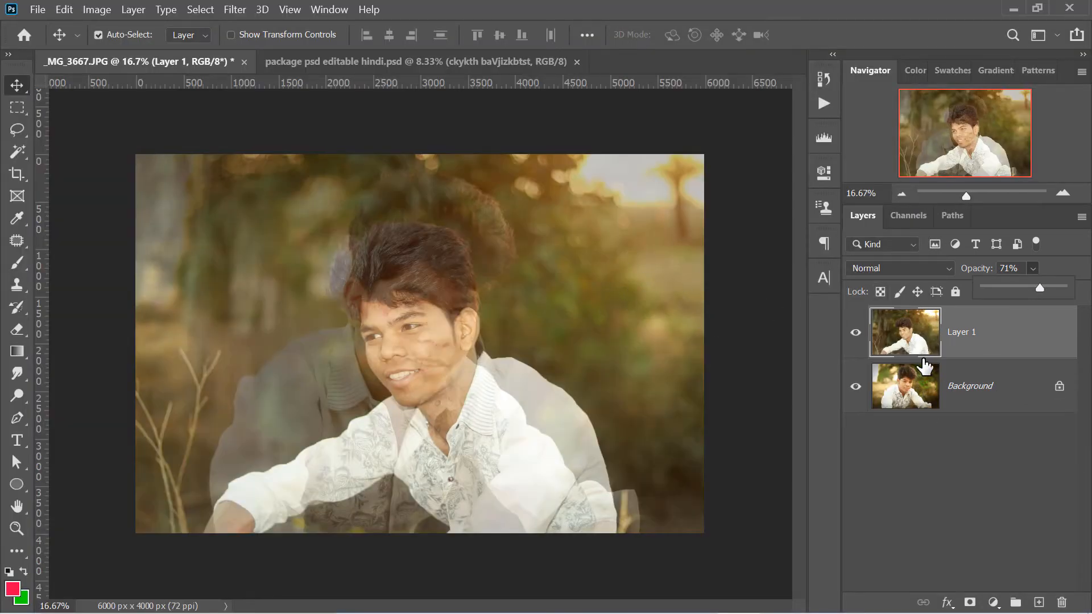
Check the Background layer's opacity setting, and vary Layer 1's opacity to 0% and 71% before restoring it to 100%
{"action": "left_click", "coordinate": [925, 392]}
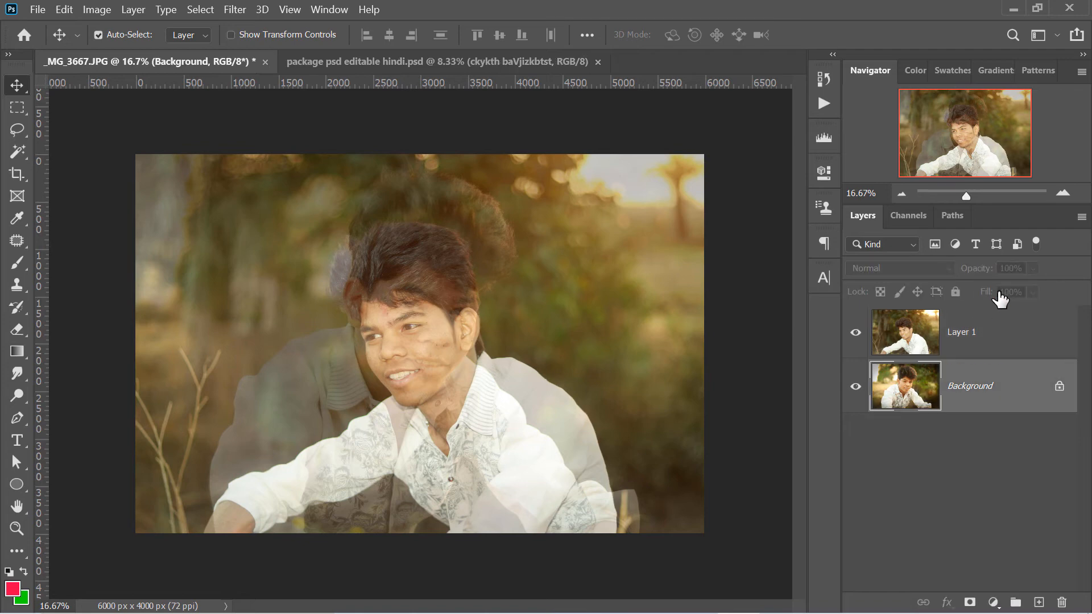
{"action": "left_click", "coordinate": [947, 341]}
{"action": "left_click", "coordinate": [1032, 268]}
{"action": "left_click_drag", "start_coordinate": [1057, 287], "coordinate": [1001, 291]}
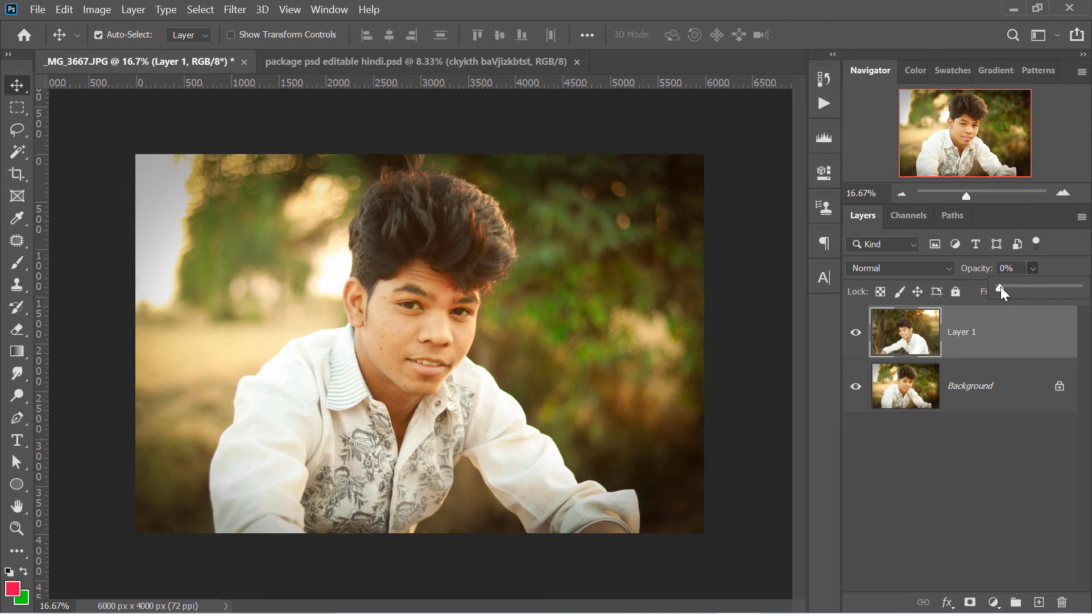
{"action": "left_click_drag", "start_coordinate": [1003, 287], "coordinate": [1055, 284]}
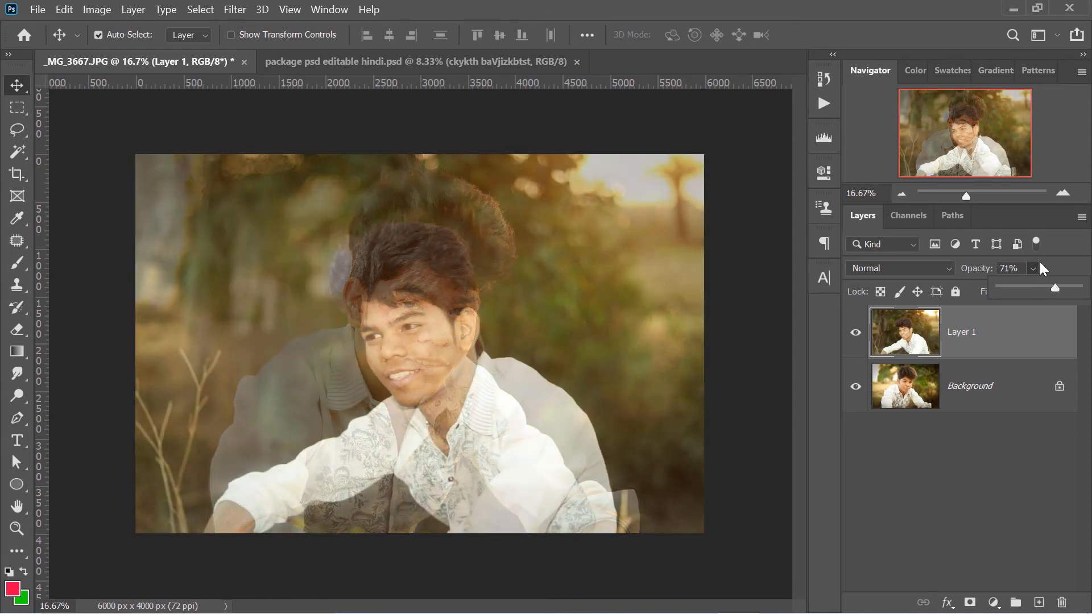
{"action": "left_click_drag", "start_coordinate": [1052, 286], "coordinate": [1085, 290]}
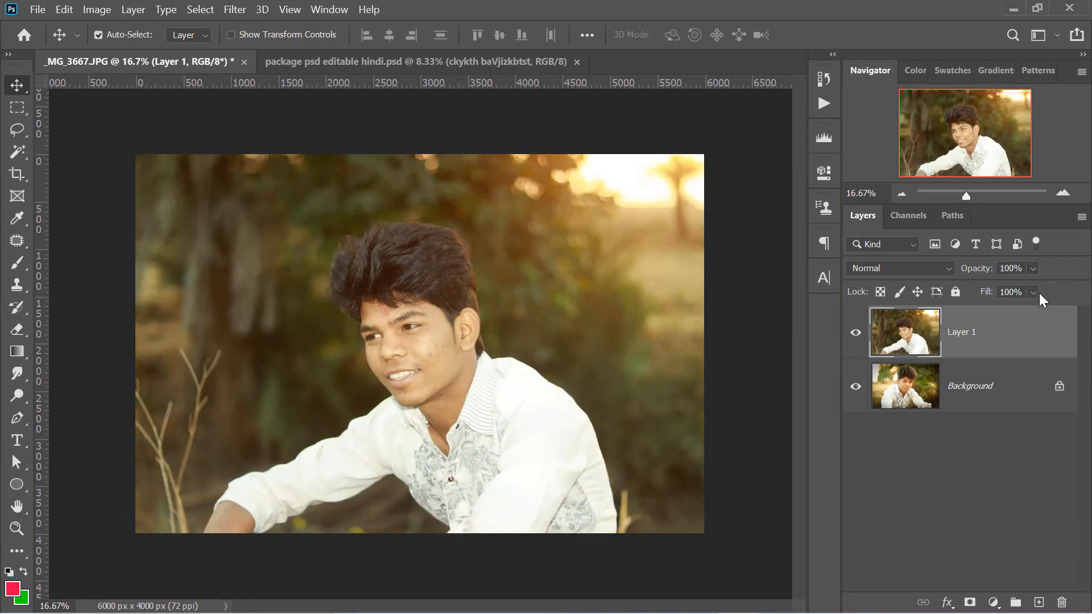
Vary Layer 1's Fill to 38% and 84%, and restore it to 100%
{"action": "left_click", "coordinate": [1032, 291]}
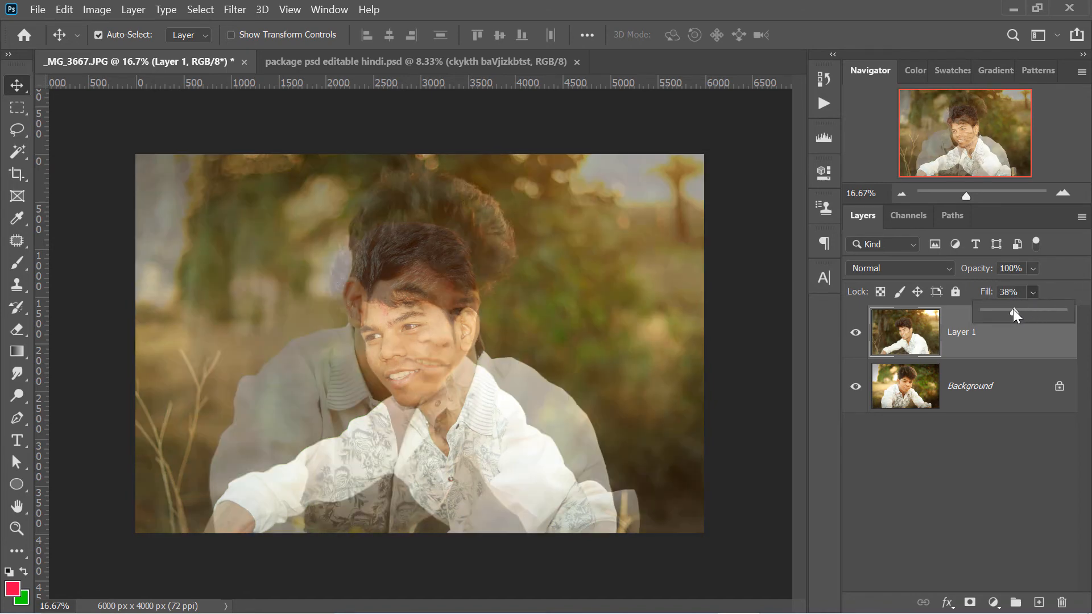
{"action": "left_click_drag", "start_coordinate": [1012, 309], "coordinate": [1049, 308]}
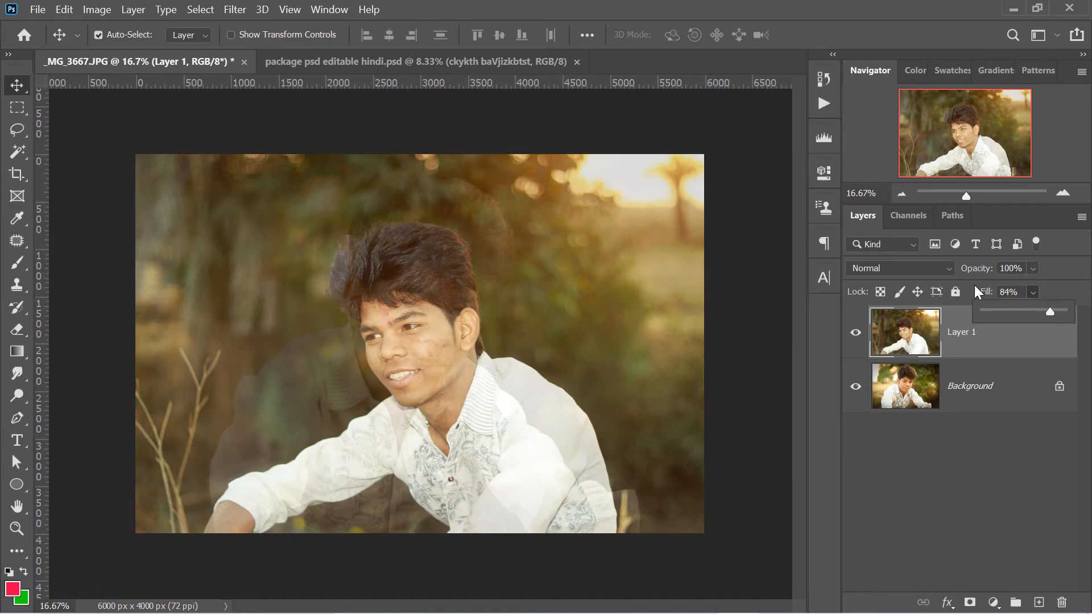
{"action": "left_click_drag", "start_coordinate": [1050, 310], "coordinate": [1059, 279]}
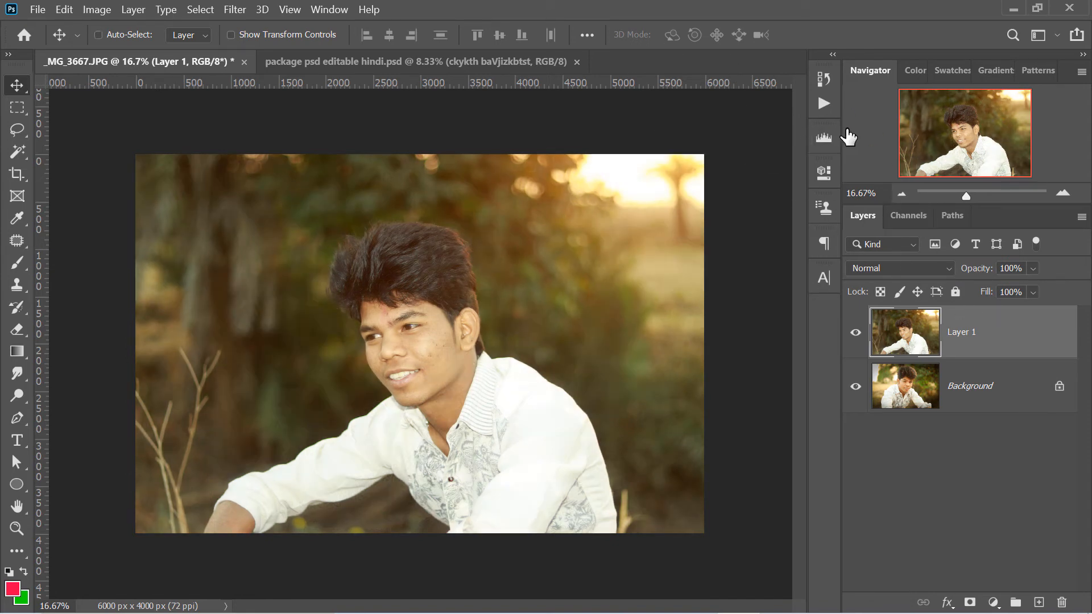
Create a 3005 x 2004 px document with a white background and draw an ellipse about 1347 x 1174 px near its centre
{"action": "key", "text": "ctrl+n"}
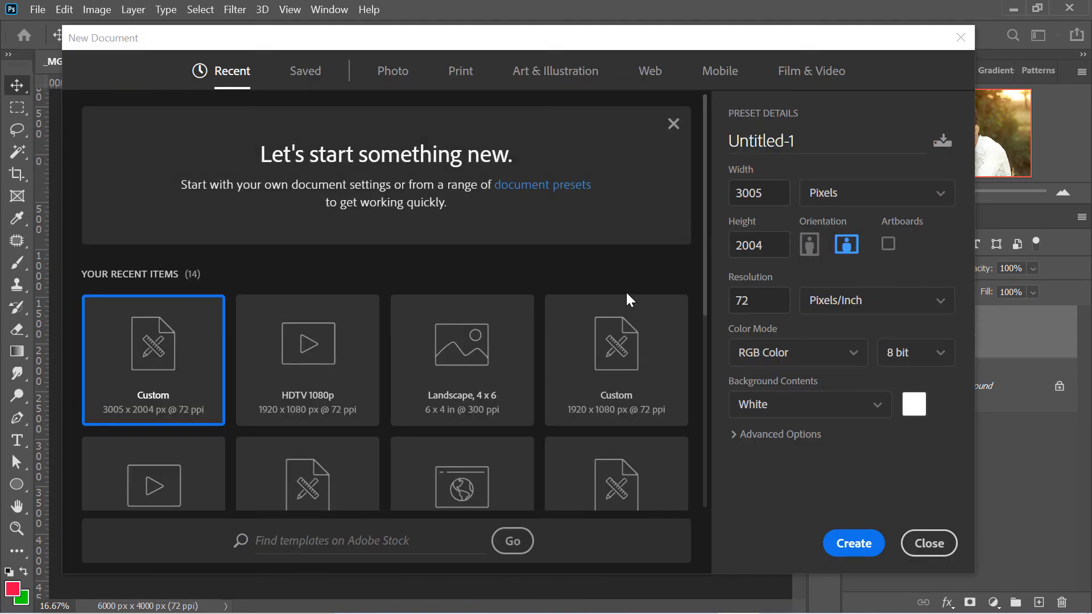
{"action": "left_click", "coordinate": [844, 538]}
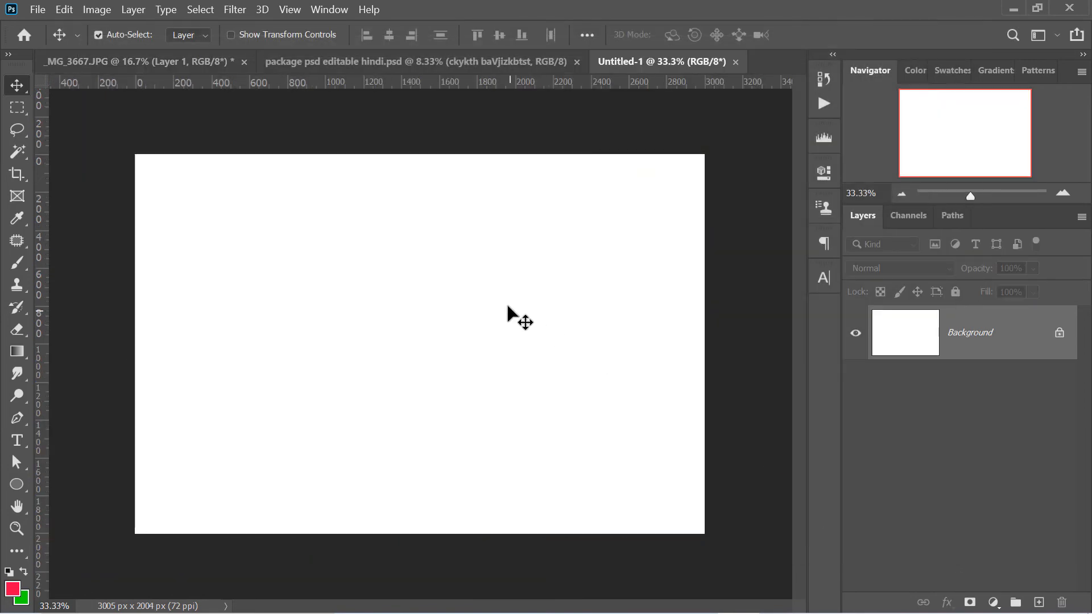
{"action": "left_click", "coordinate": [16, 484]}
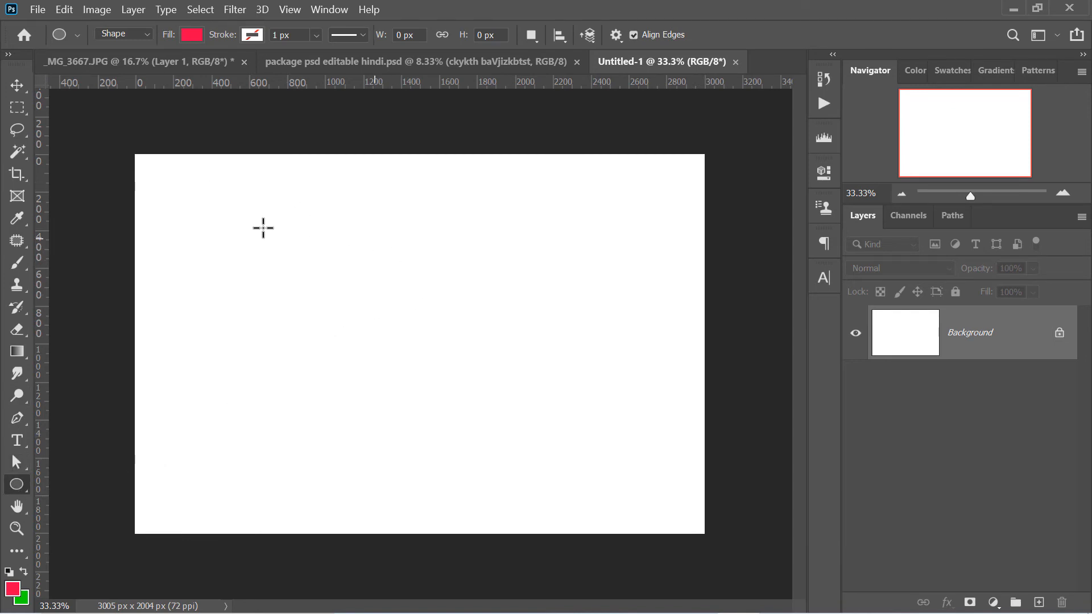
{"action": "left_click_drag", "start_coordinate": [257, 228], "coordinate": [513, 452]}
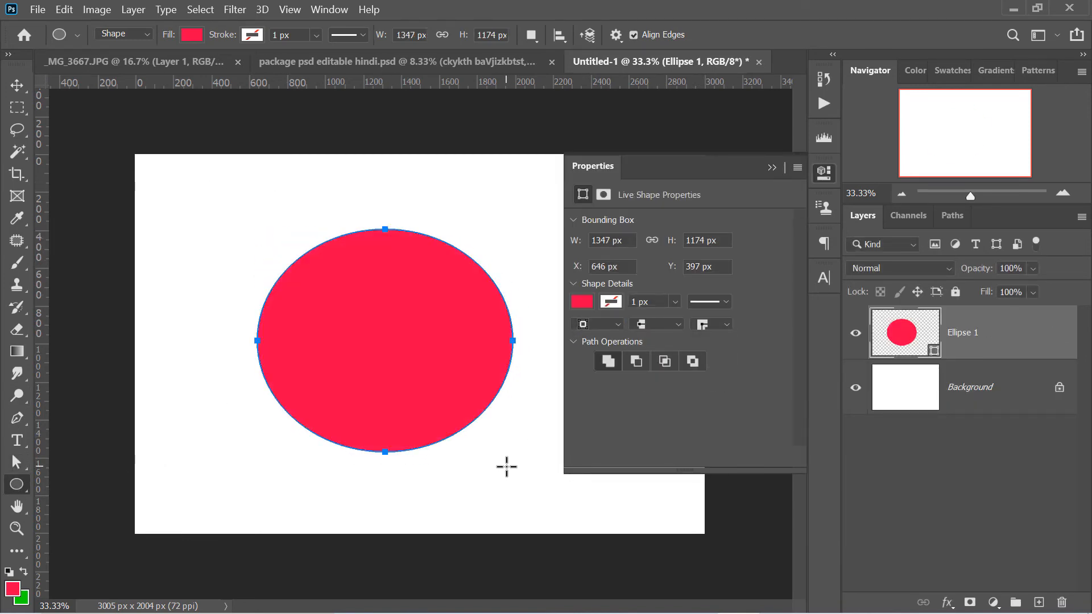
Give the ellipse a red fill and a green stroke 34.56 px wide, and deselect its layer
{"action": "left_click", "coordinate": [581, 301]}
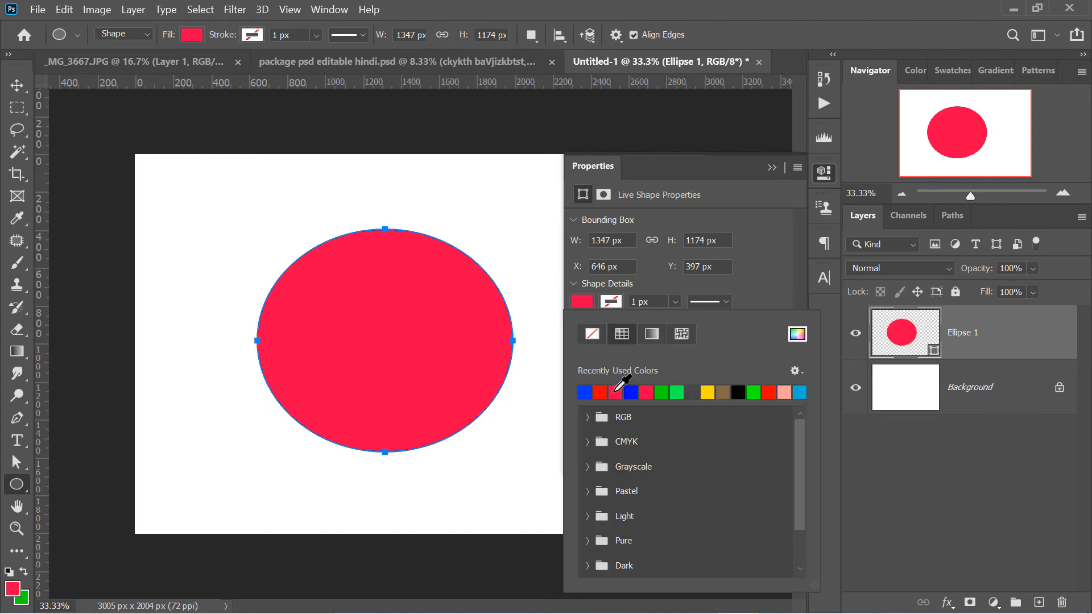
{"action": "left_click", "coordinate": [618, 396]}
{"action": "left_click", "coordinate": [618, 300]}
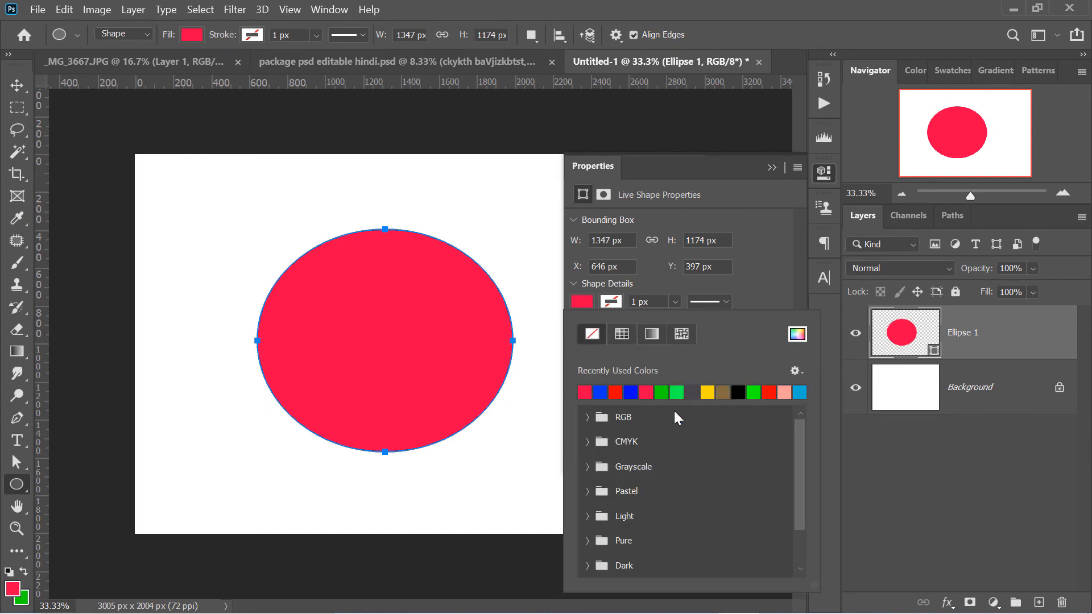
{"action": "left_click", "coordinate": [677, 392]}
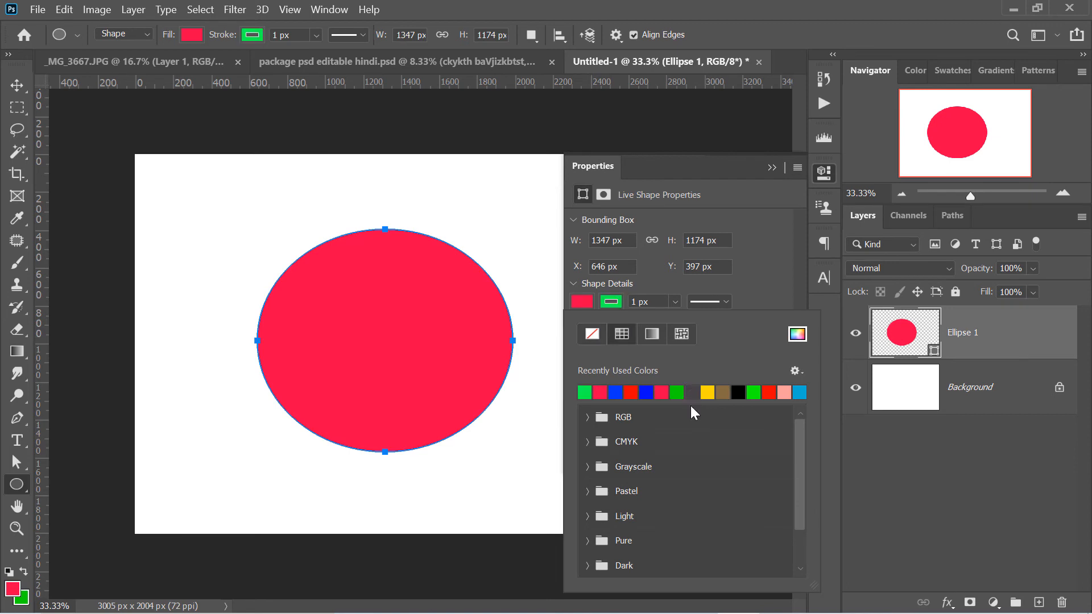
{"action": "left_click", "coordinate": [674, 301]}
{"action": "left_click_drag", "start_coordinate": [694, 322], "coordinate": [728, 320]}
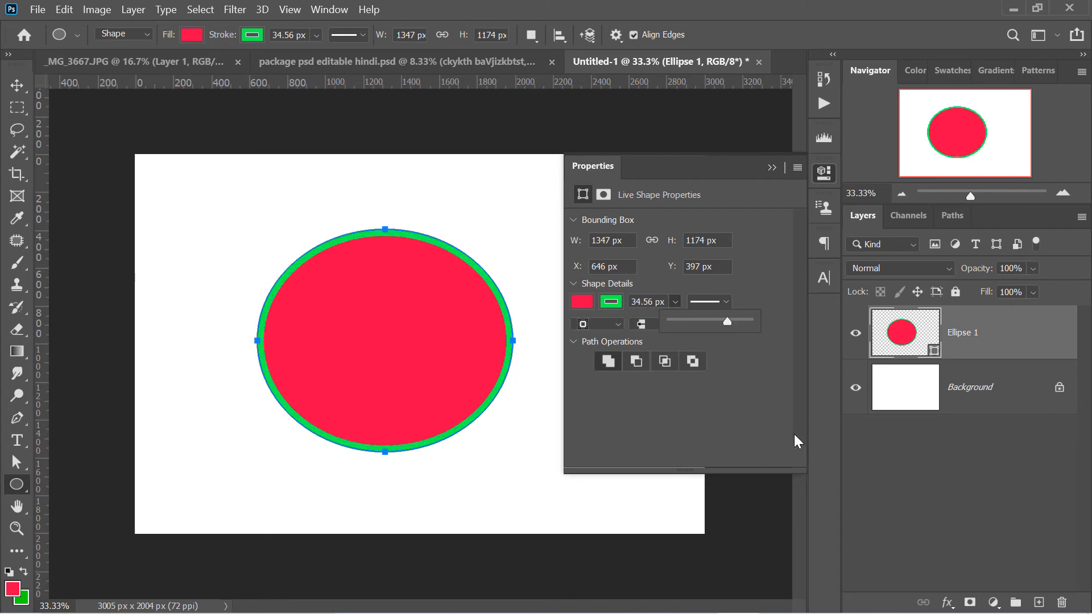
{"action": "left_click", "coordinate": [929, 503]}
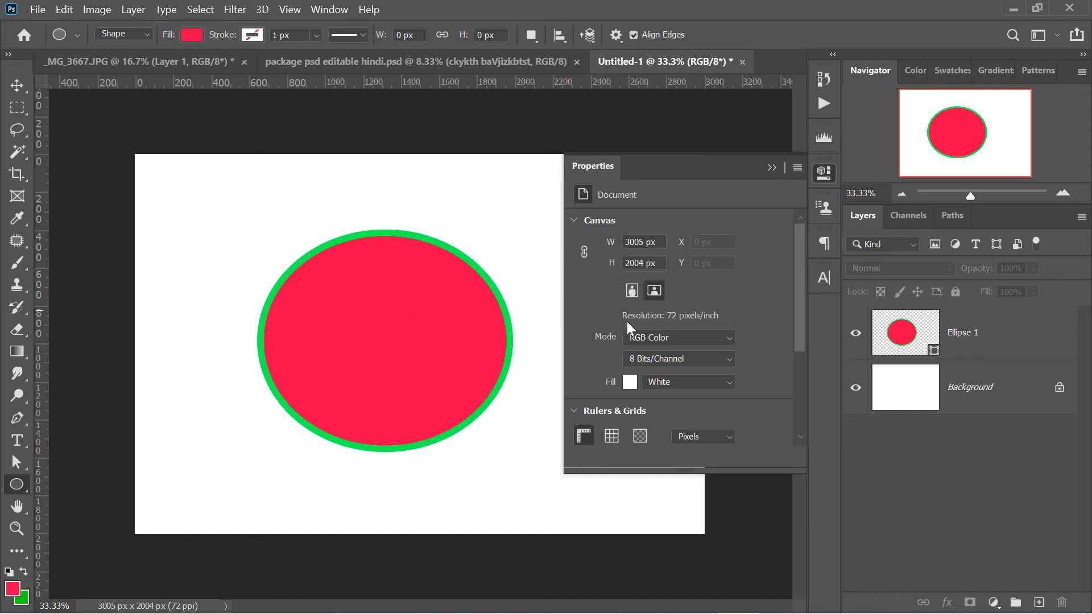
Lower the Ellipse 1 layer's opacity to test its effect on fill and stroke, and restore it to 100%
{"action": "left_click", "coordinate": [995, 347]}
{"action": "left_click", "coordinate": [1032, 269]}
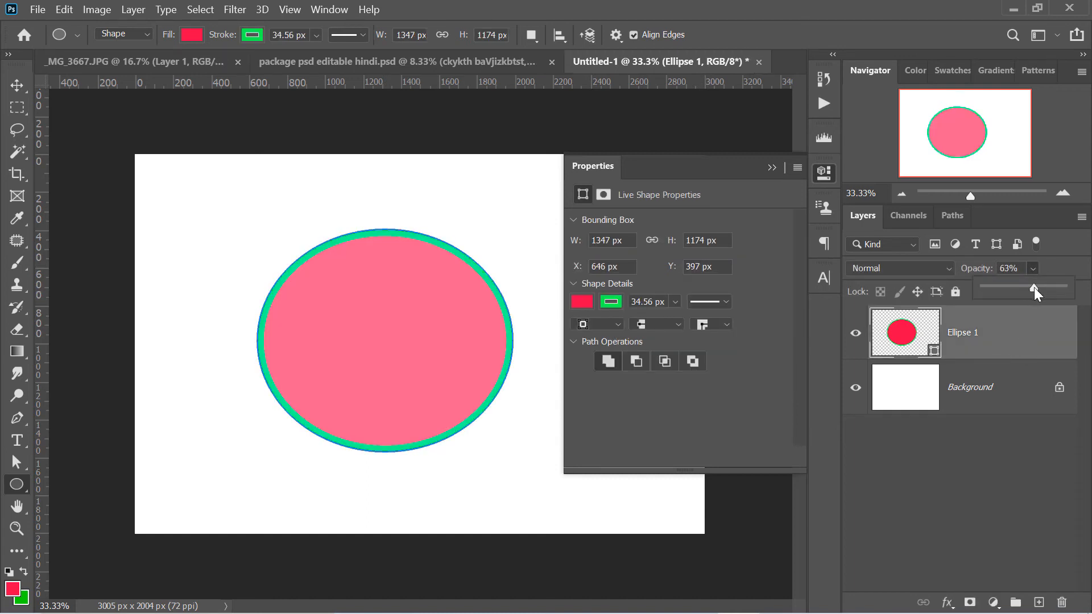
{"action": "mouse_move", "coordinate": [1034, 287]}
{"action": "left_mouse_down"}
{"action": "mouse_move", "coordinate": [982, 292]}
{"action": "mouse_move", "coordinate": [1073, 290]}
{"action": "left_mouse_up"}
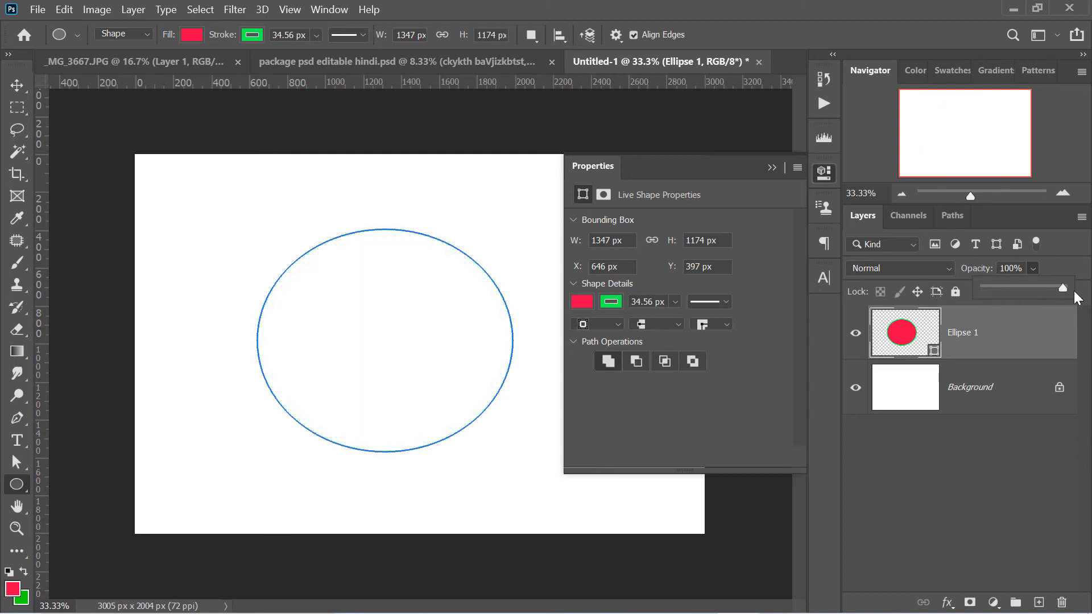
{"action": "left_click", "coordinate": [1029, 416]}
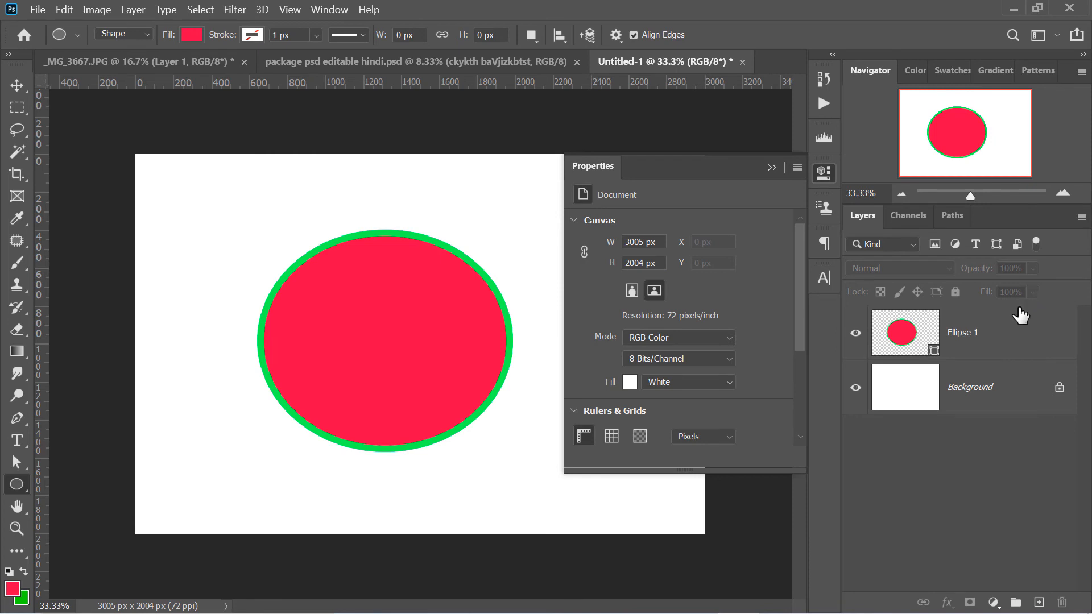
Reduce the Ellipse 1 layer's Fill to 0%, restore it to 100%, and deselect the layer
{"action": "left_click", "coordinate": [1009, 330]}
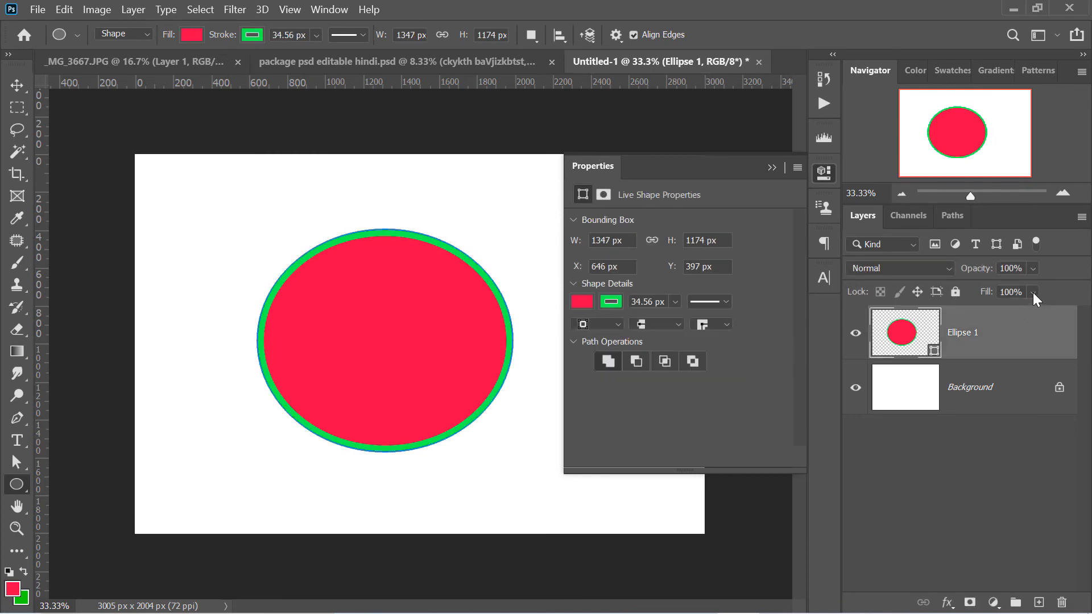
{"action": "left_click", "coordinate": [1033, 292]}
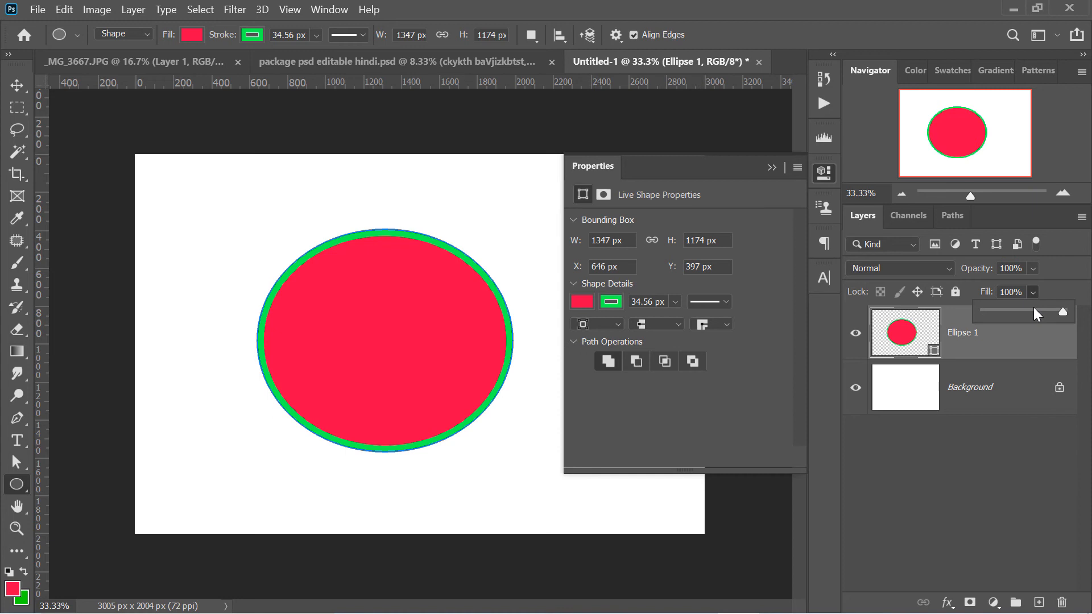
{"action": "left_click_drag", "start_coordinate": [1032, 310], "coordinate": [978, 313]}
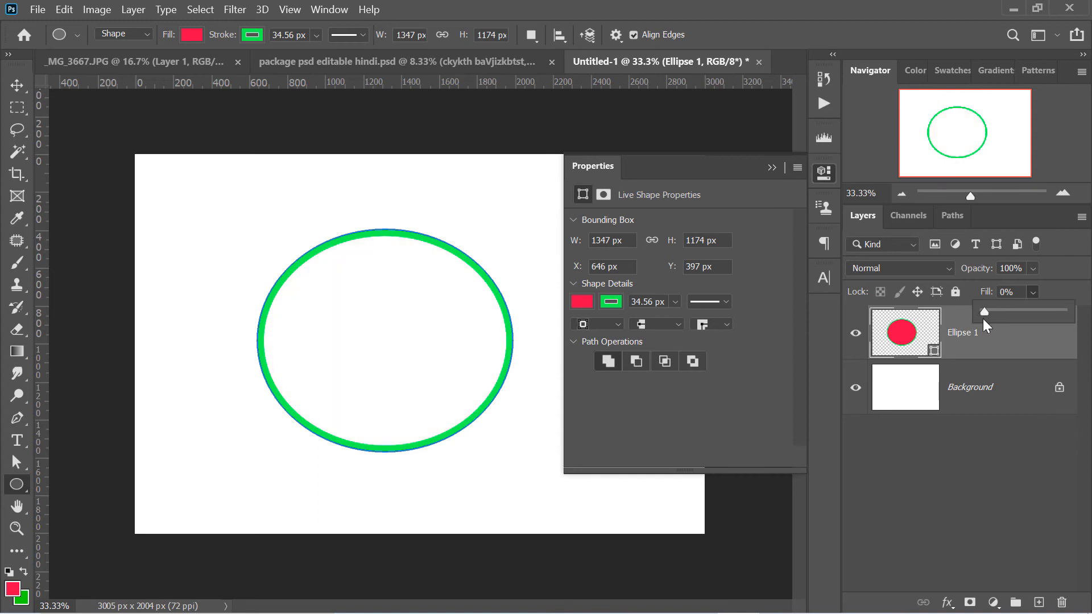
{"action": "left_click_drag", "start_coordinate": [1056, 312], "coordinate": [1076, 321]}
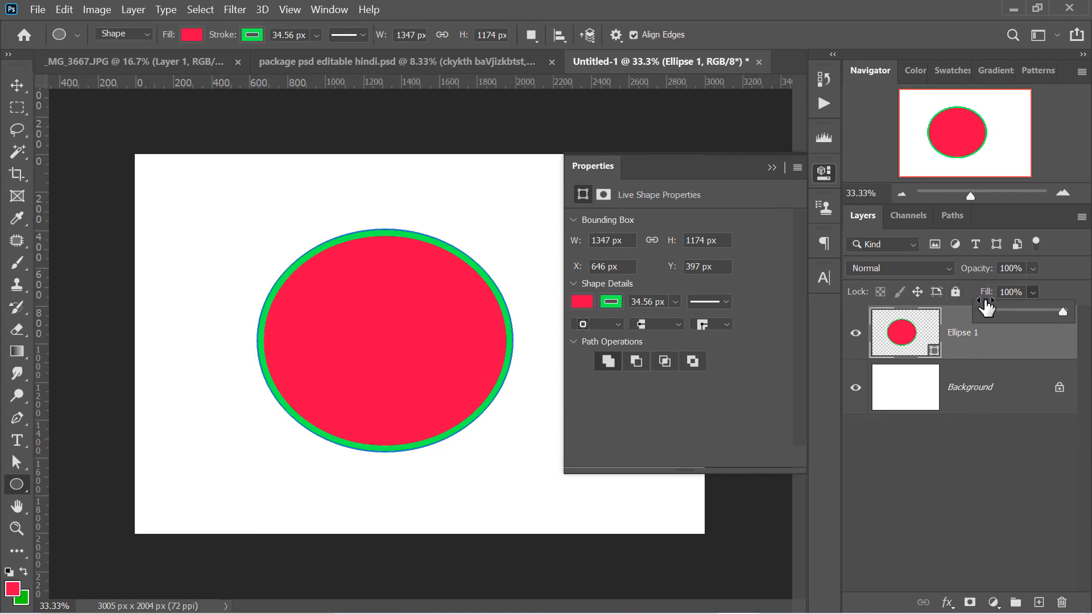
{"action": "left_click", "coordinate": [998, 436]}
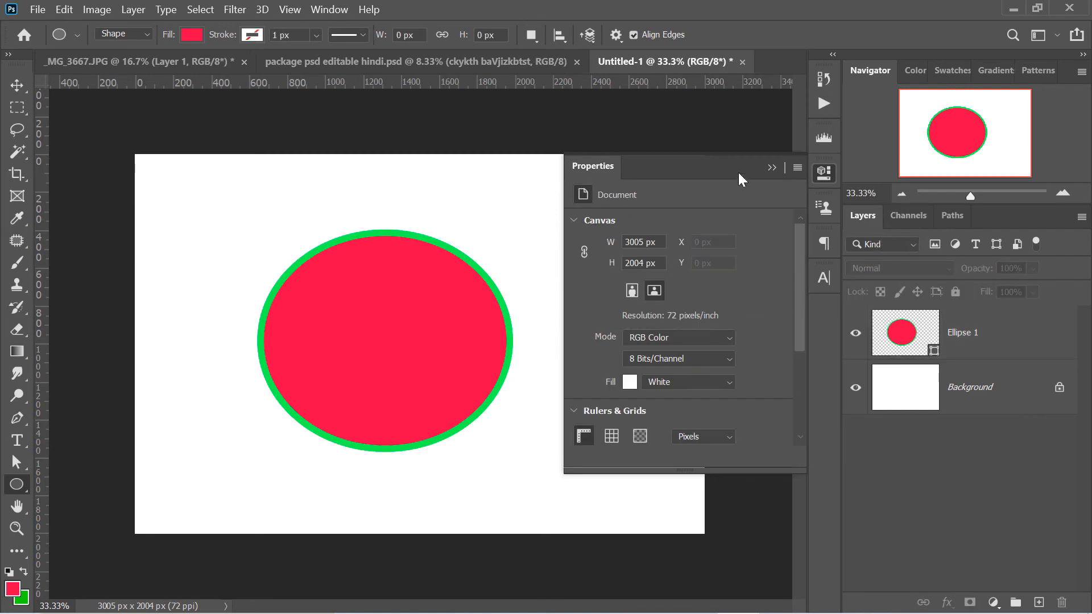
Switch to _MG_3667.JPG and lower Layer 1's opacity to 26%
{"action": "left_click", "coordinate": [163, 60]}
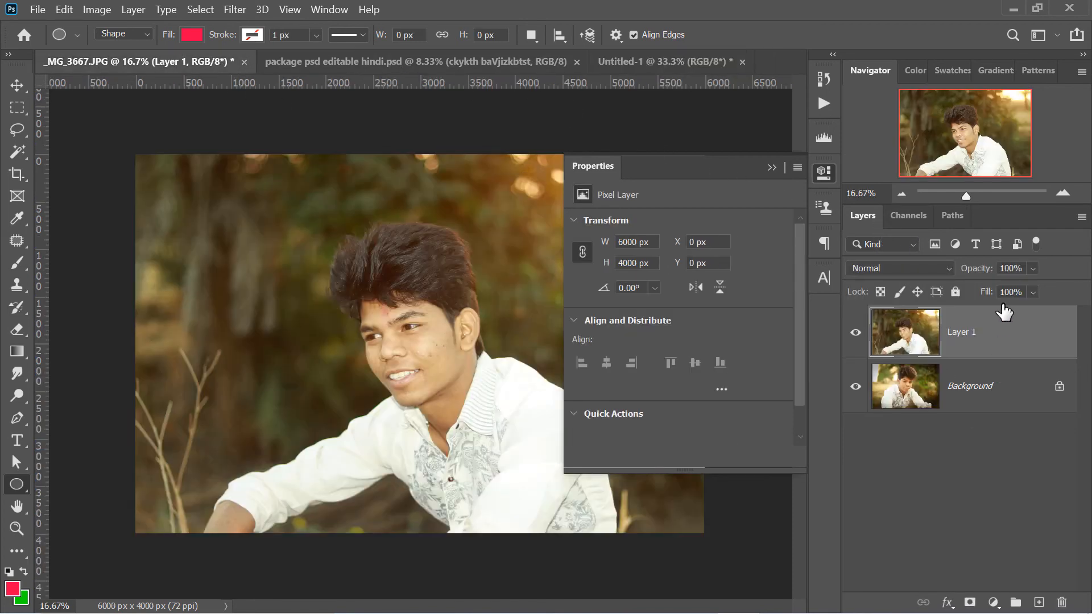
{"action": "left_click", "coordinate": [1033, 268]}
{"action": "left_click", "coordinate": [1022, 287]}
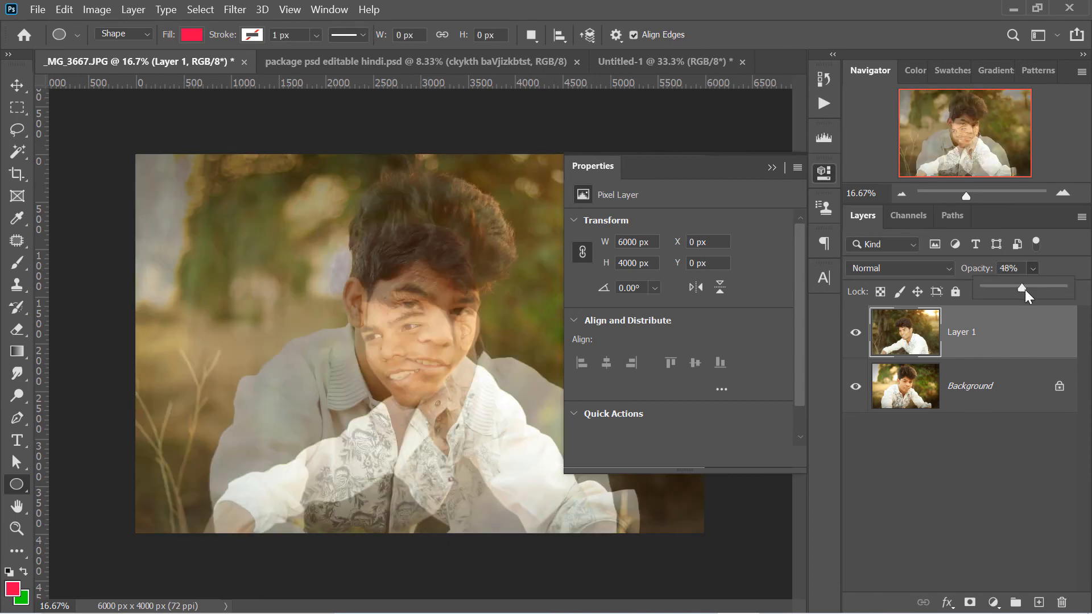
{"action": "left_click_drag", "start_coordinate": [1024, 289], "coordinate": [1005, 291]}
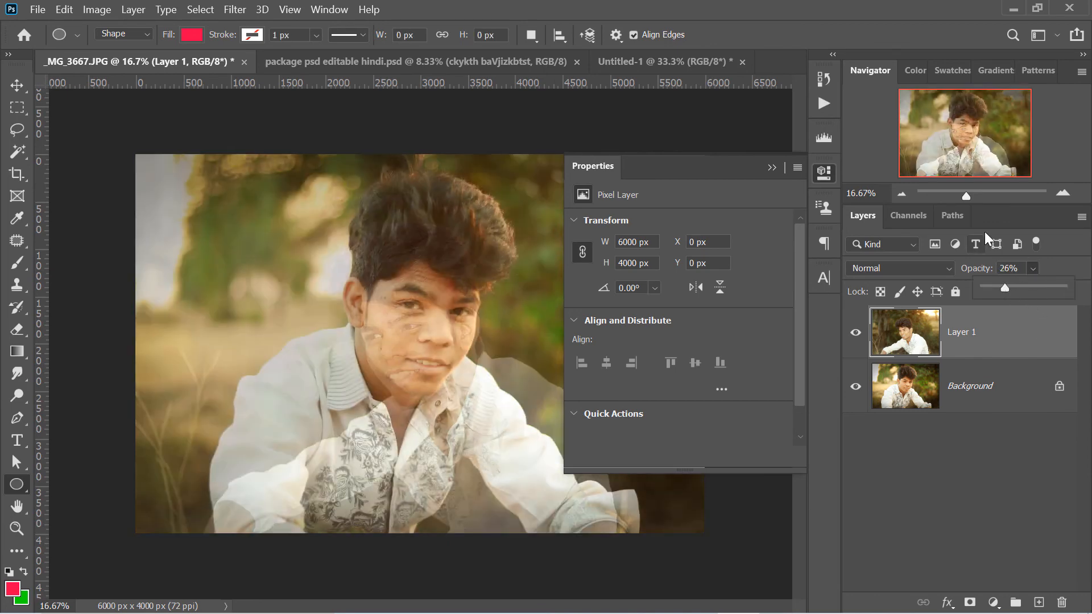
Add two Solid Color fill layers above Layer 1, a red one (ff0048) and a green one (00ff2a) on top
{"action": "left_click", "coordinate": [993, 602]}
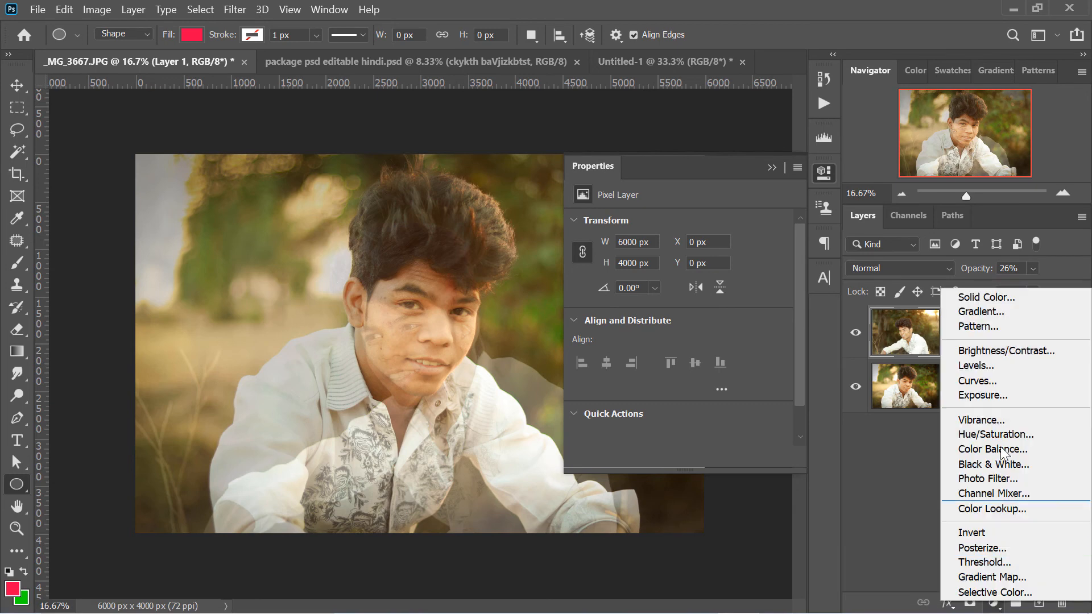
{"action": "left_click", "coordinate": [1000, 297]}
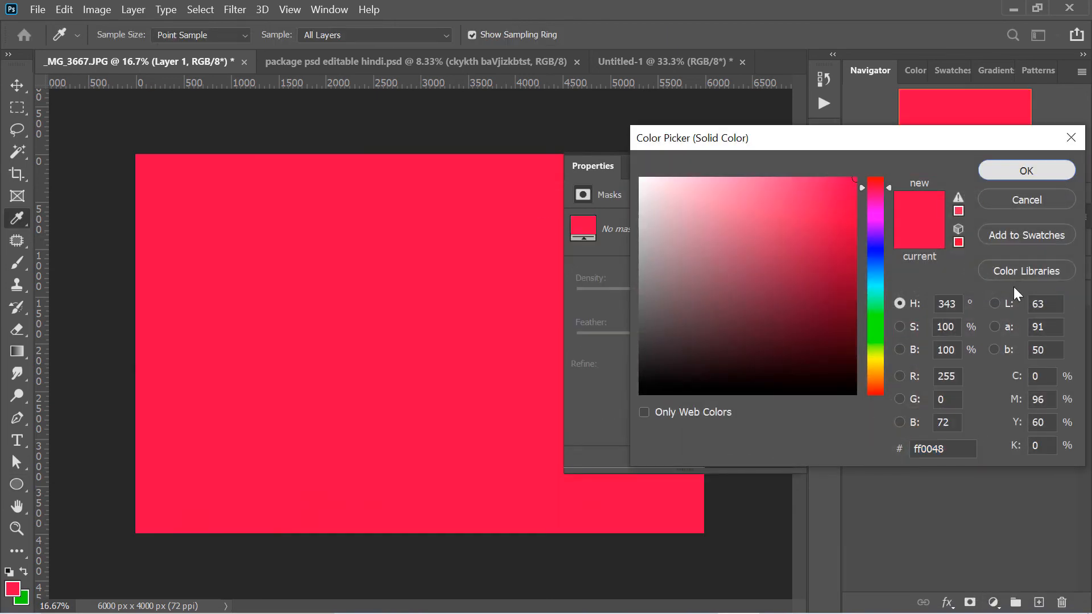
{"action": "key", "text": "Return"}
{"action": "left_click", "coordinate": [993, 602]}
{"action": "left_click", "coordinate": [1020, 294]}
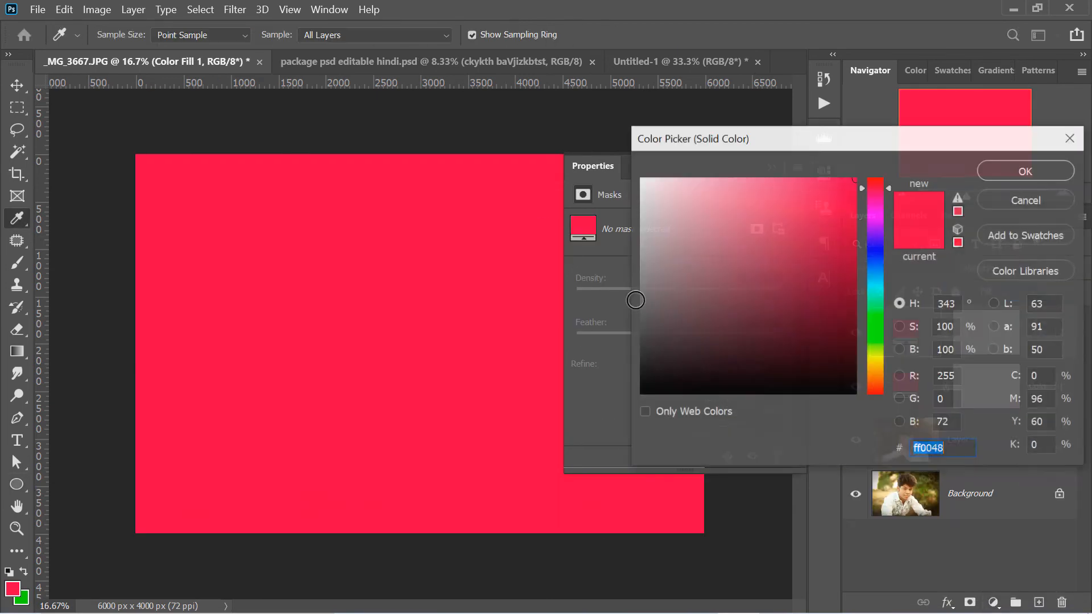
{"action": "left_click_drag", "start_coordinate": [878, 253], "coordinate": [875, 316]}
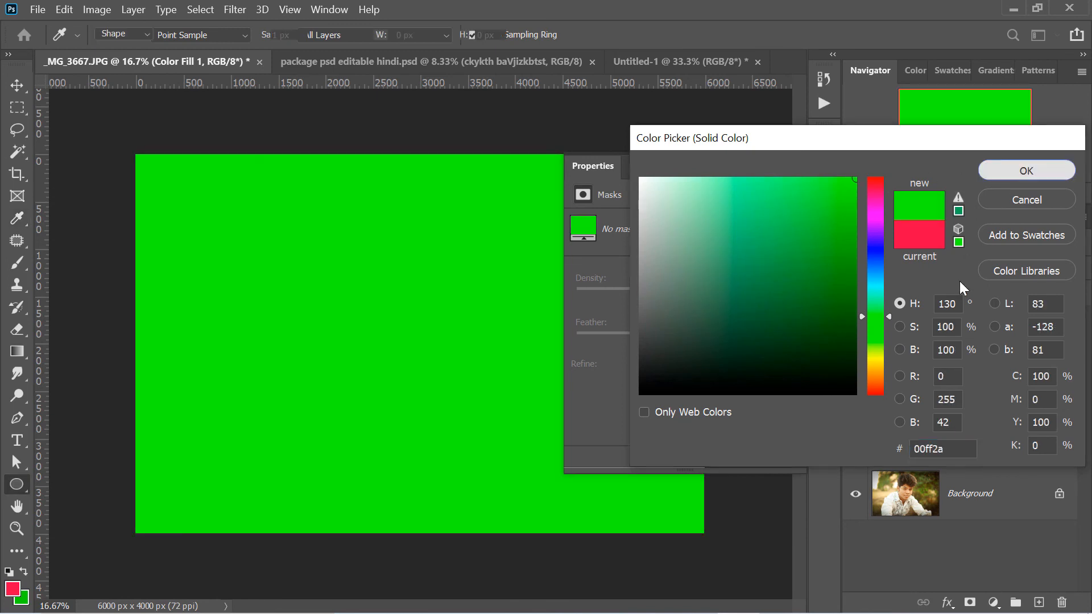
{"action": "key", "text": "Return"}
Vary the green fill layer's opacity and return it to 100%, and adjust the layer's Fill
{"action": "left_click", "coordinate": [1032, 268]}
{"action": "left_click", "coordinate": [1028, 285]}
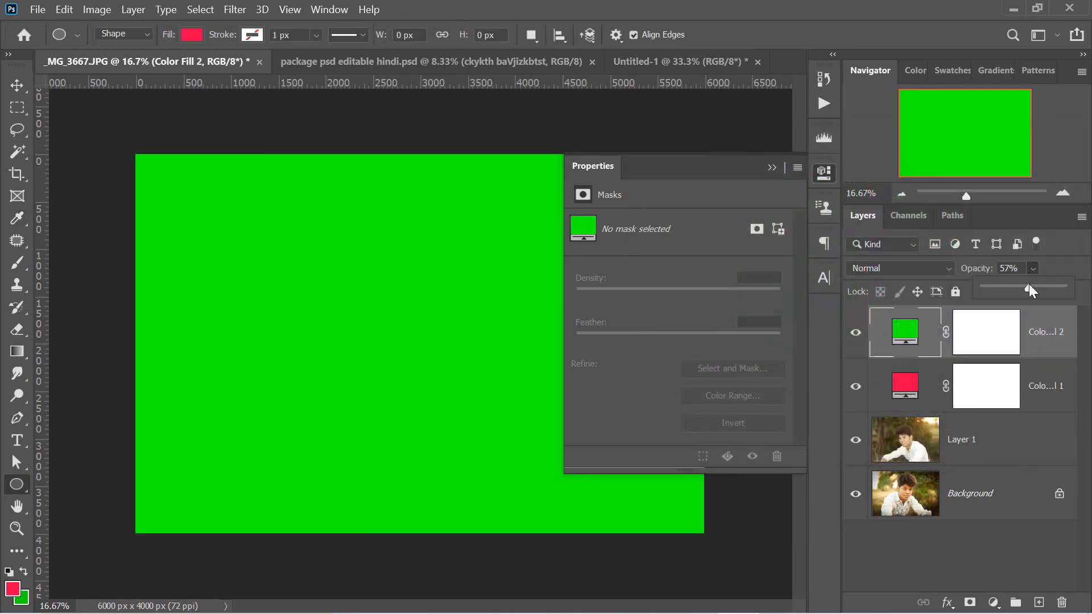
{"action": "left_click_drag", "start_coordinate": [1000, 284], "coordinate": [1067, 286]}
{"action": "left_click", "coordinate": [1065, 266]}
{"action": "left_click", "coordinate": [1033, 292]}
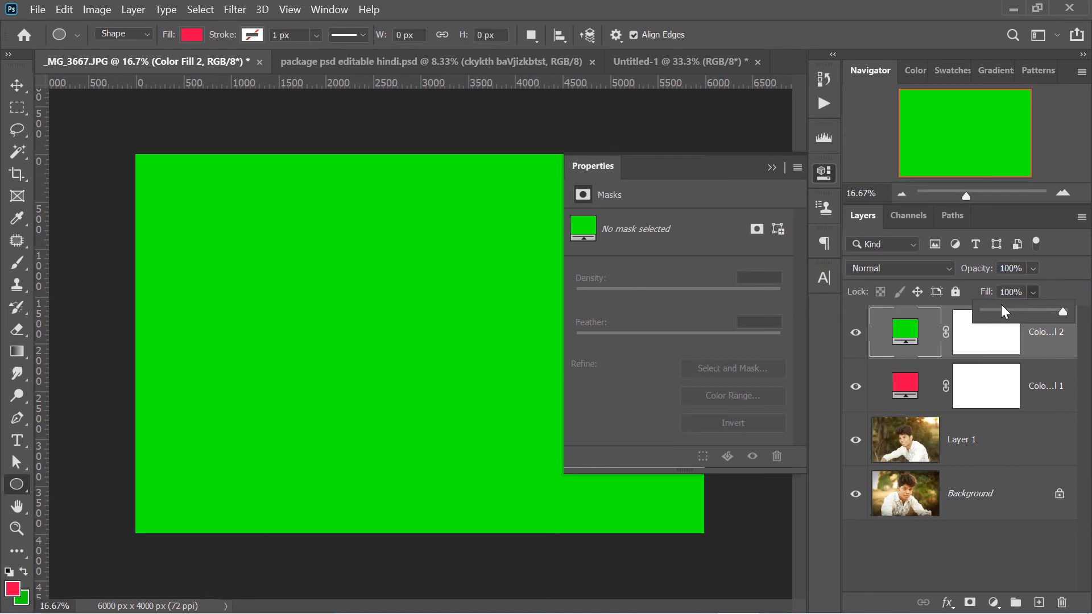
{"action": "left_click_drag", "start_coordinate": [1006, 311], "coordinate": [1040, 312]}
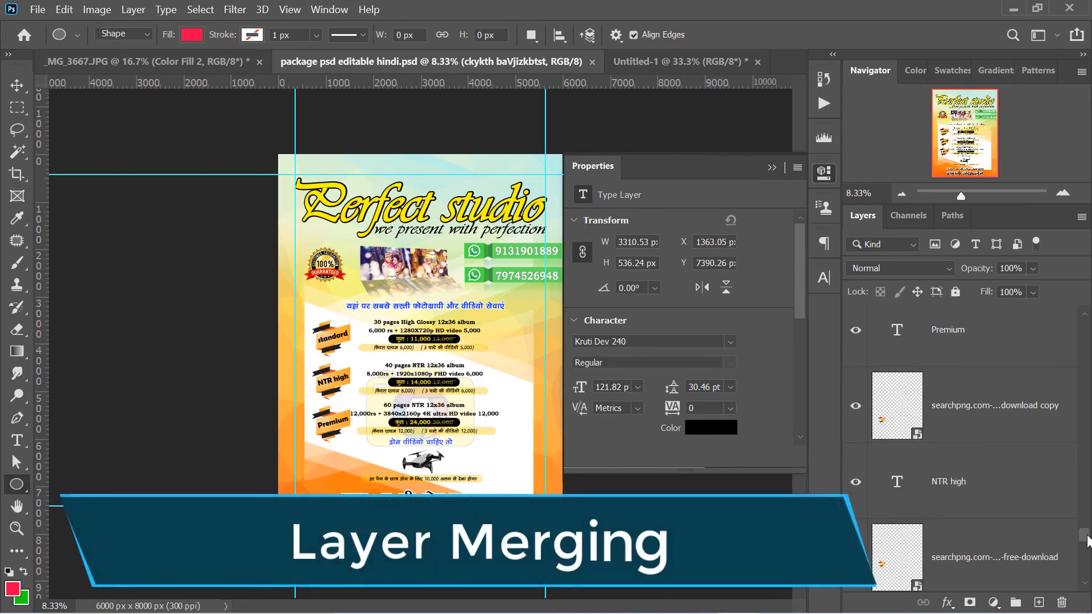
Select all layers of package psd editable hindi.psd from the topmost to the bottommost, and merge them into one layer
{"action": "left_click_drag", "start_coordinate": [1087, 539], "coordinate": [1089, 395]}
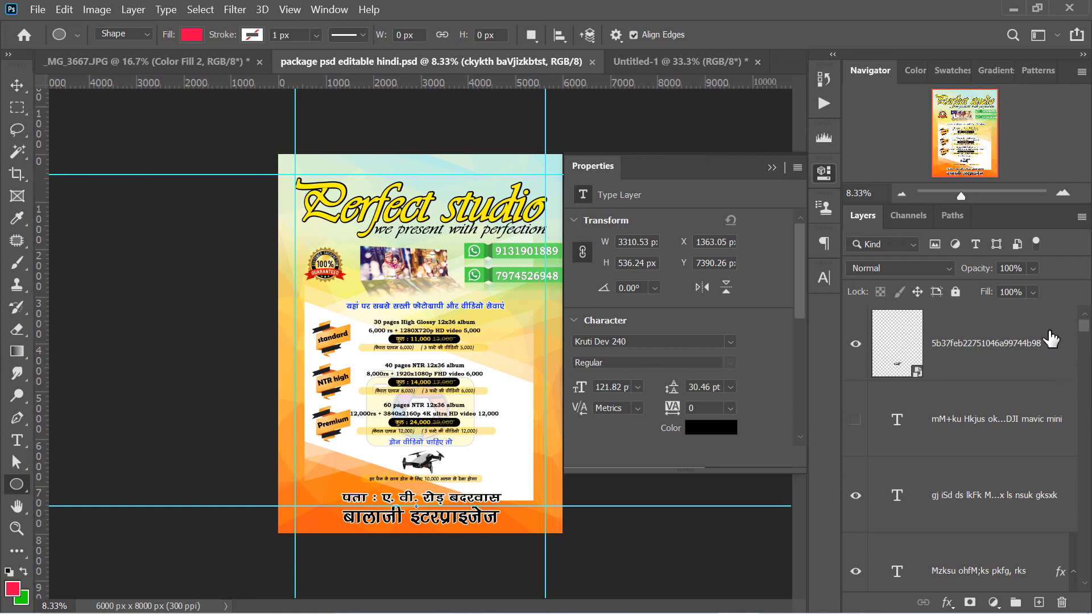
{"action": "left_click", "coordinate": [928, 340]}
{"action": "left_click_drag", "start_coordinate": [1086, 328], "coordinate": [1083, 300]}
{"action": "left_click", "coordinate": [1061, 566]}
{"action": "left_click", "coordinate": [988, 359], "text": "shift"}
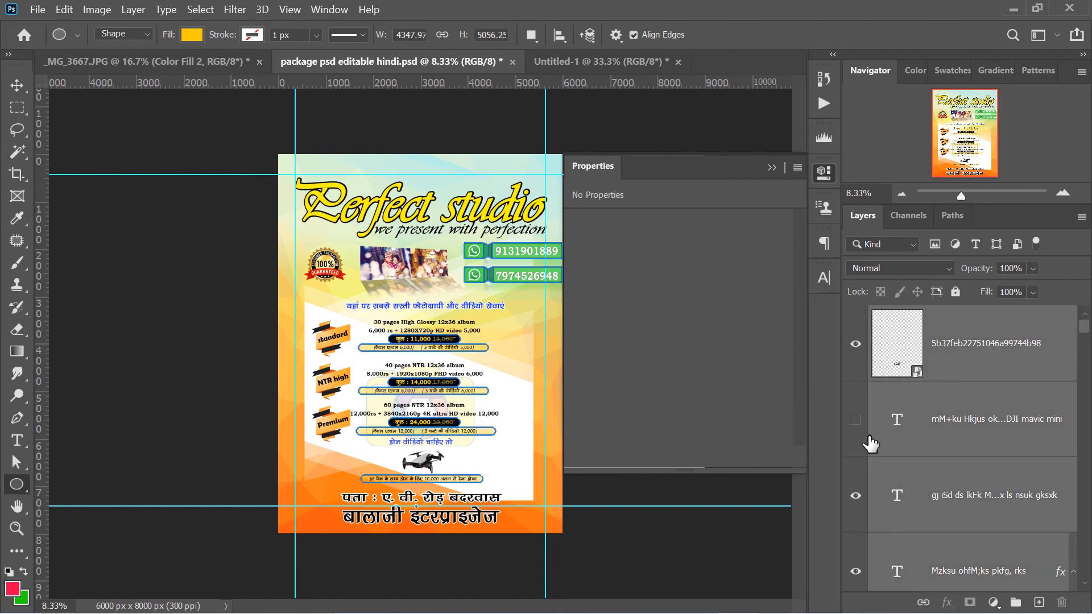
{"action": "key", "text": "ctrl+e"}
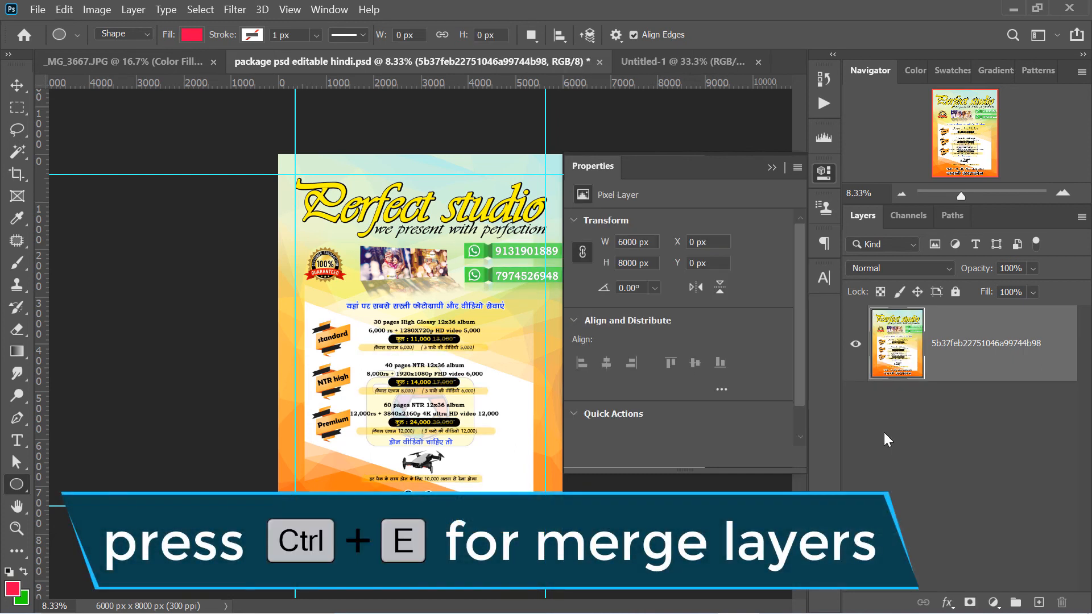
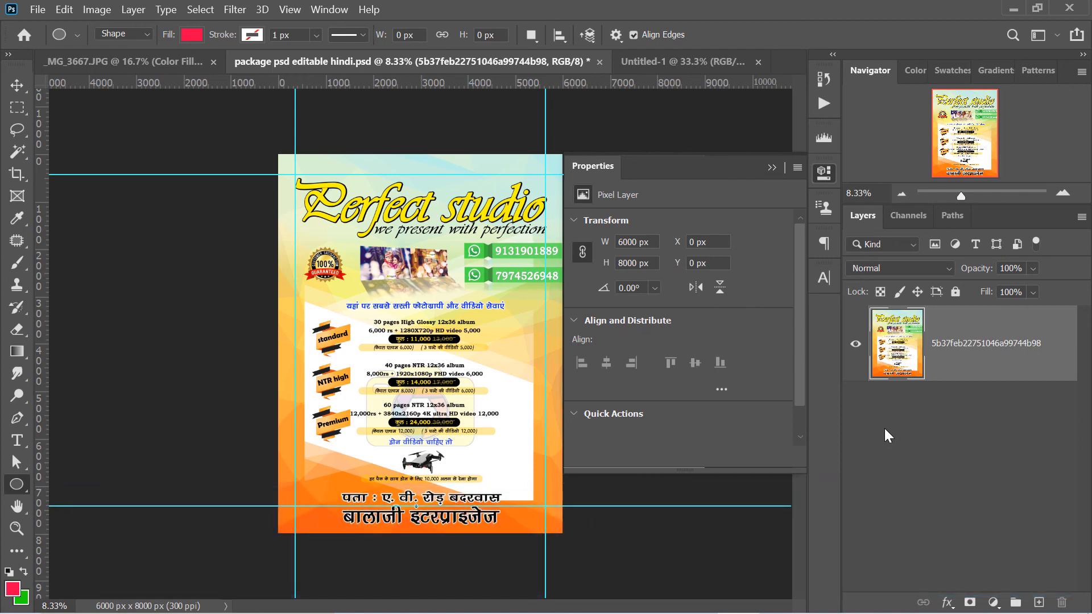
Undo the merge of all layers, and merge only the Pngtree background layer with Layer 0
{"action": "key", "text": "ctrl+z"}
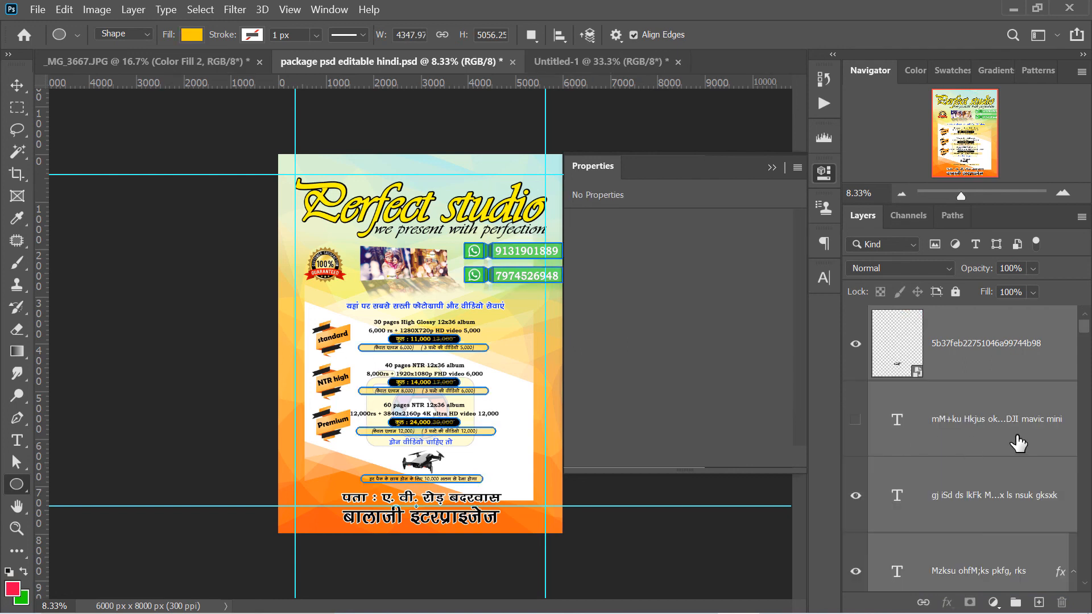
{"action": "left_click", "coordinate": [1019, 443]}
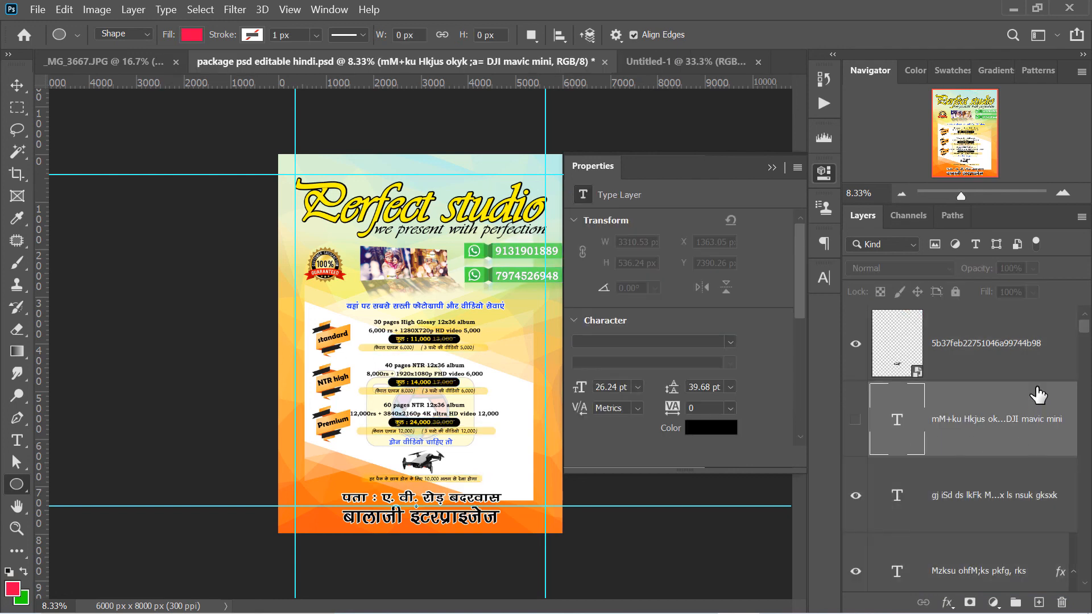
{"action": "left_click_drag", "start_coordinate": [1083, 326], "coordinate": [1083, 570]}
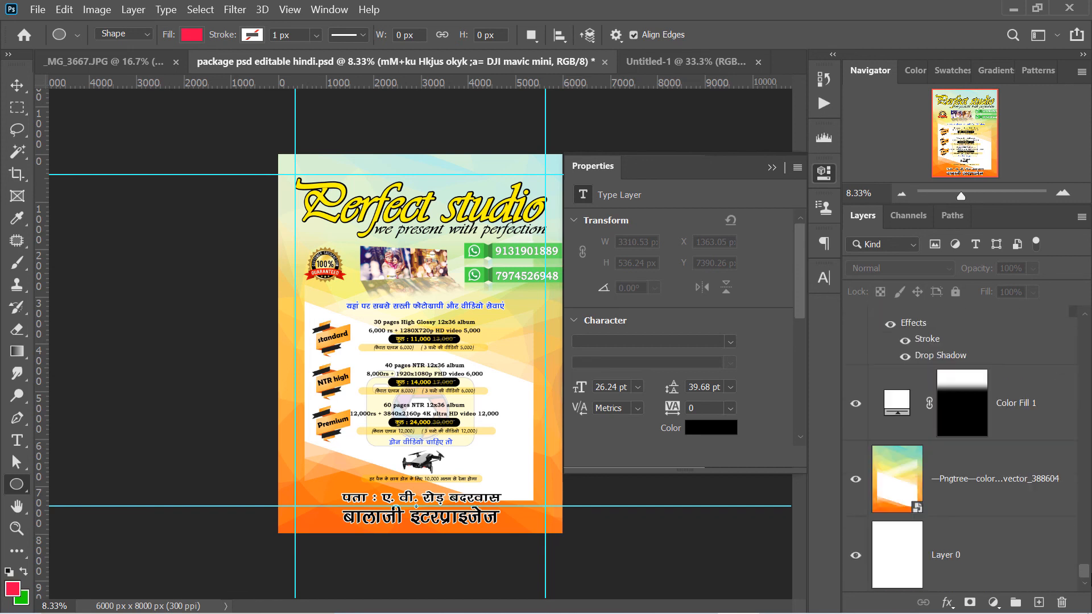
{"action": "left_click", "coordinate": [1029, 482]}
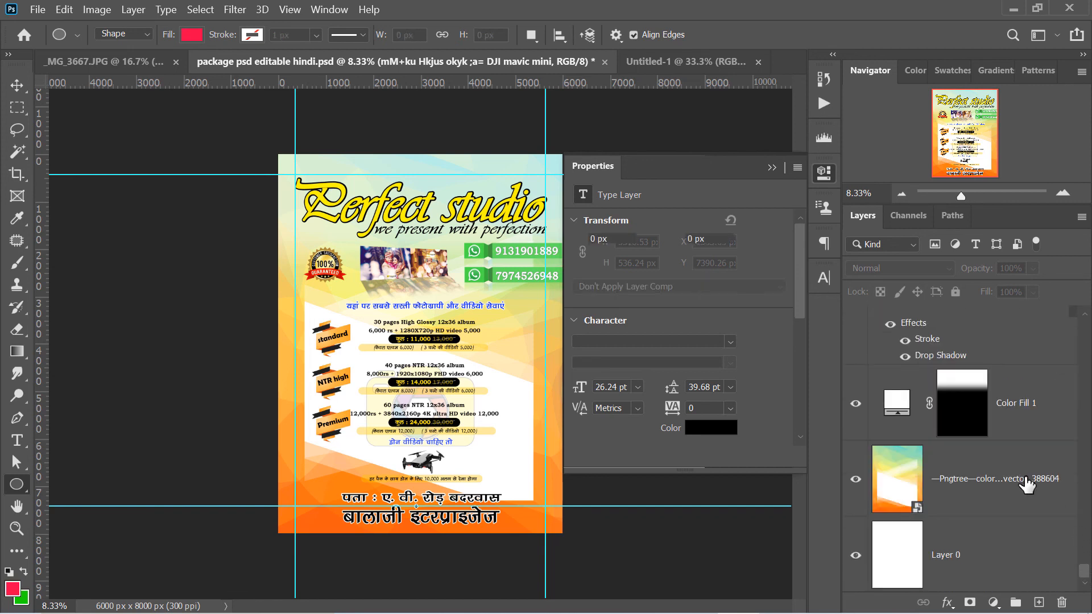
{"action": "left_click", "coordinate": [999, 551], "text": "shift"}
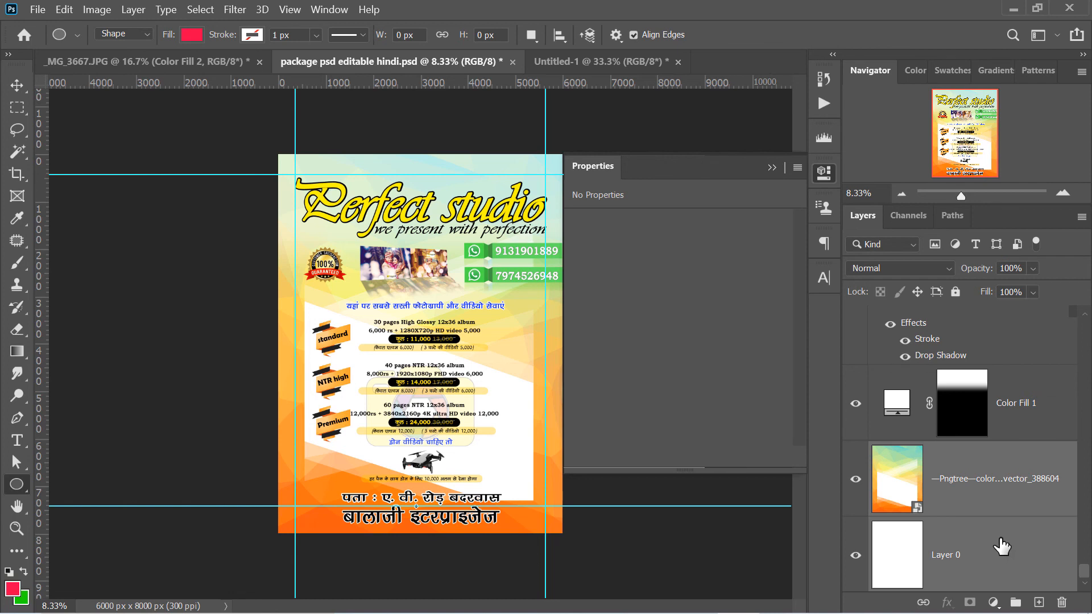
{"action": "key", "text": "ctrl+e"}
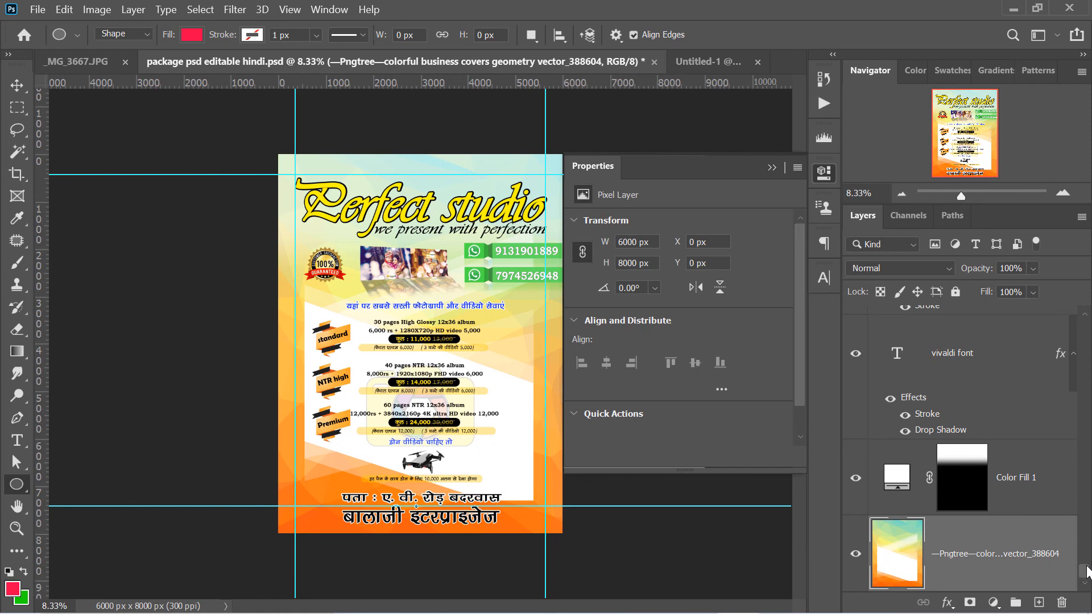
Add an empty layer above the topmost layer 5b37feb22751046a99744b98 and stamp a merged copy of all visible layers onto it
{"action": "left_click_drag", "start_coordinate": [1086, 570], "coordinate": [1086, 327]}
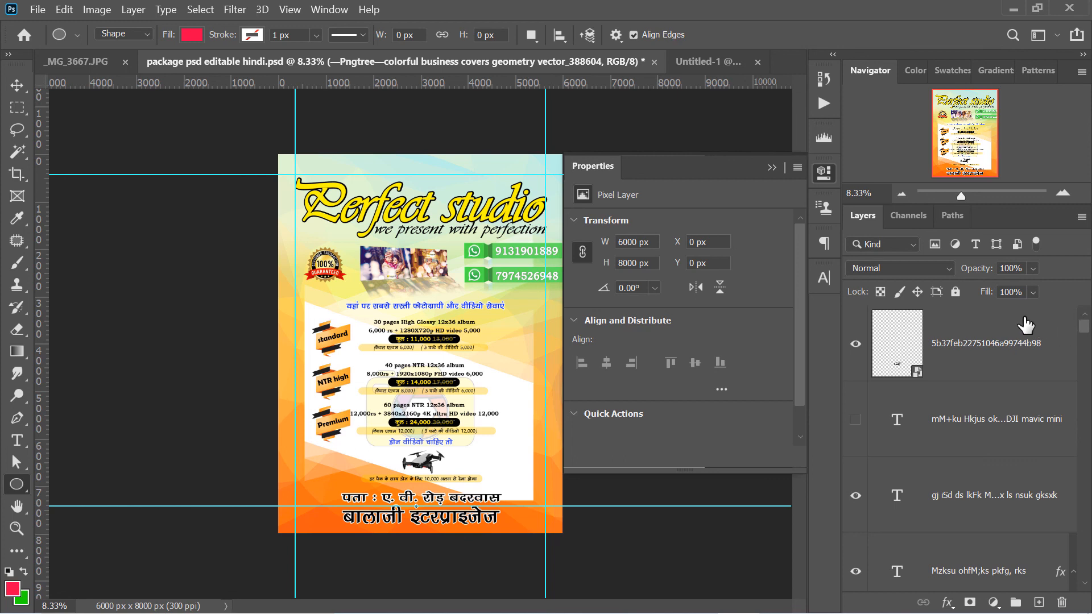
{"action": "left_click", "coordinate": [1002, 339]}
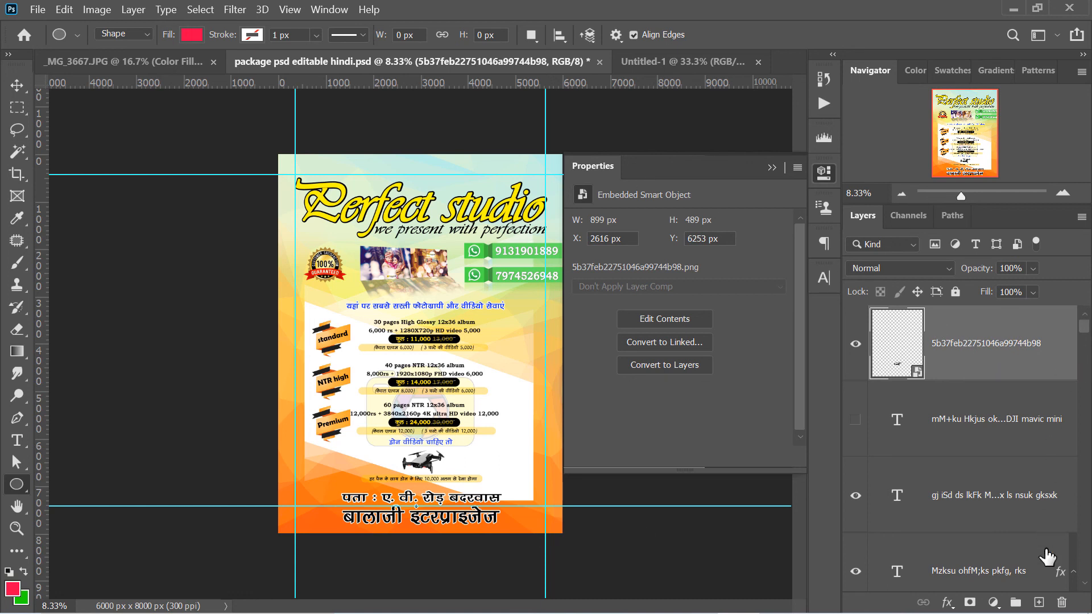
{"action": "left_click", "coordinate": [1038, 601]}
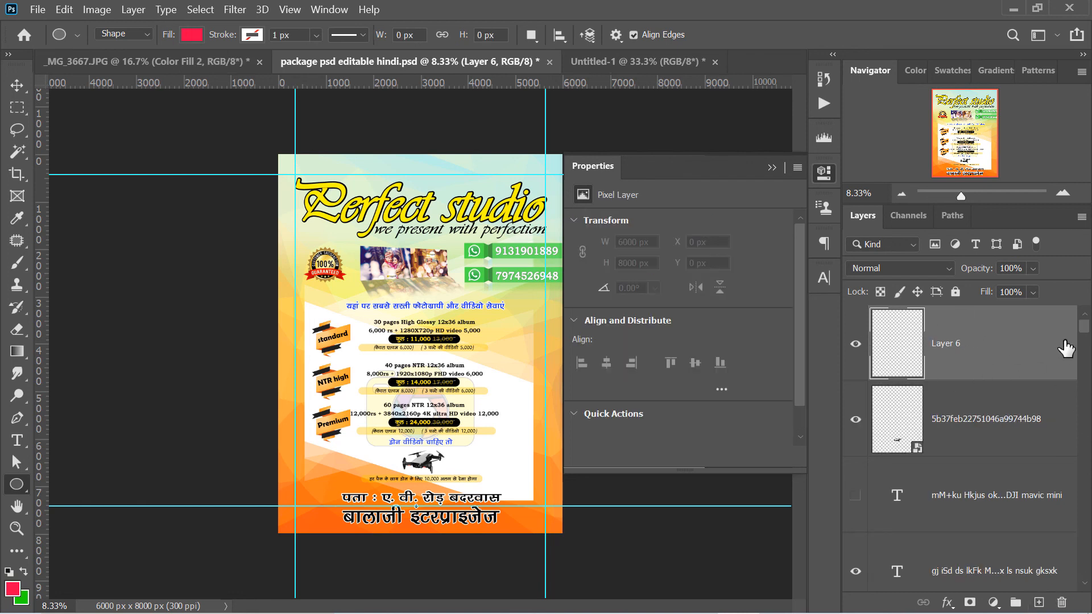
{"action": "mouse_move", "coordinate": [1086, 329]}
{"action": "left_mouse_down"}
{"action": "mouse_move", "coordinate": [1091, 581]}
{"action": "mouse_move", "coordinate": [1090, 330]}
{"action": "left_mouse_up"}
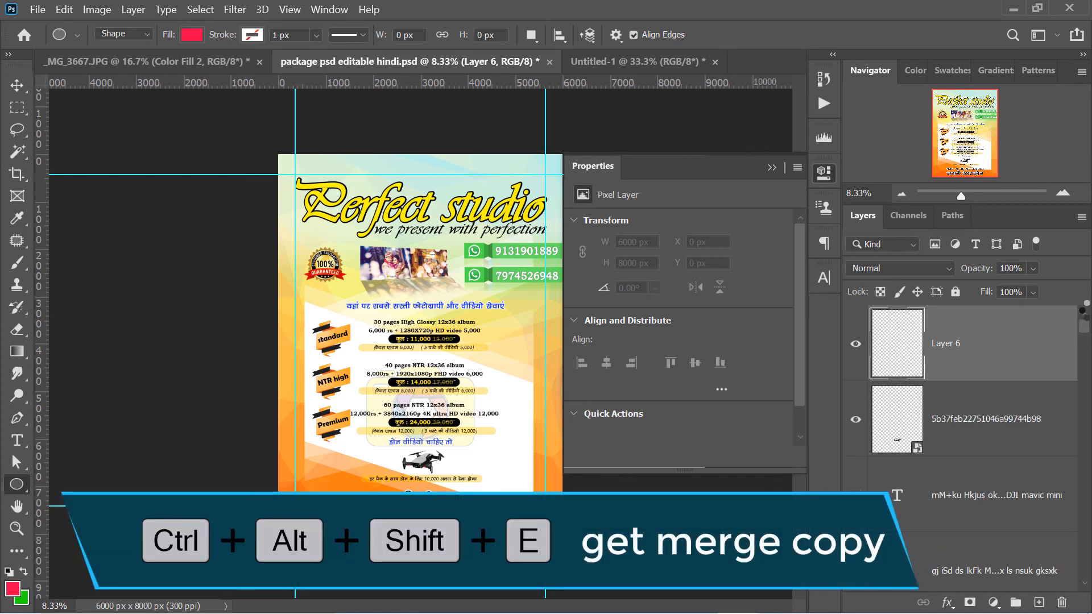
{"action": "key", "text": "ctrl+alt+shift+e"}
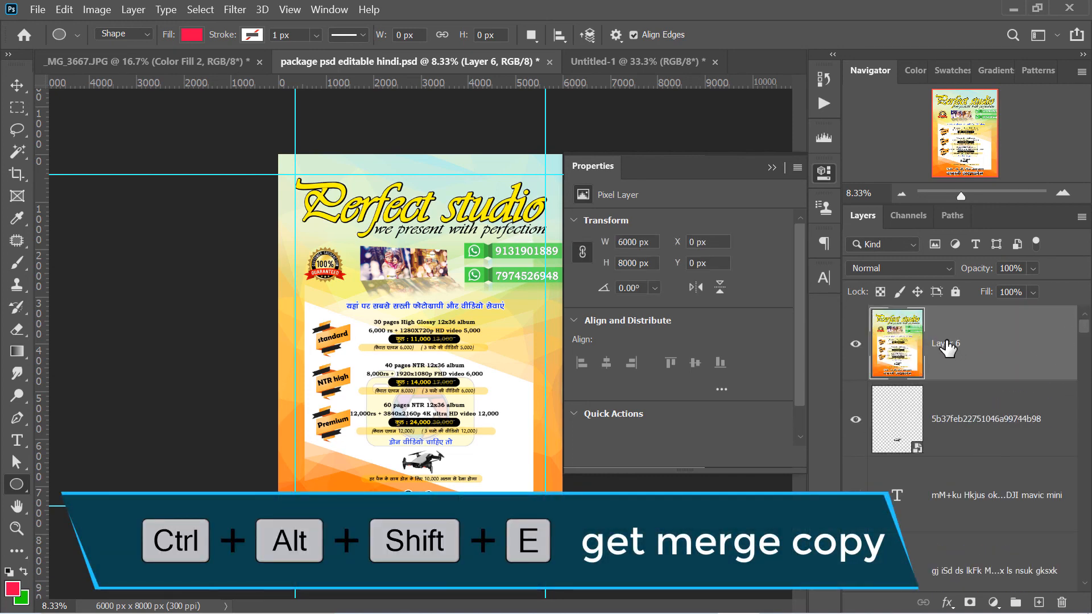
Hide the merged copy on Layer 6 and show it again to compare it with the layers beneath
{"action": "left_click_drag", "start_coordinate": [1089, 330], "coordinate": [1070, 318]}
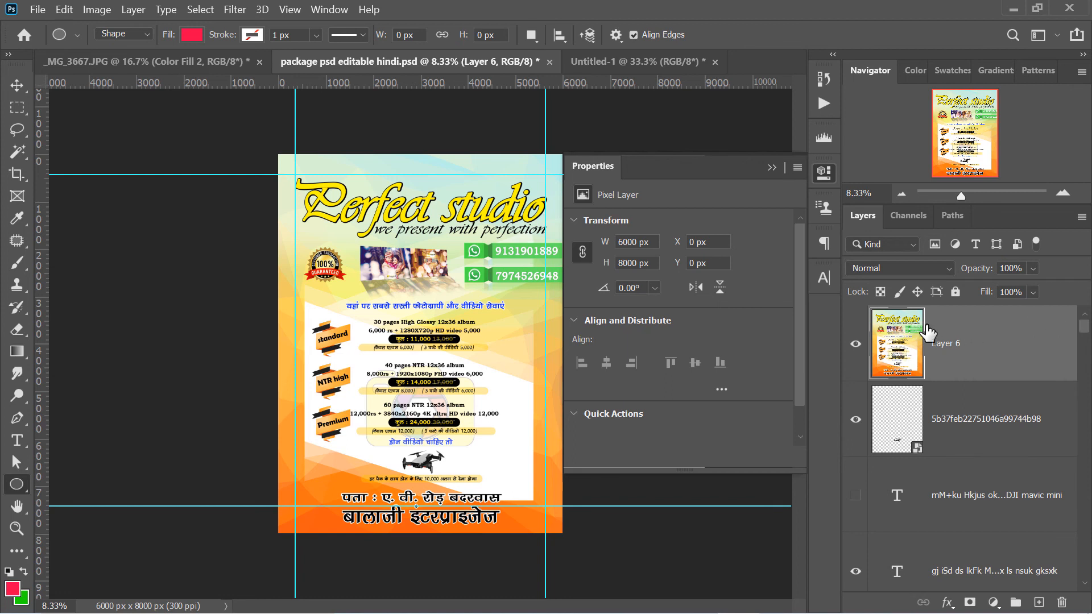
{"action": "left_click", "coordinate": [856, 344]}
{"action": "left_click", "coordinate": [855, 344]}
Select the layers from the bottom Pngtree background up to the ",Mokal ohfM;k" text layer, and bring up the layer merging commands
{"action": "left_click_drag", "start_coordinate": [1086, 326], "coordinate": [1084, 424]}
{"action": "left_click", "coordinate": [1074, 444]}
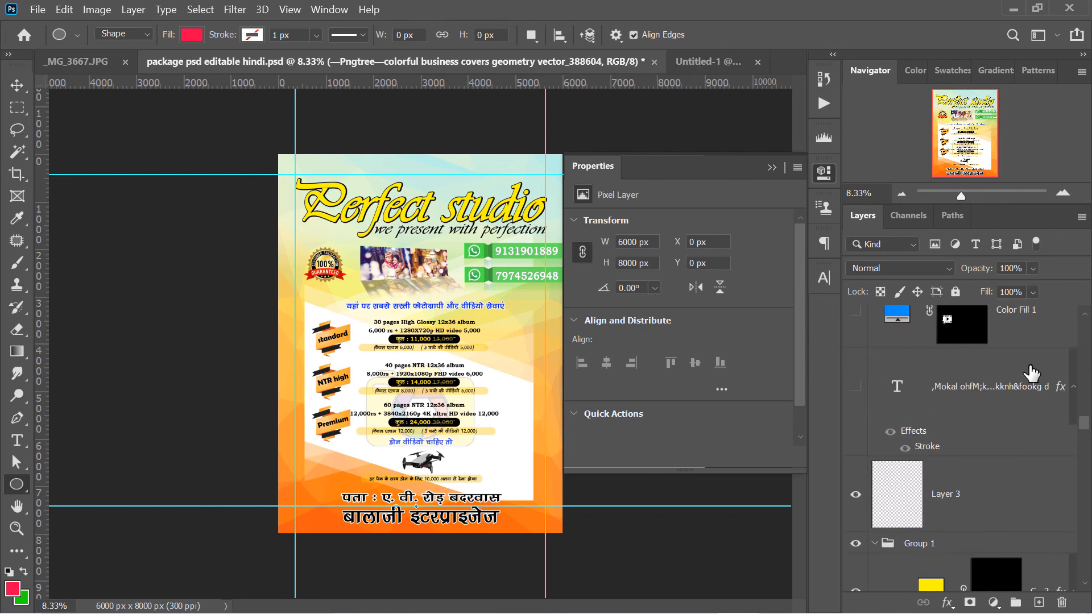
{"action": "left_click", "coordinate": [1016, 383]}
{"action": "left_click", "coordinate": [137, 11]}
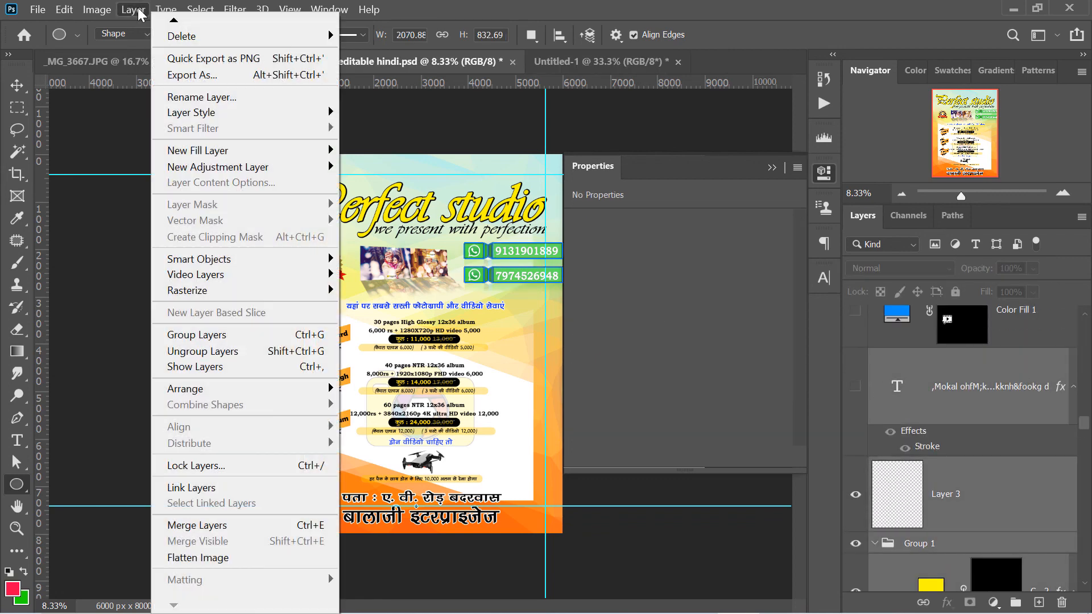